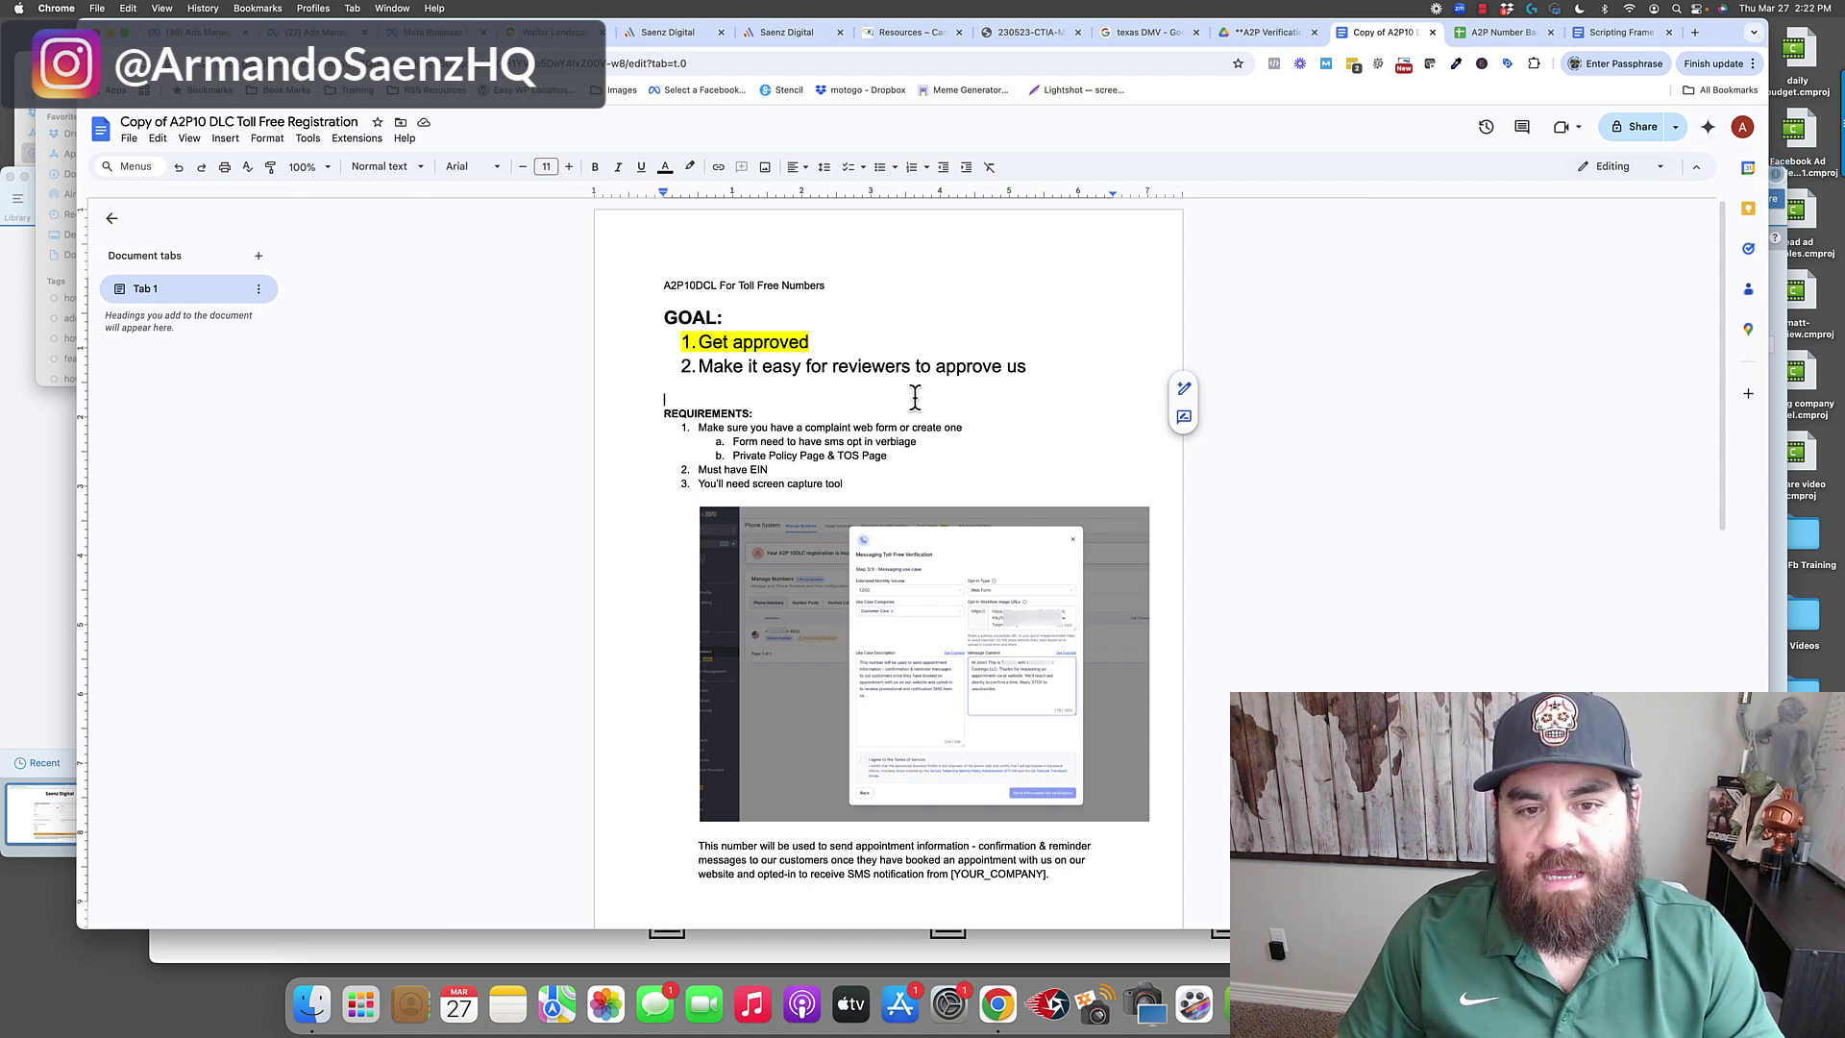
Switch from the toll-free registration notes to the texas DMV Google Images search.
click(1162, 32)
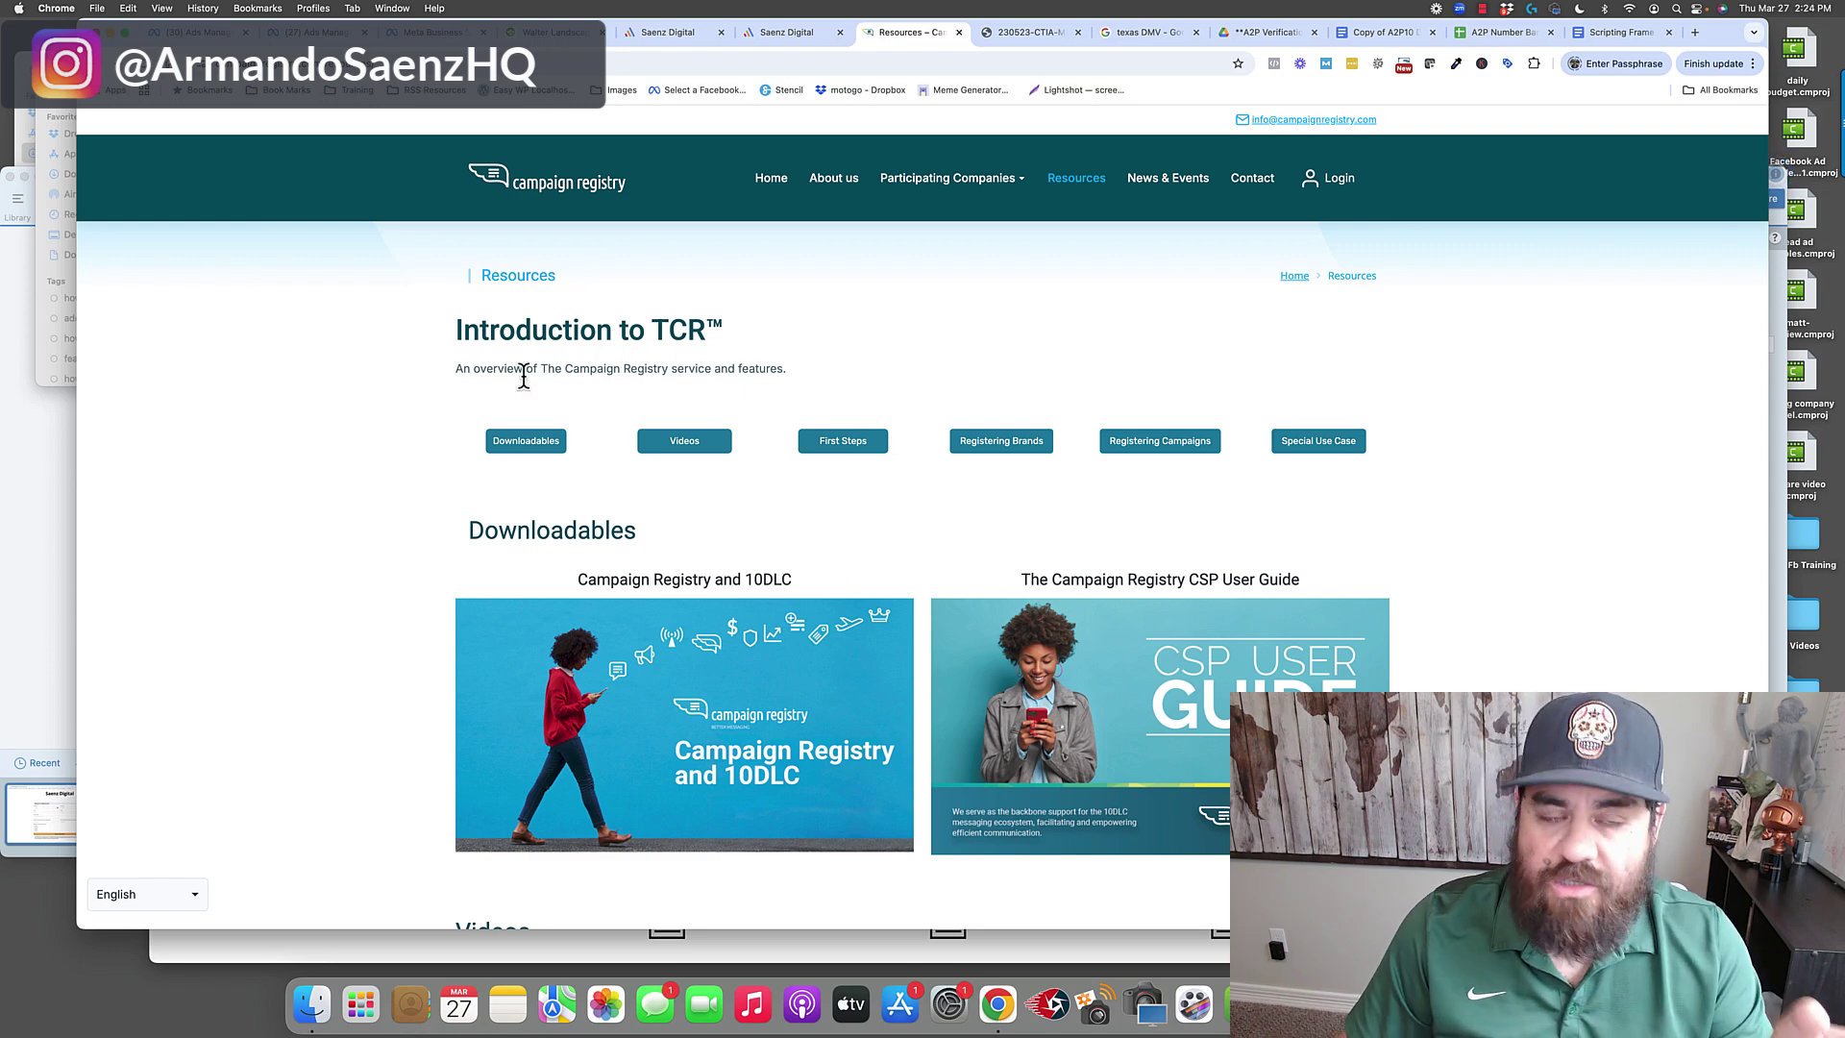
Scroll through the TCR Resources page, then bring up the CTIA Messaging Principles PDF.
scroll(527, 503, down, 5)
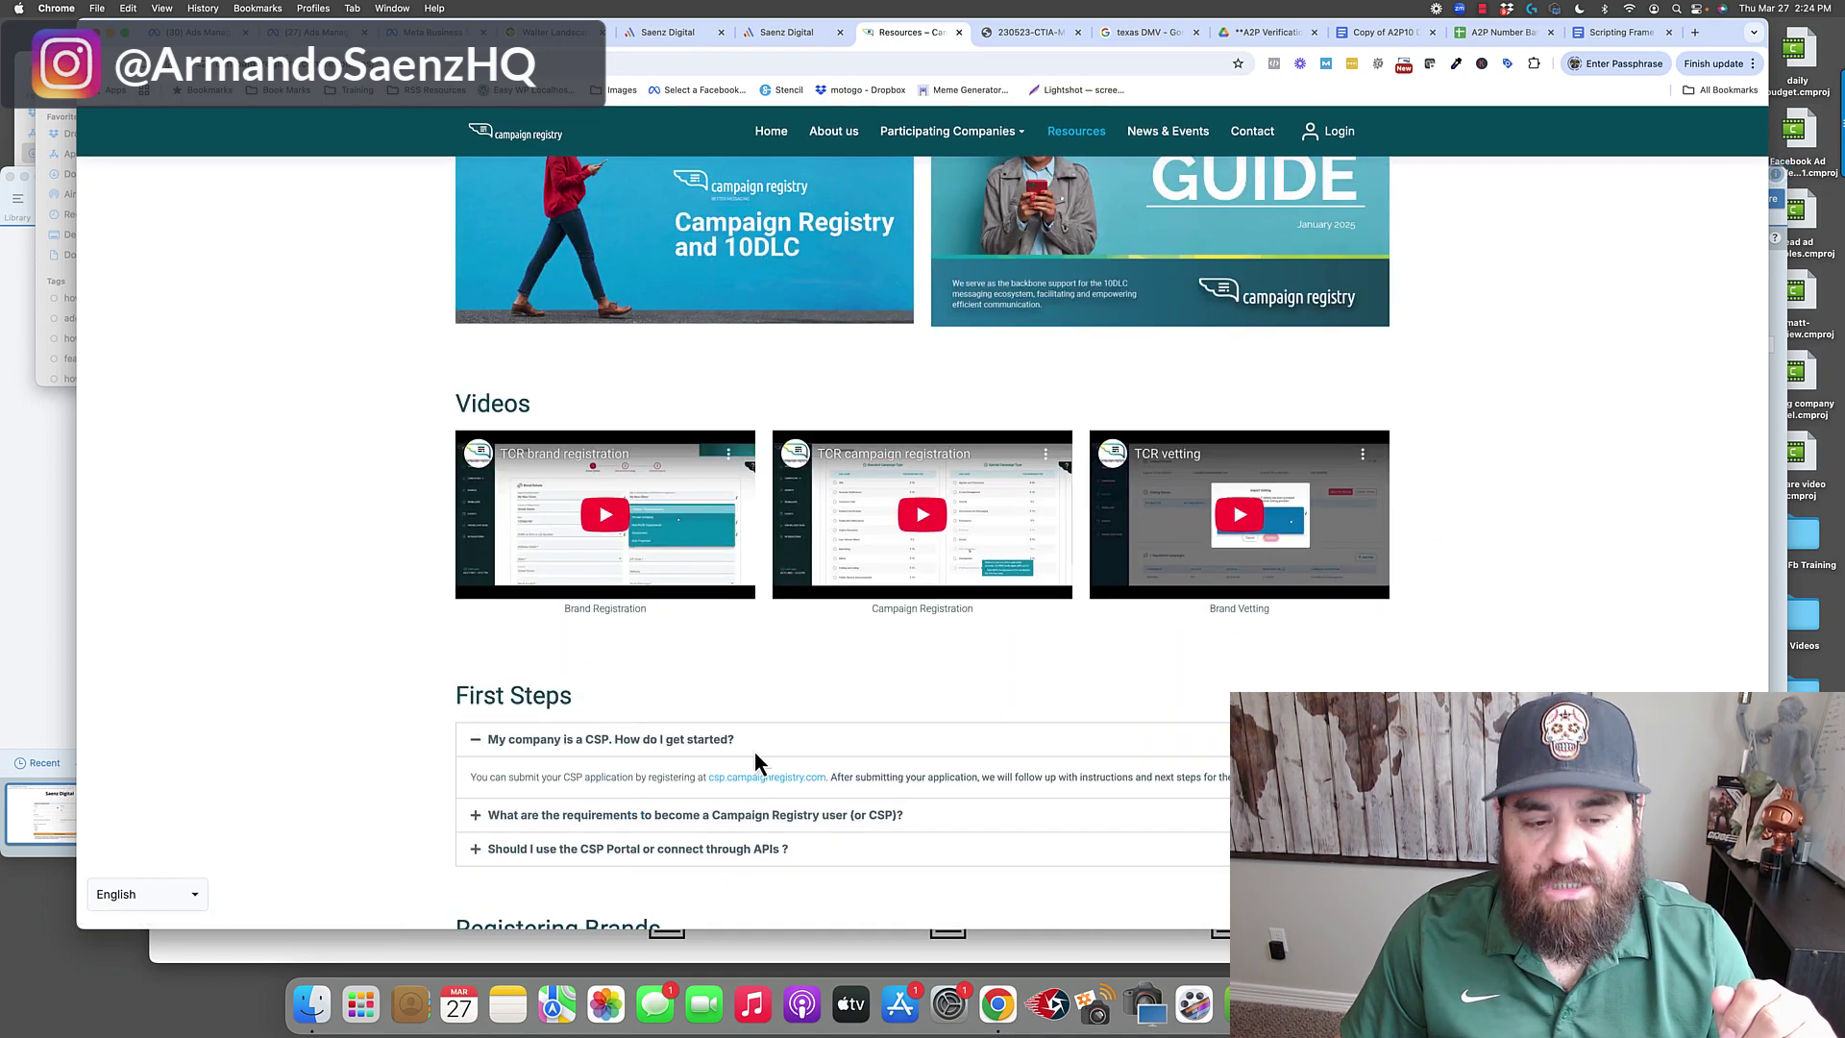
scroll(790, 683, down, 3)
scroll(790, 682, up, 8)
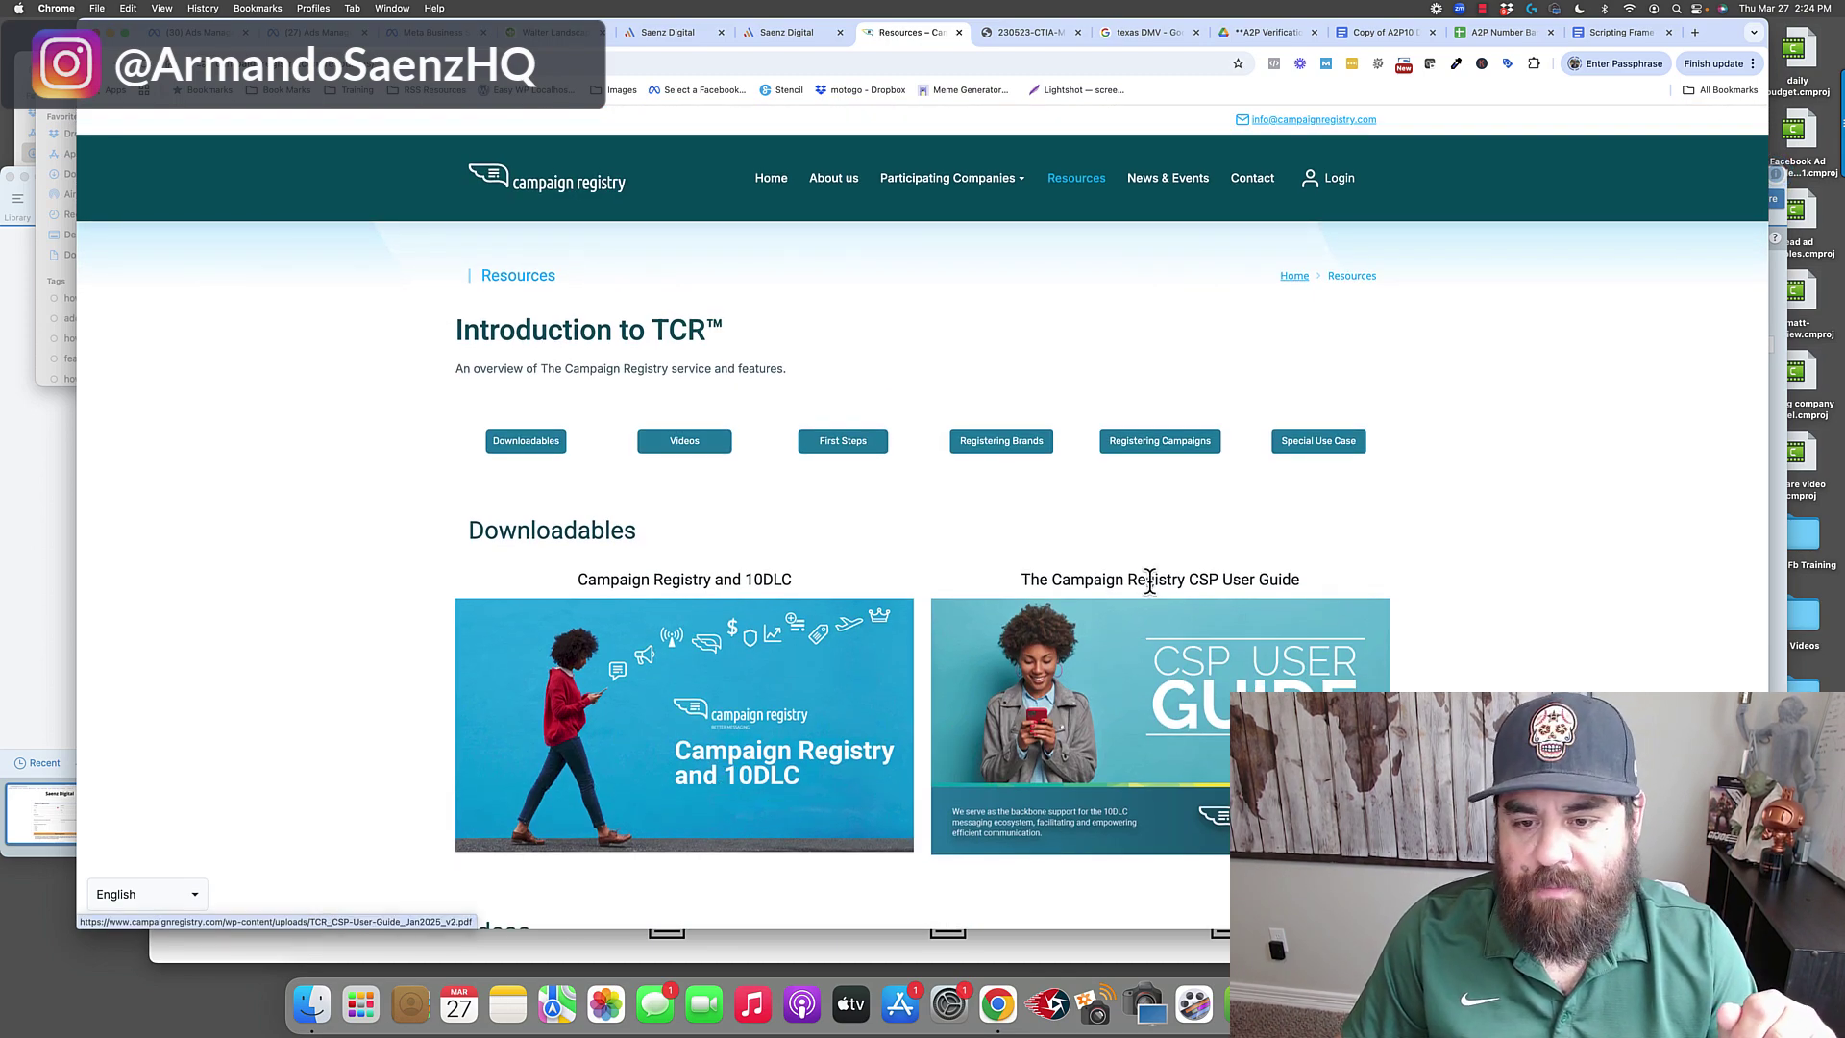
click(1042, 32)
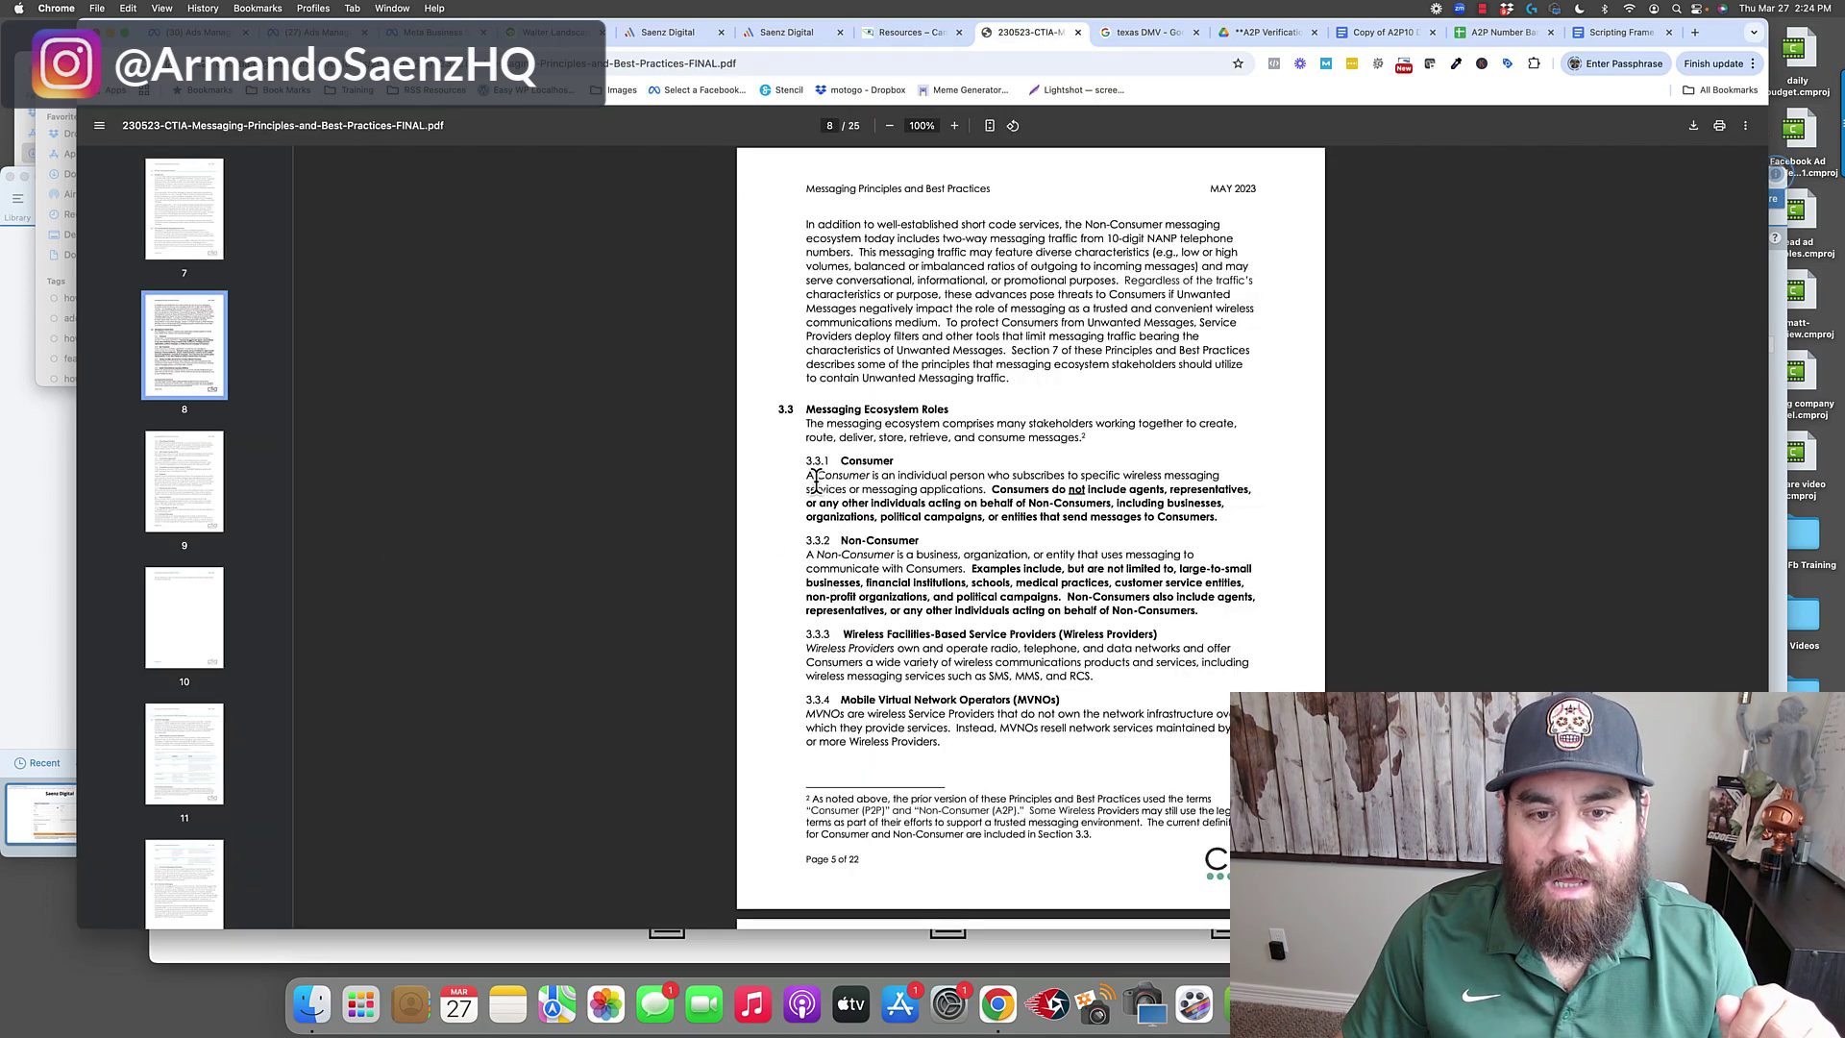
Highlight the Consumer definition, read PDF pages 9, 11, 12 and 13, then return to the registration notes.
drag(807, 476, 882, 540)
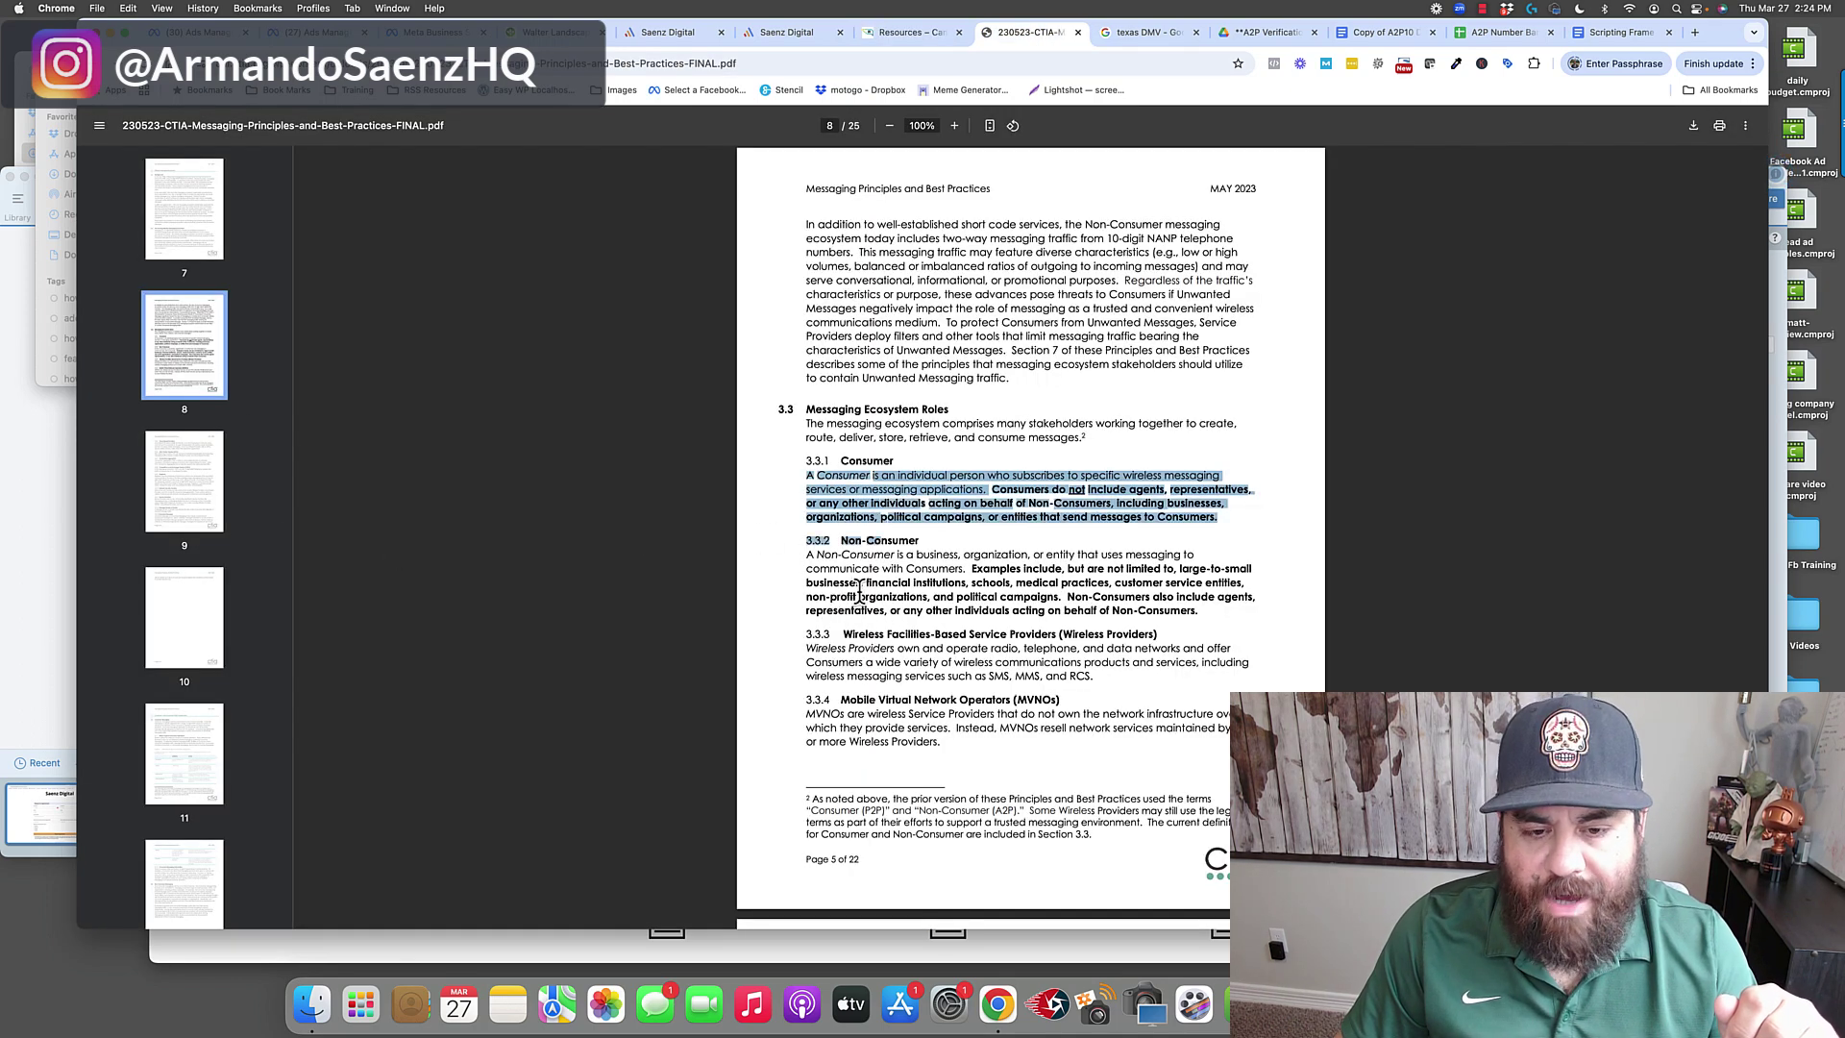
click(202, 504)
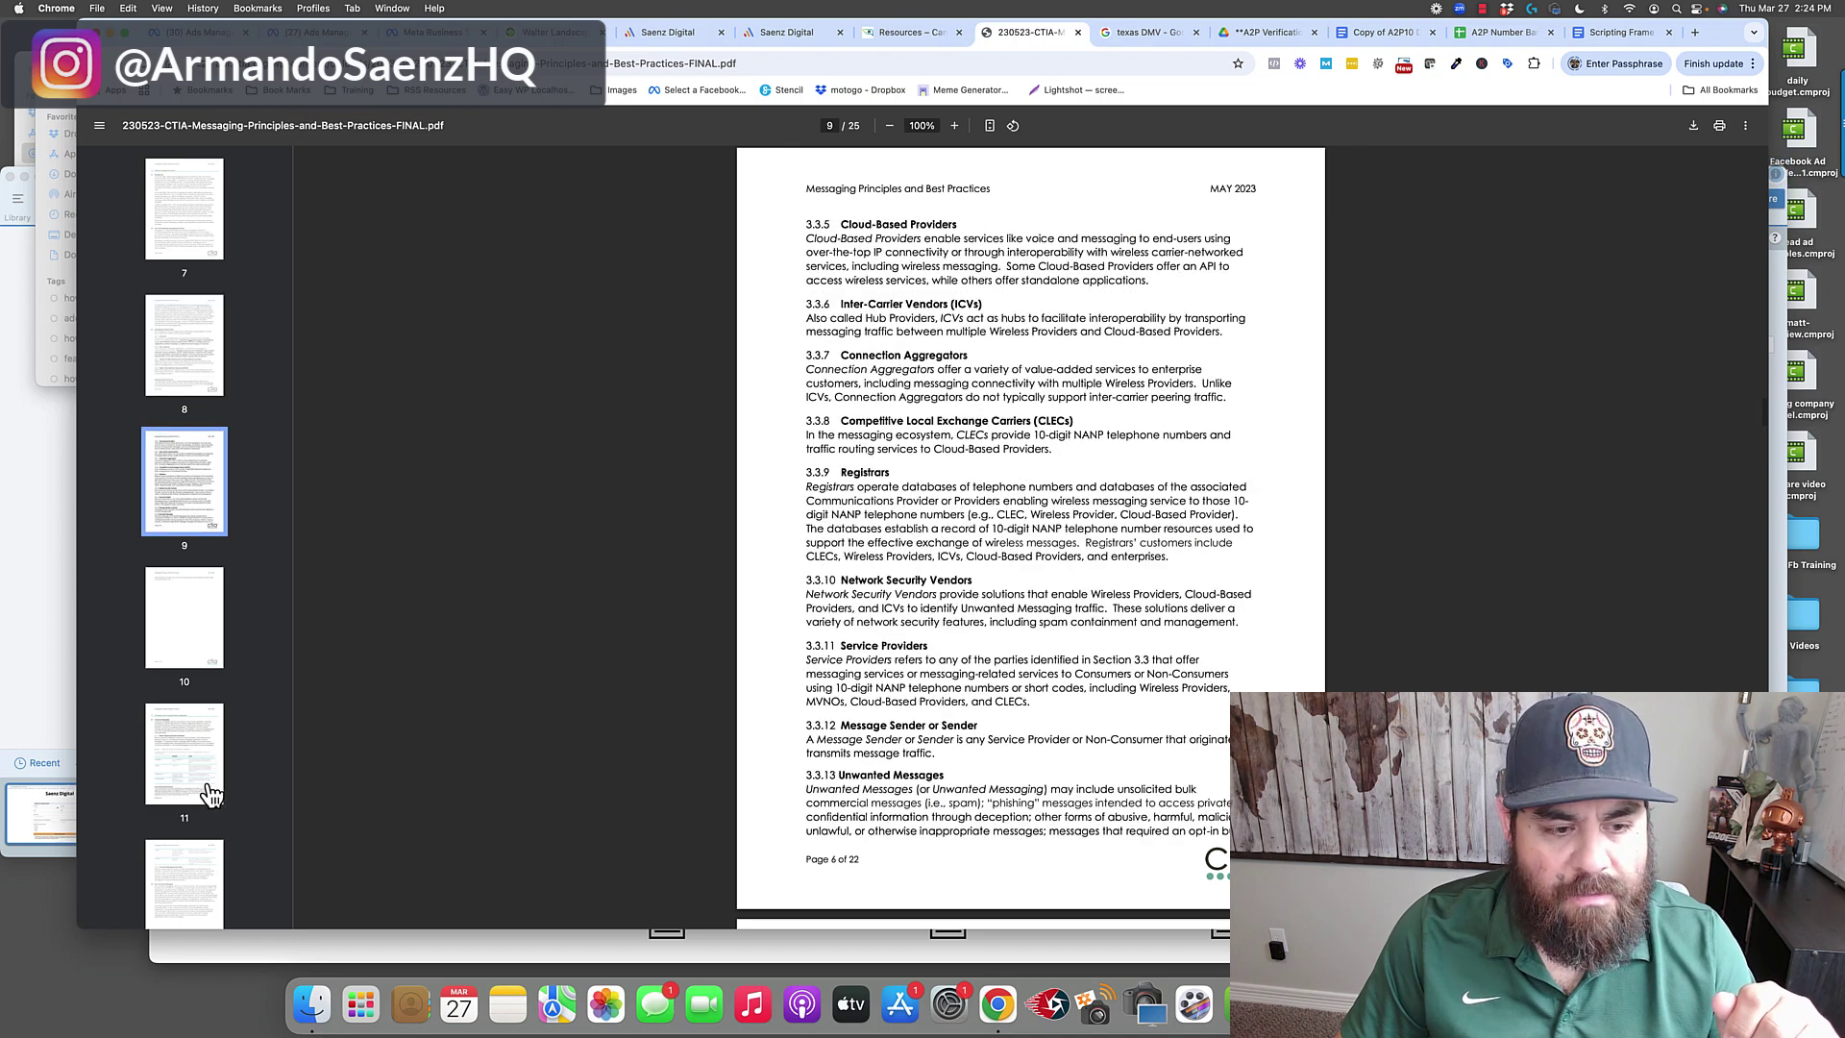
click(202, 783)
scroll(198, 844, down, 3)
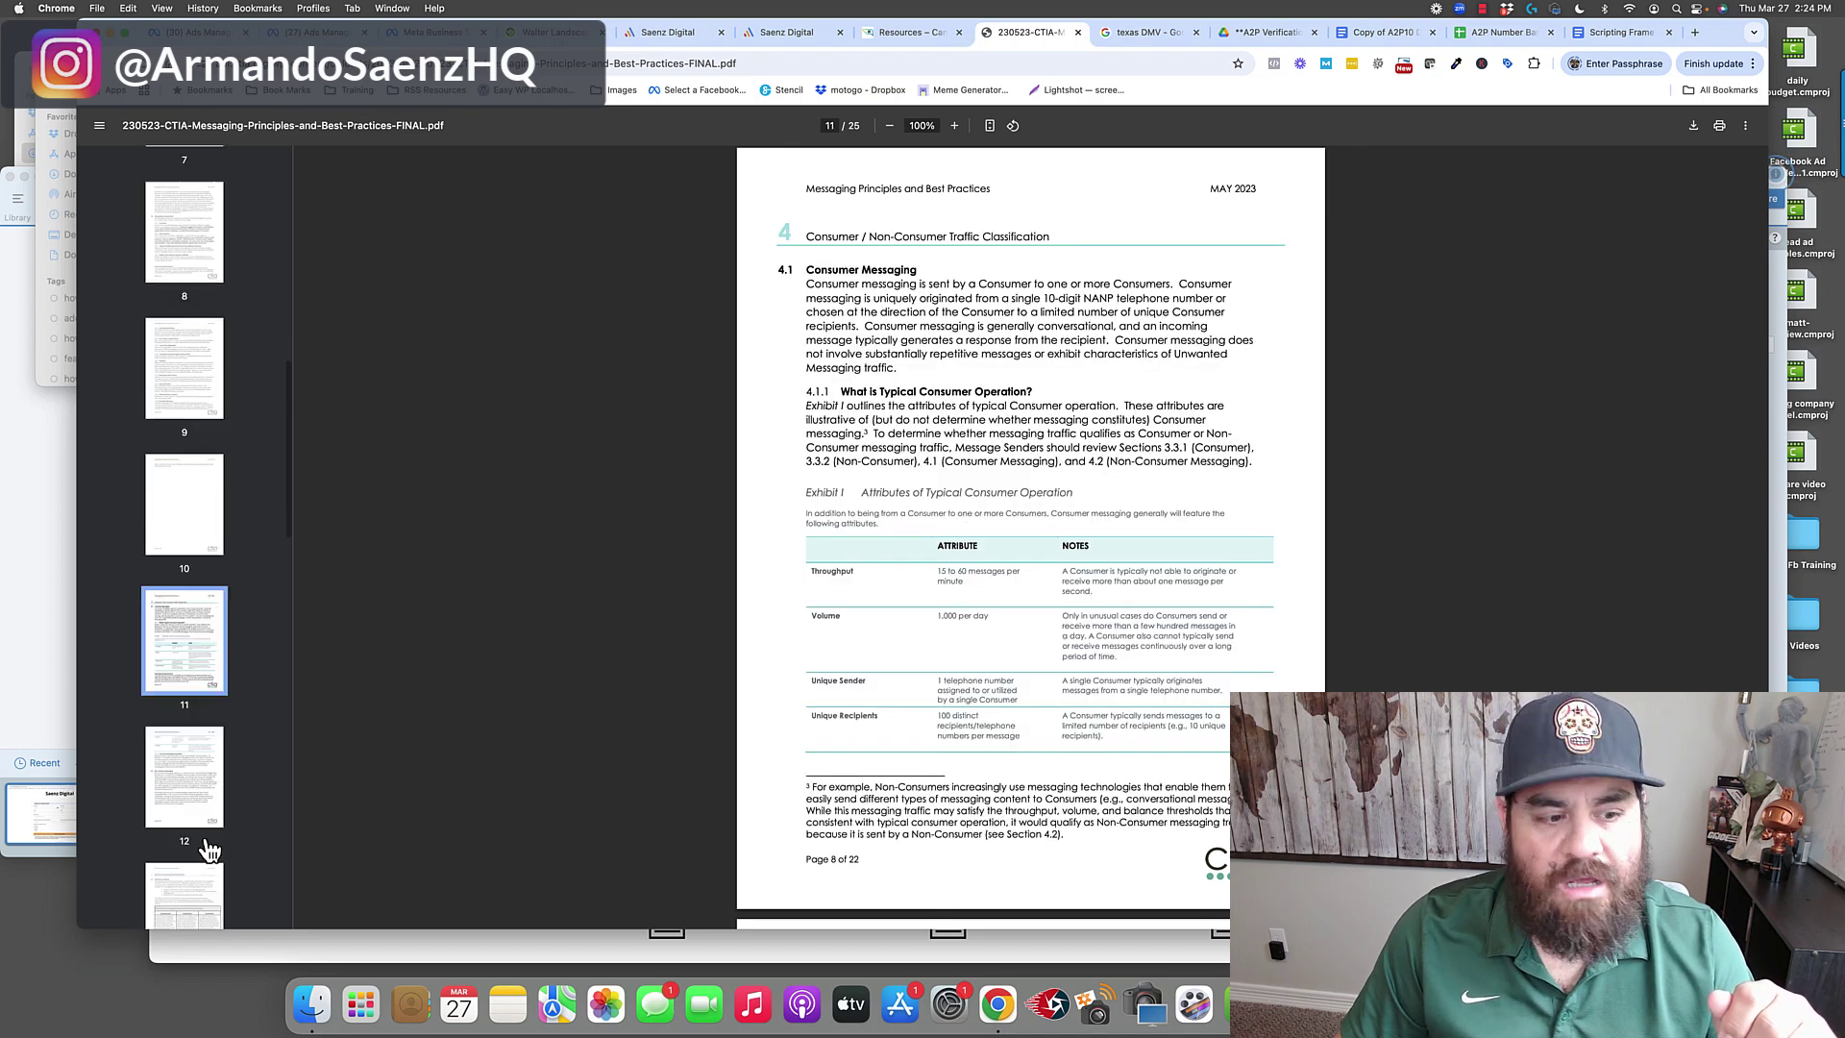
click(189, 781)
scroll(190, 769, down, 2)
click(192, 755)
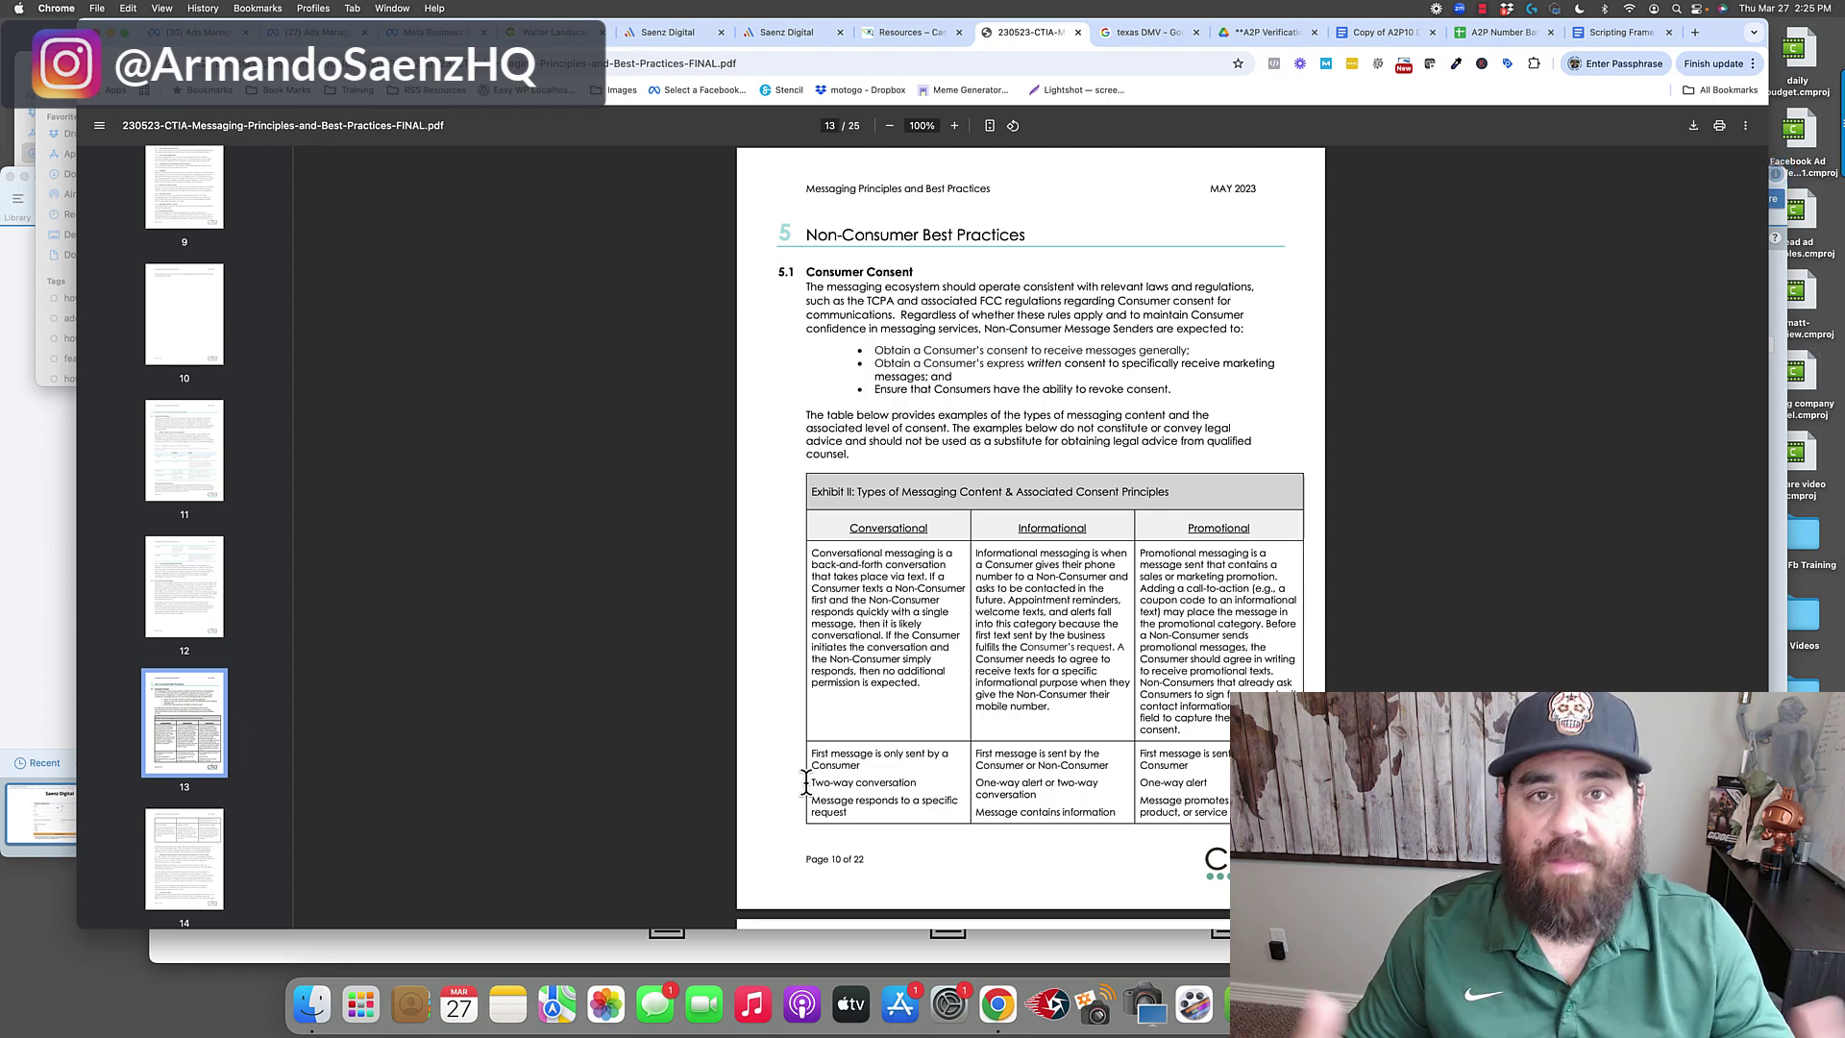
key(ctrl+Tab)
key(ctrl+Tab)
key(ctrl+Tab)
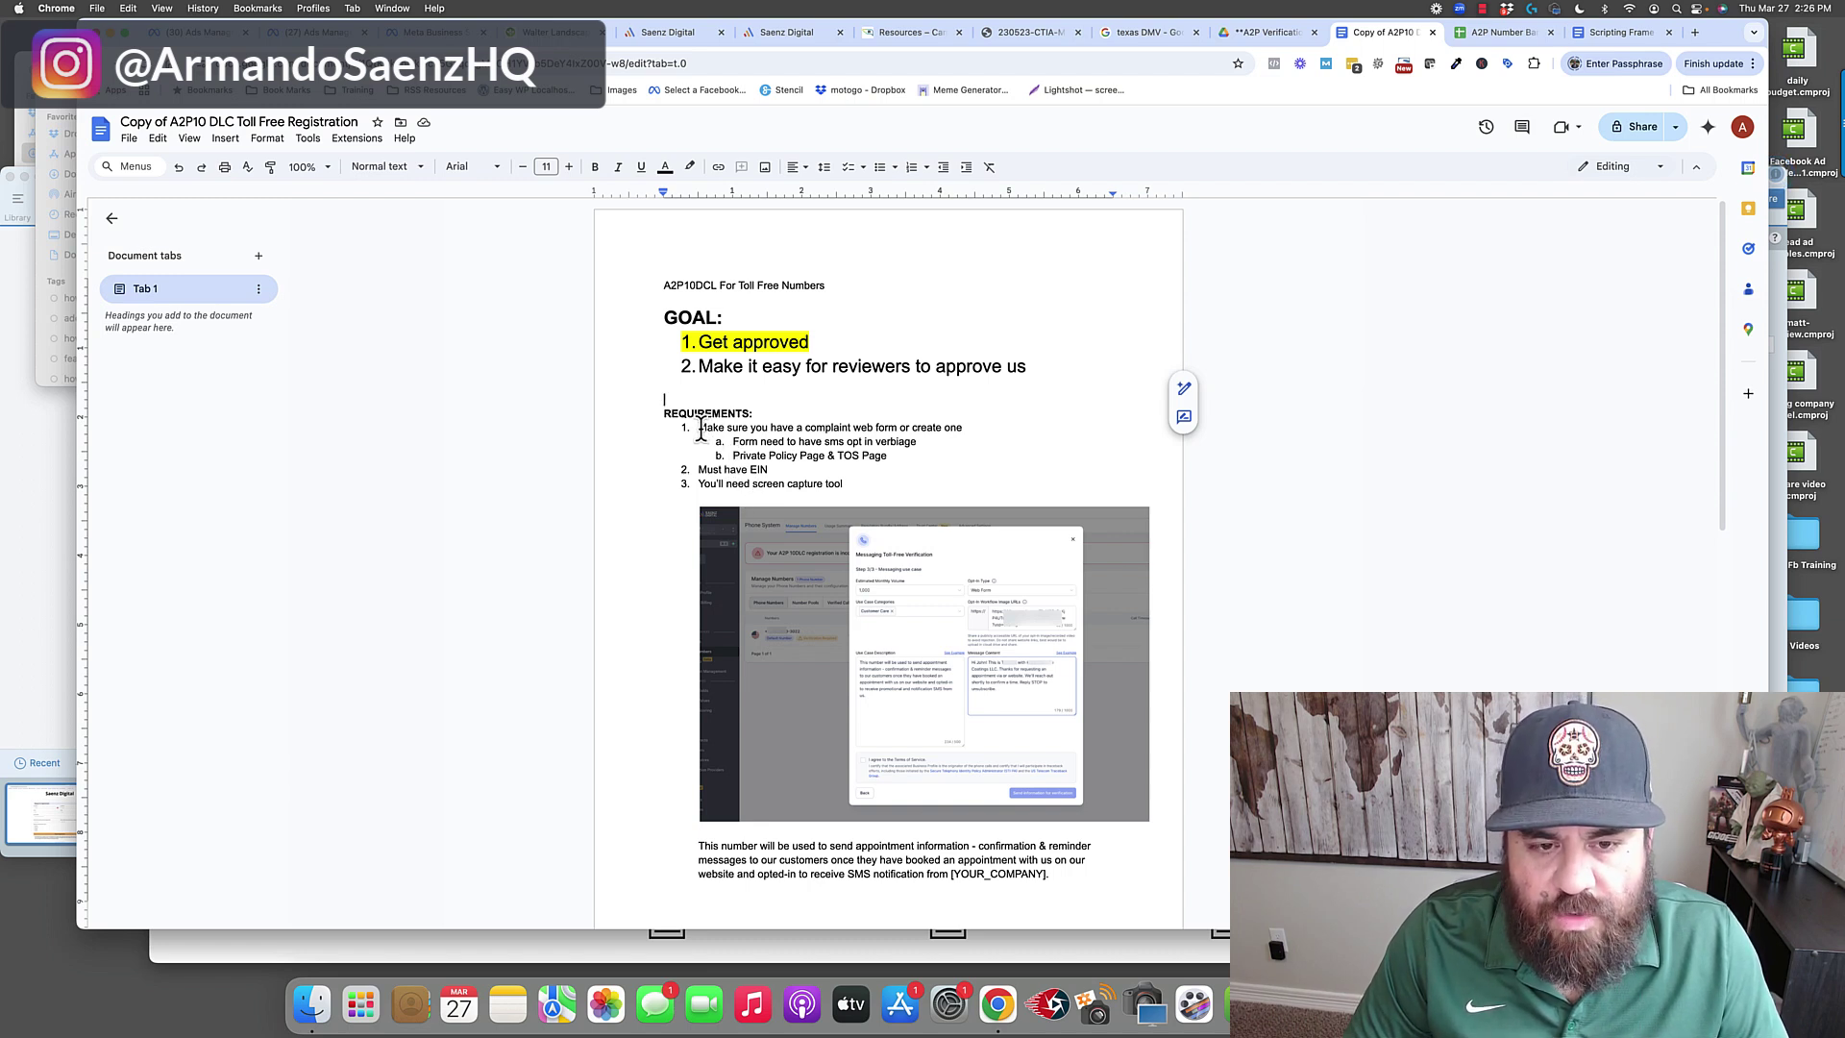
Highlight each requirement in turn: web form, Private Policy Page, SMS opt-in form, and EIN.
drag(699, 428, 852, 428)
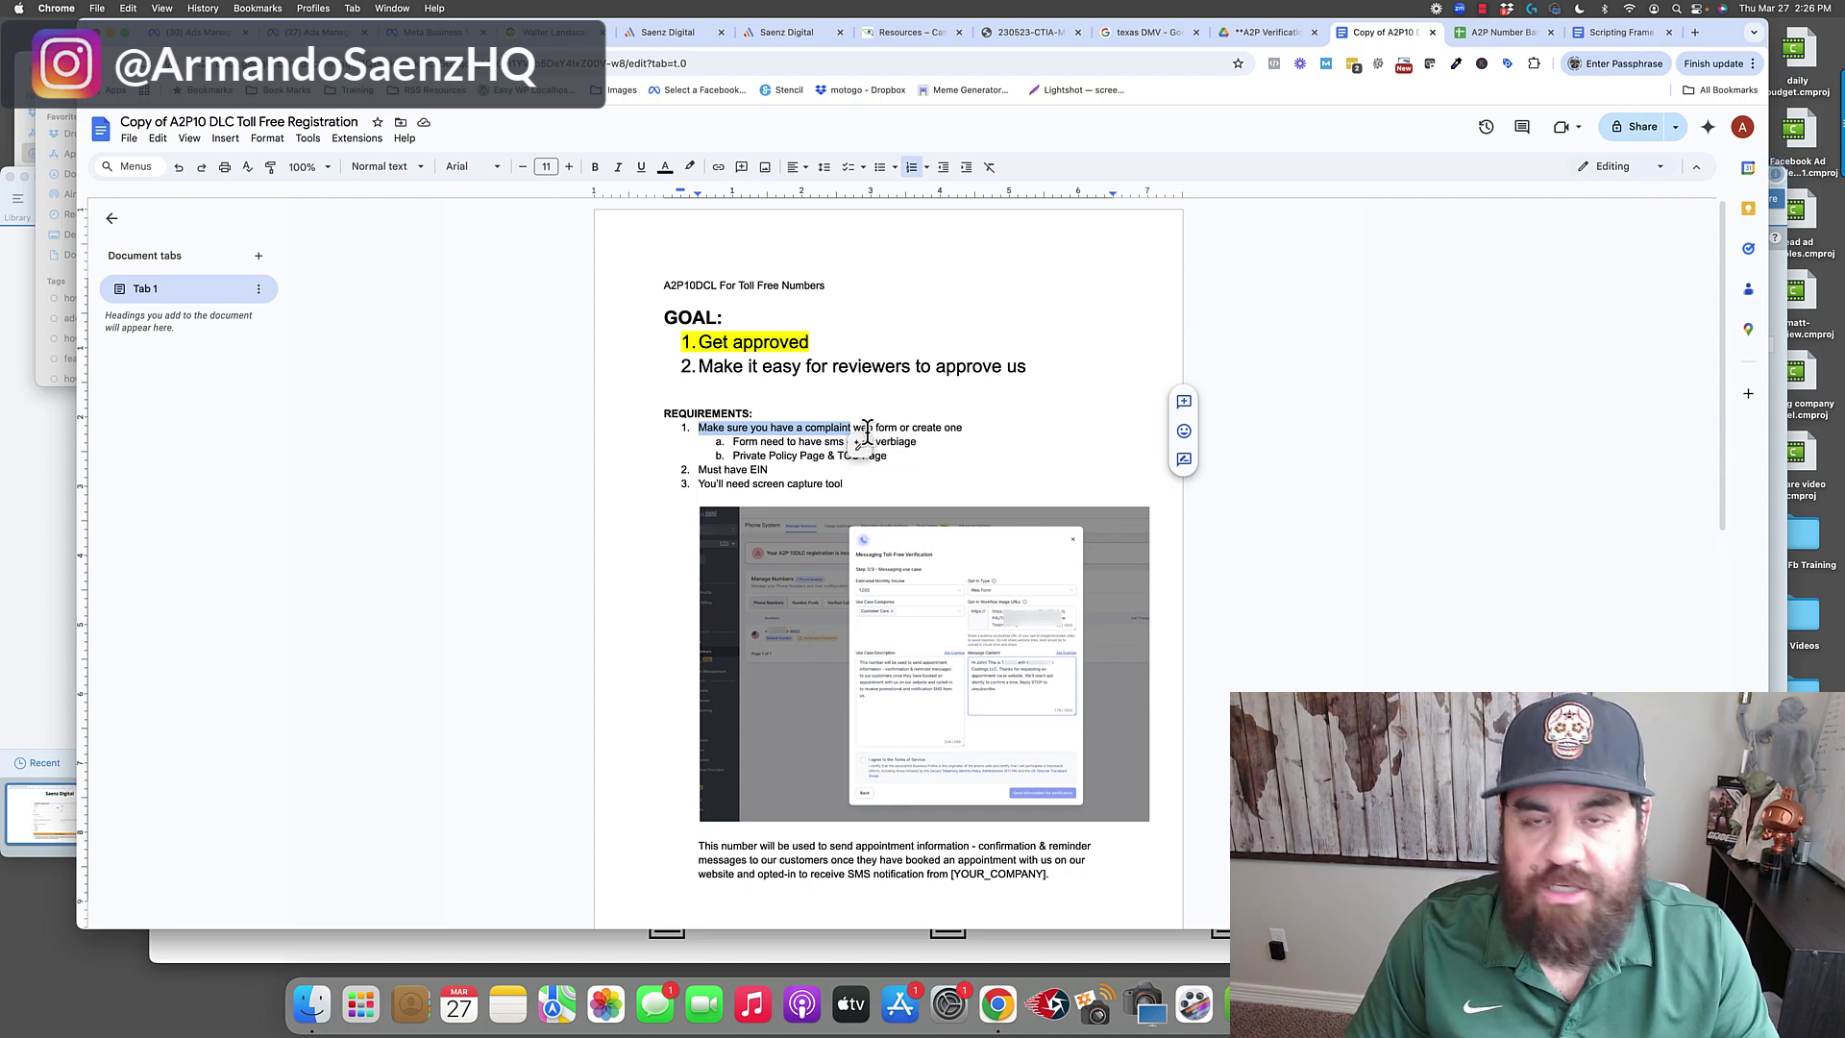
click(877, 427)
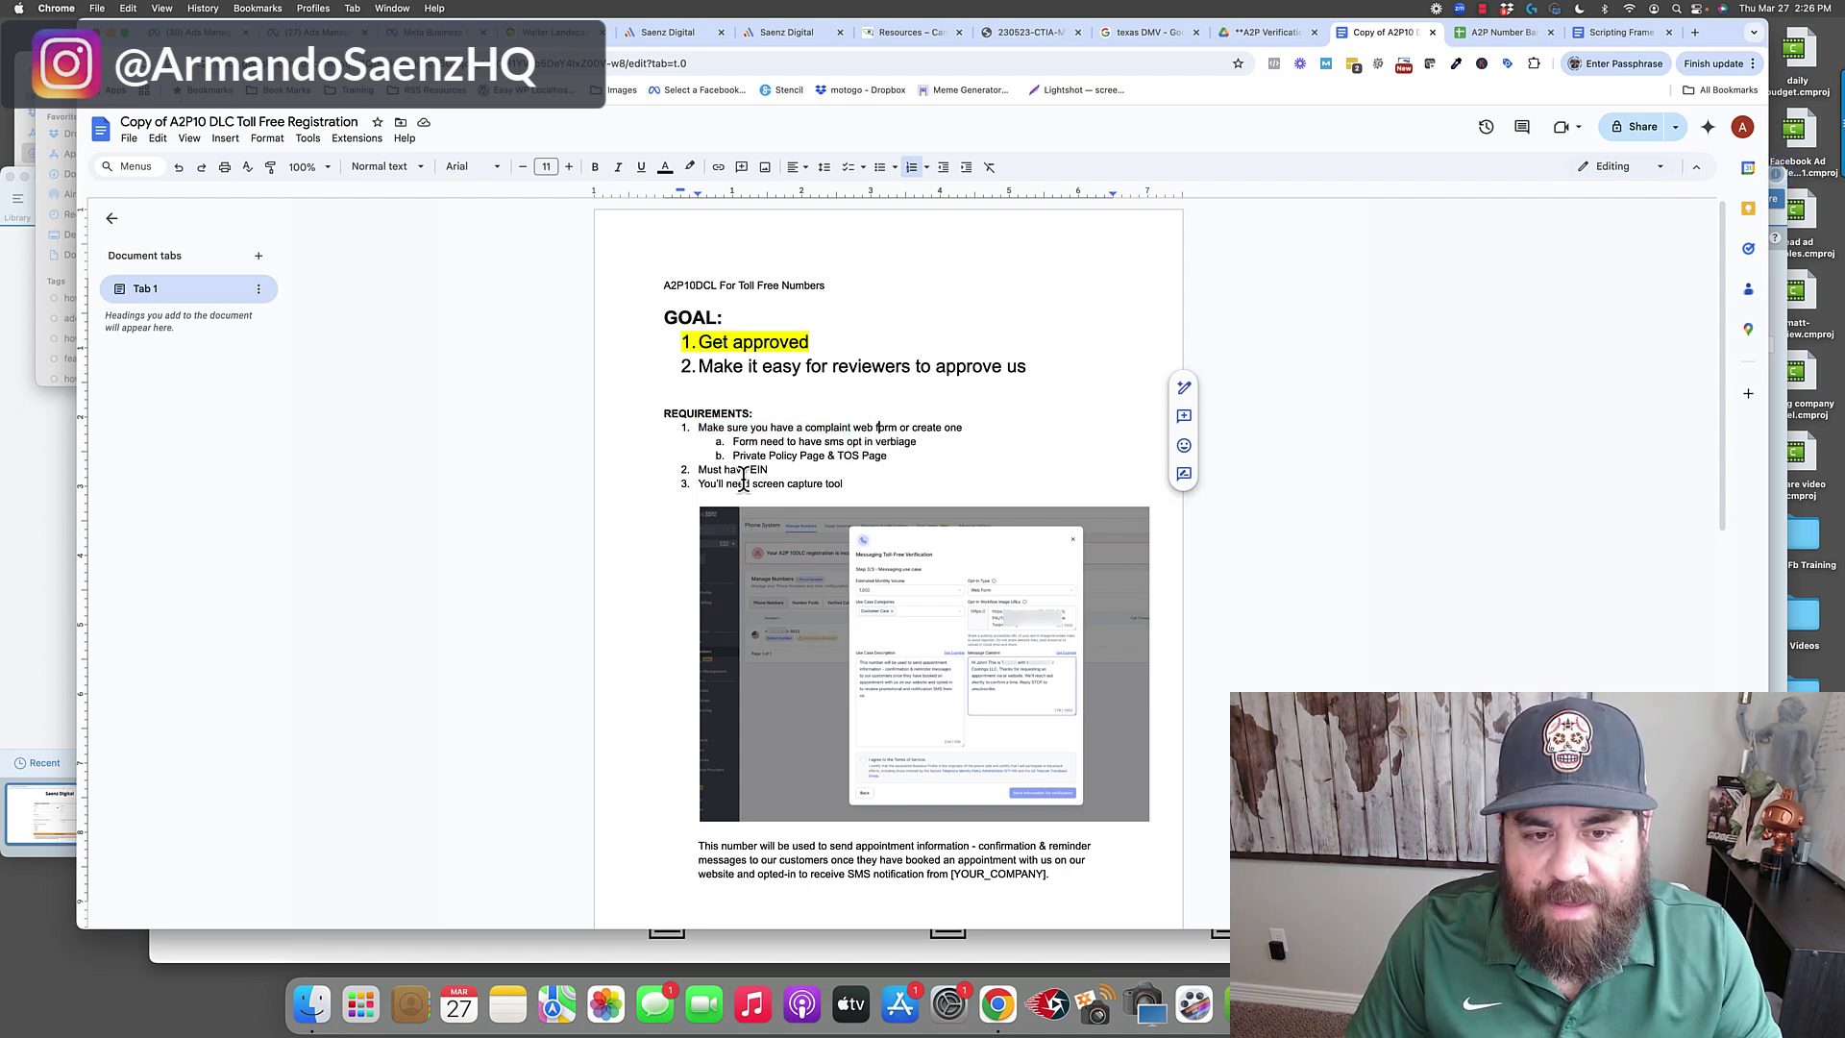
drag(733, 455, 832, 456)
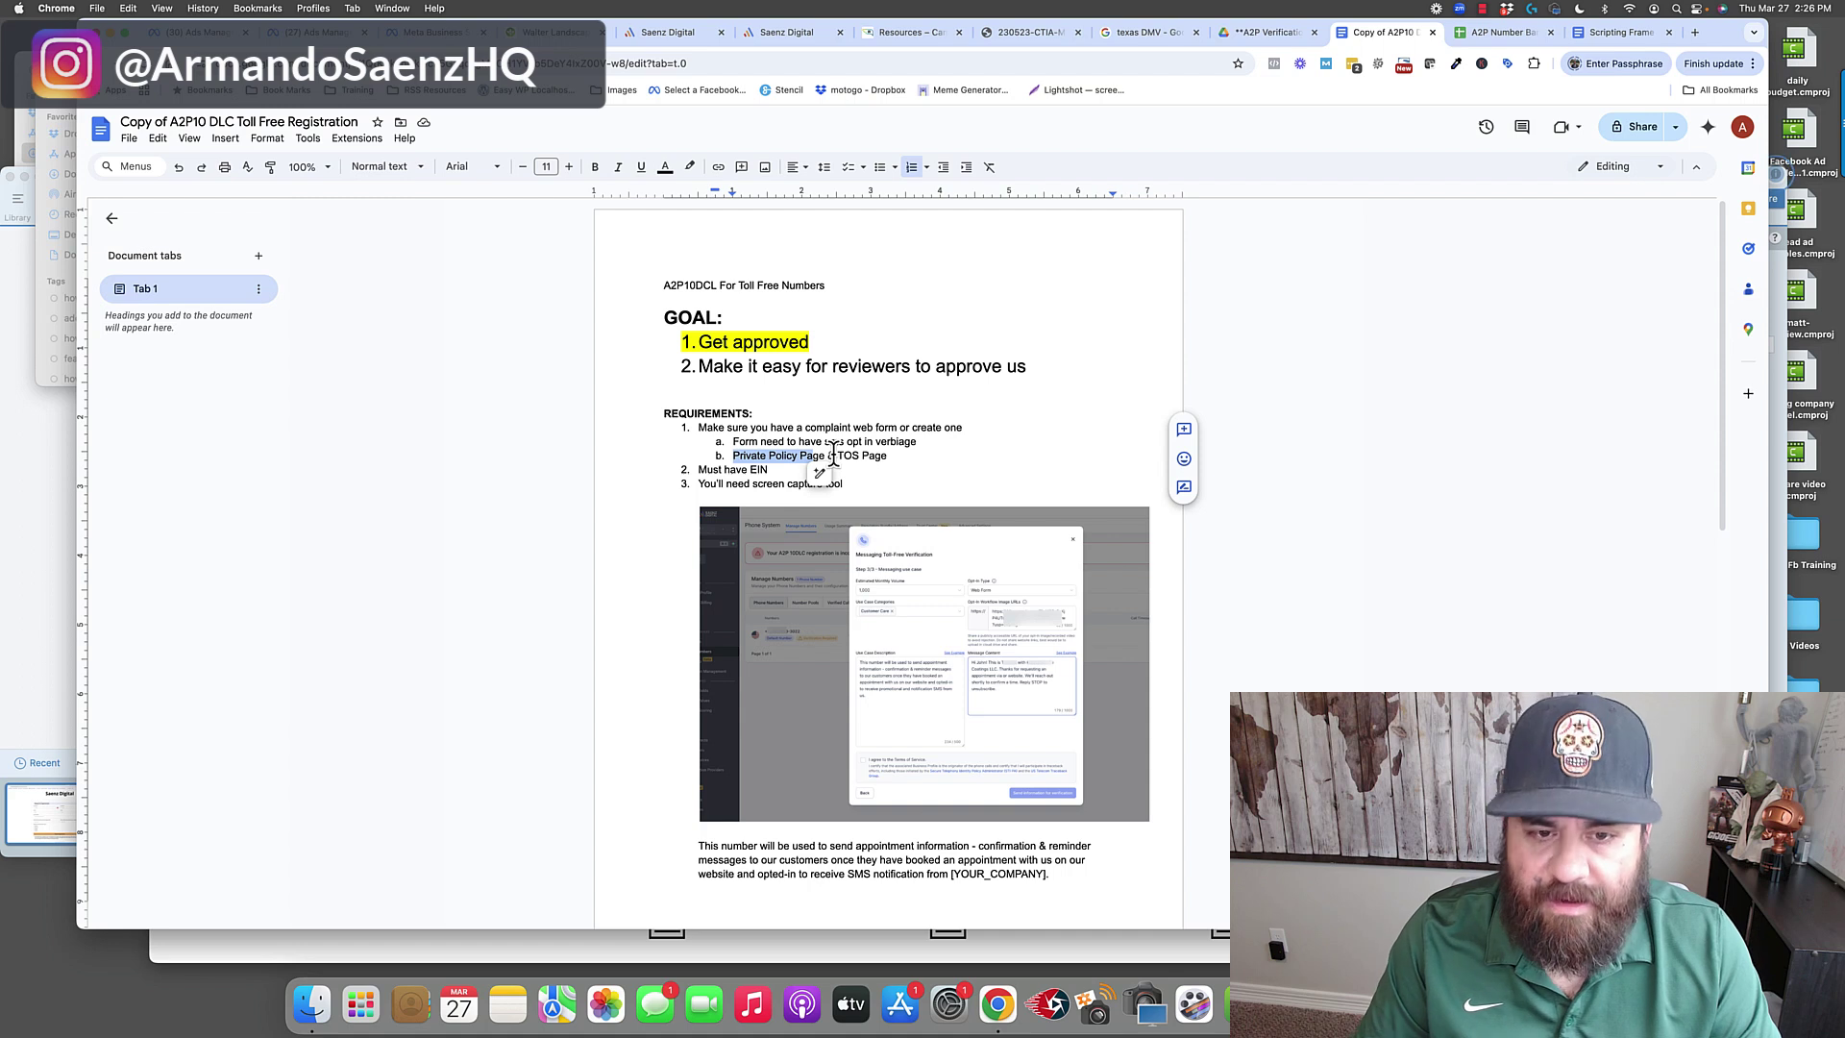
click(784, 444)
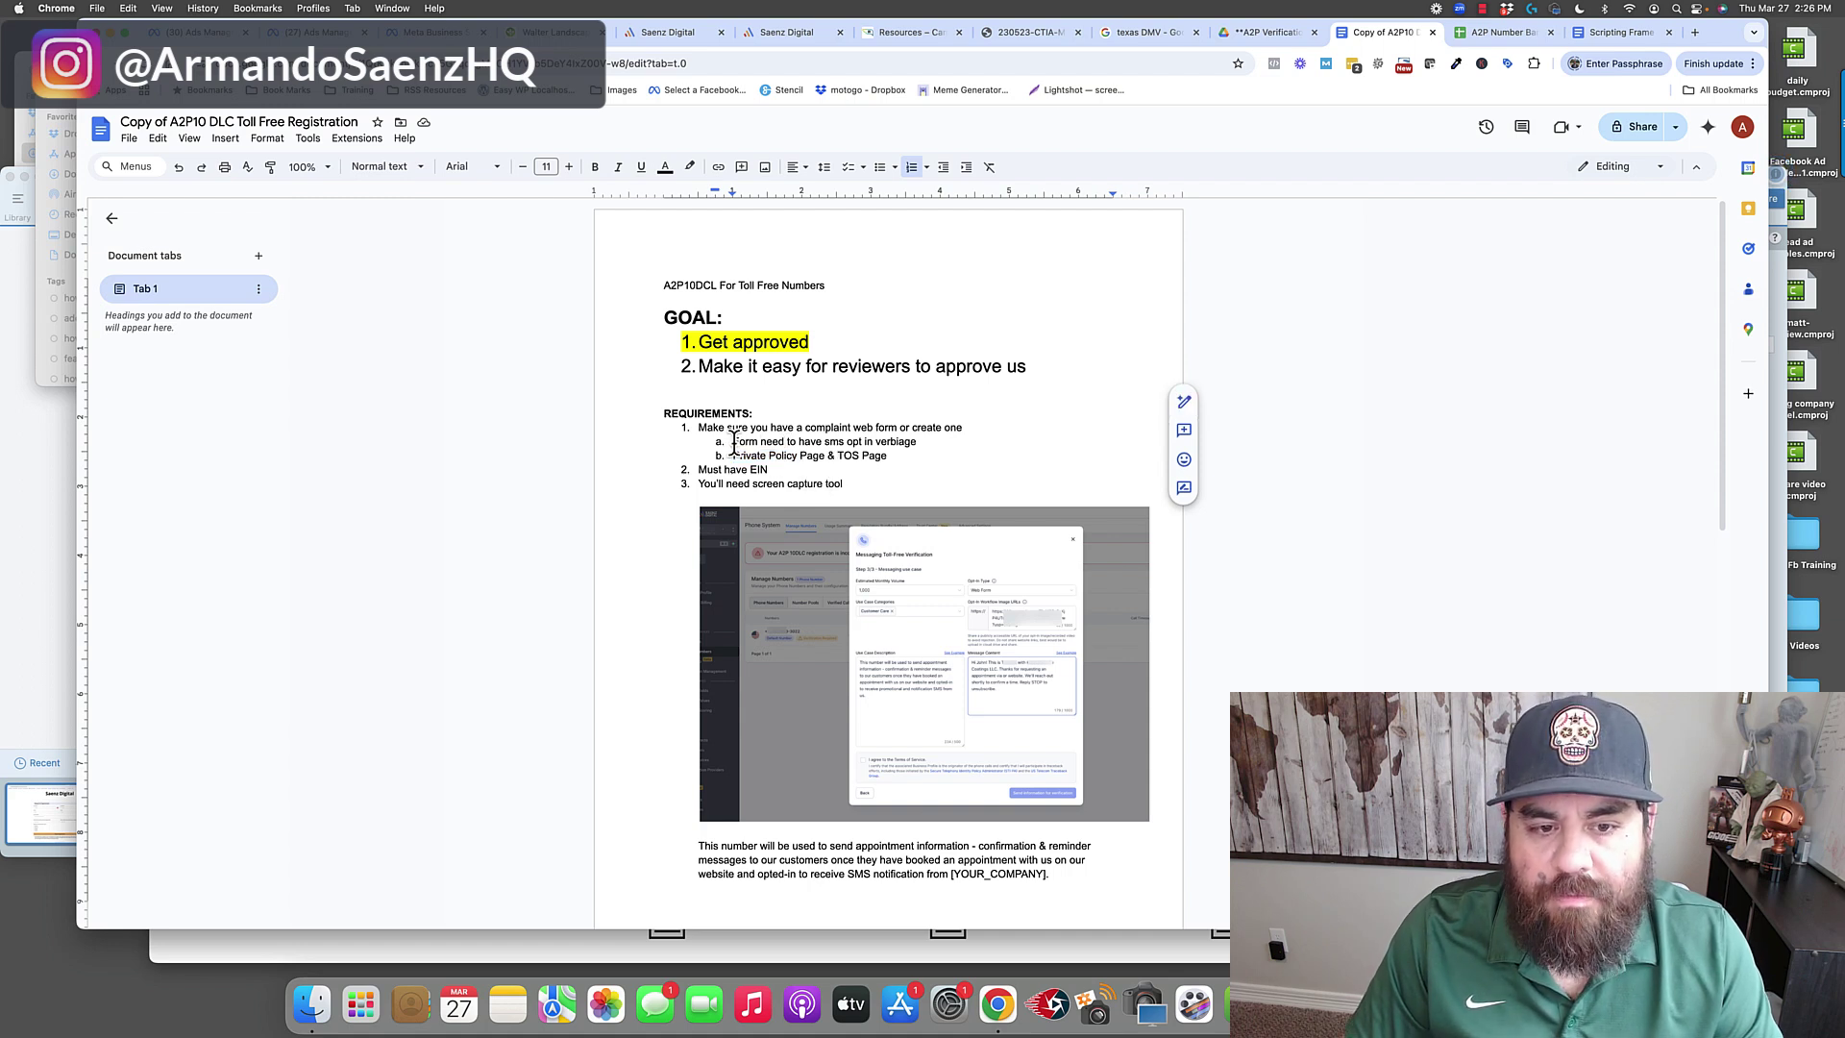
drag(747, 442, 870, 442)
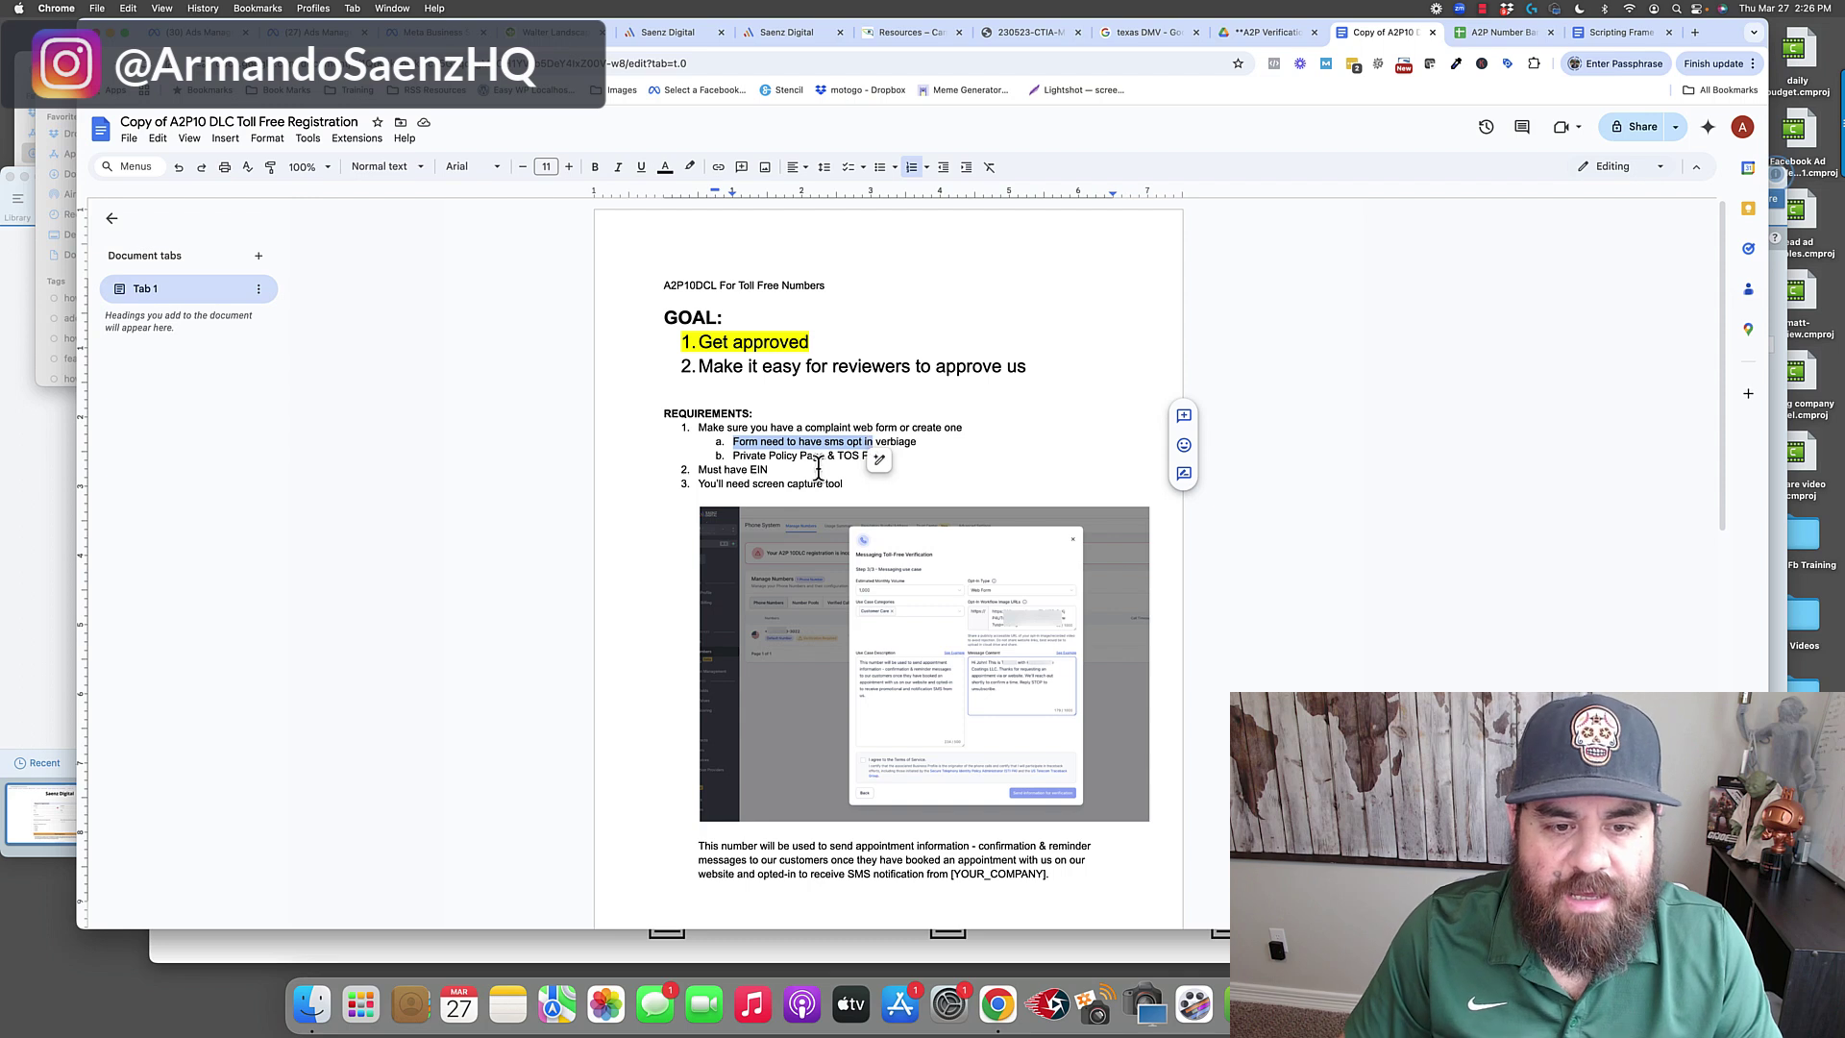
drag(700, 471, 774, 471)
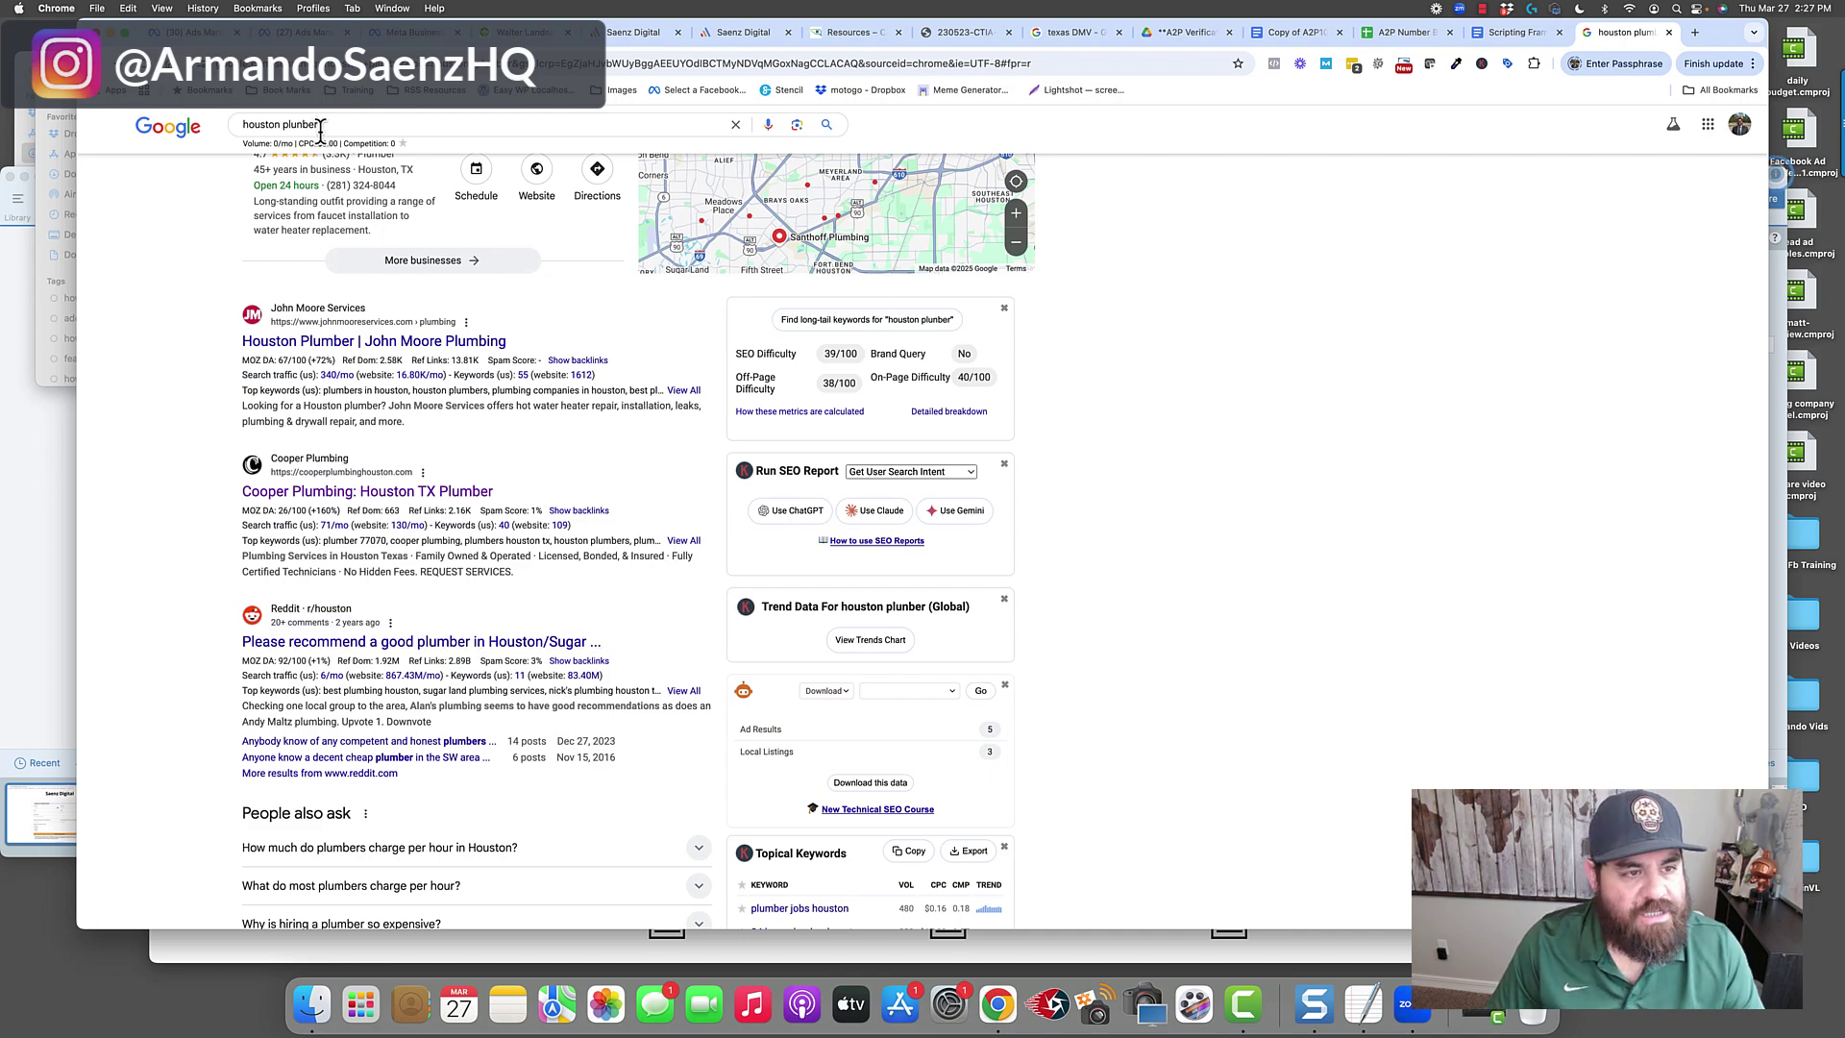
Select the 'houston plumber' query and open the 'Cooper Plumbing: Houston TX Plumber' result.
drag(331, 124, 241, 134)
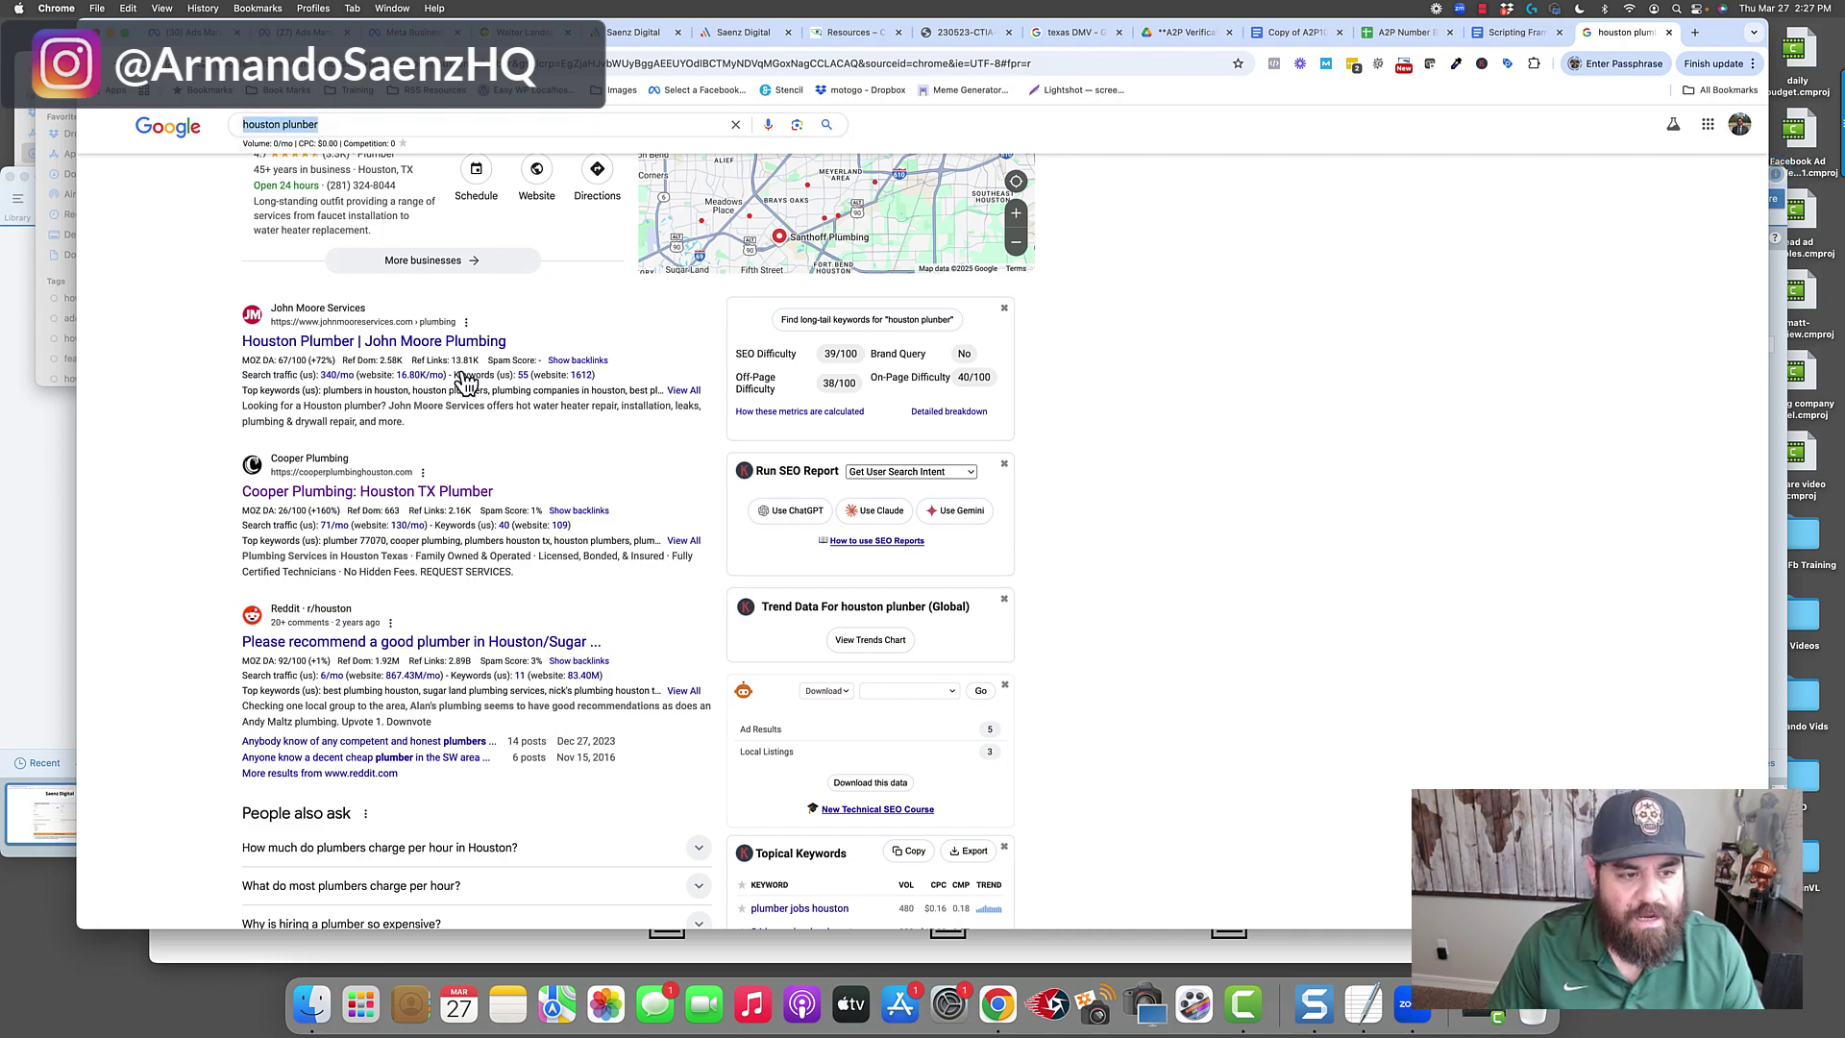
click(356, 492)
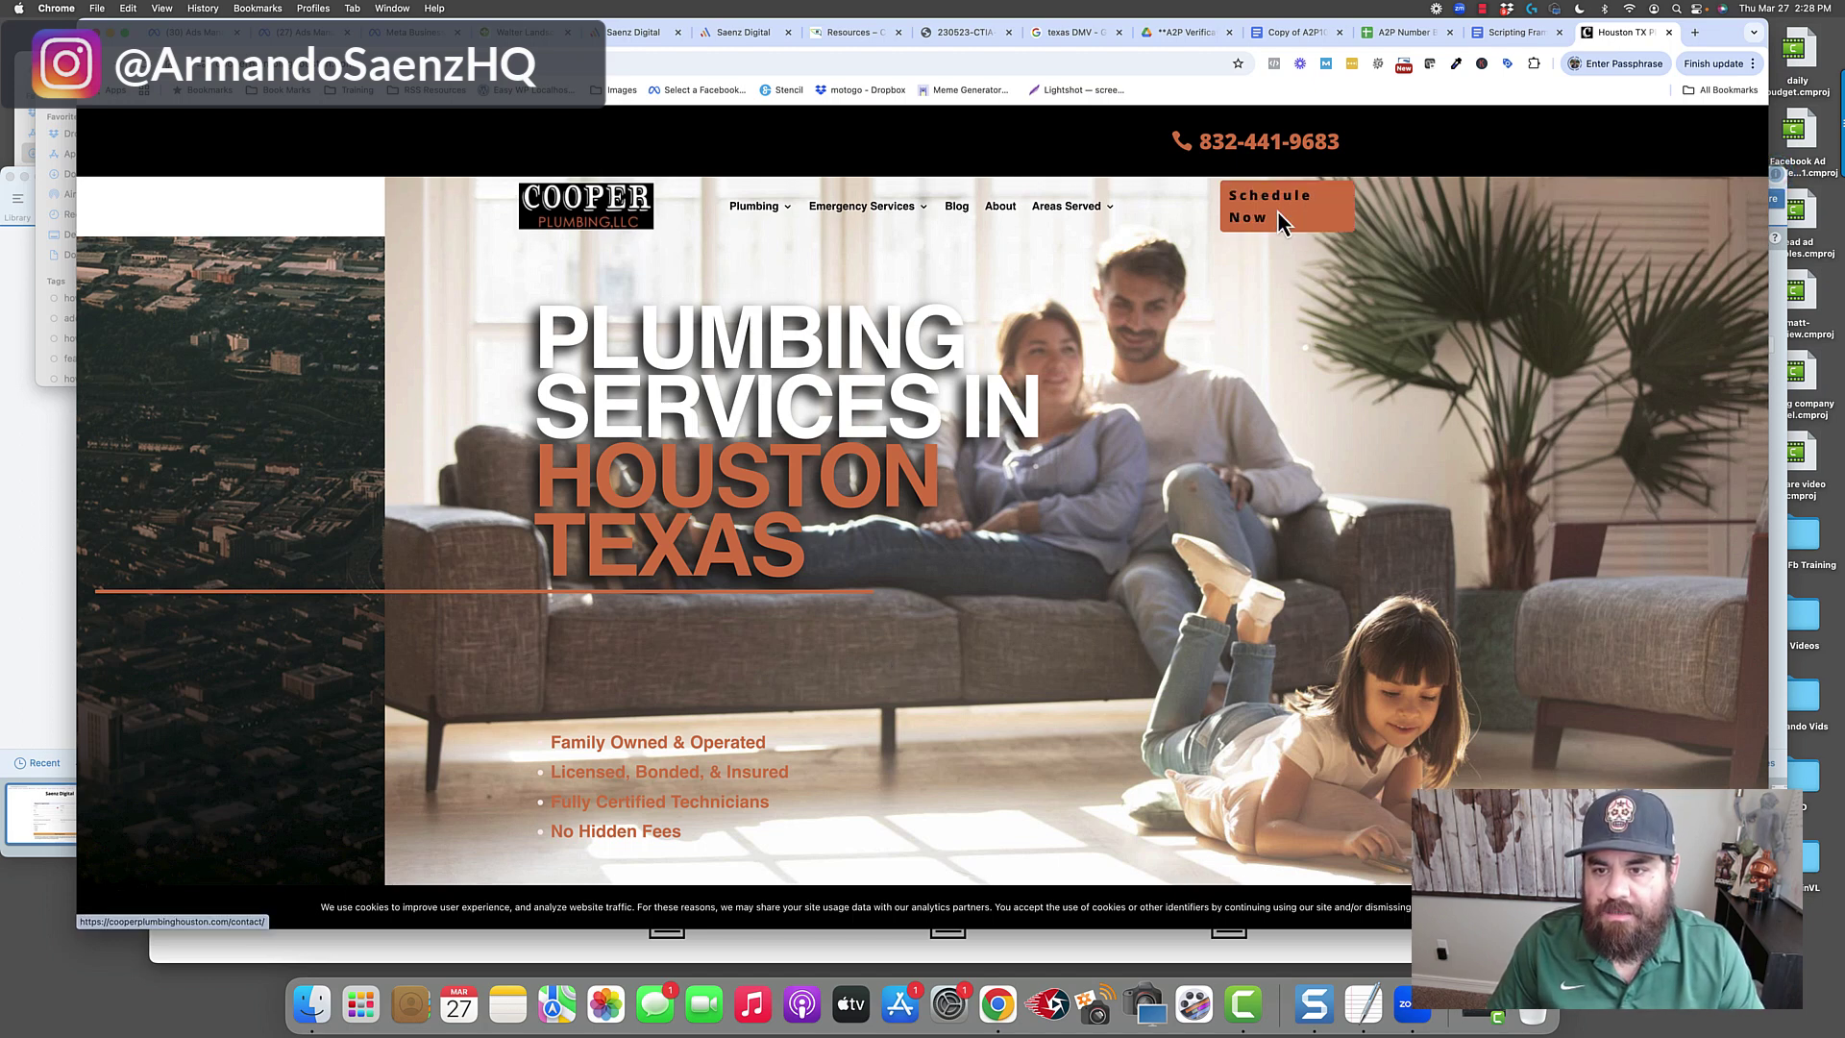
Review Cooper Plumbing's Schedule Now contact form and footer, then open the ARS/Rescue Rooter Sugar Land page.
click(1279, 213)
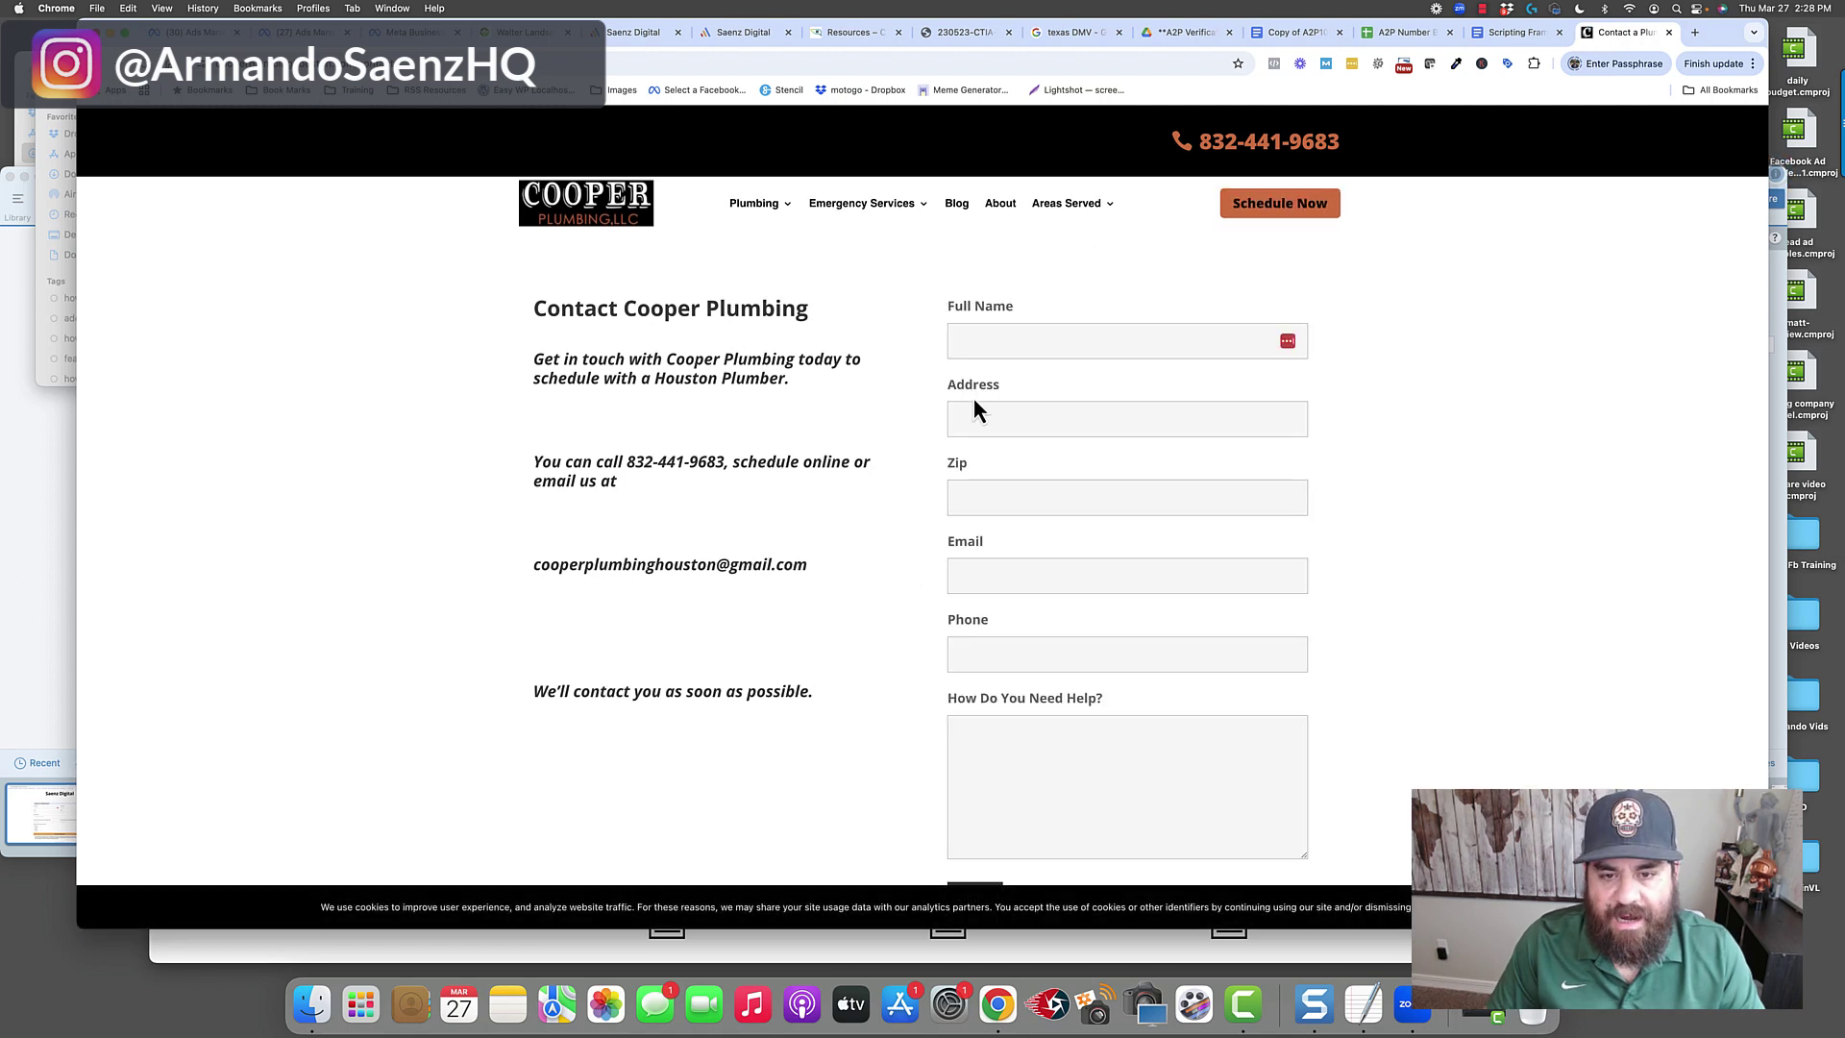
scroll(947, 605, down, 2)
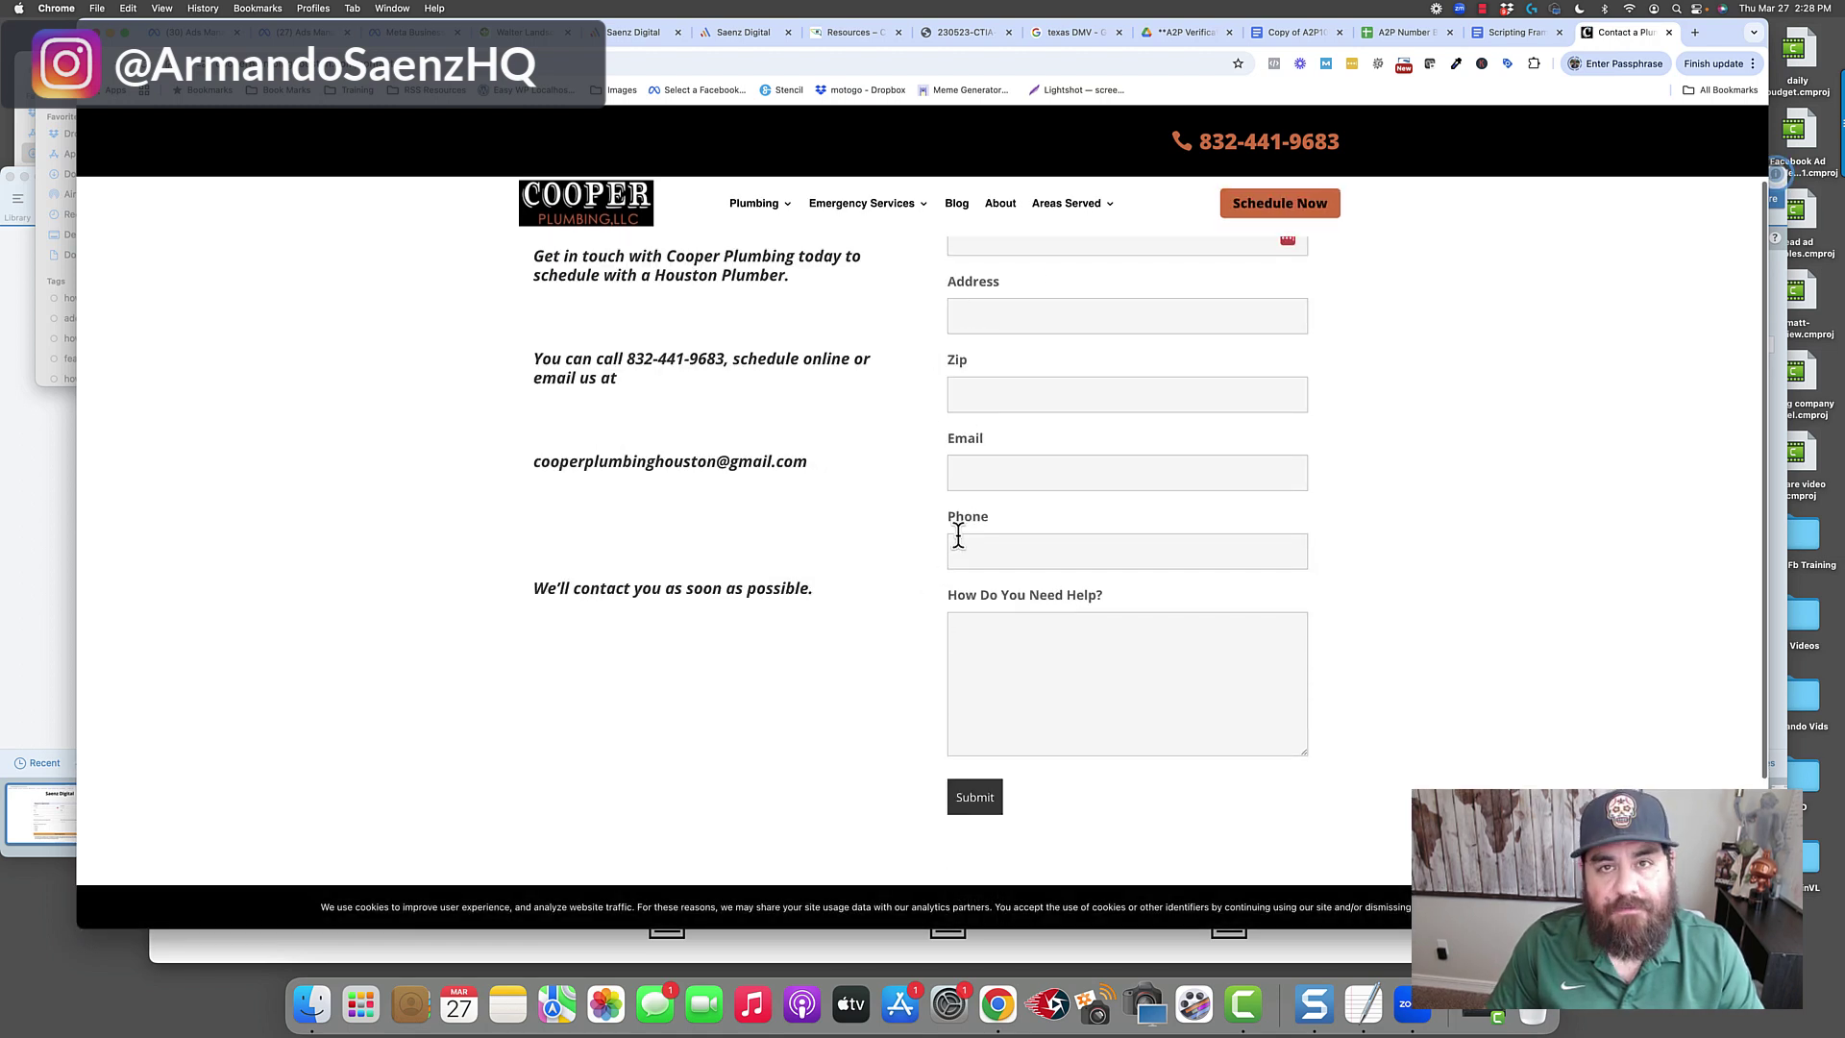
scroll(970, 577, down, 2)
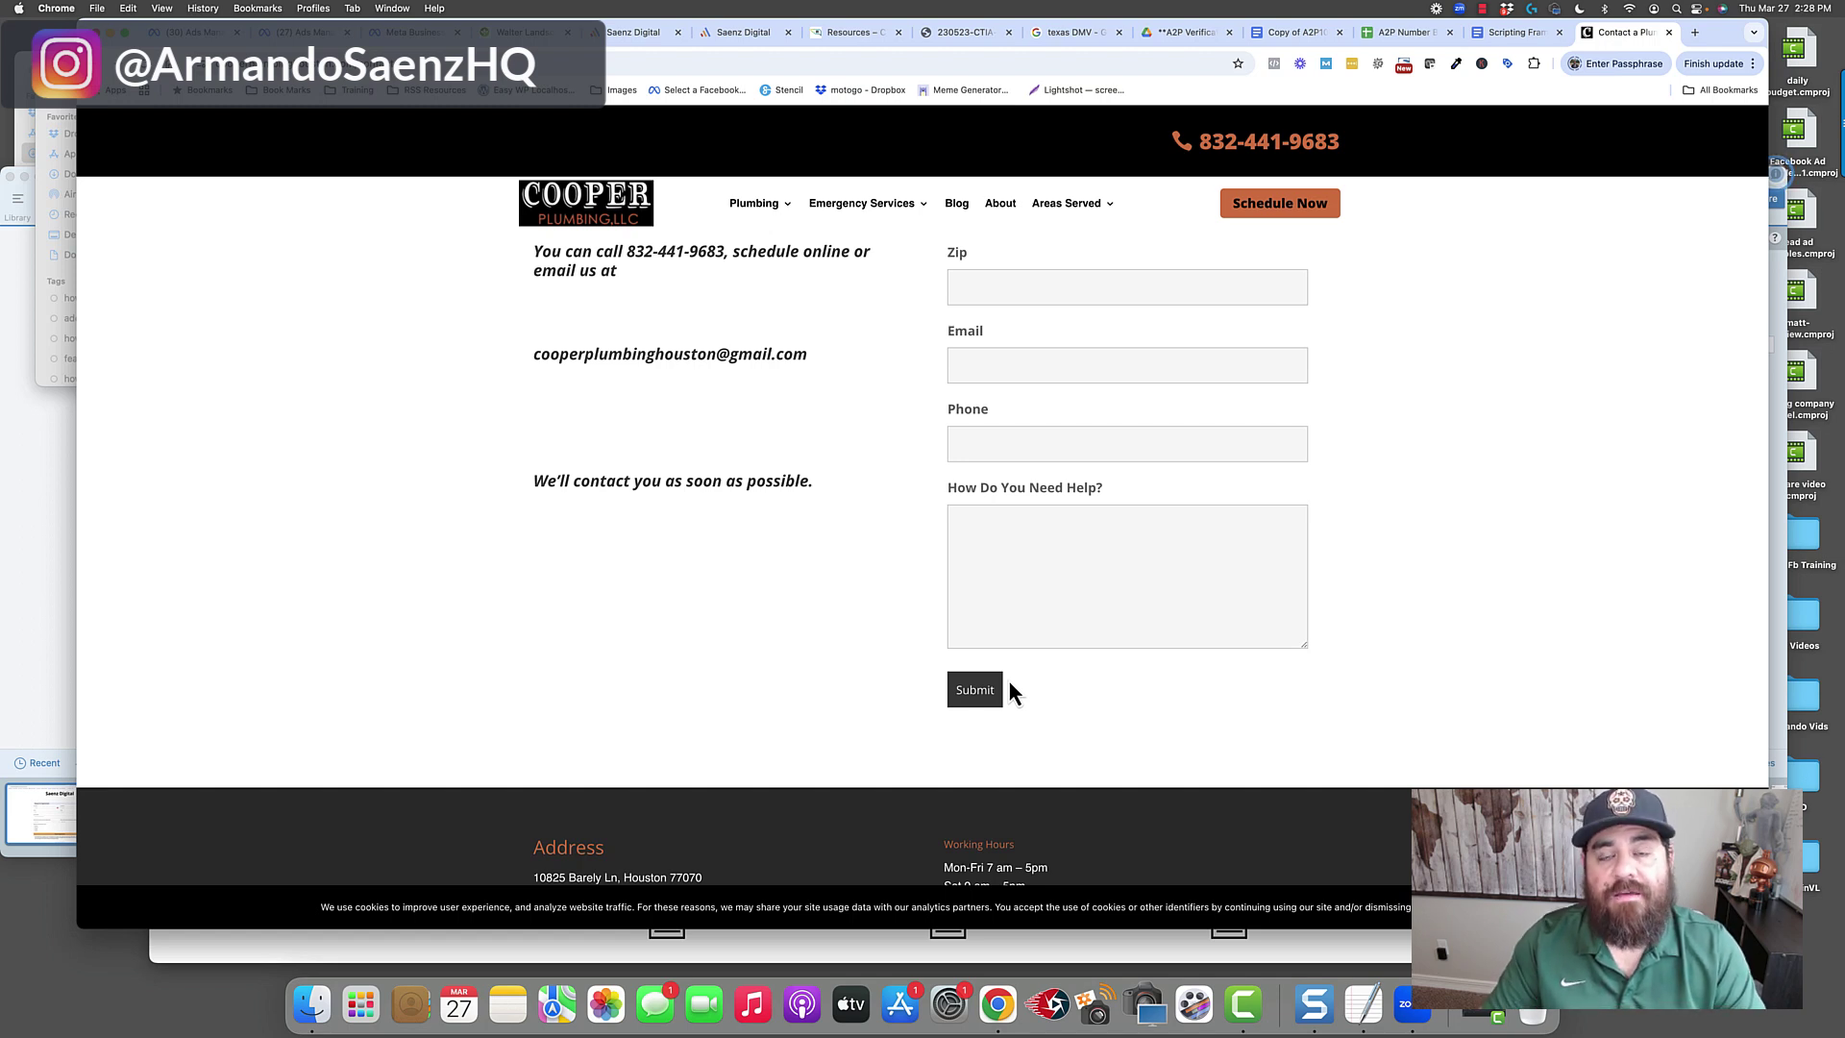
scroll(1007, 676, down, 2)
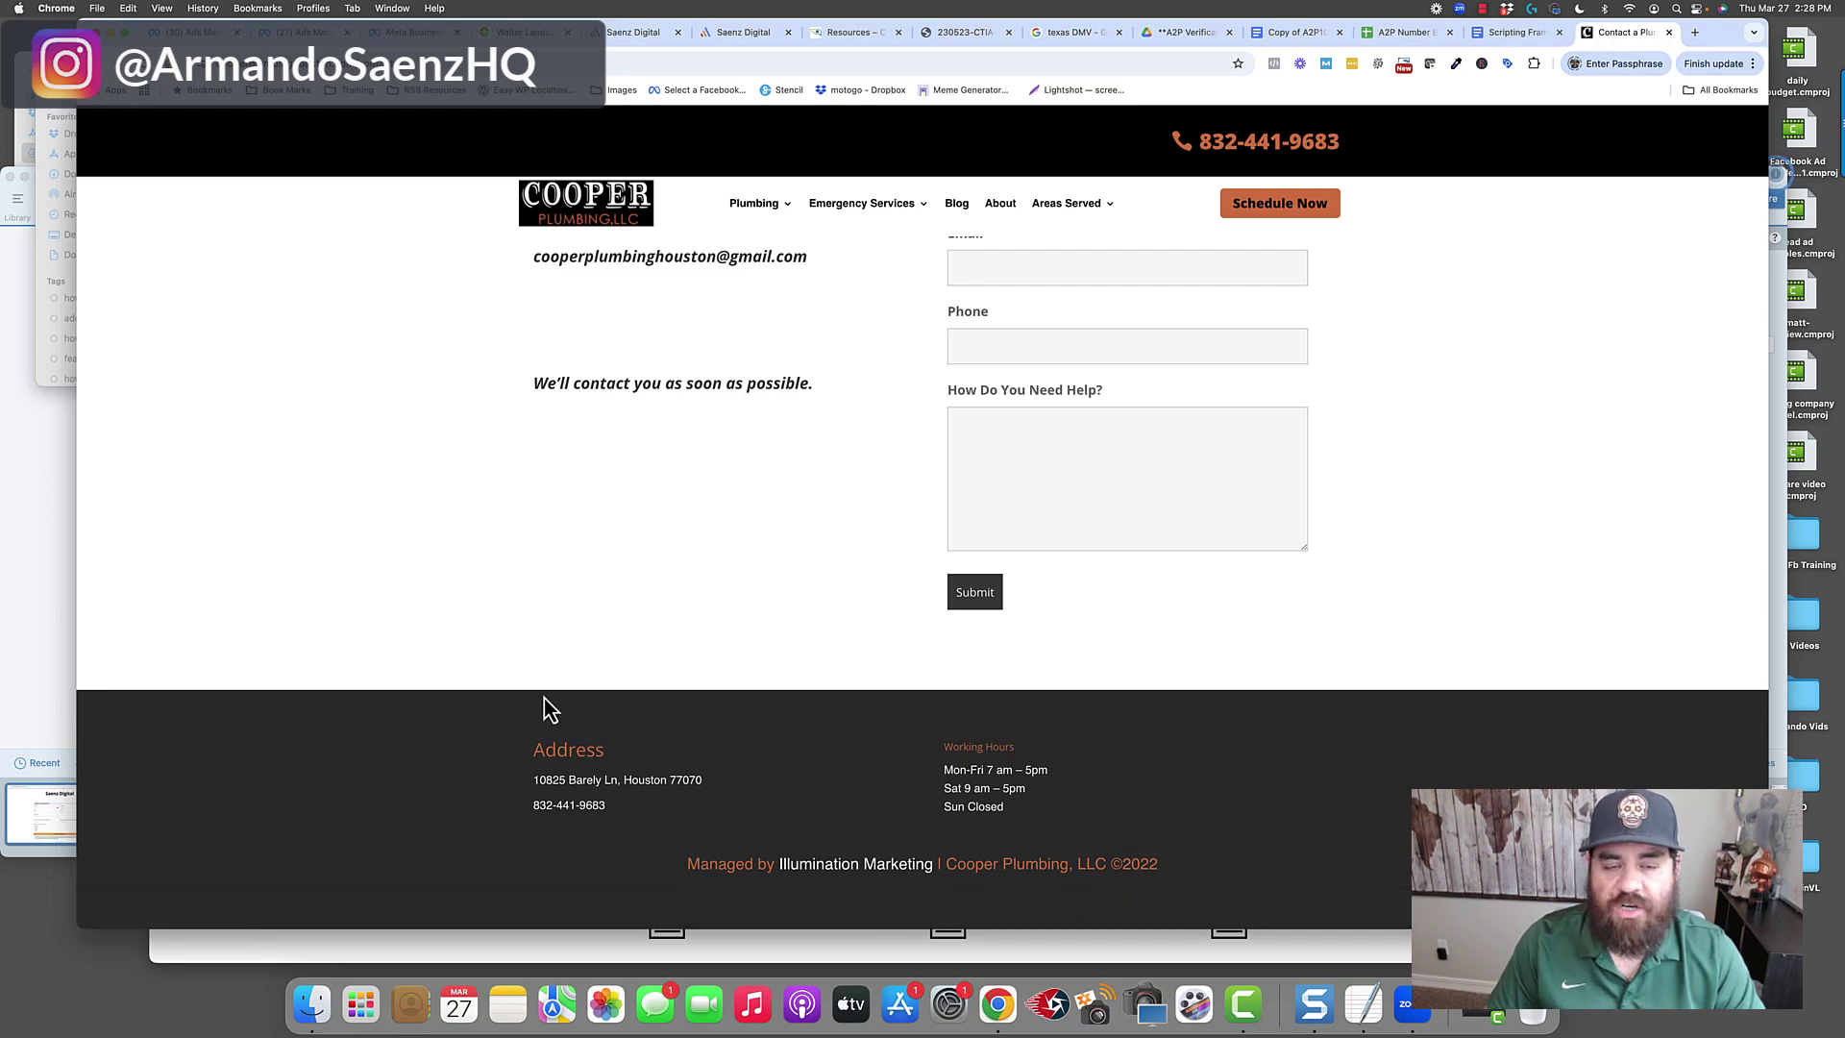
scroll(544, 698, up, 5)
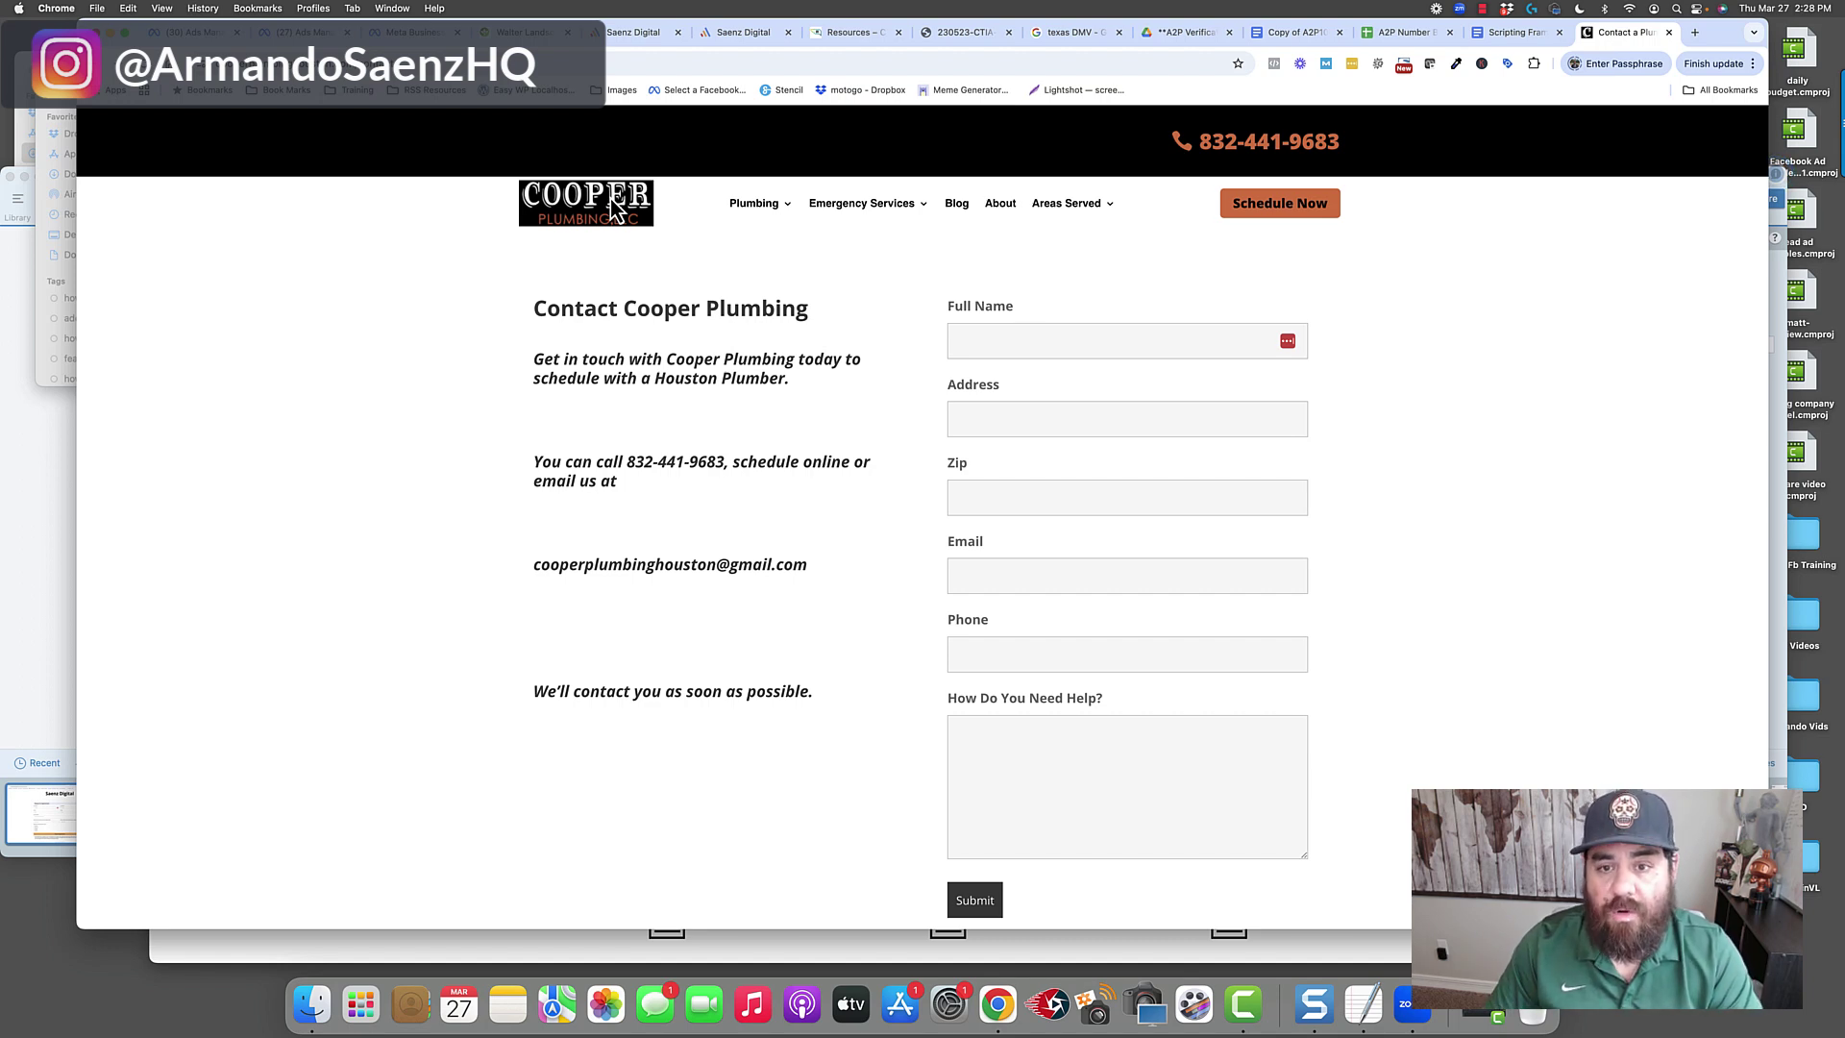
scroll(615, 204, down, 5)
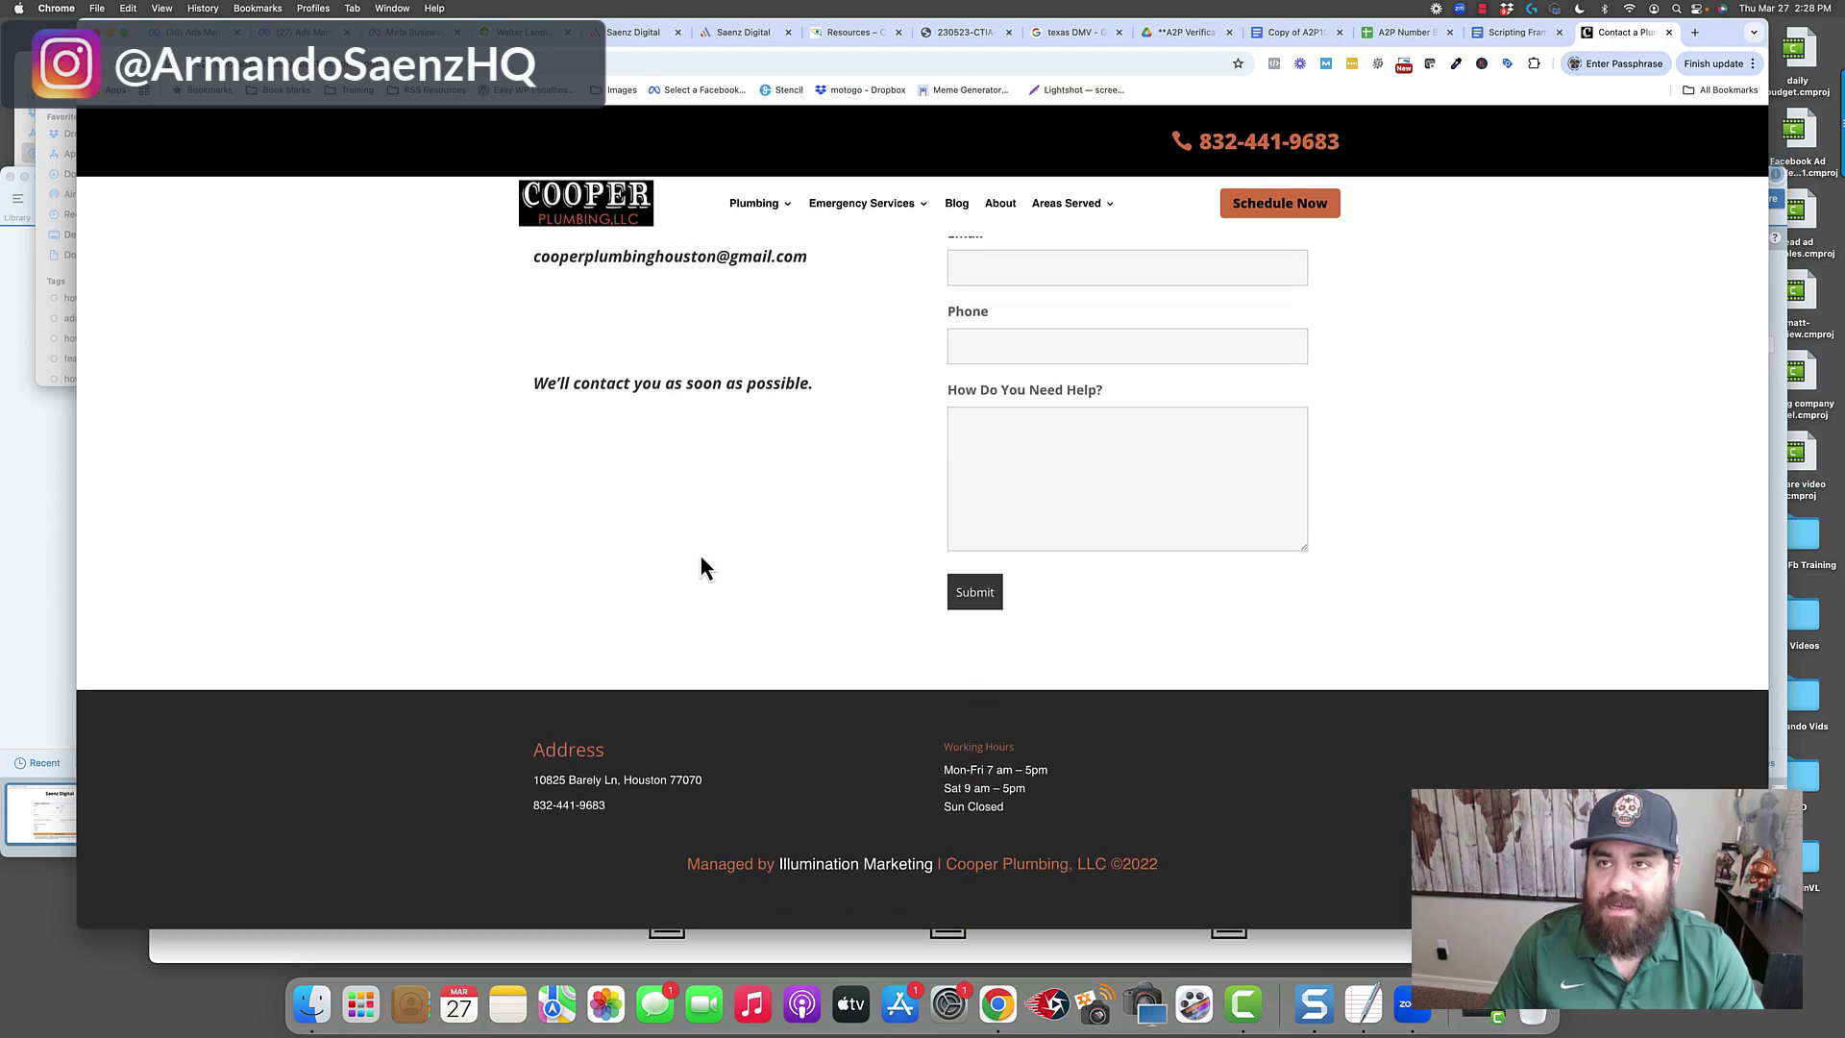
scroll(701, 558, up, 5)
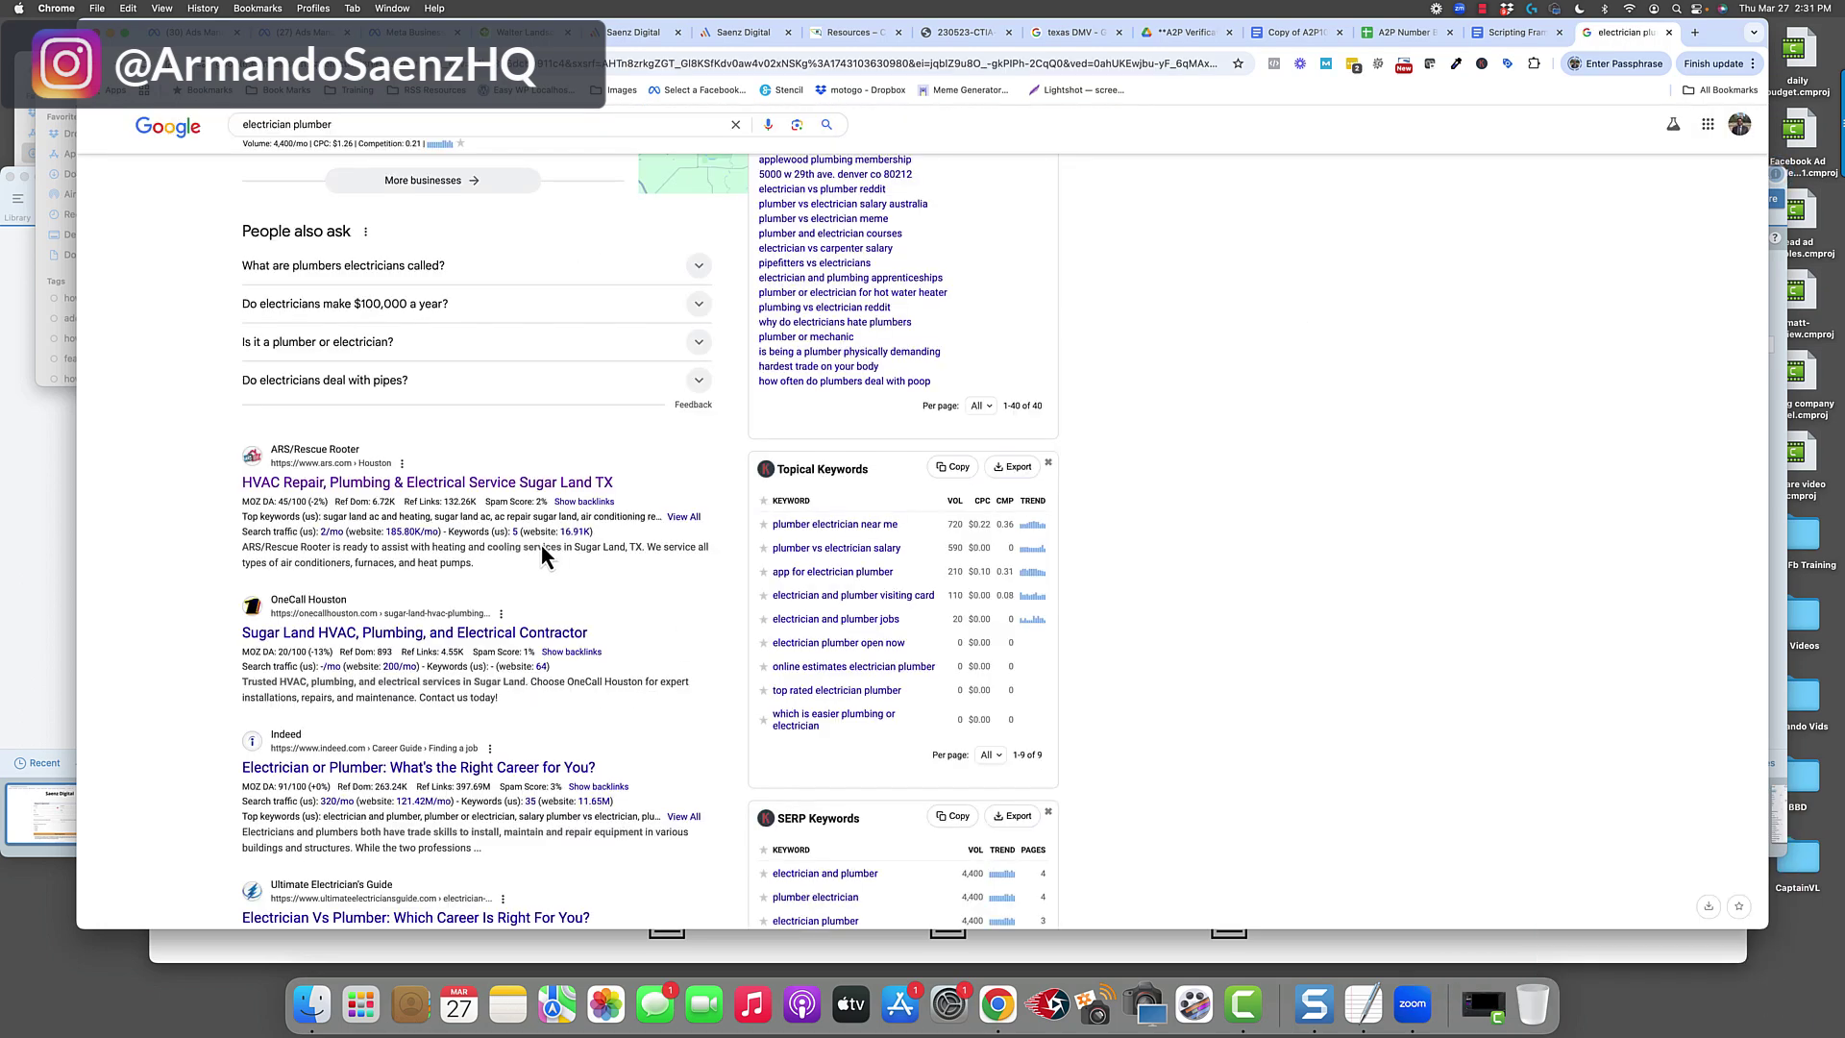
click(471, 482)
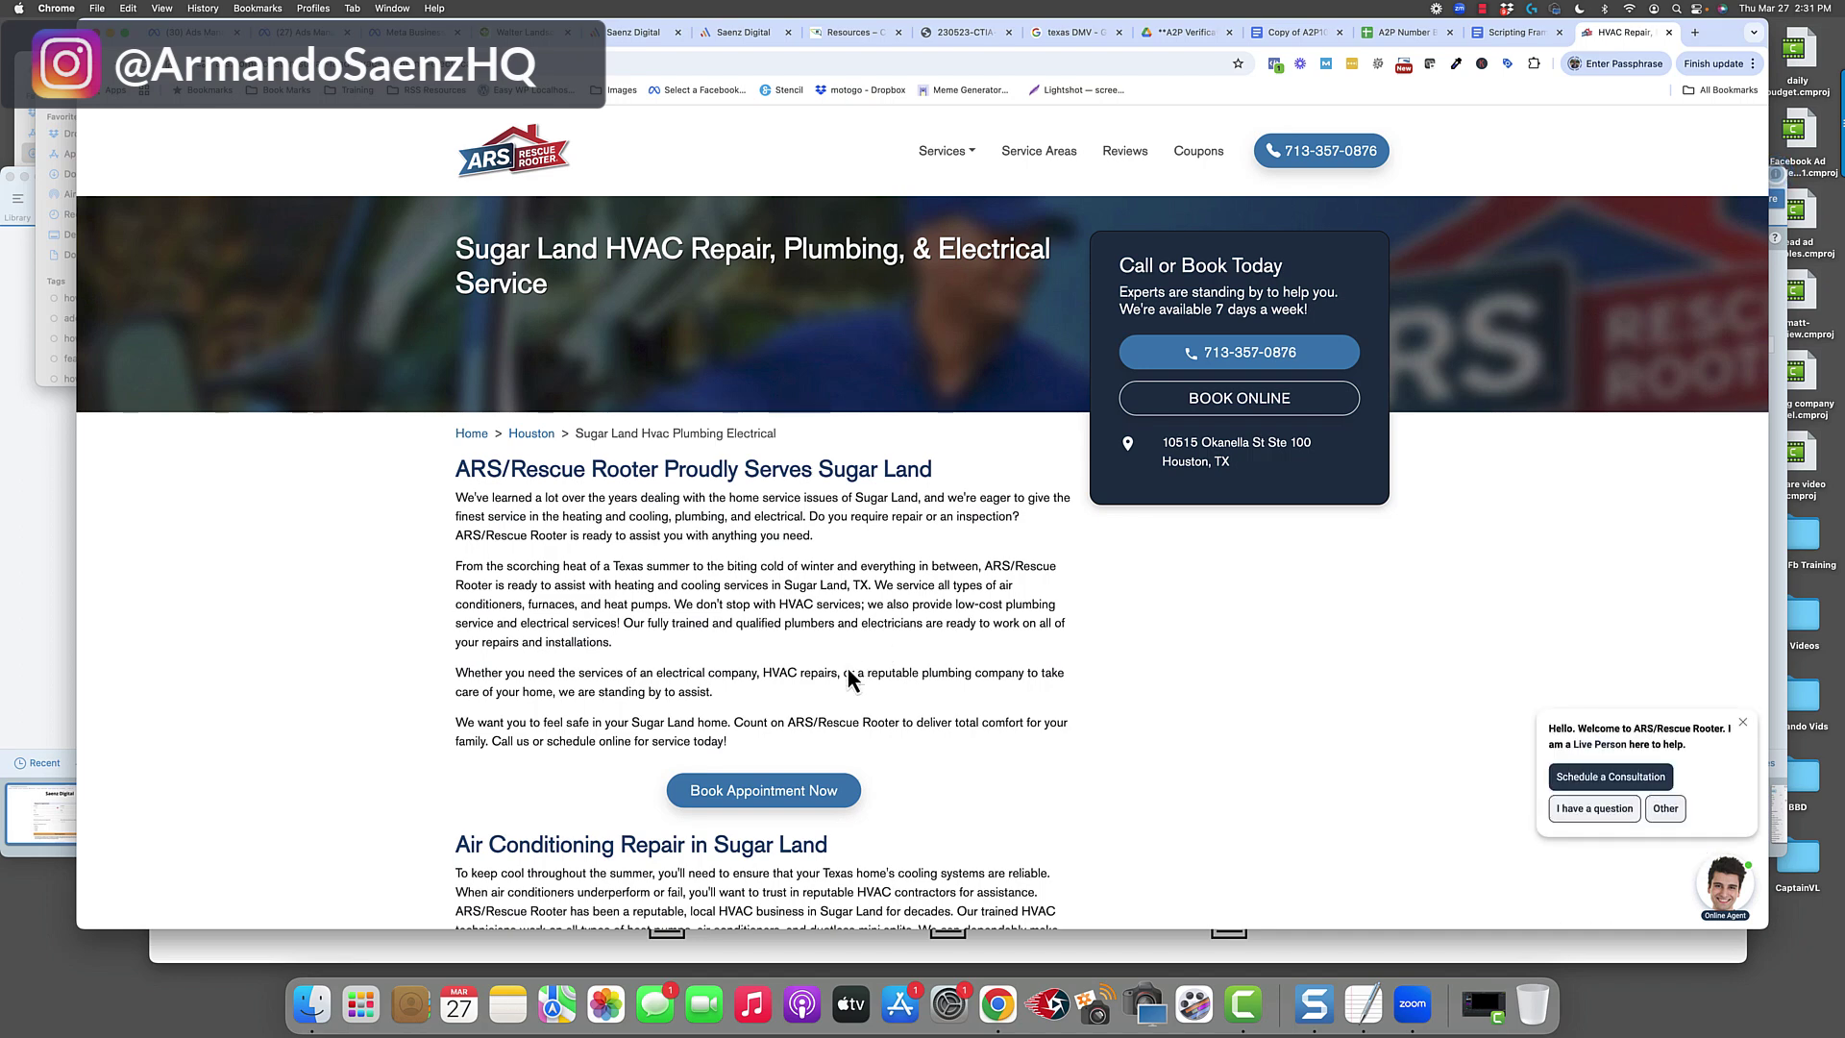
Scroll the Sugar Land service page and open the Book Appointment Now scheduling form.
scroll(806, 699, down, 3)
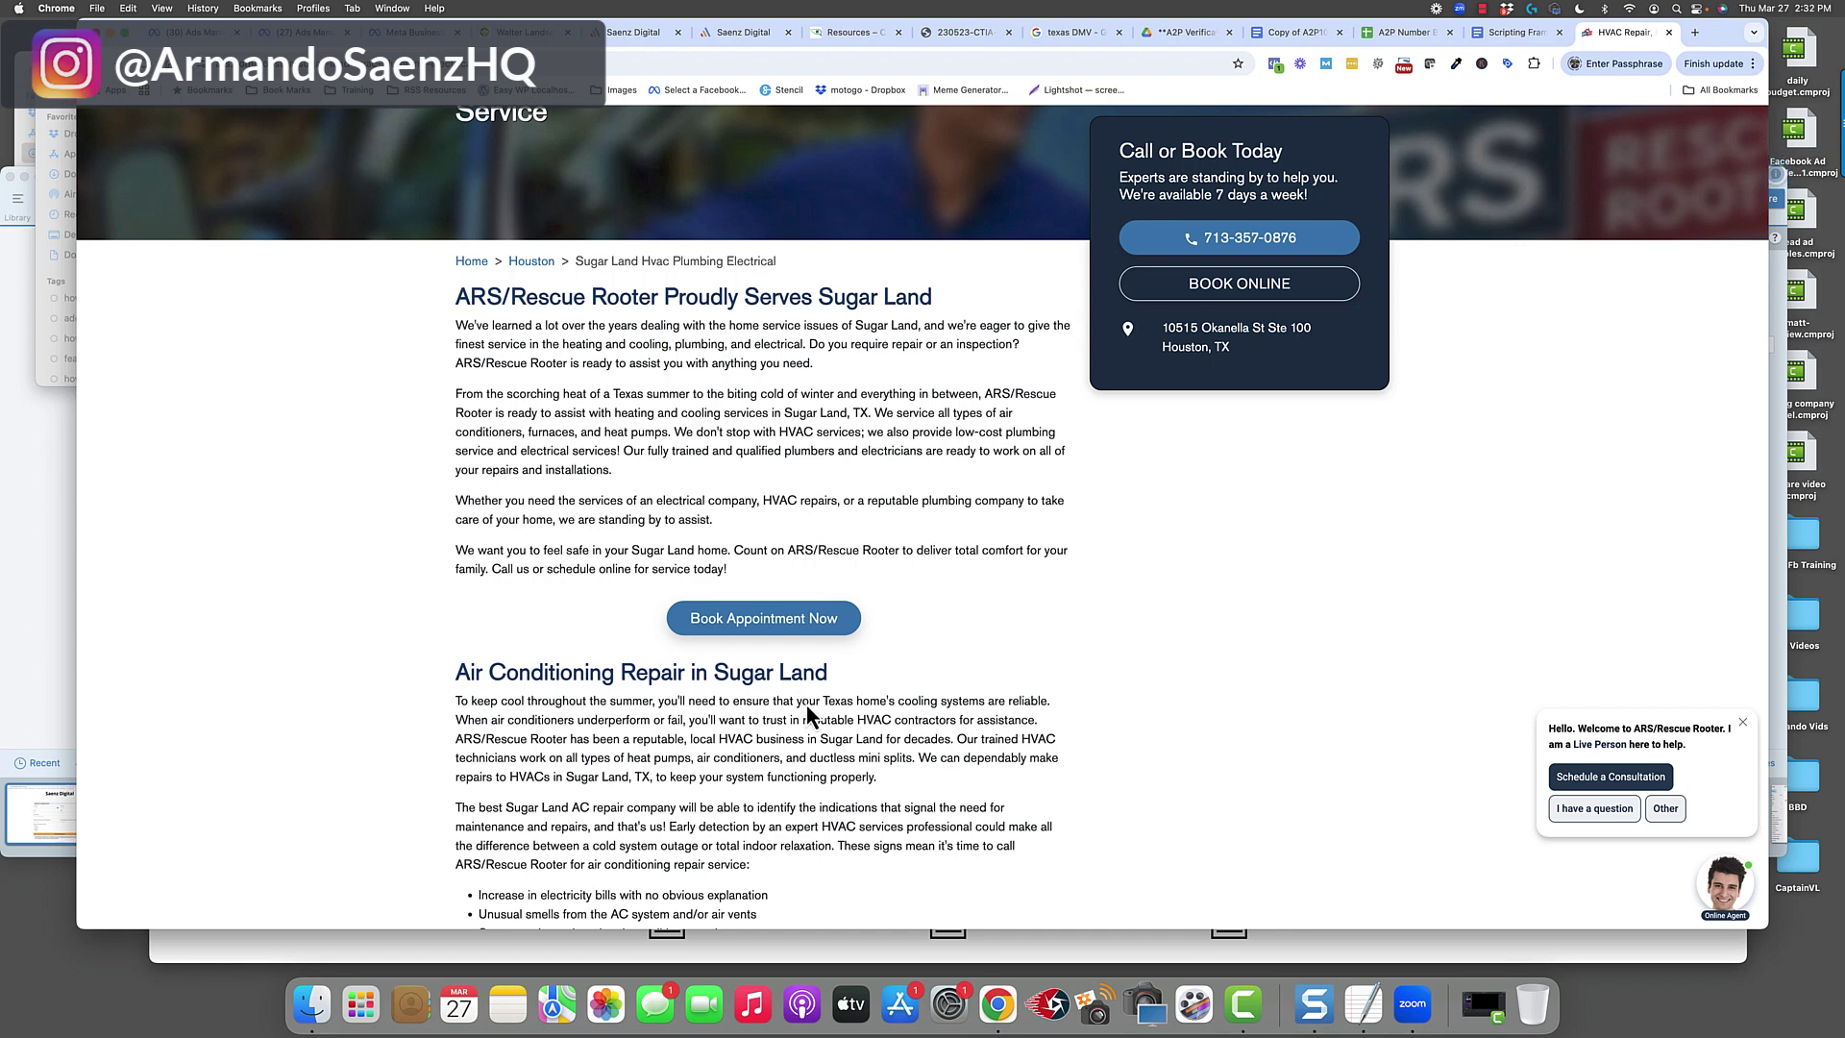
click(763, 623)
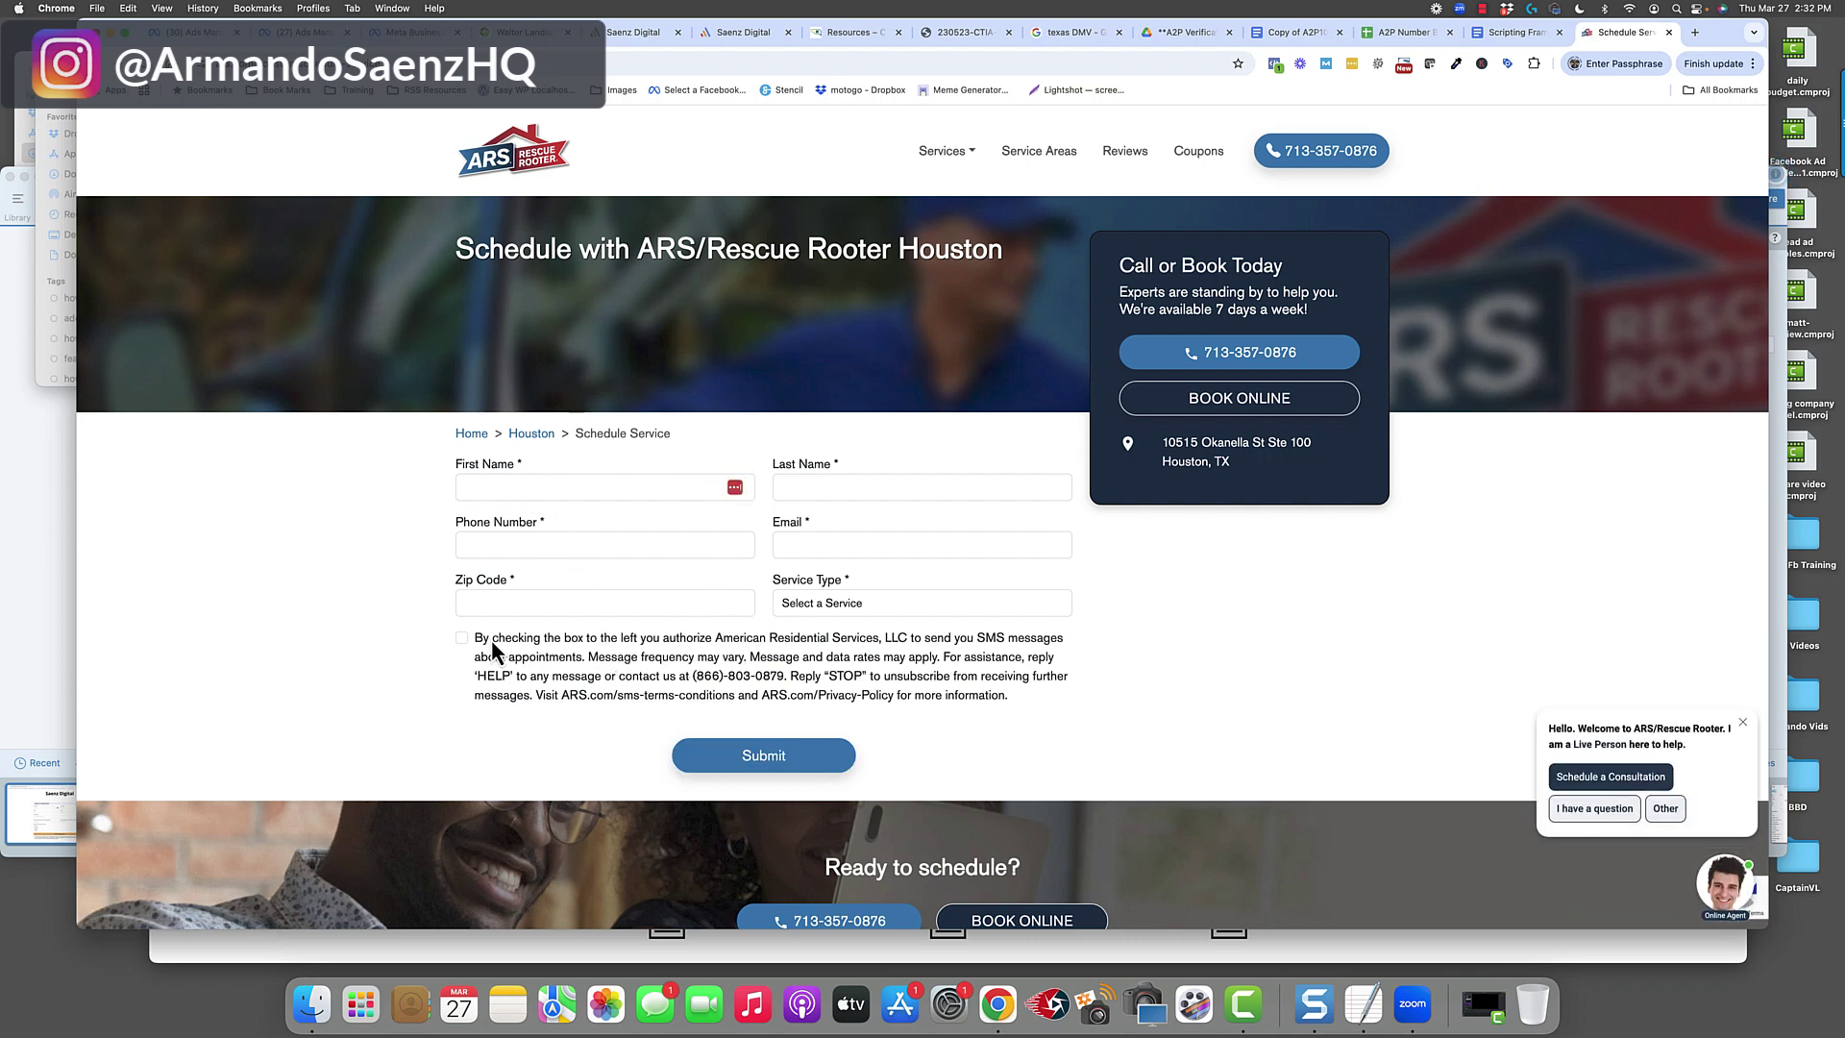
Highlight the SMS consent text, check and uncheck its checkbox to show the error, then close the page.
drag(476, 641, 668, 694)
click(462, 638)
click(463, 639)
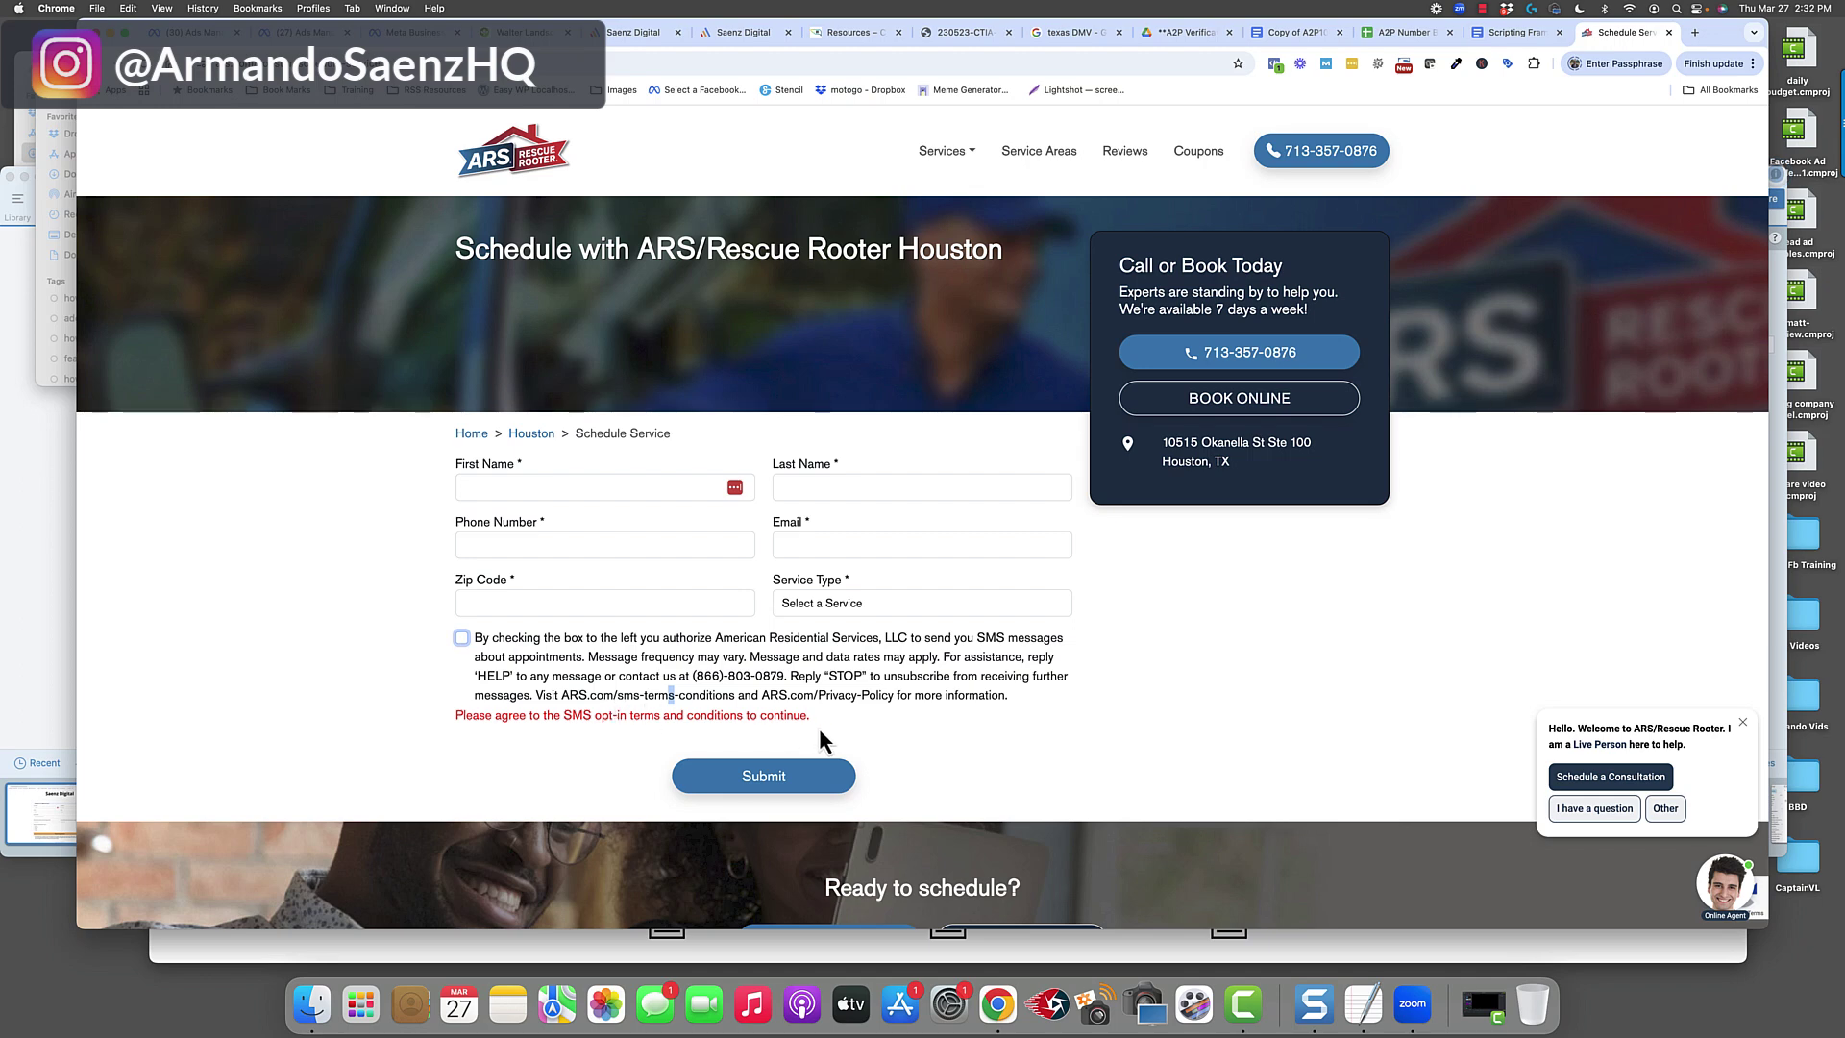
scroll(819, 728, down, 5)
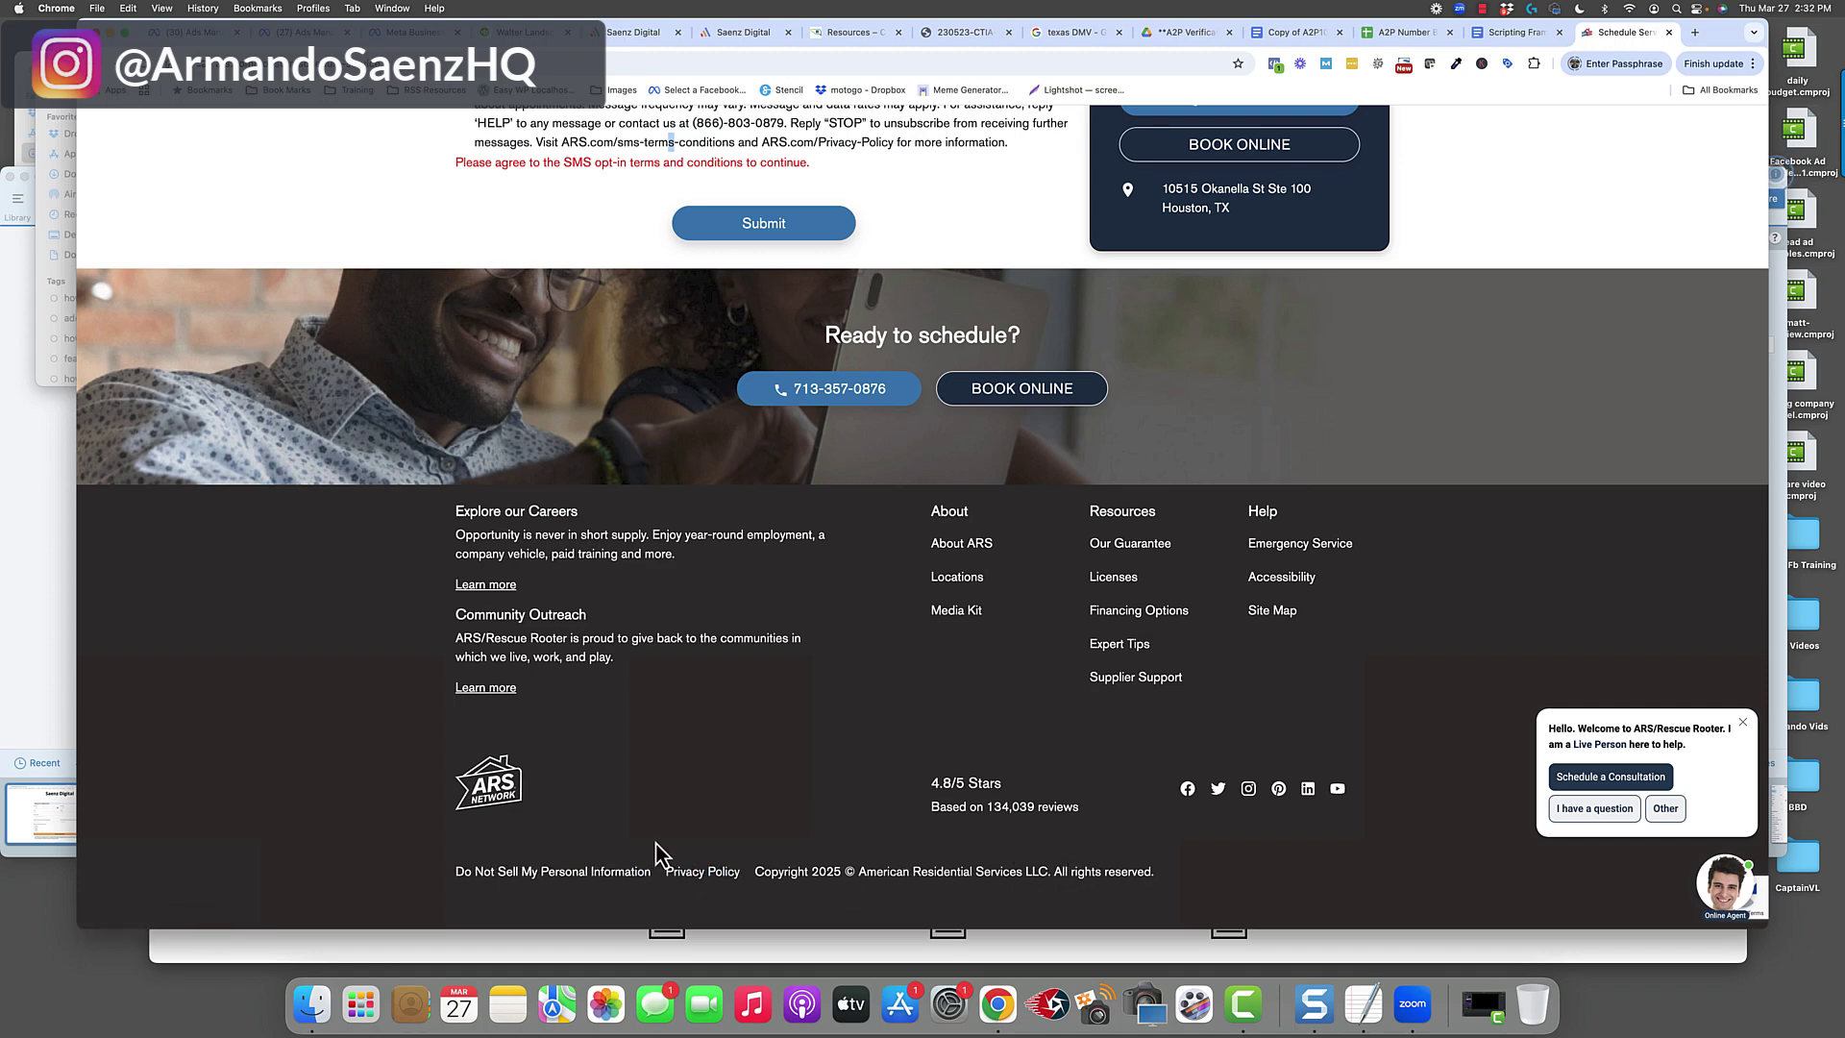
scroll(673, 817, up, 5)
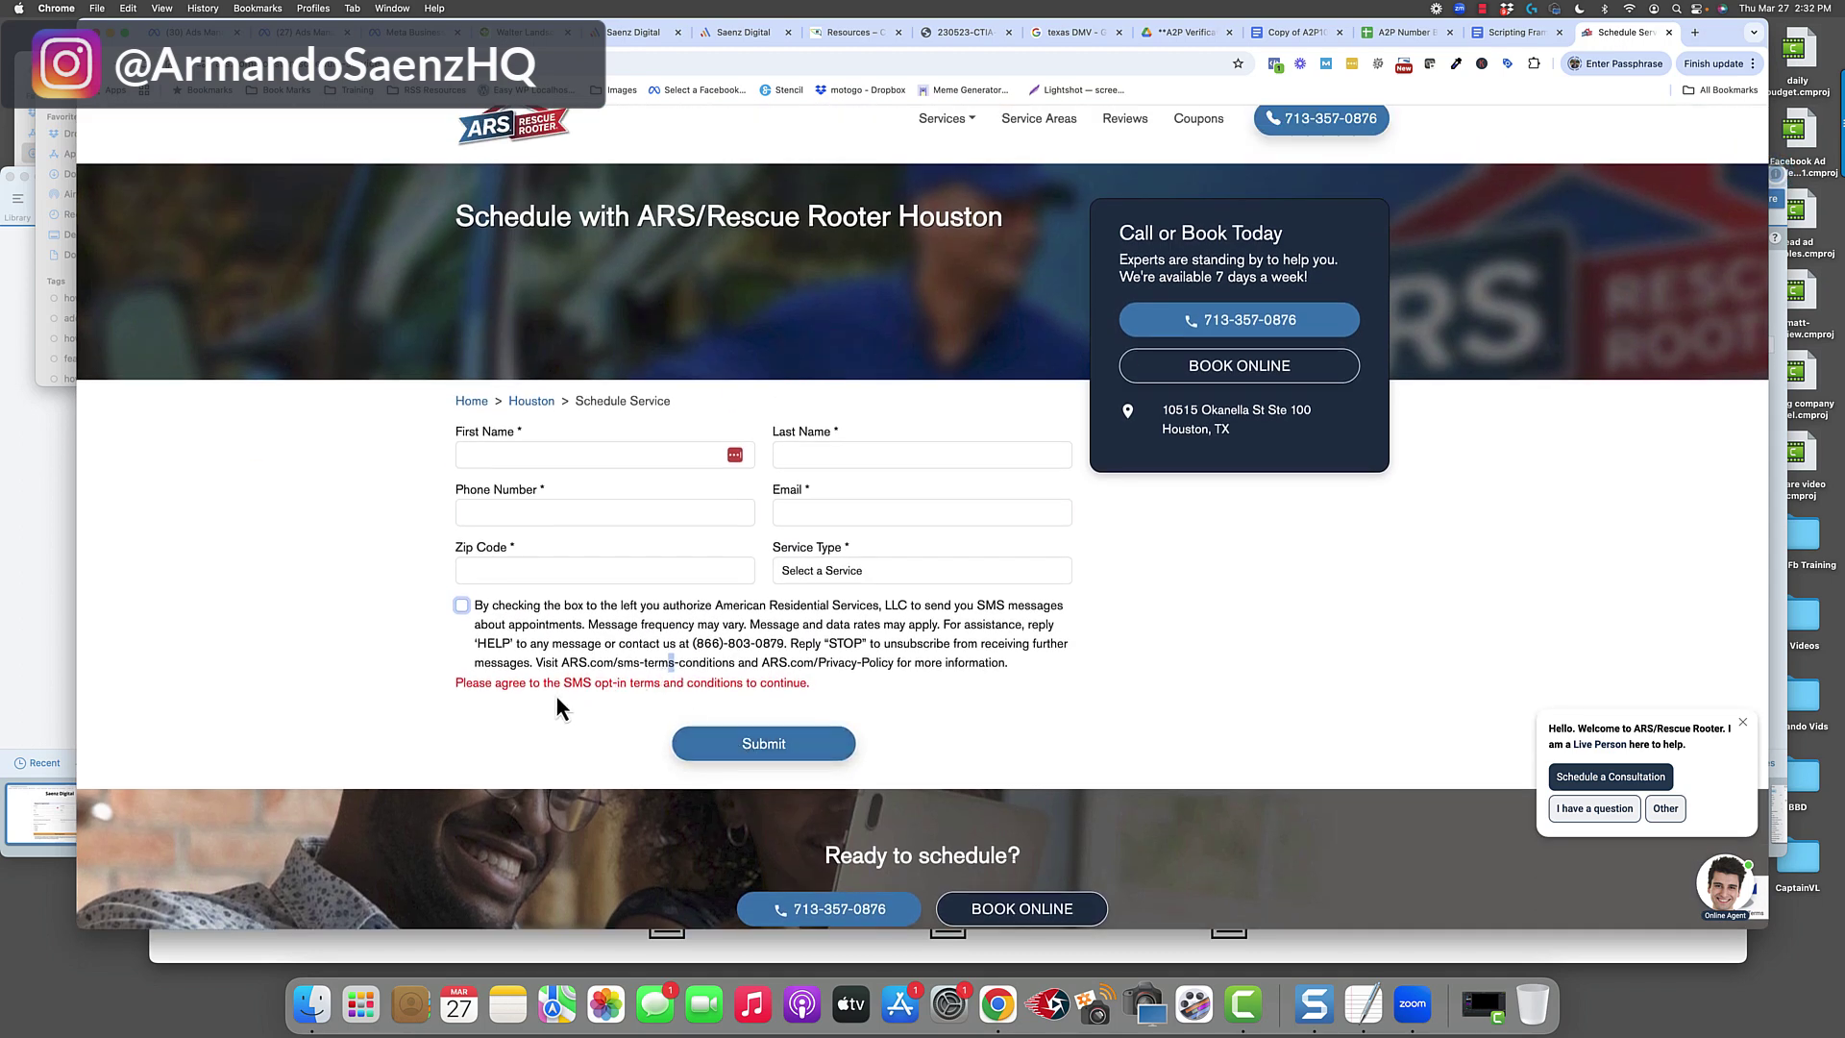
key(super+w)
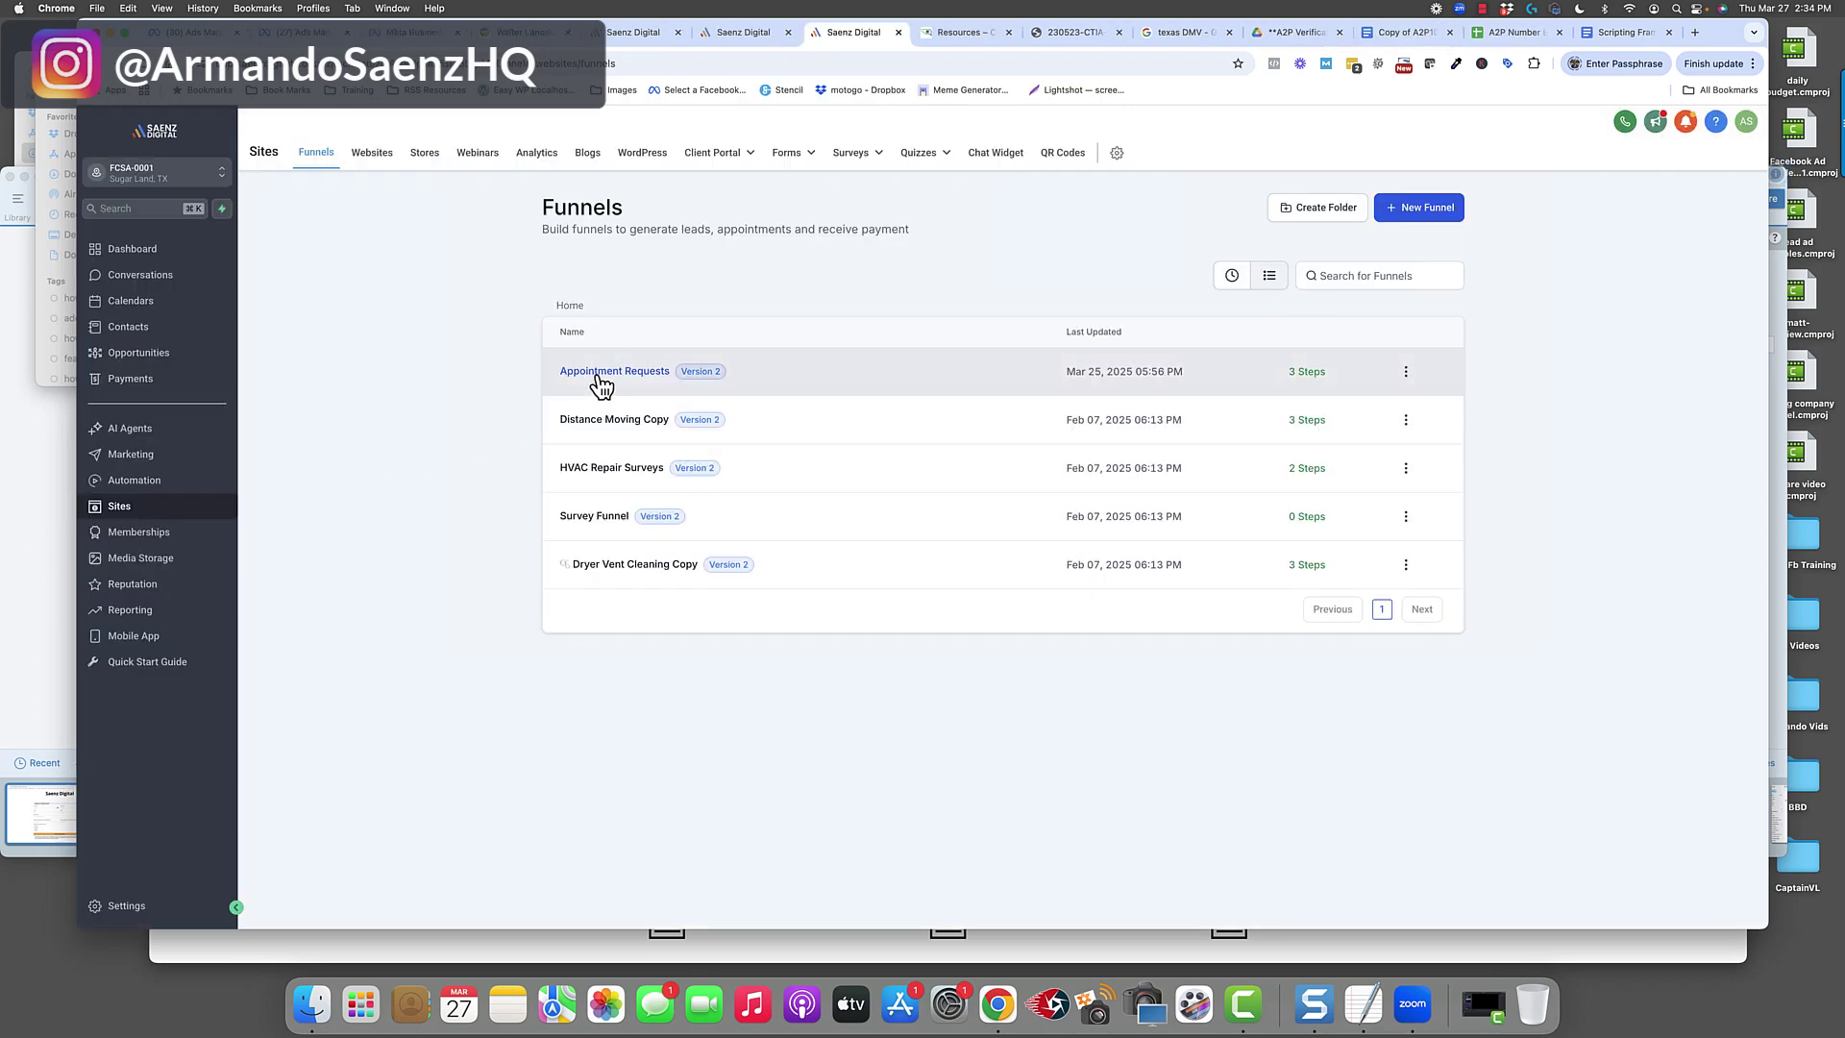
Open the Appointment Requests funnel, view its Privacy Policy and Terms of Service steps, and preview the appointment page live.
click(598, 375)
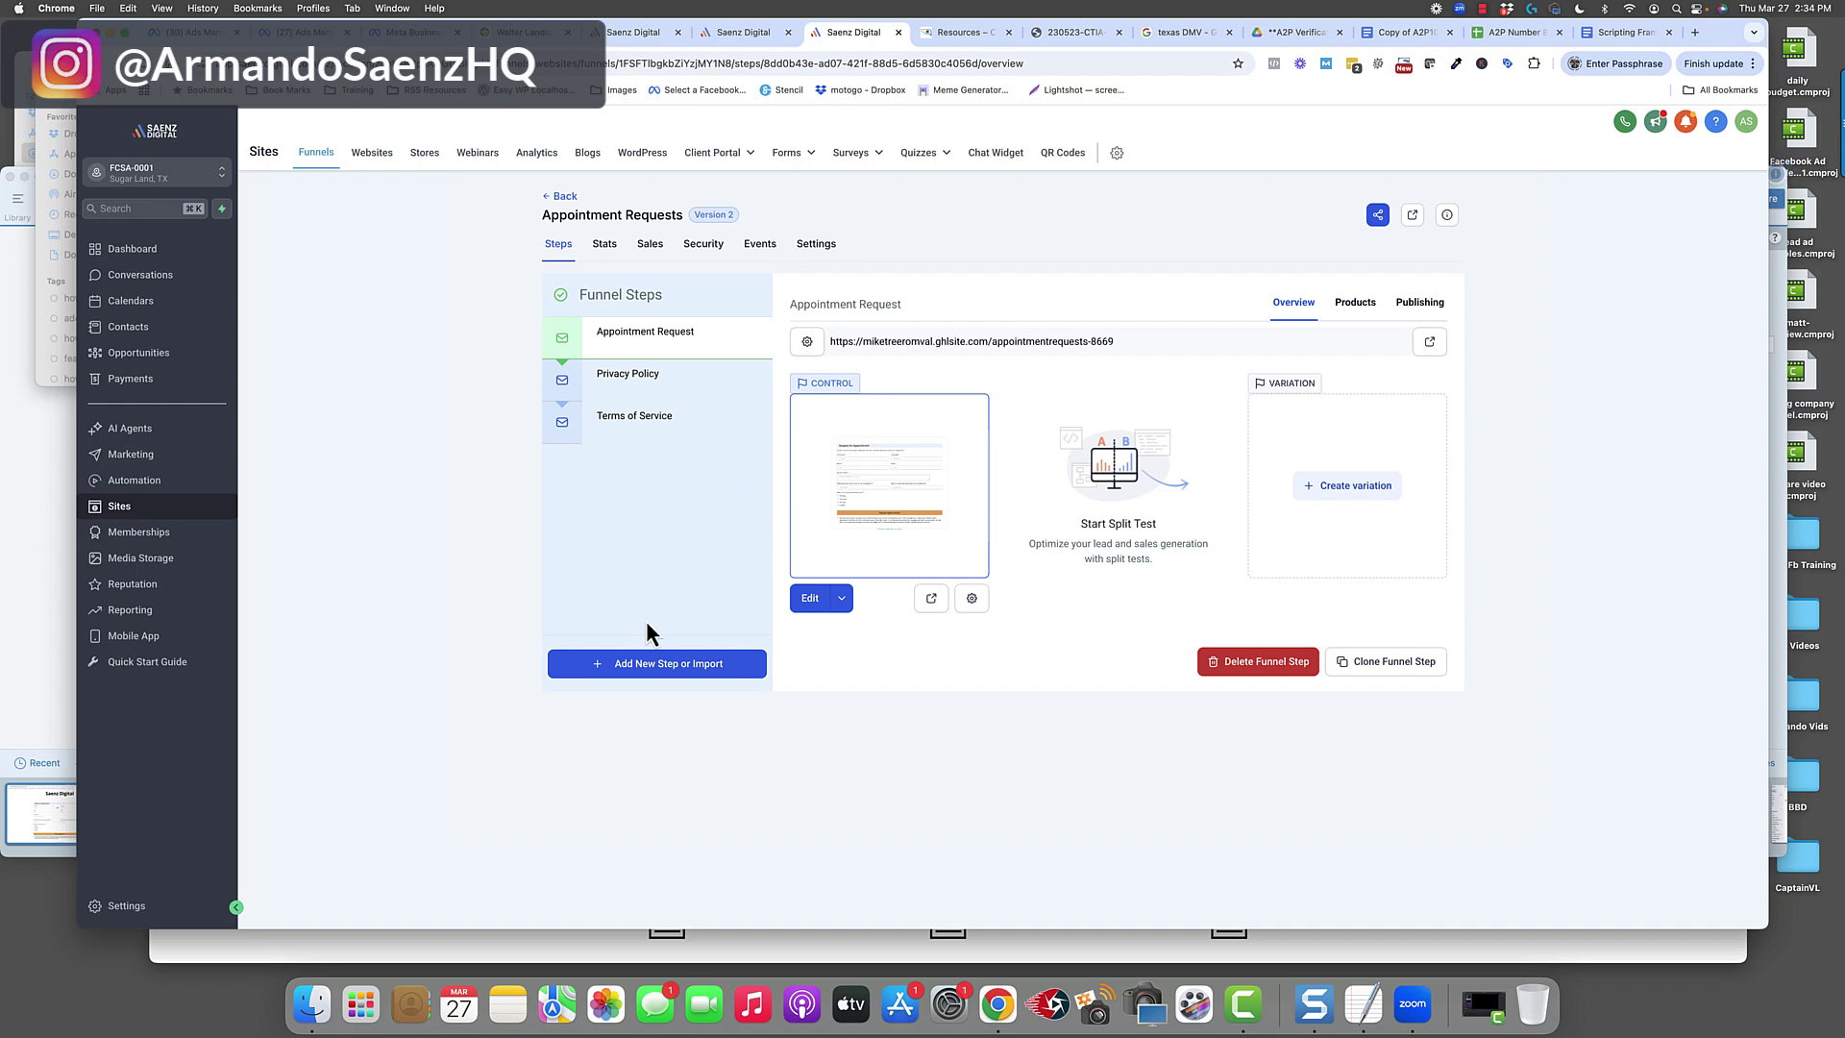
click(636, 381)
click(642, 425)
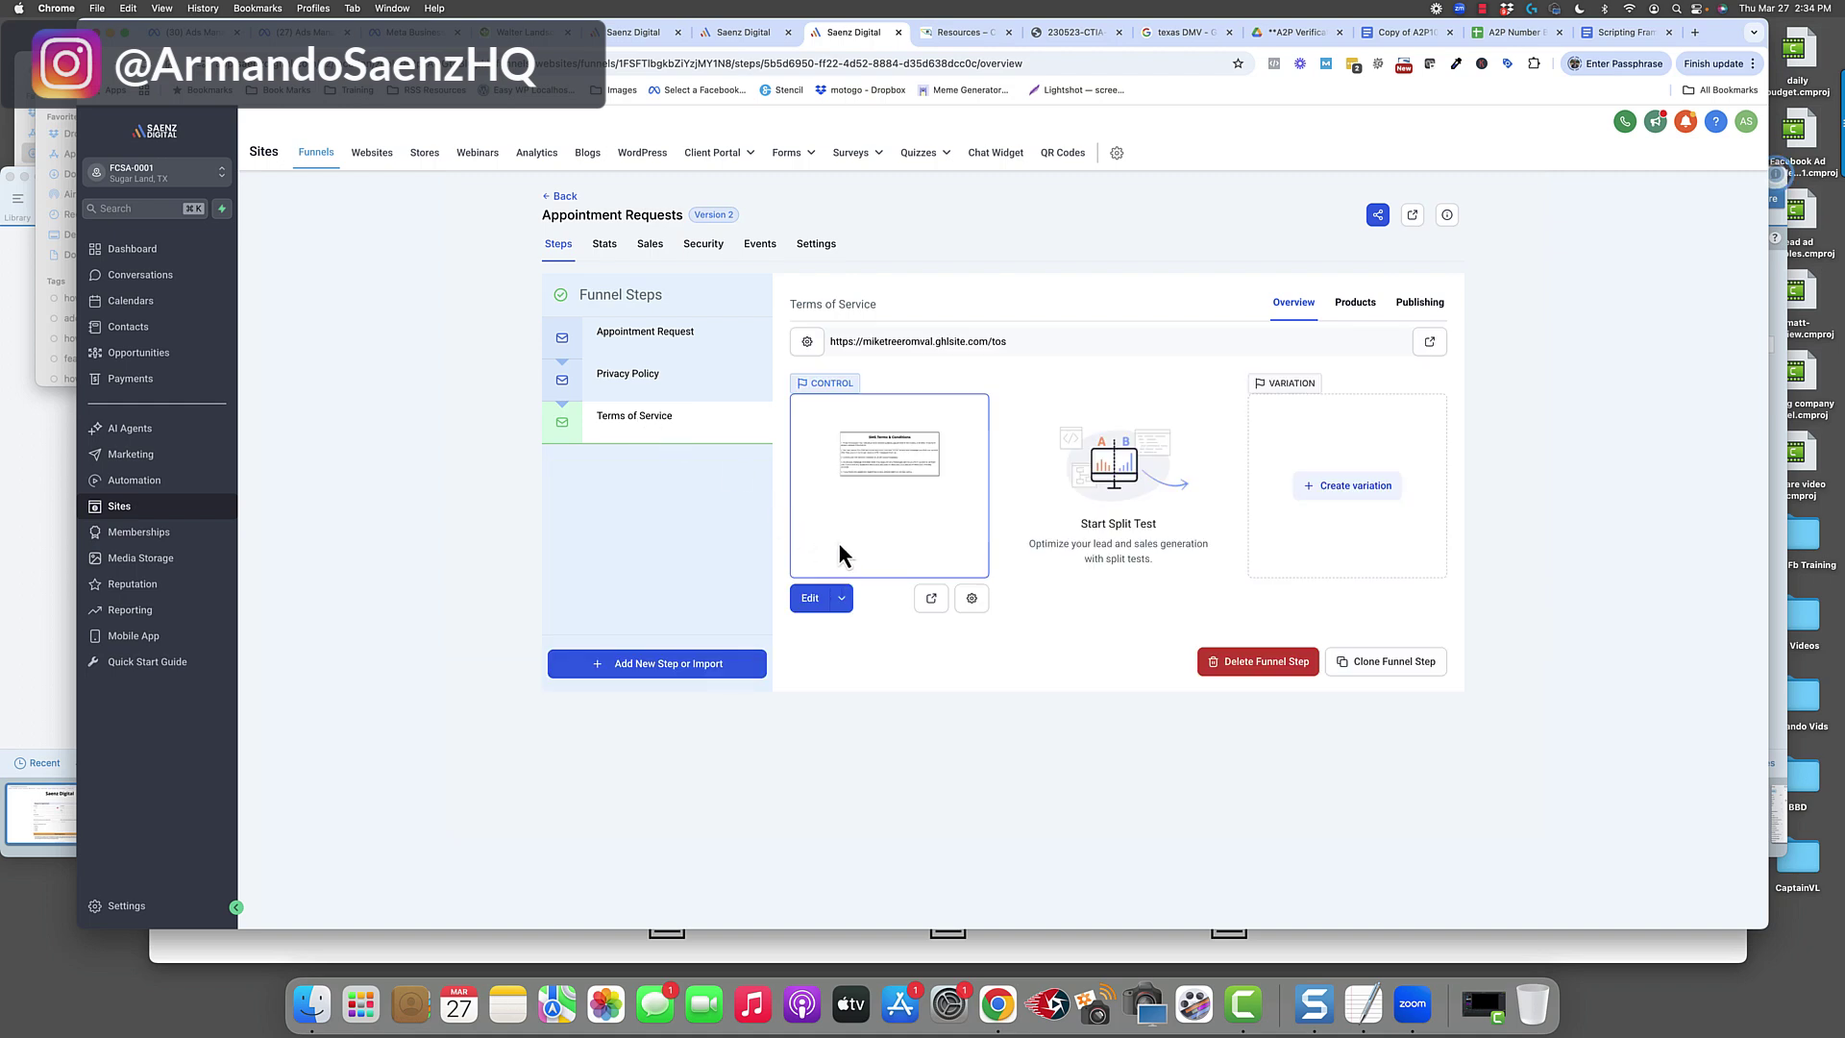
click(620, 342)
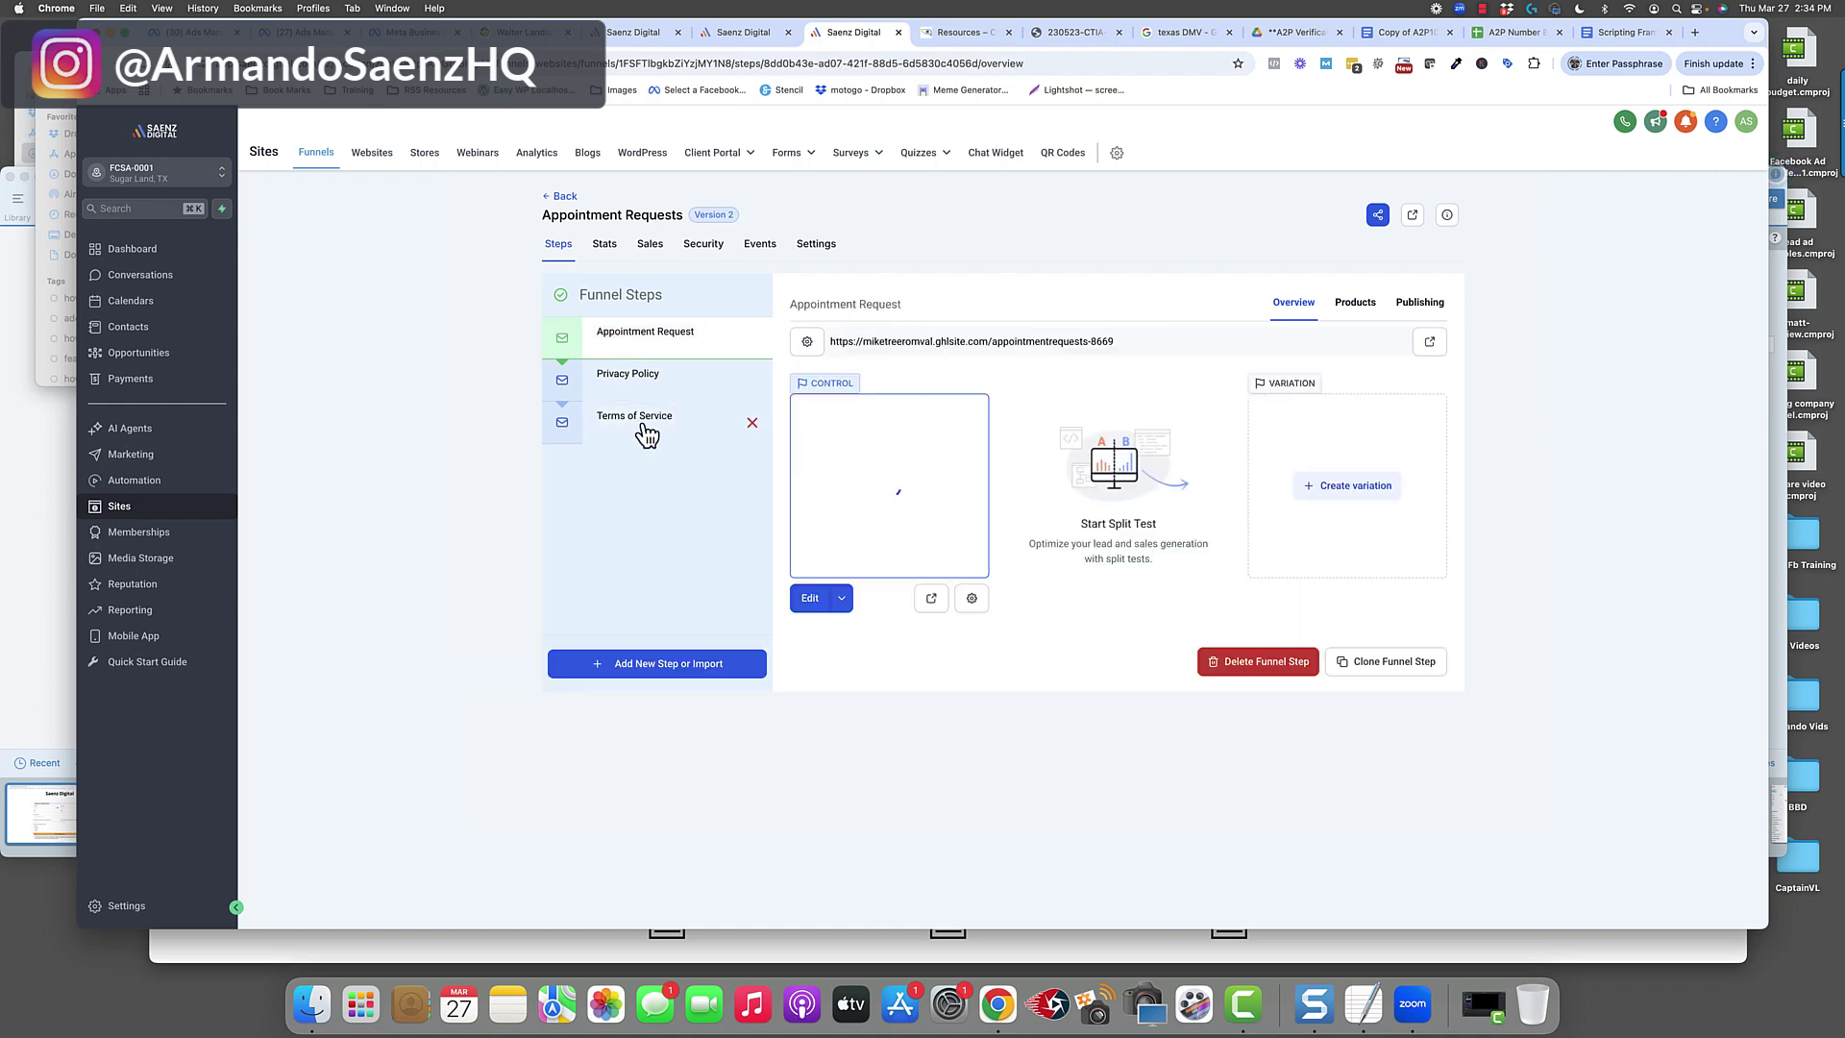
click(941, 600)
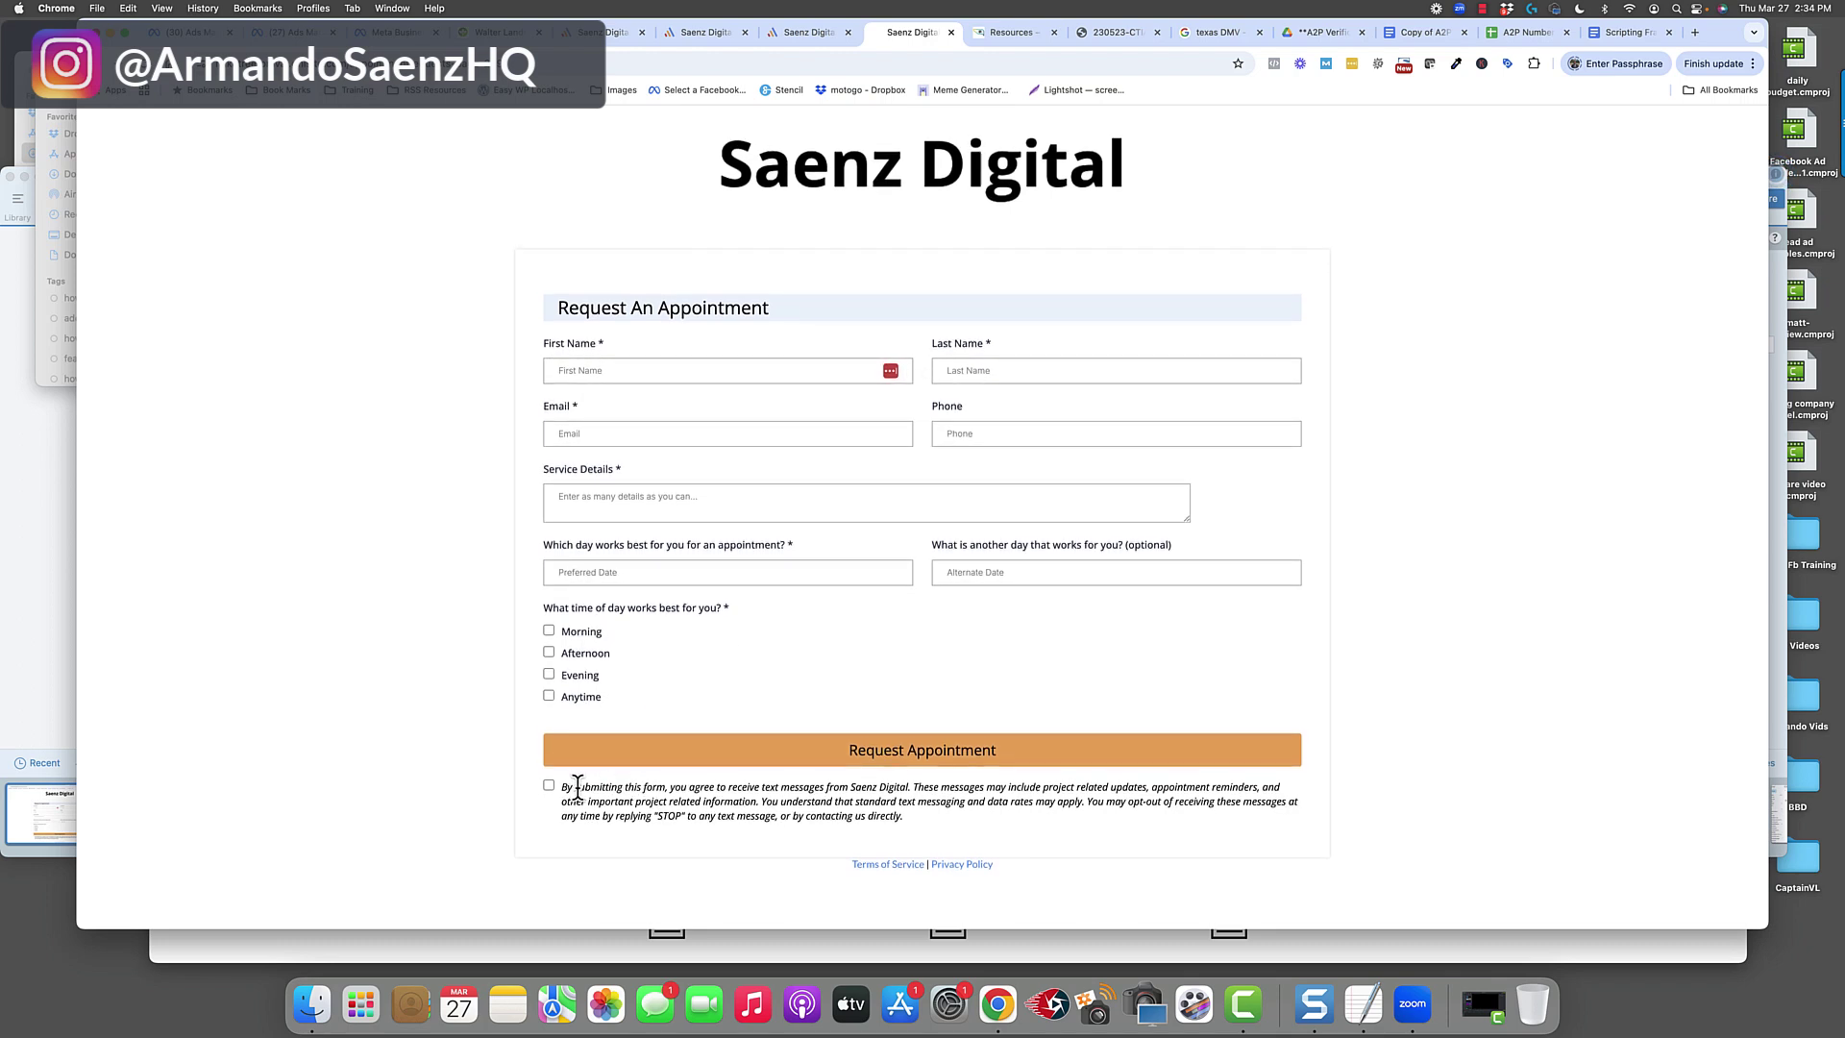
drag(564, 786, 1043, 788)
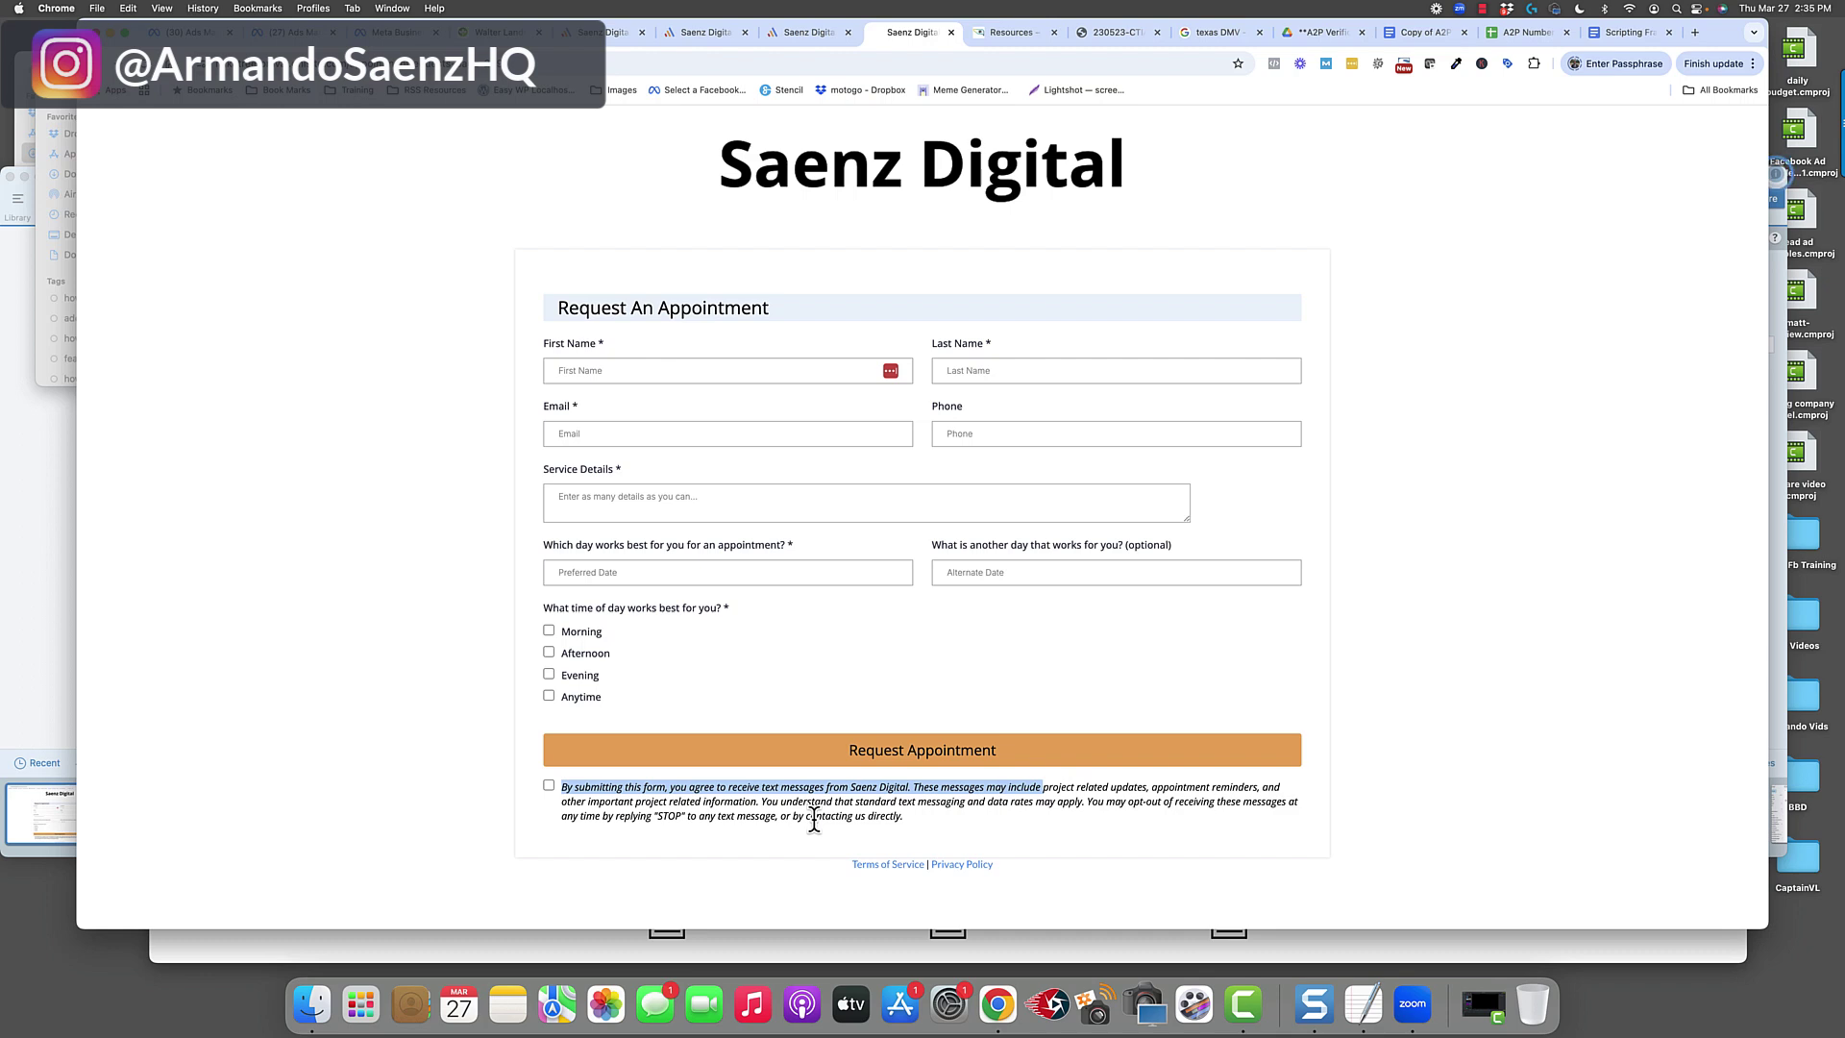
click(788, 839)
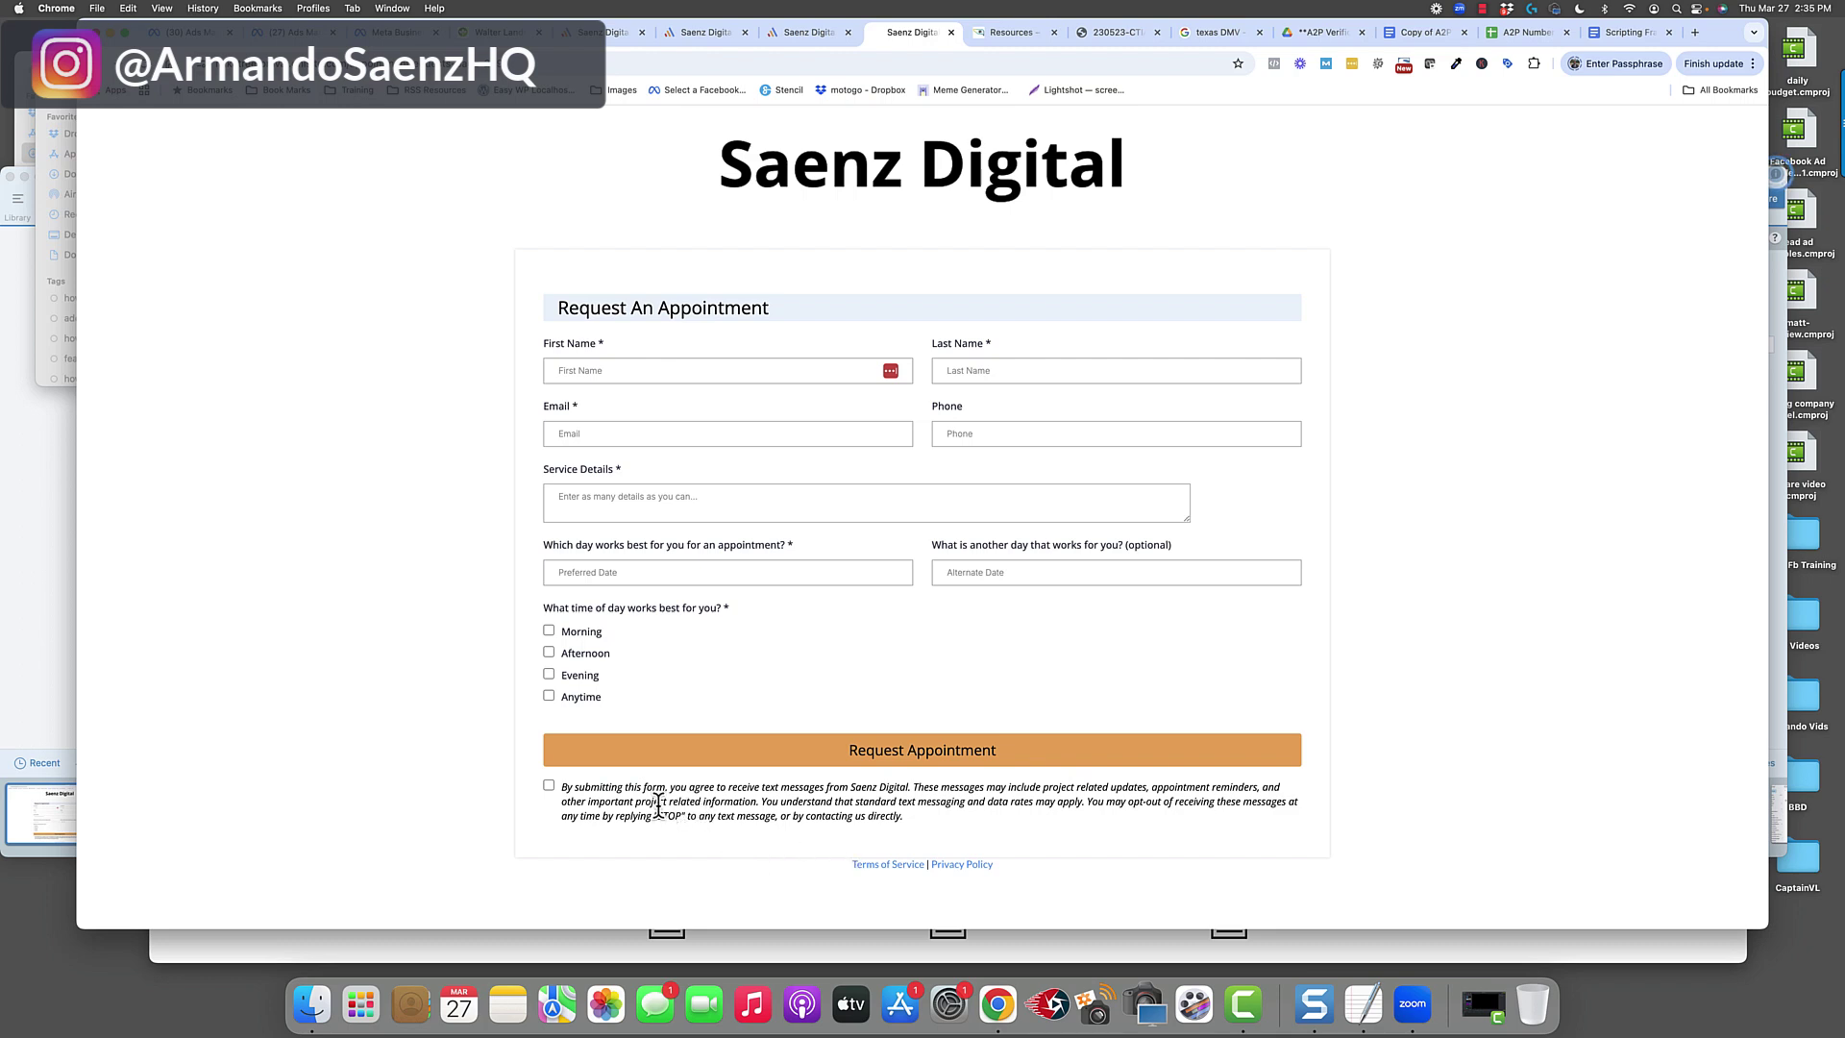
Highlight the SMS consent sentences and the word STOP, then go back to the funnel steps.
drag(573, 788, 1146, 787)
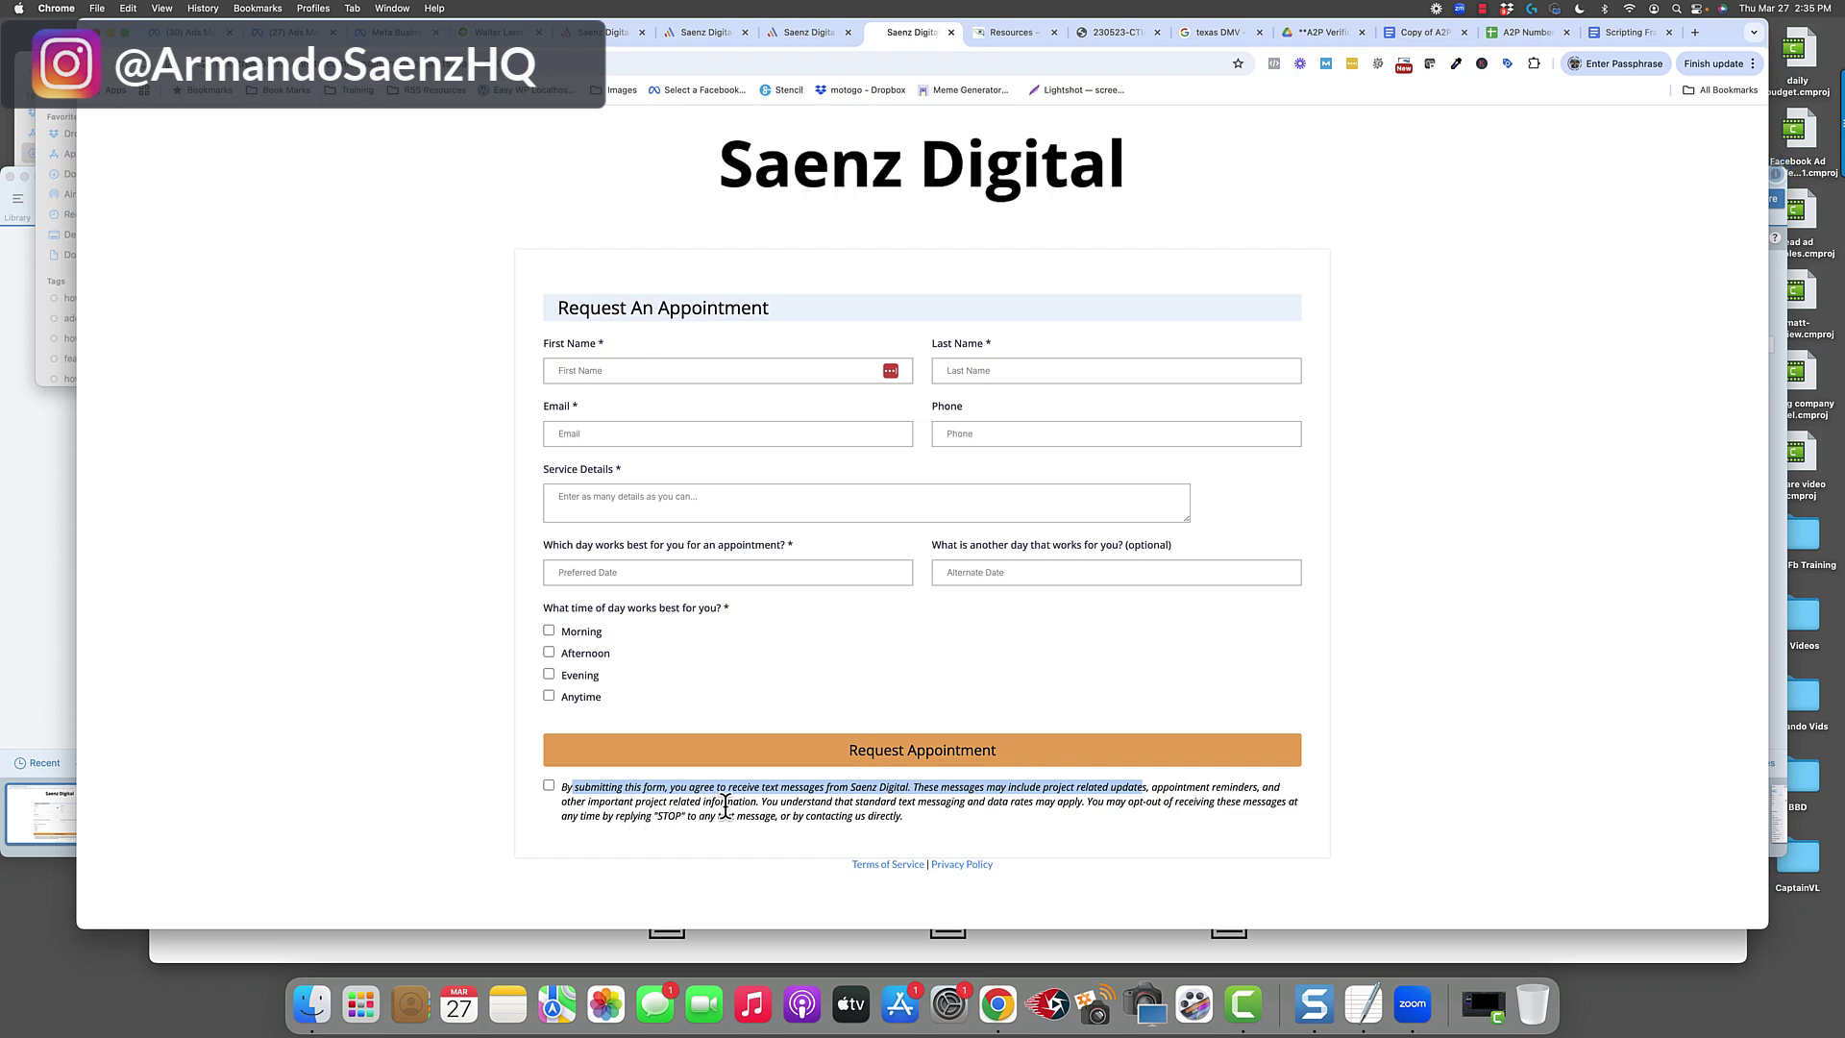
drag(760, 800, 562, 787)
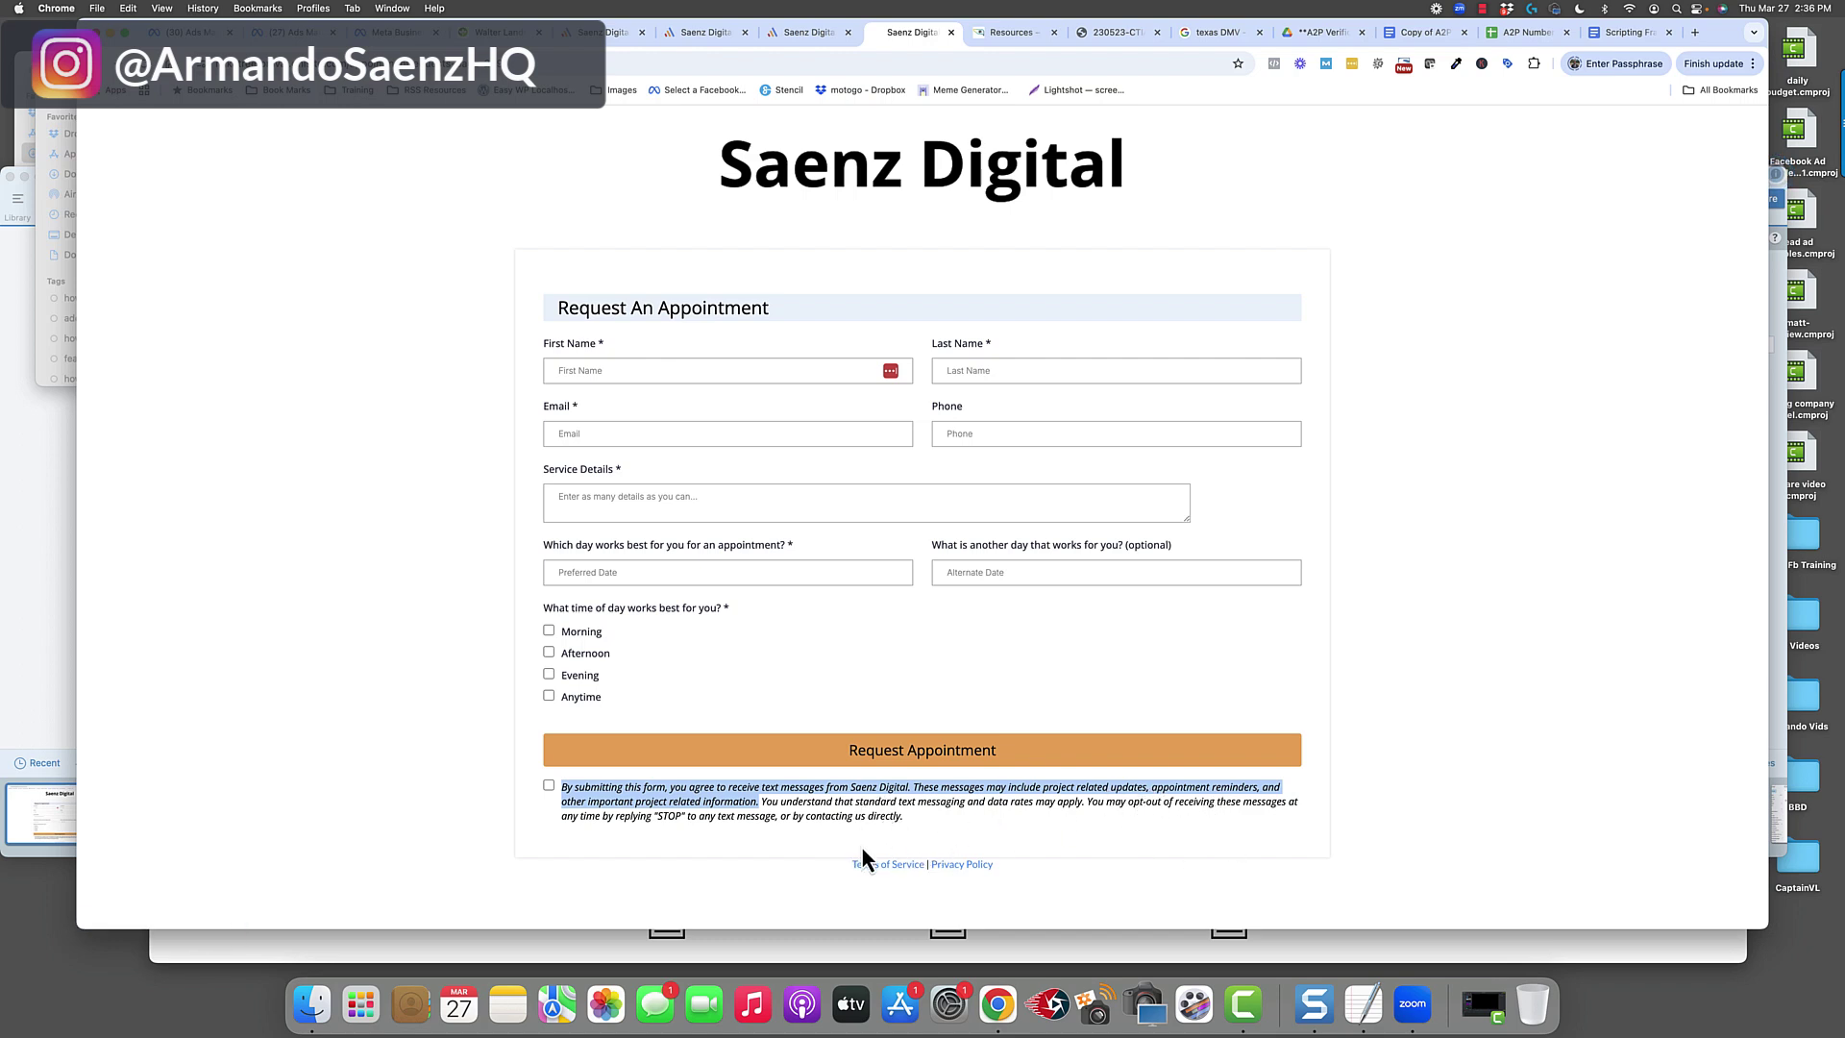
double_click(665, 817)
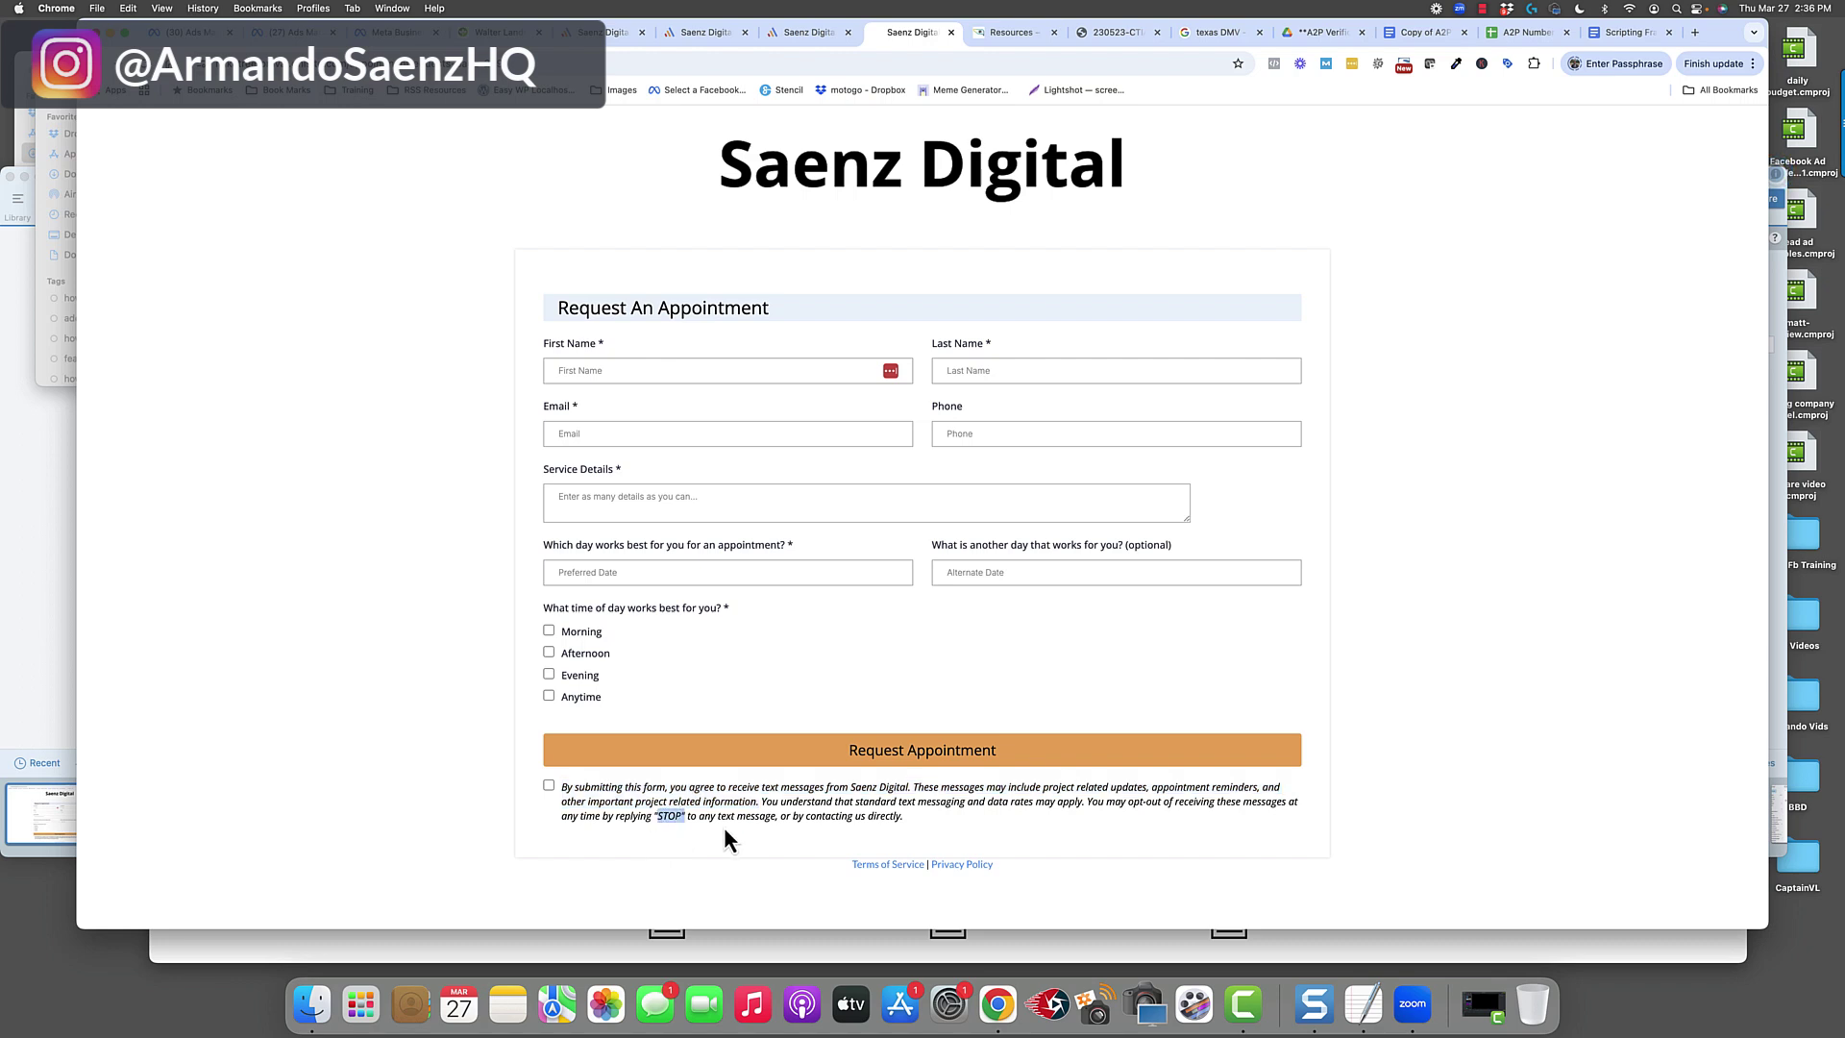
click(816, 869)
click(704, 31)
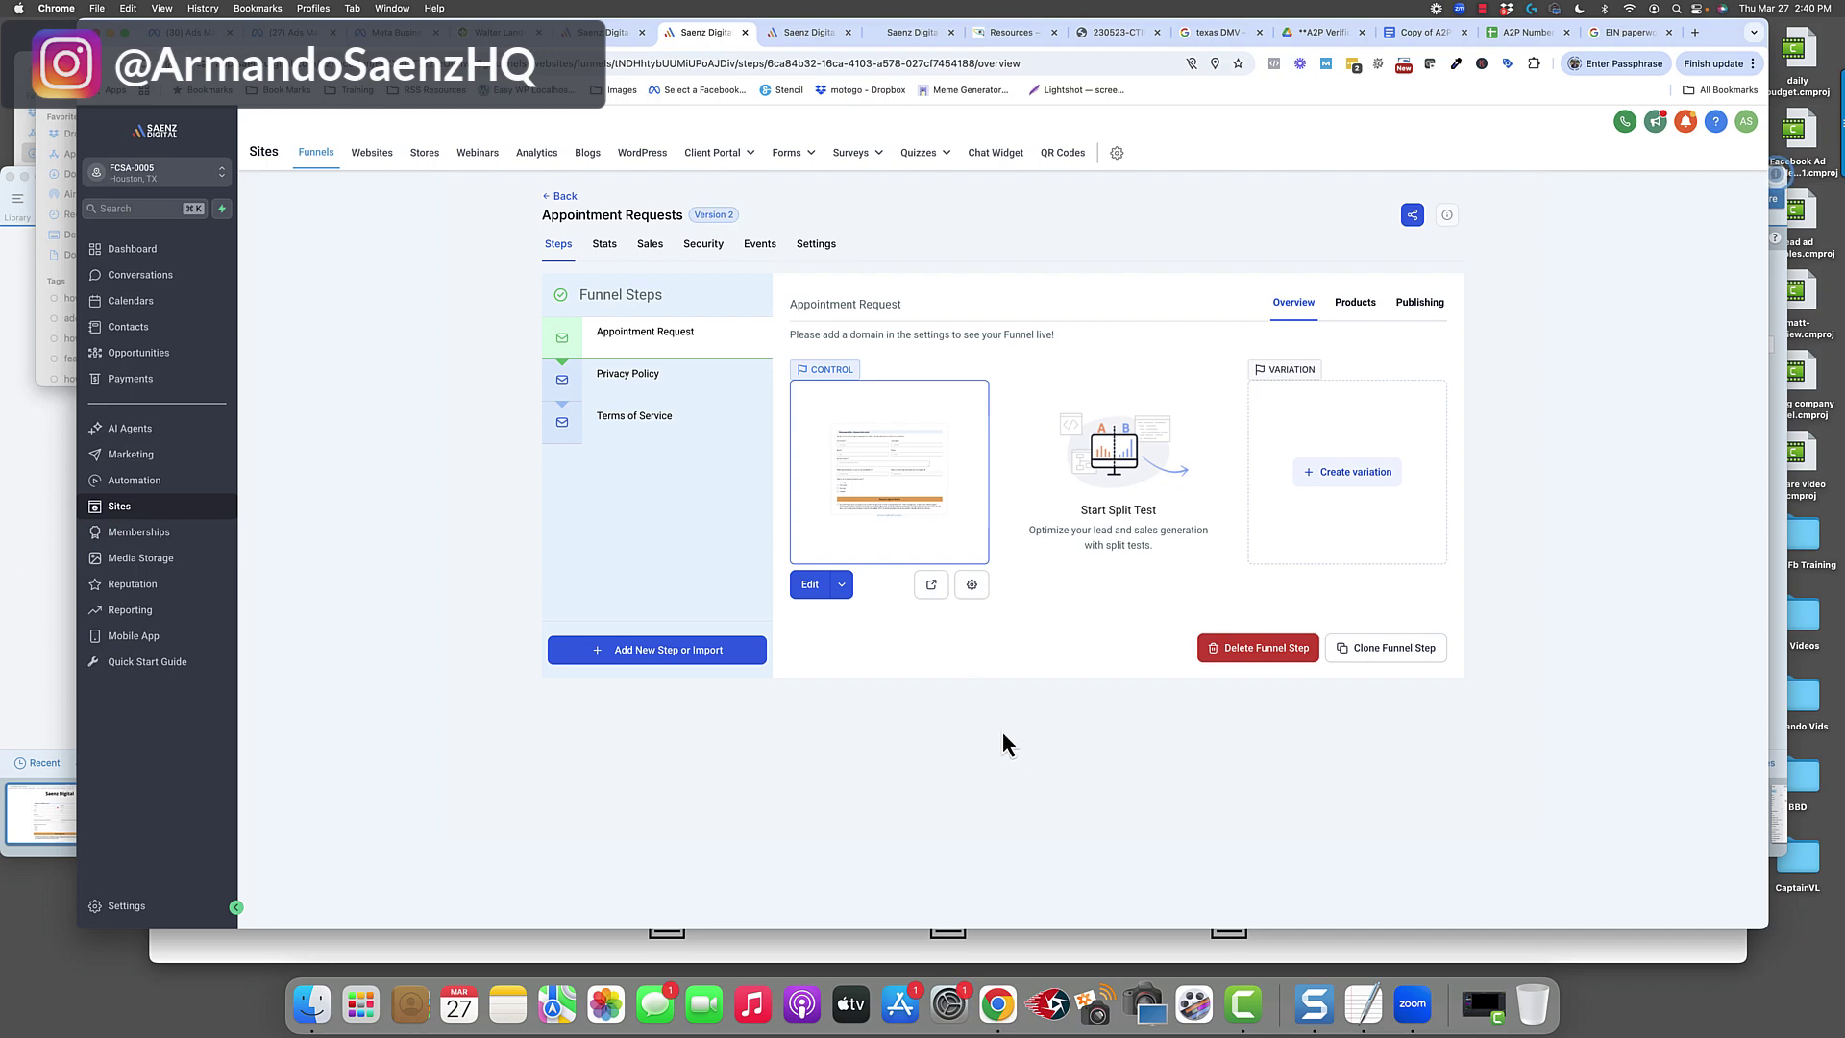
click(1623, 33)
Open the funnel's Domains settings (no domain found) and dismiss the feedback survey.
click(824, 254)
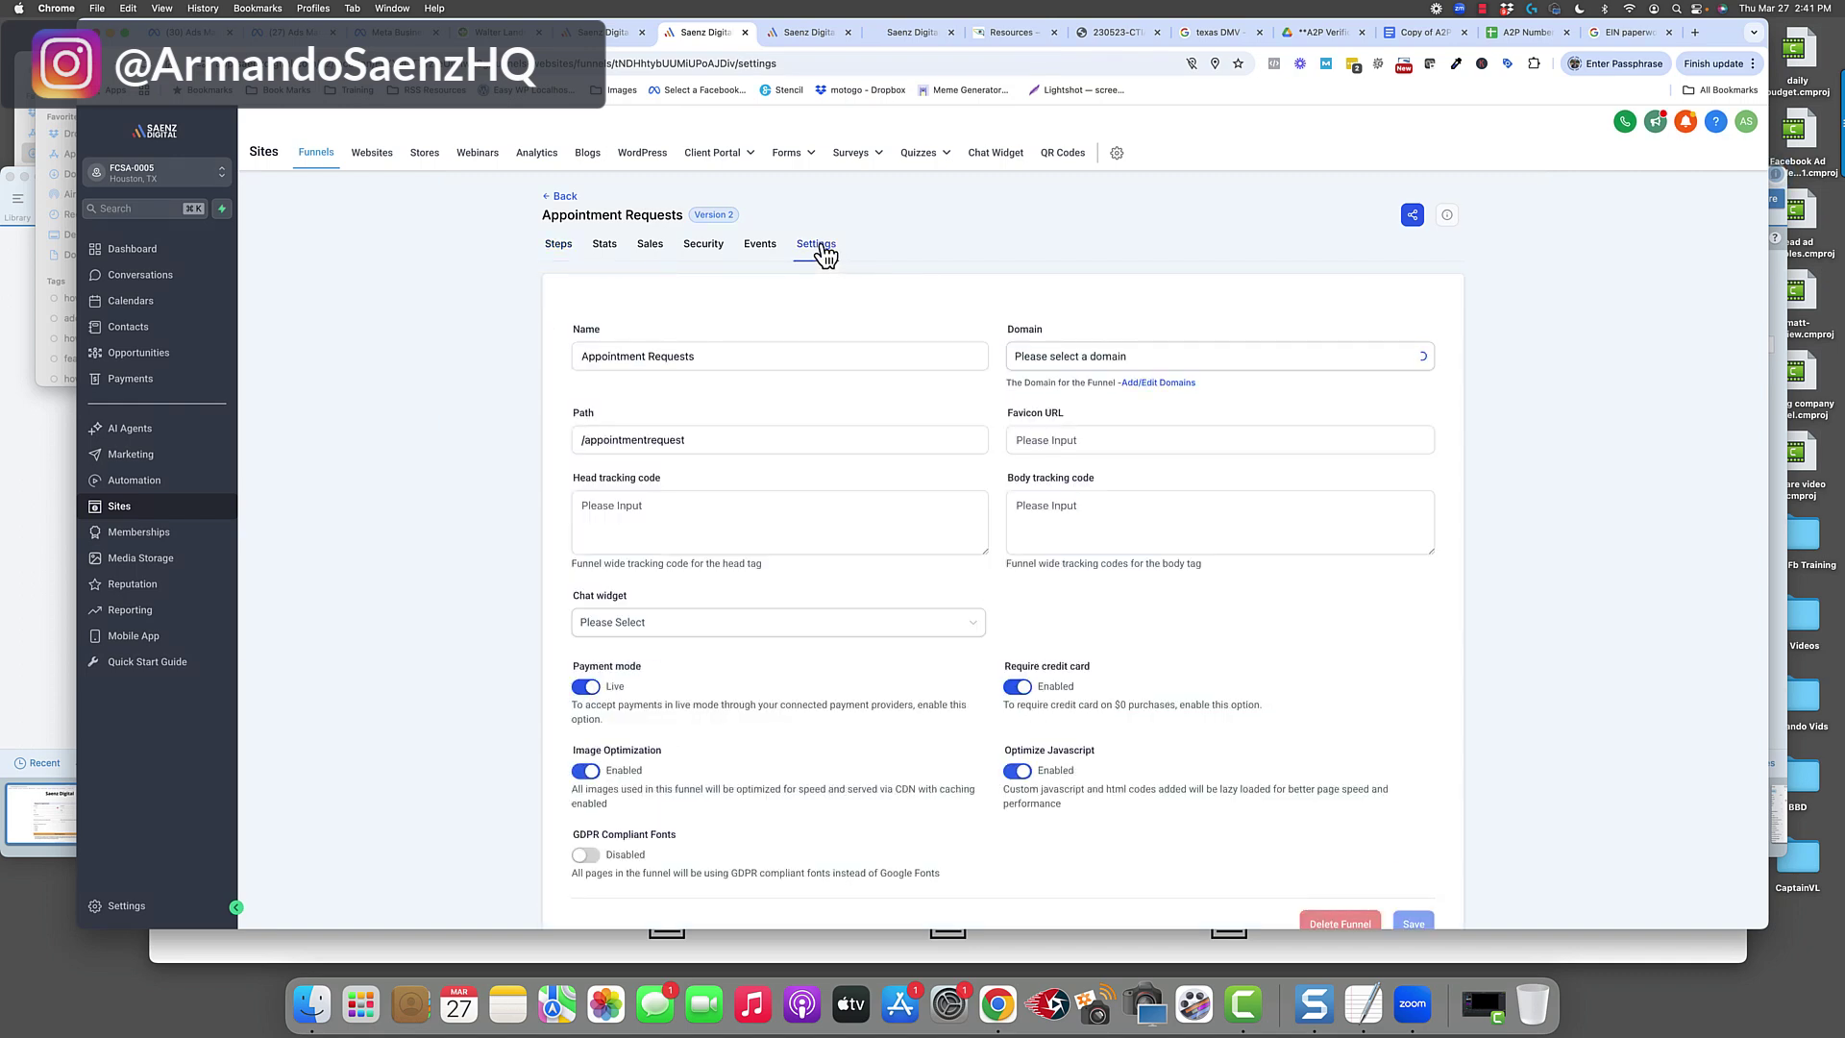
click(1159, 383)
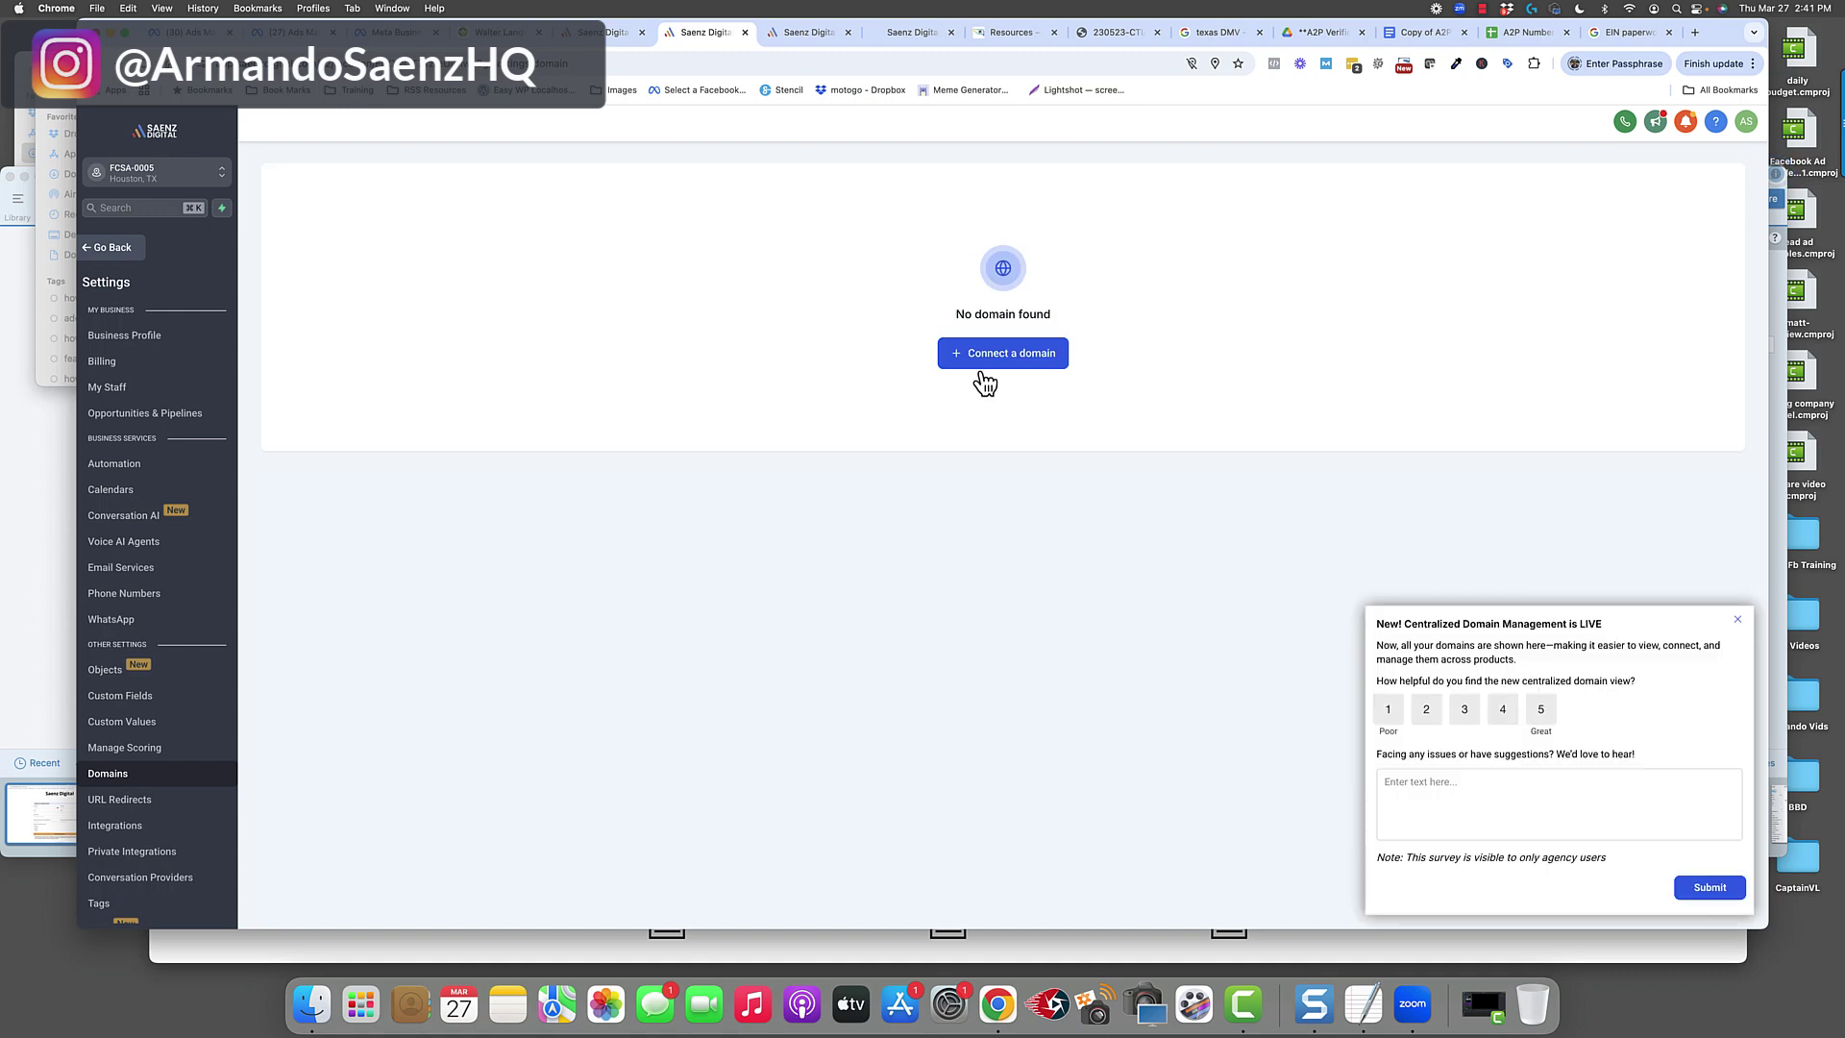
click(1738, 620)
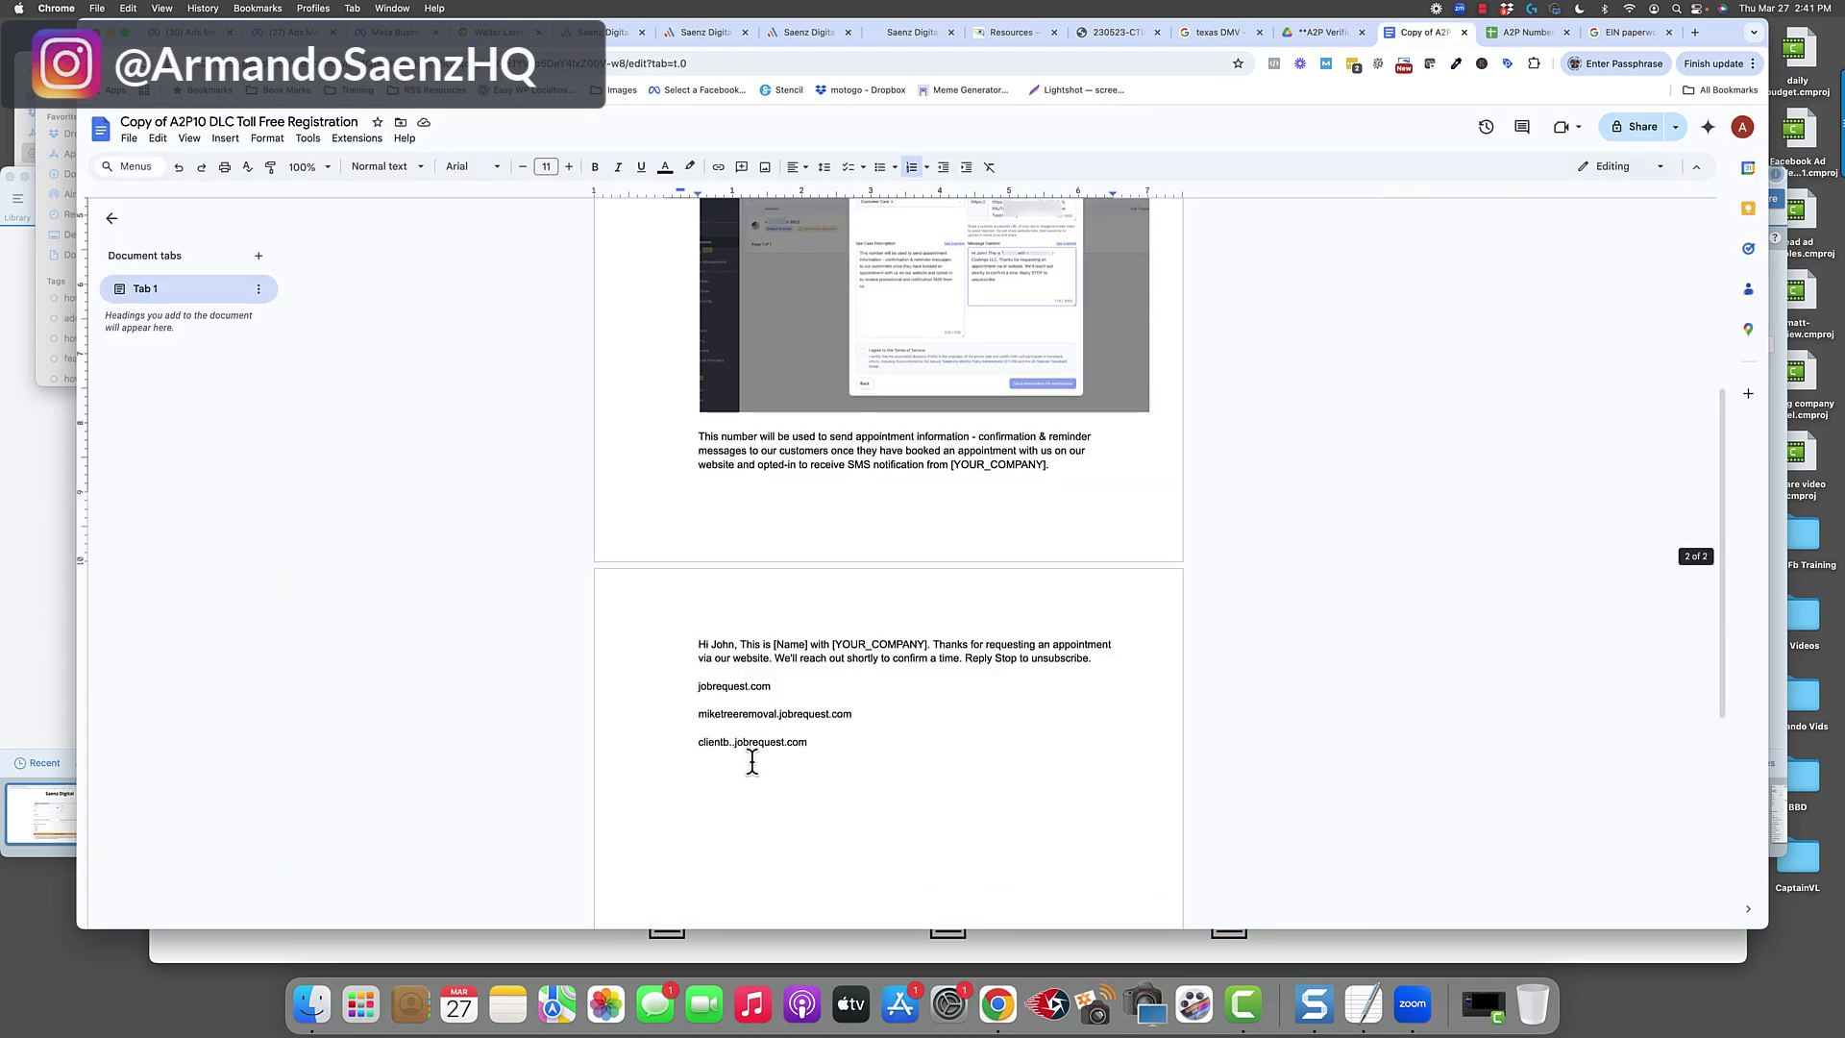
Highlight the jobrequest.com, miketreeremoval and clientb subdomain examples in the registration doc.
click(765, 745)
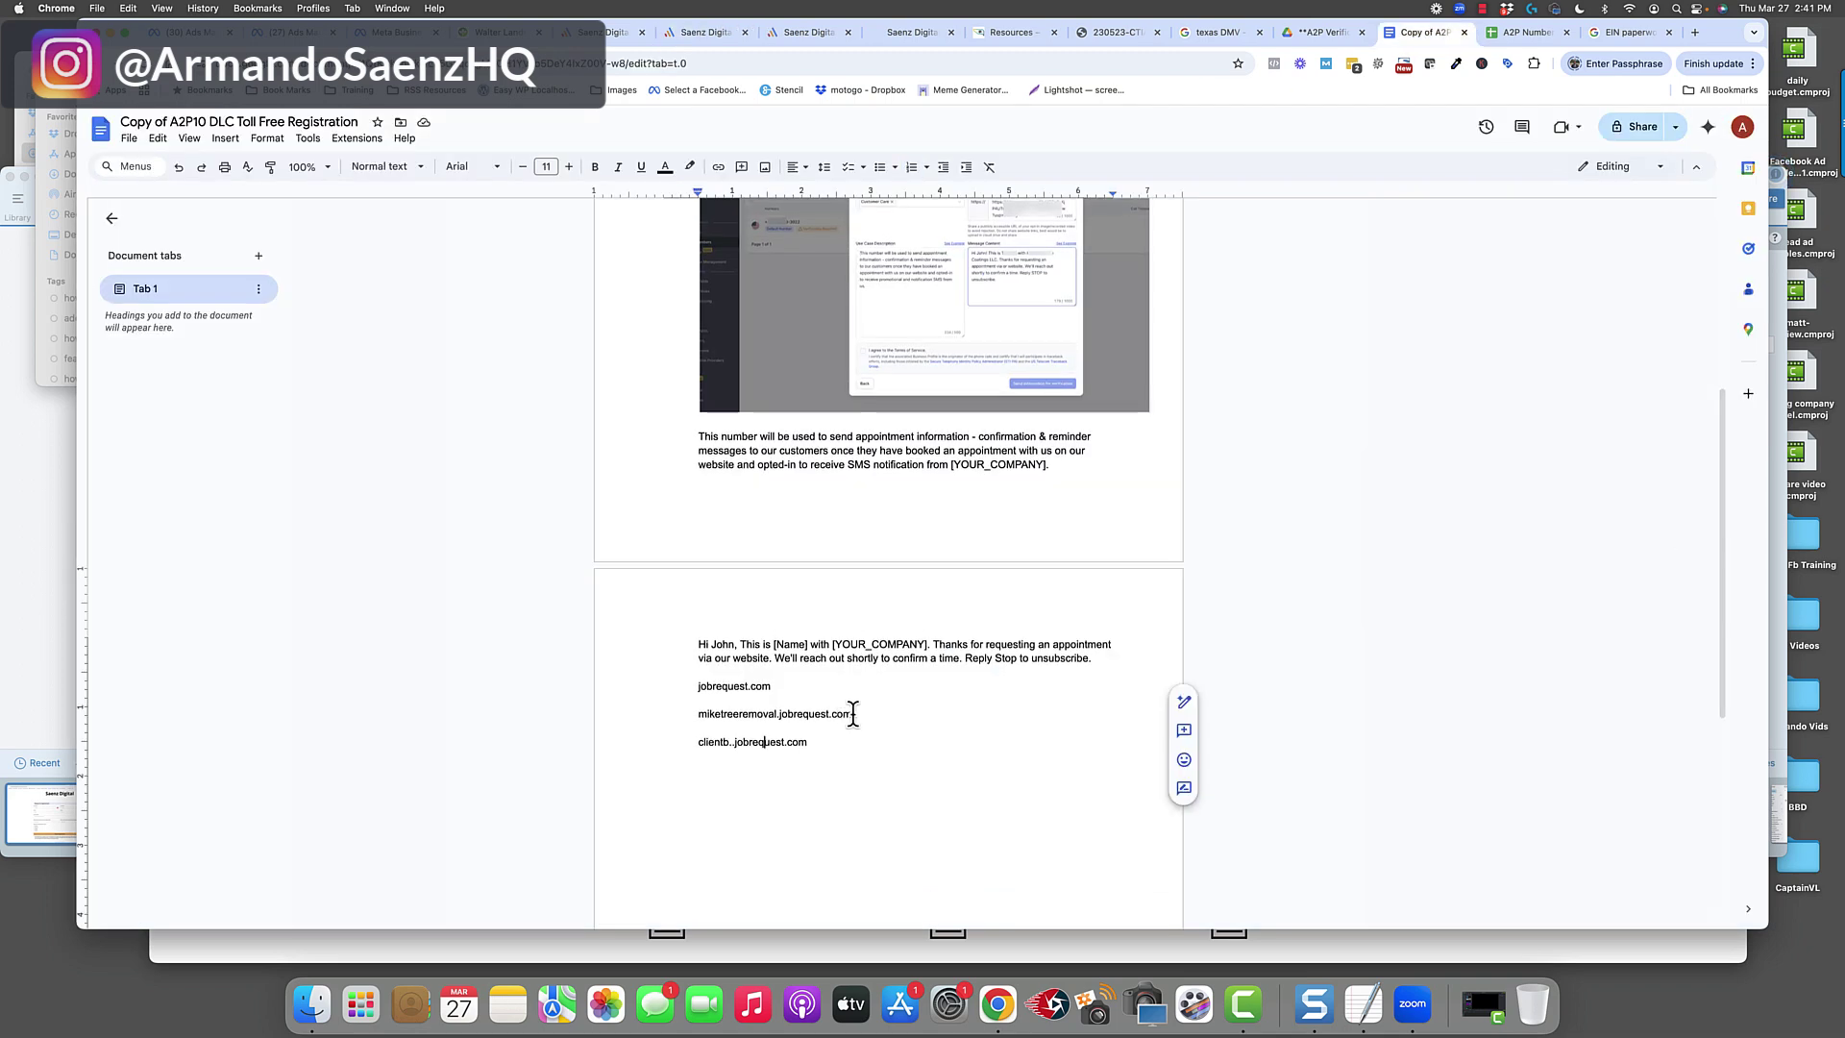
drag(852, 714, 698, 686)
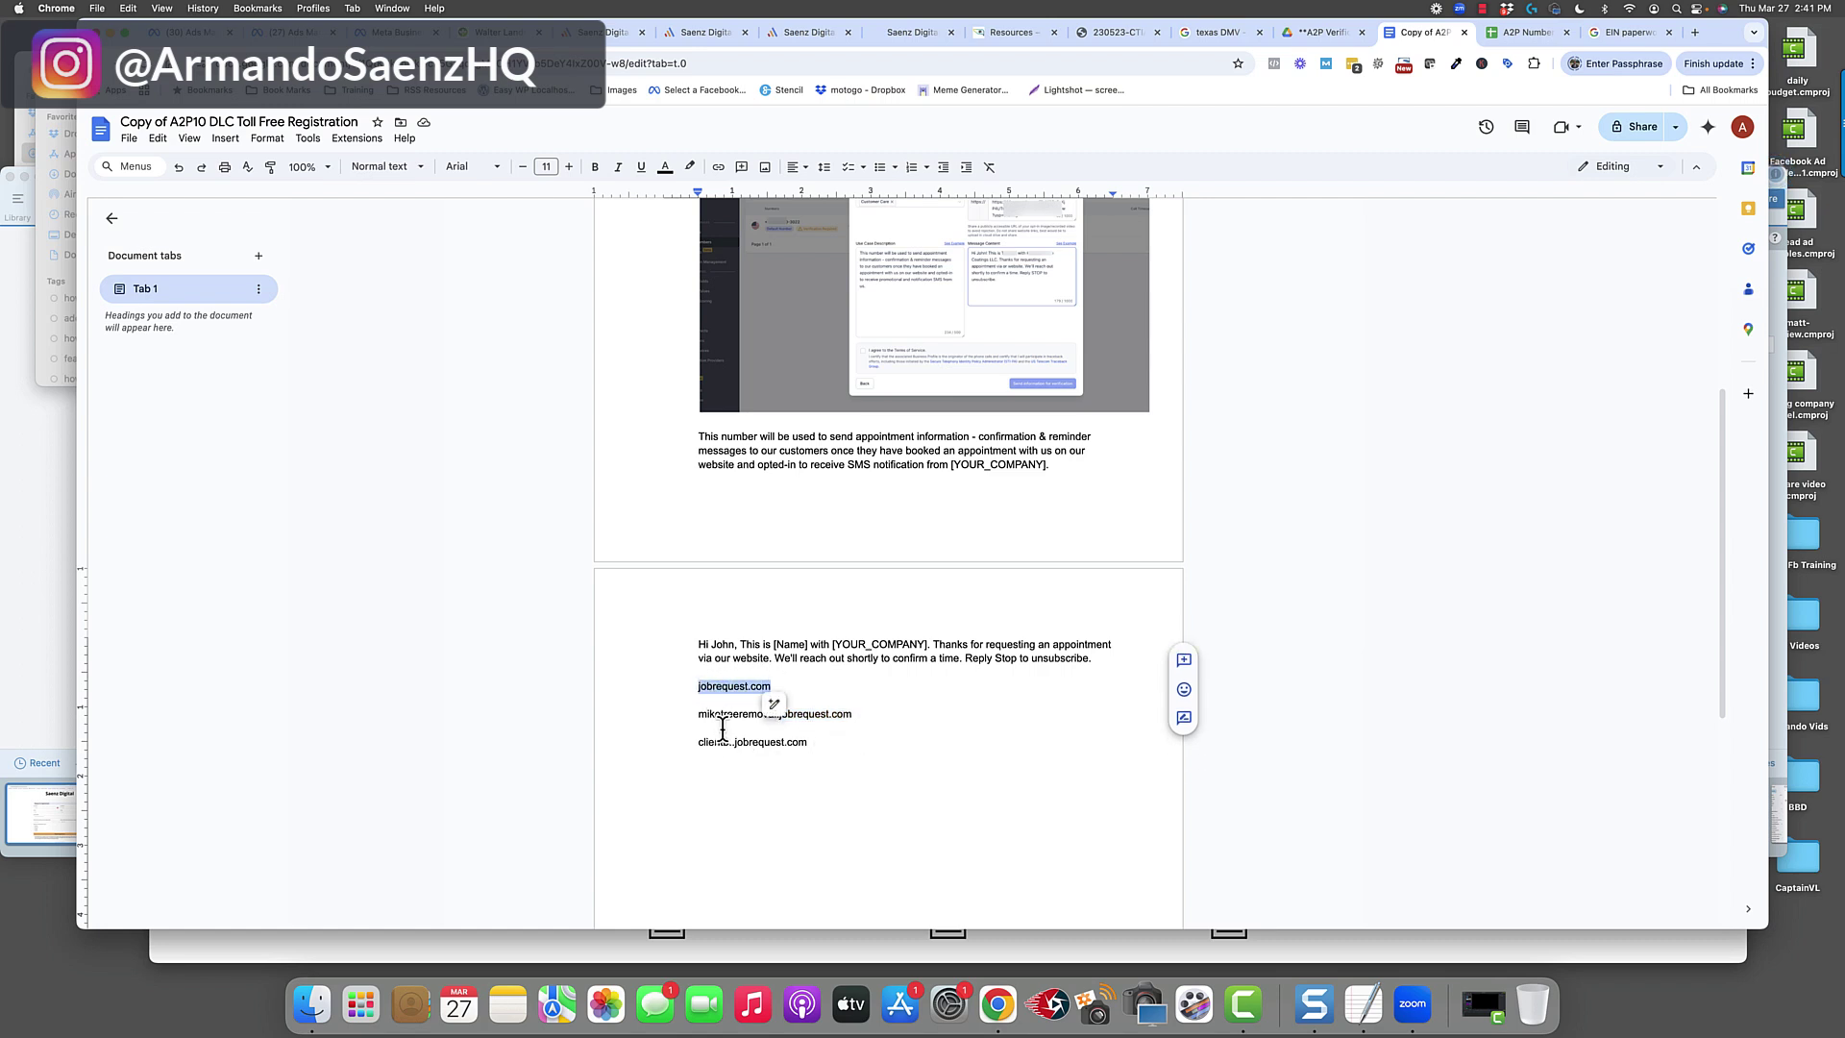
click(722, 729)
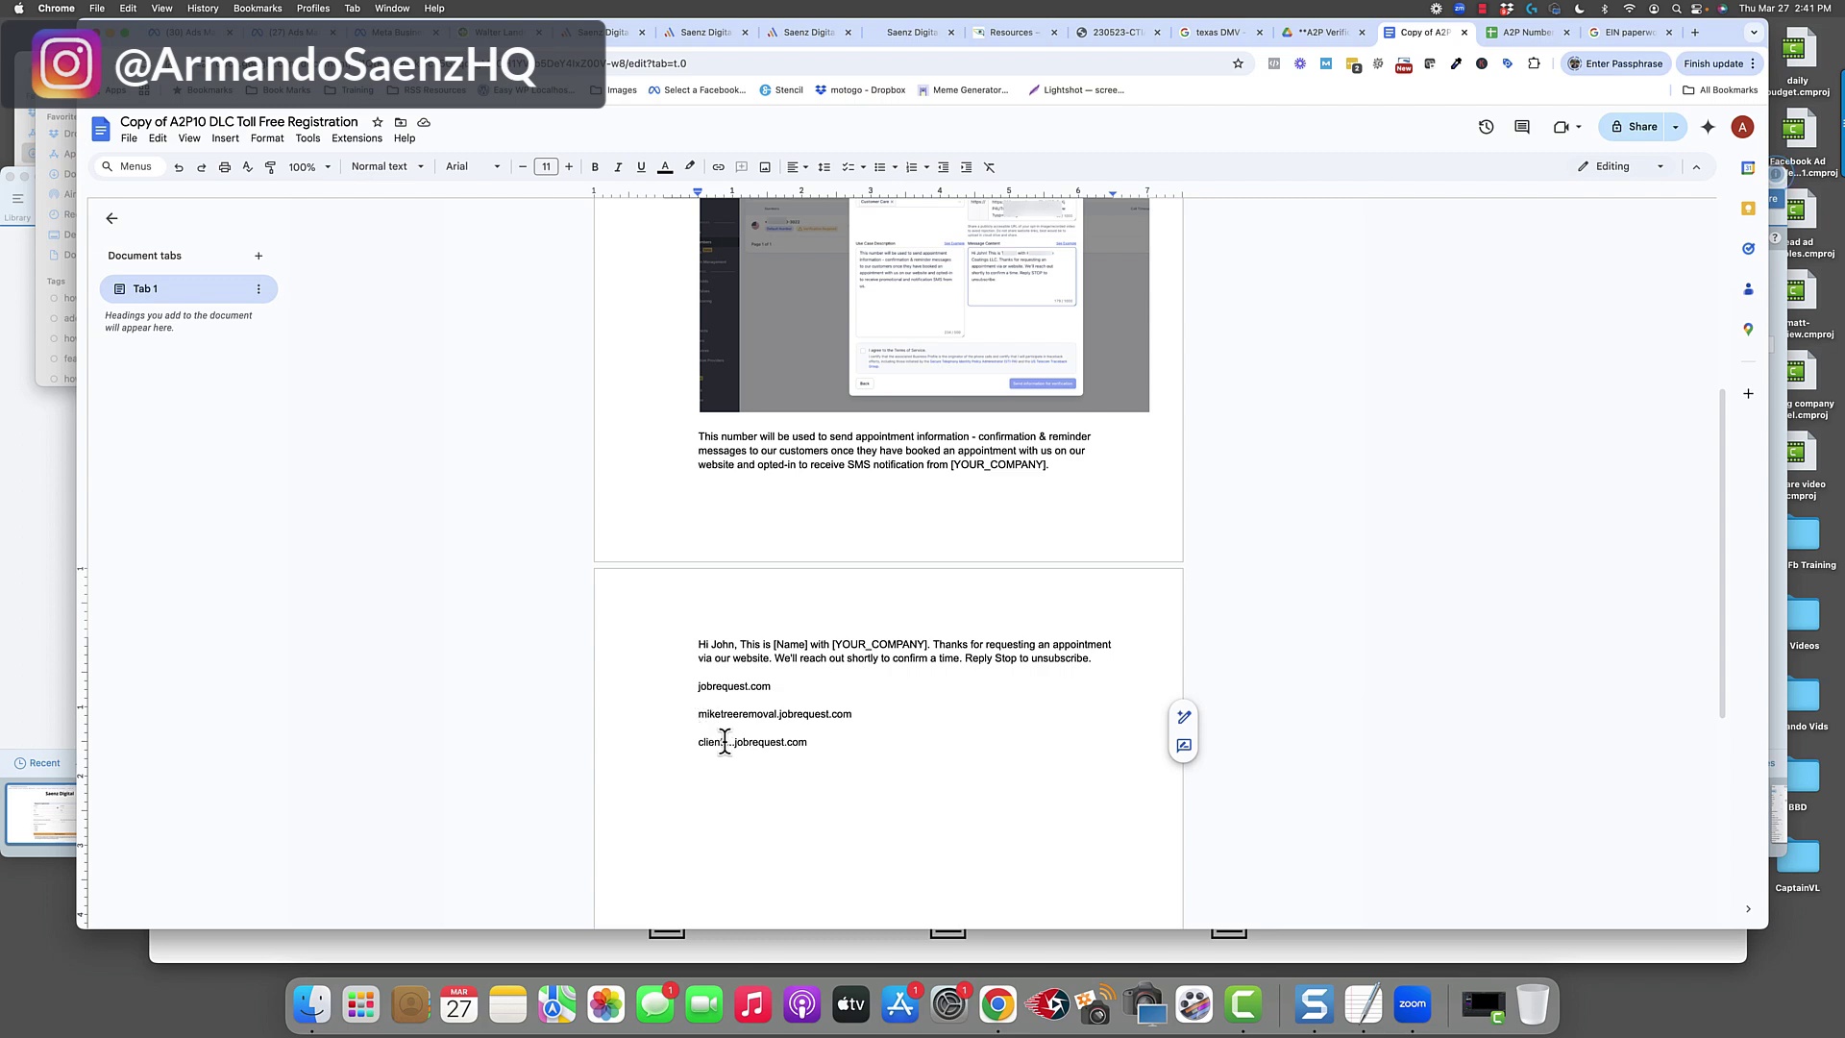
drag(698, 714, 776, 714)
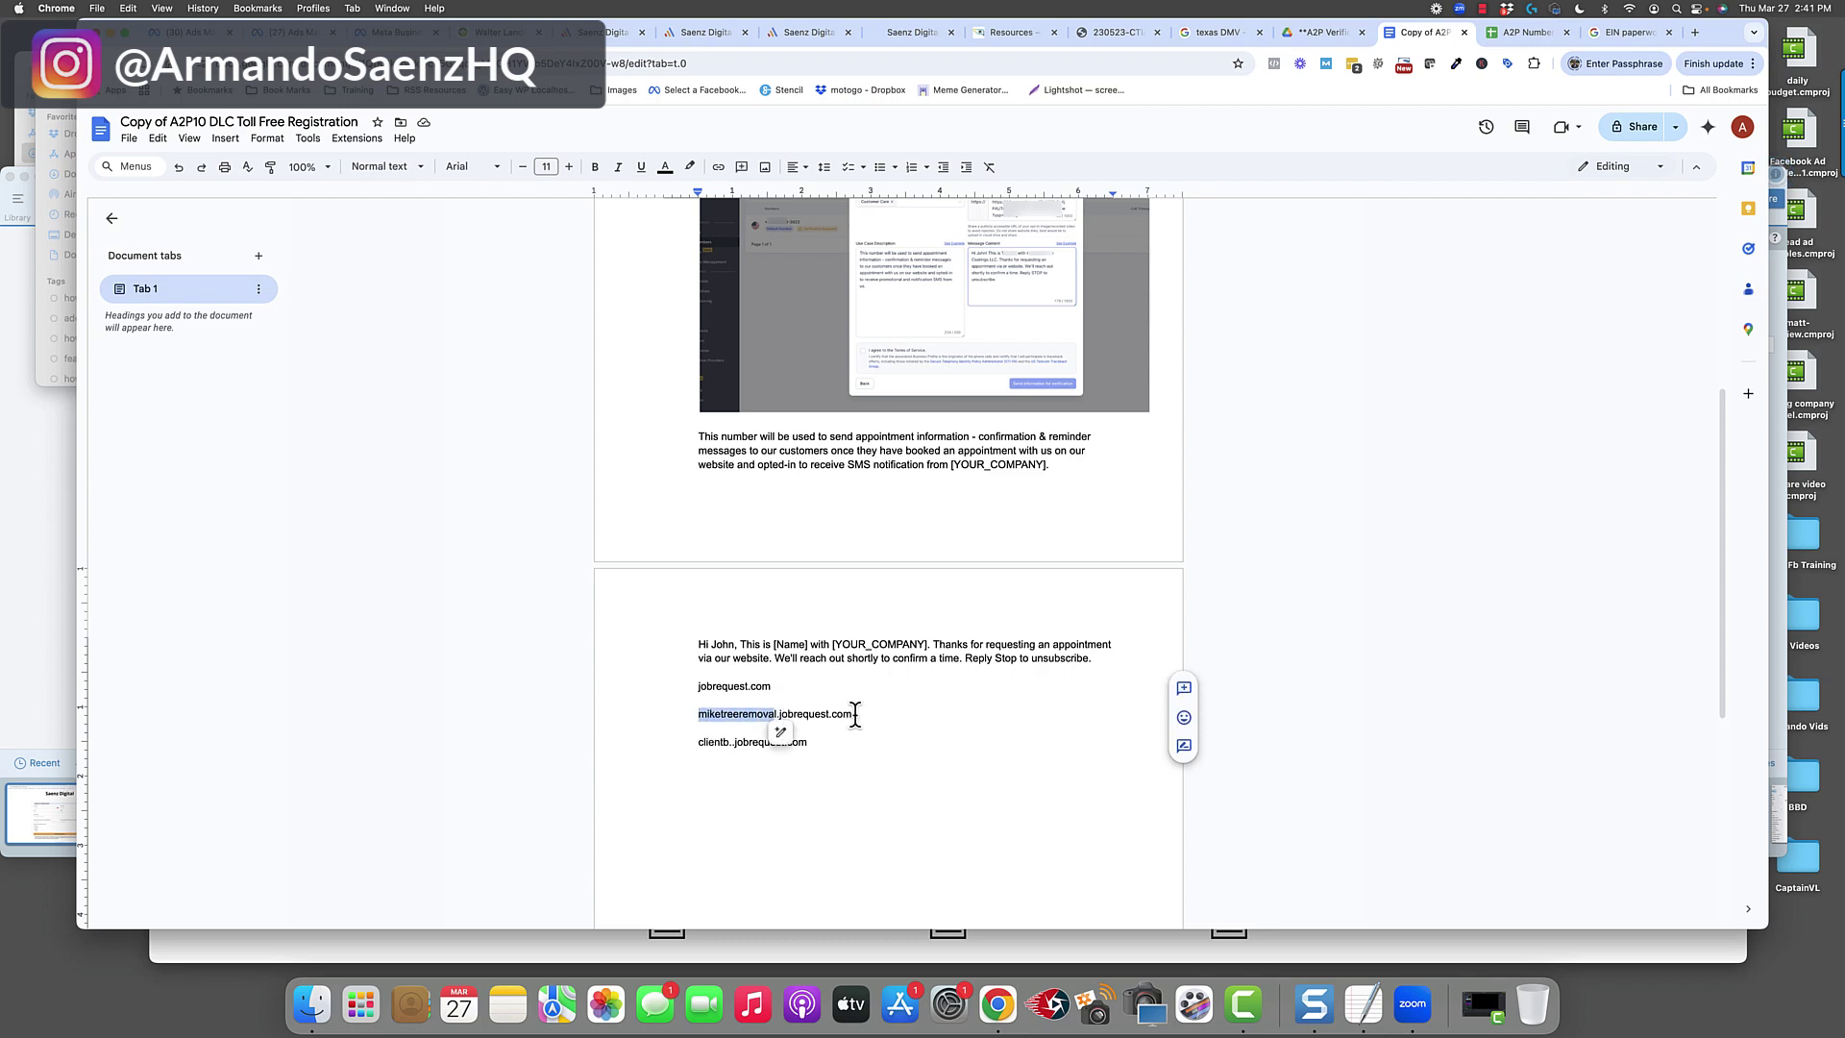
drag(731, 742, 694, 743)
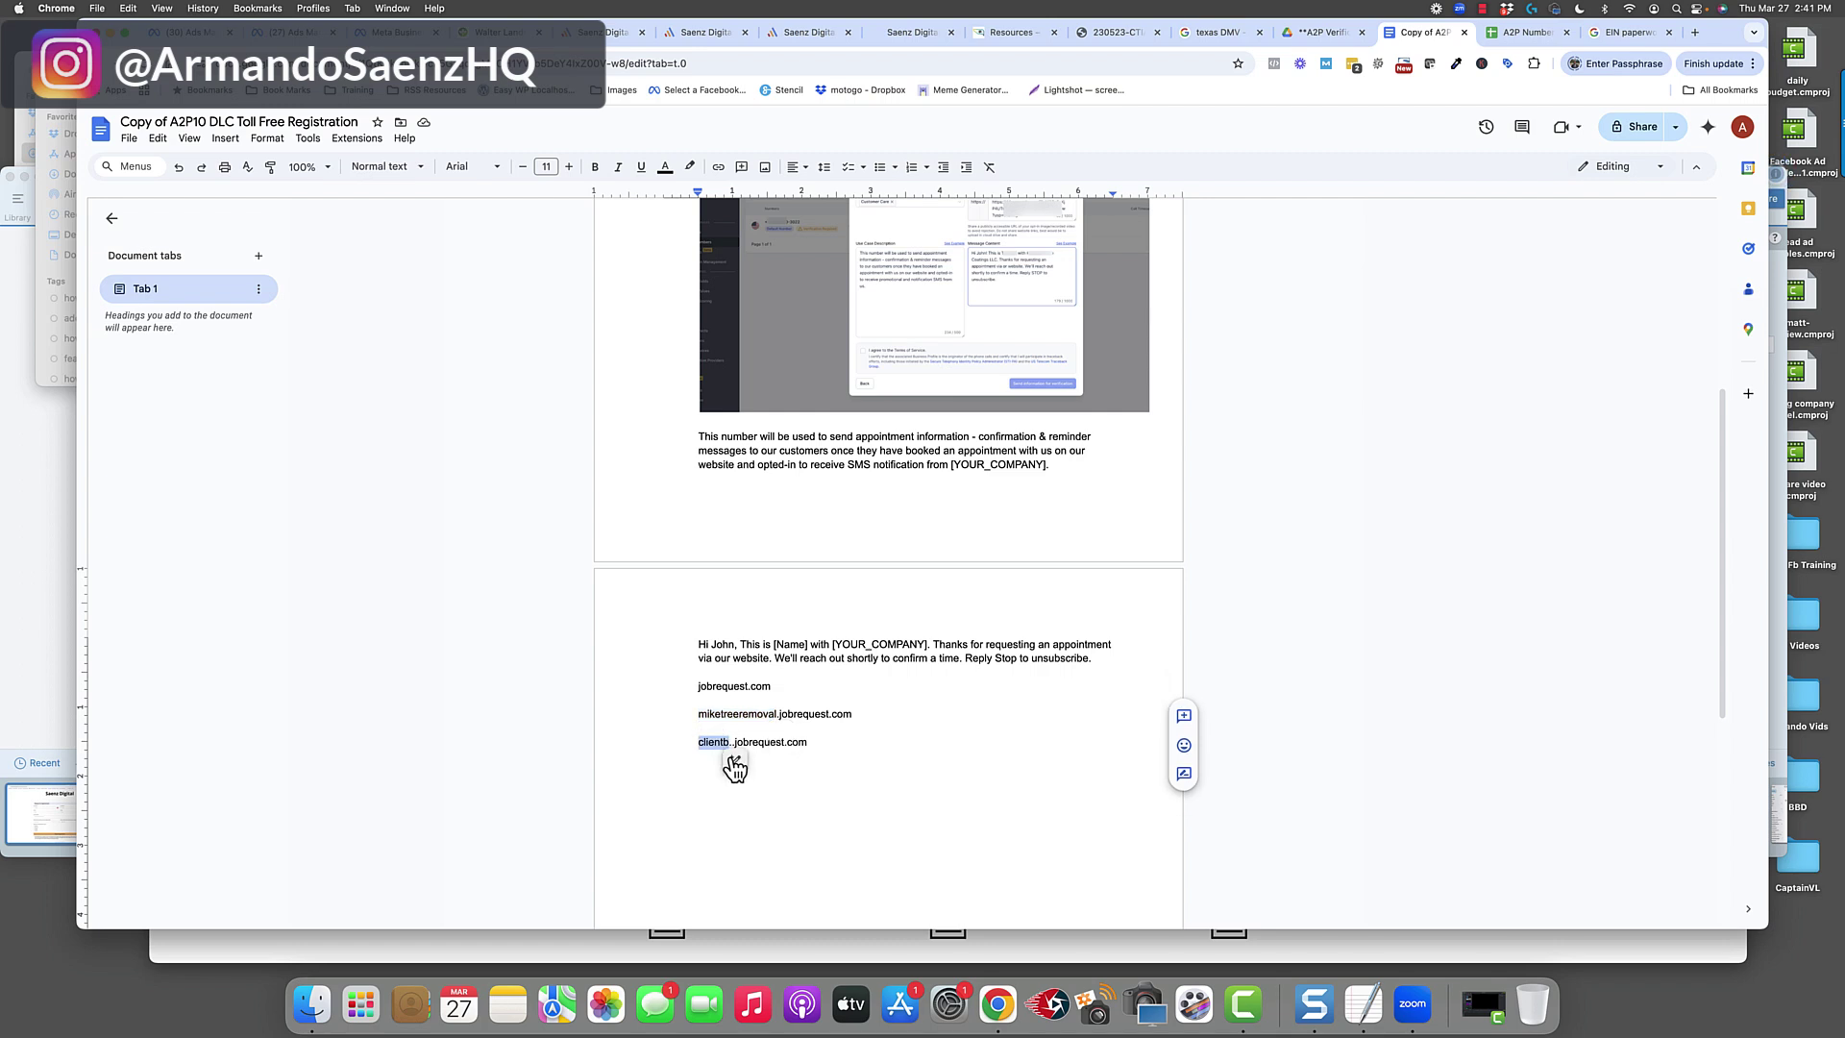
drag(699, 743, 720, 748)
click(909, 33)
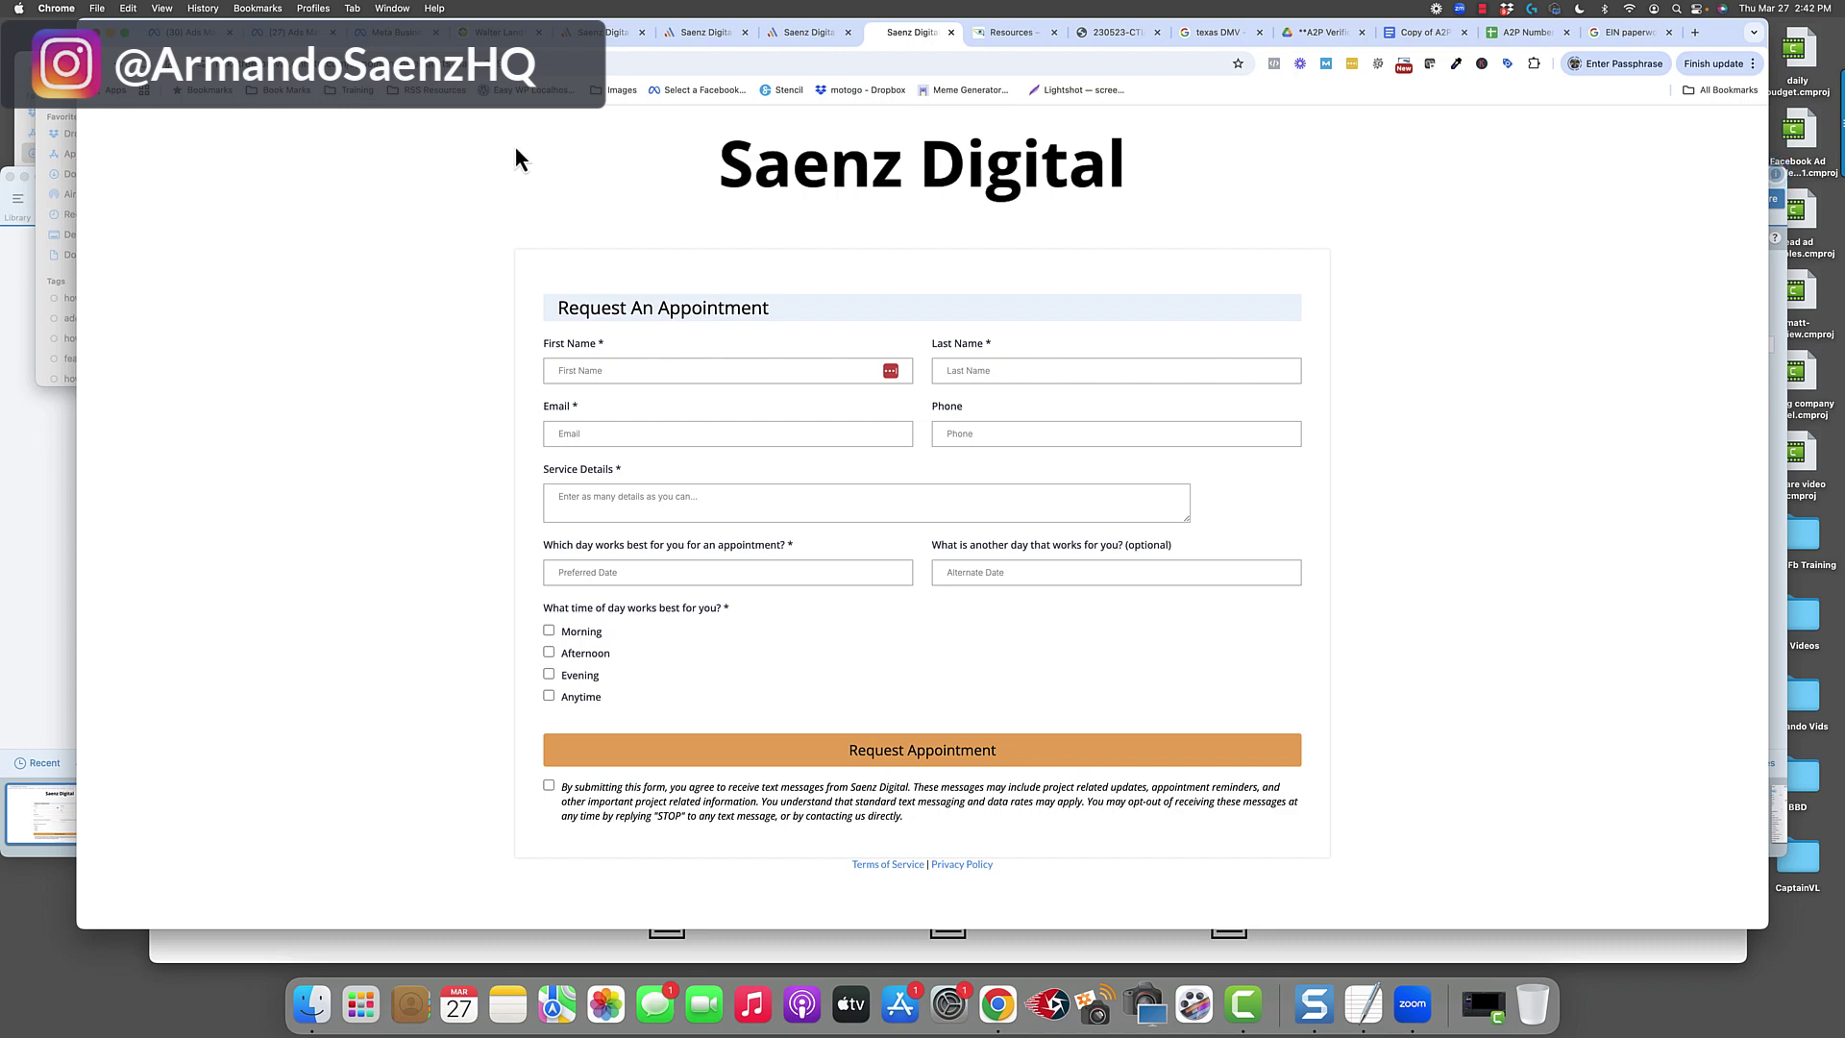
Start connecting a Funnel/Website domain, entering clientsname.yourdomain.com as the domain.
click(574, 63)
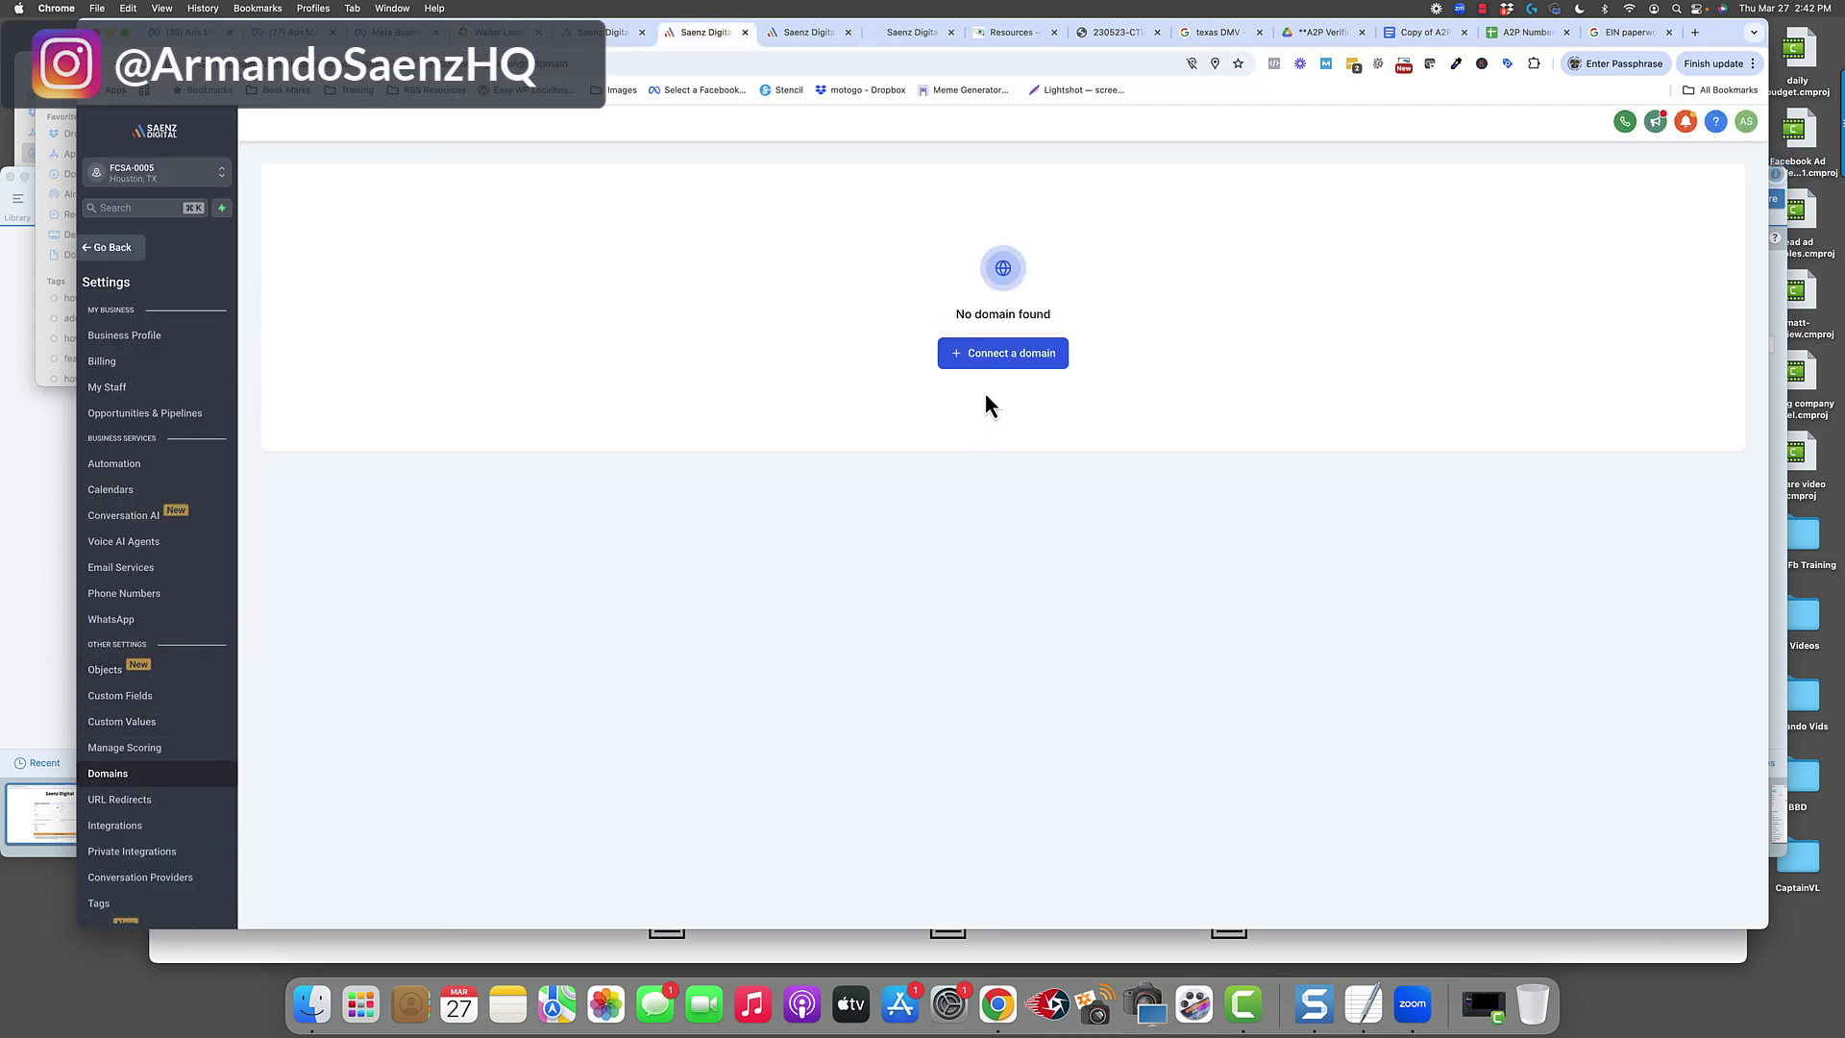
click(996, 364)
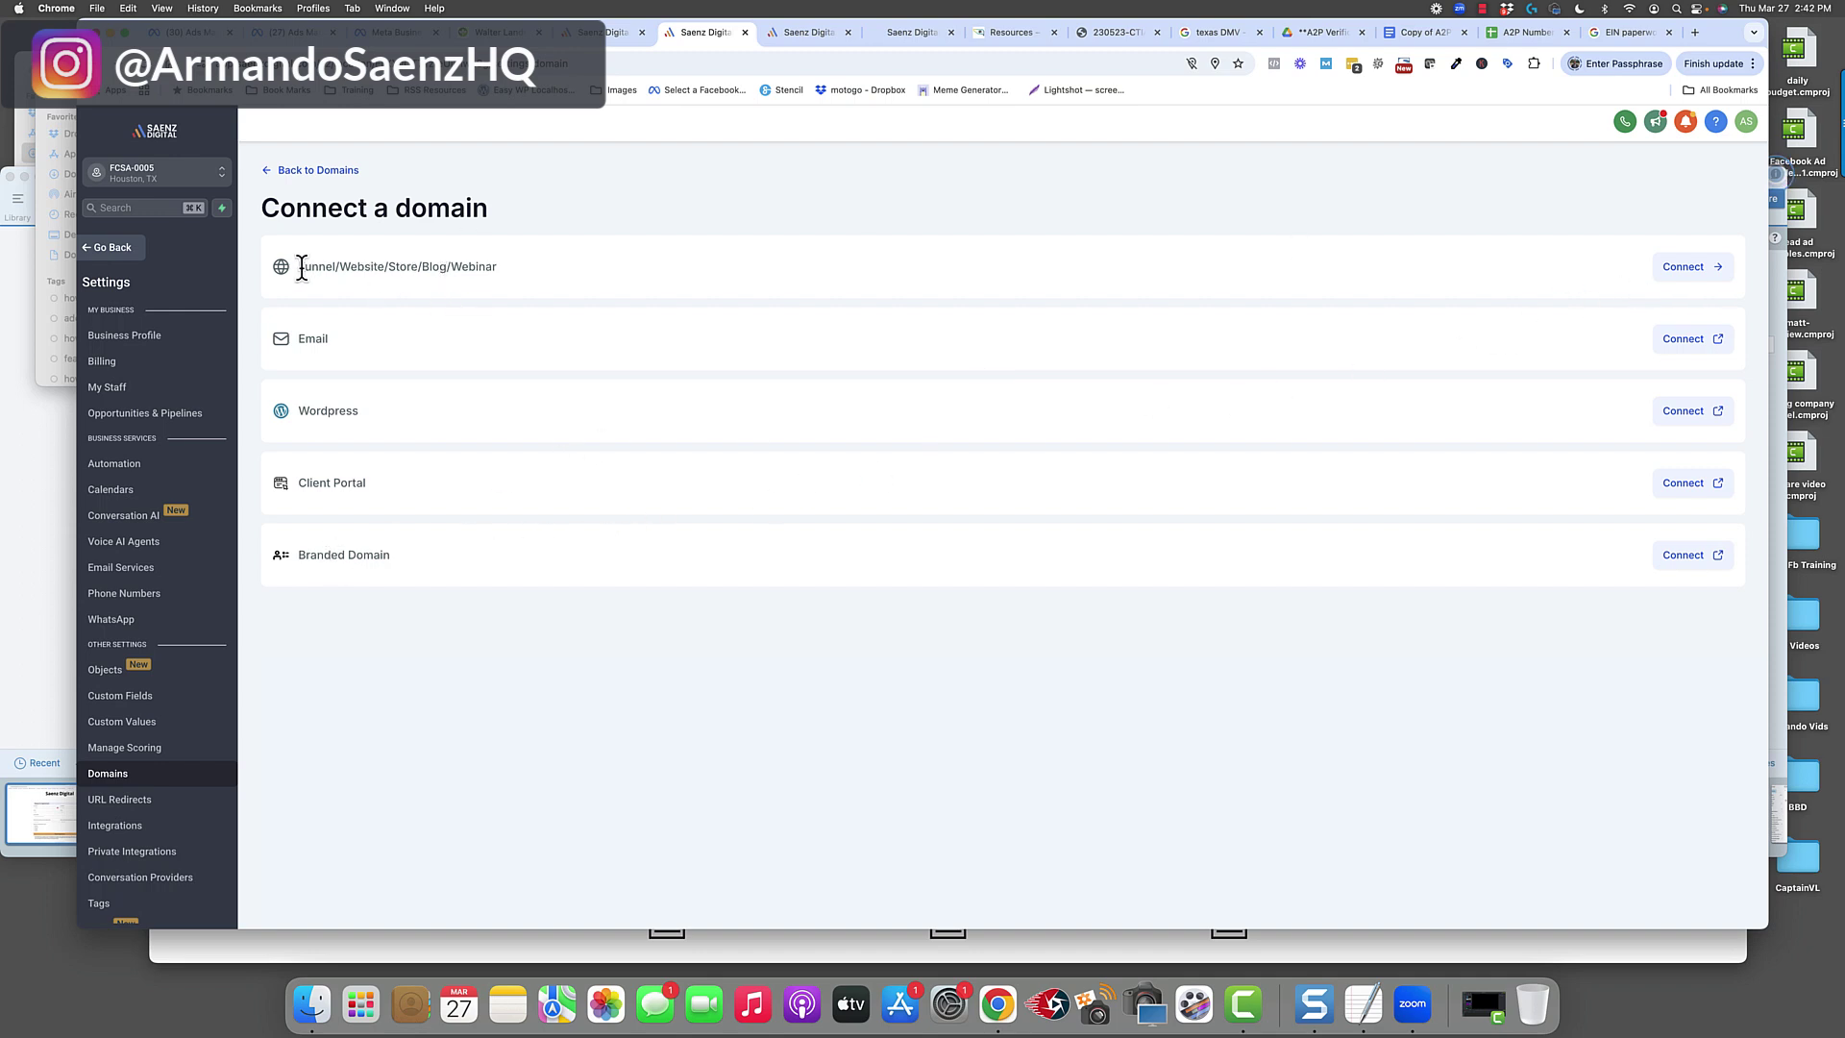
drag(304, 266, 501, 285)
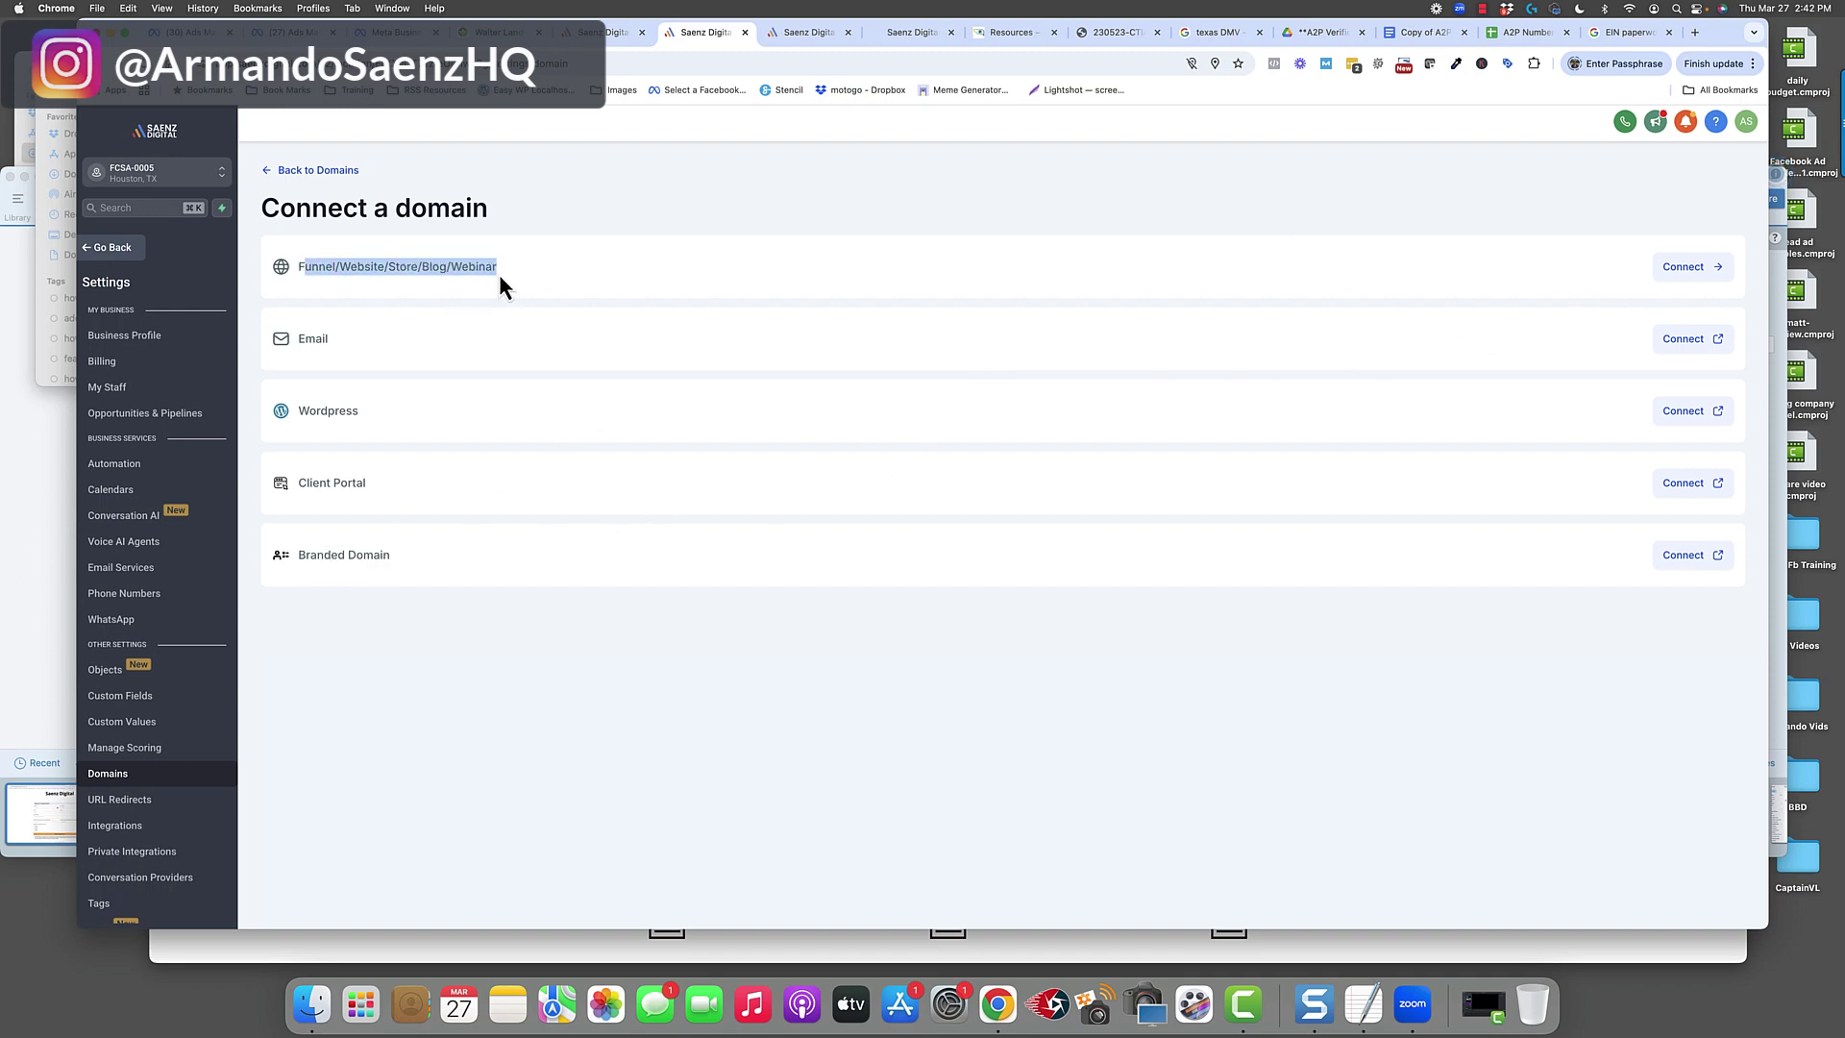
click(1697, 277)
click(838, 282)
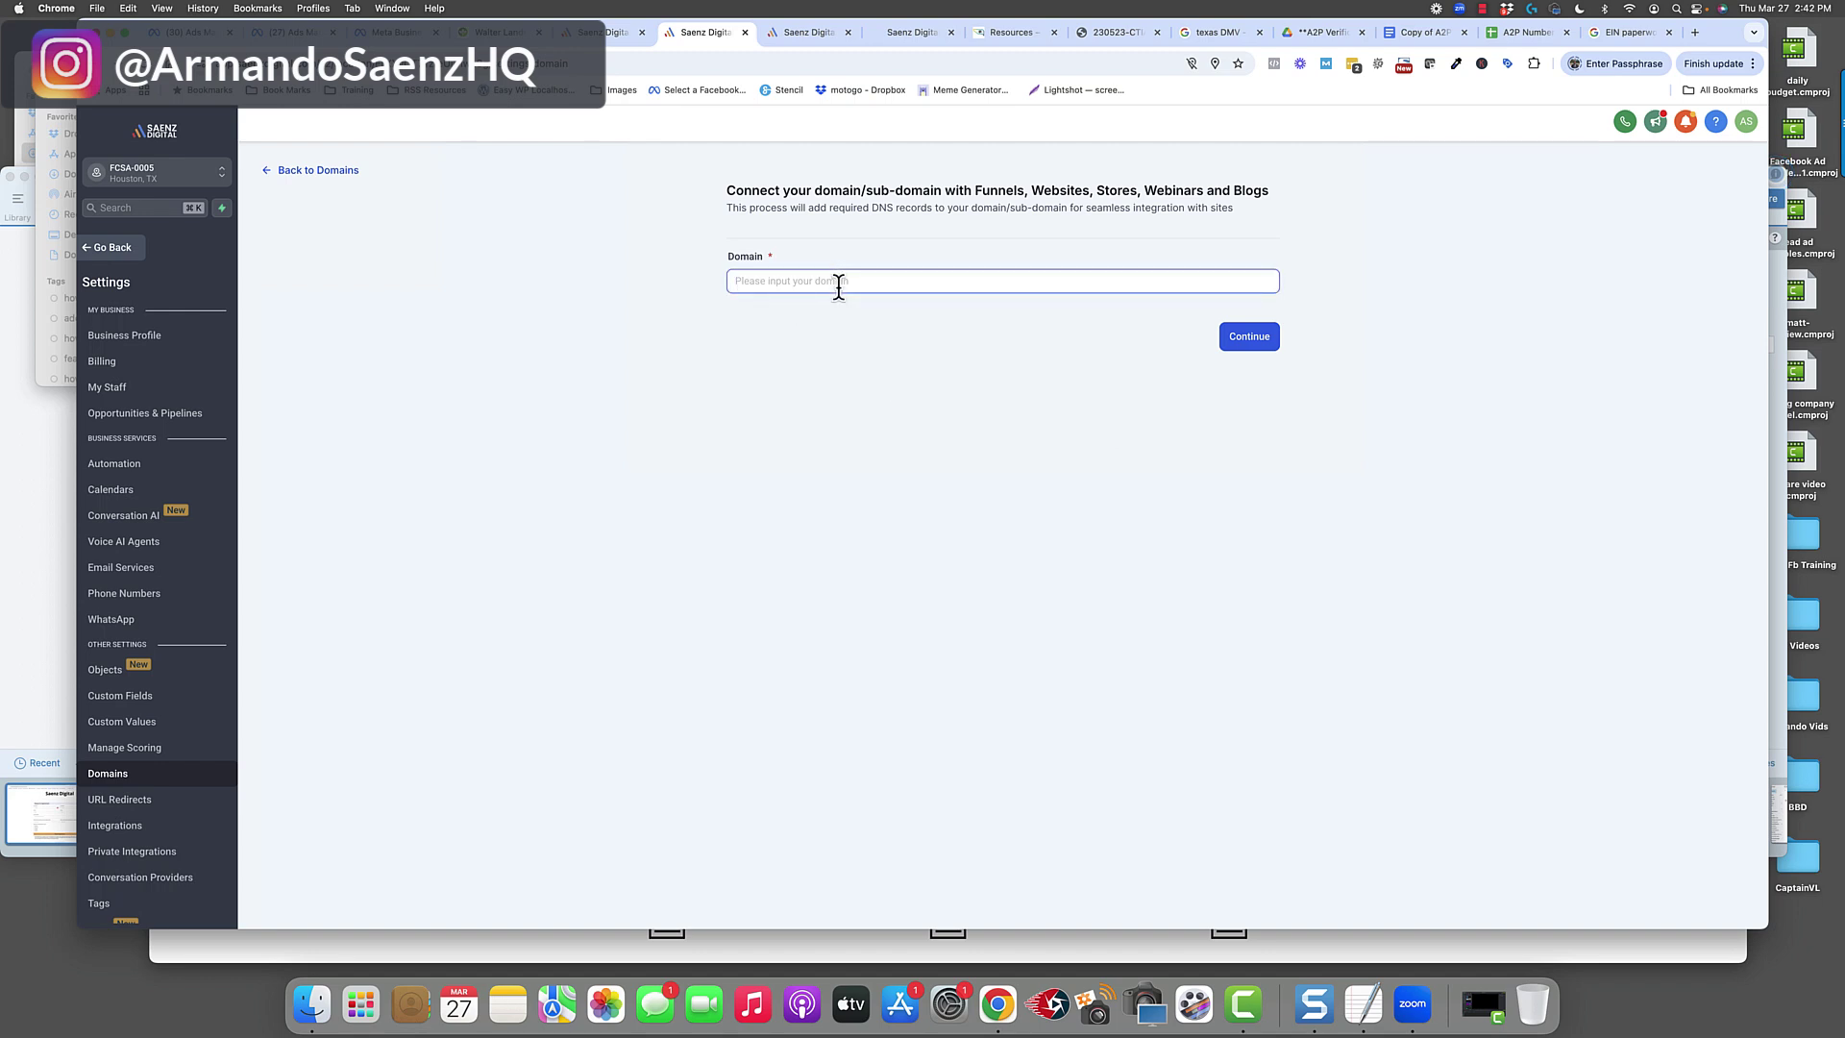
text(clientsname.yourdomain.com)
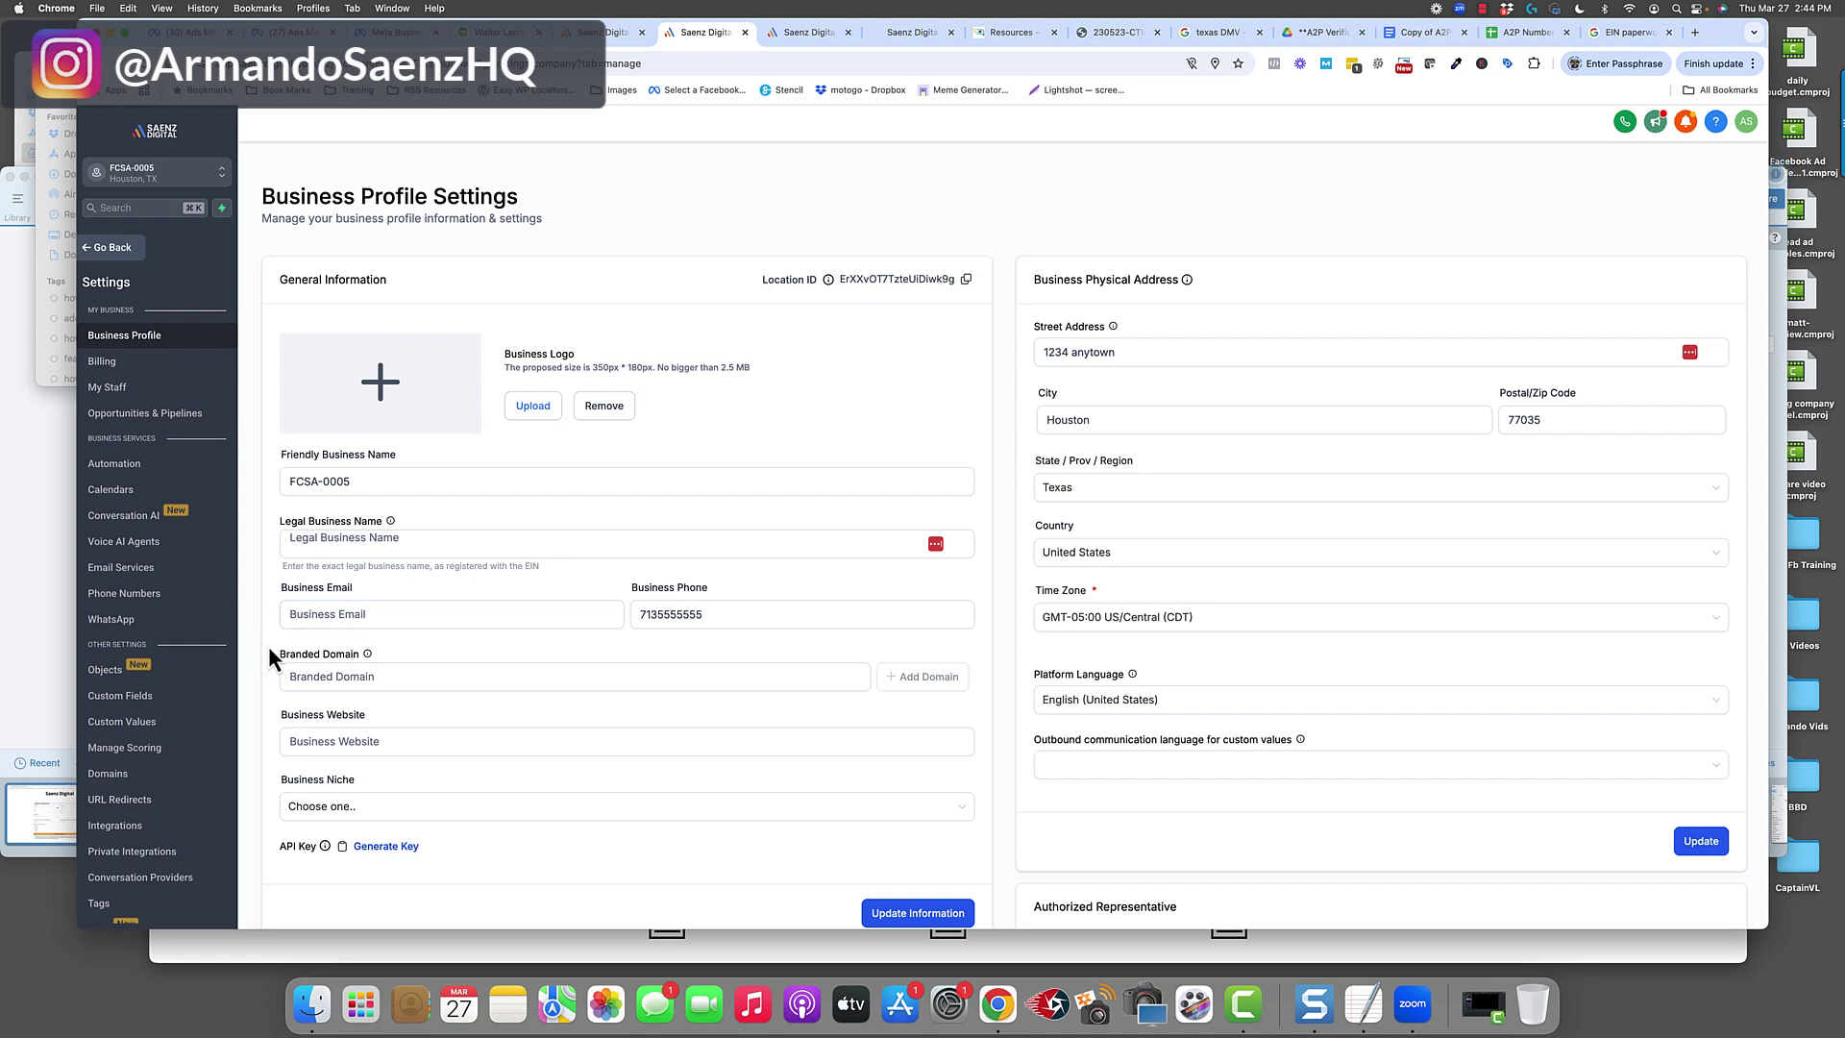
drag(264, 199, 507, 199)
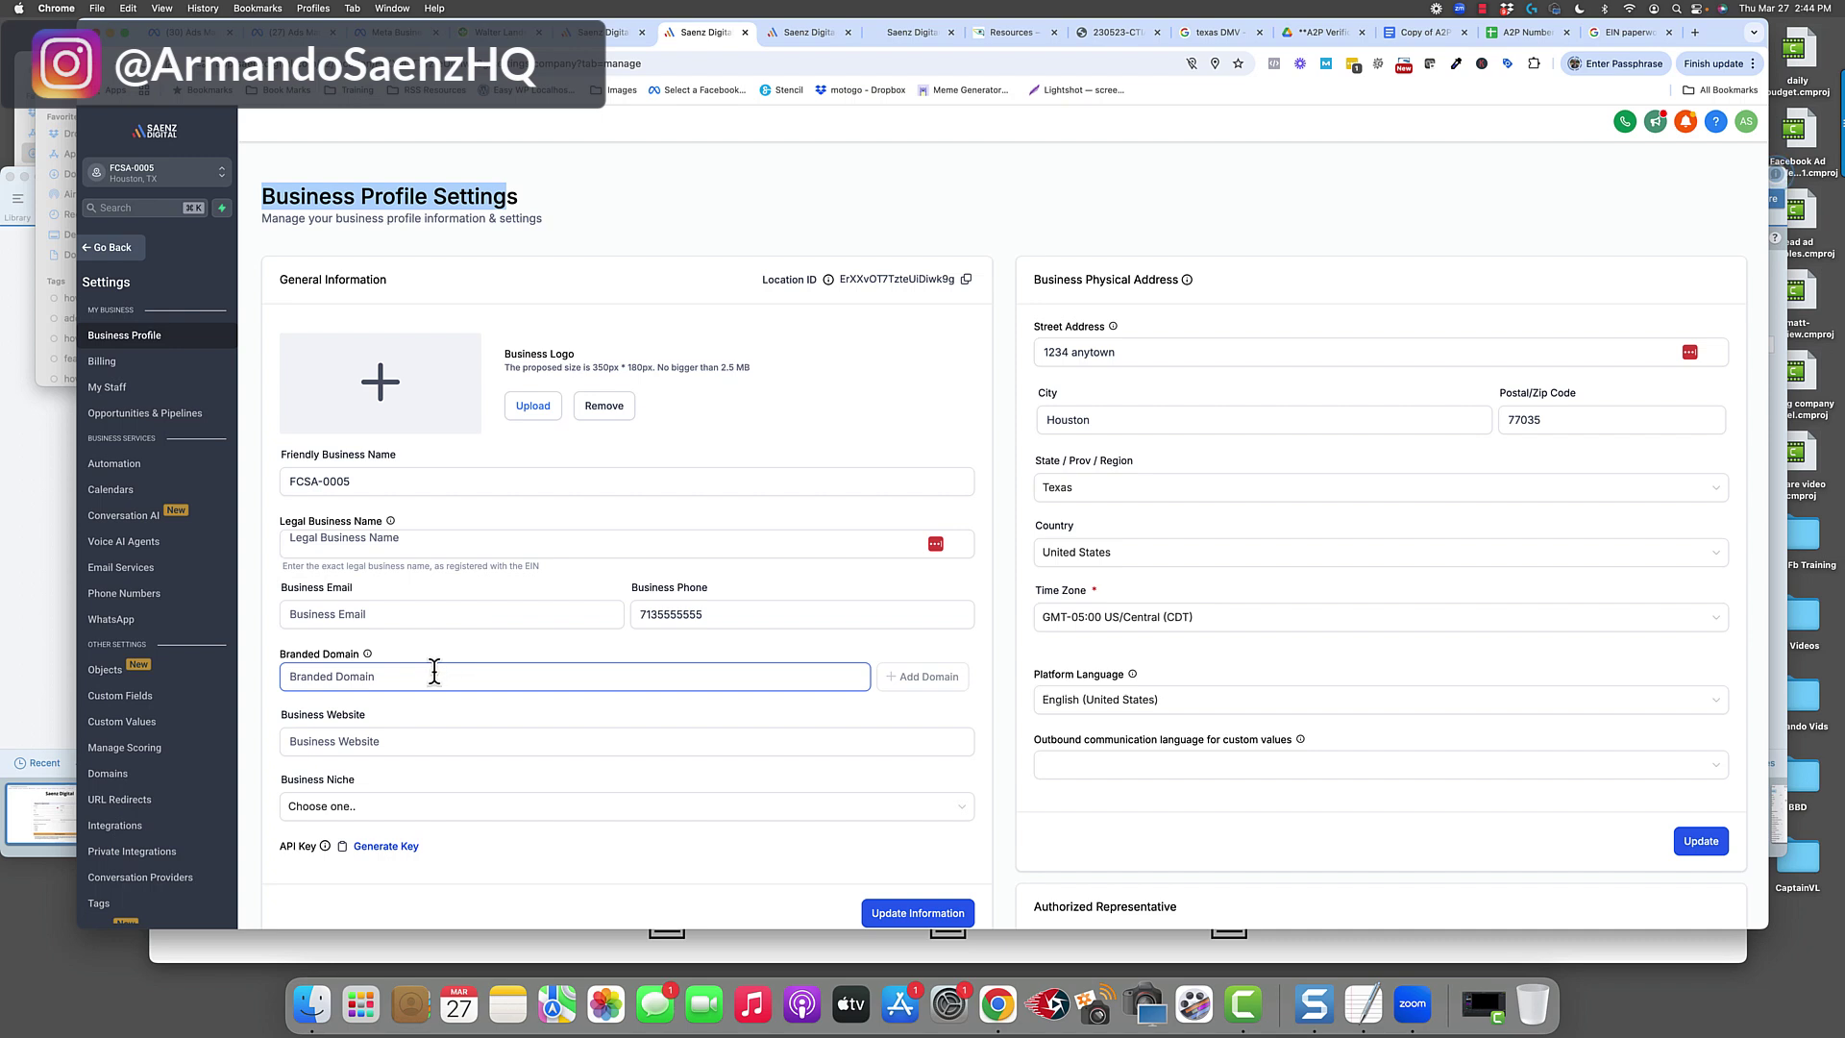
drag(365, 482, 287, 484)
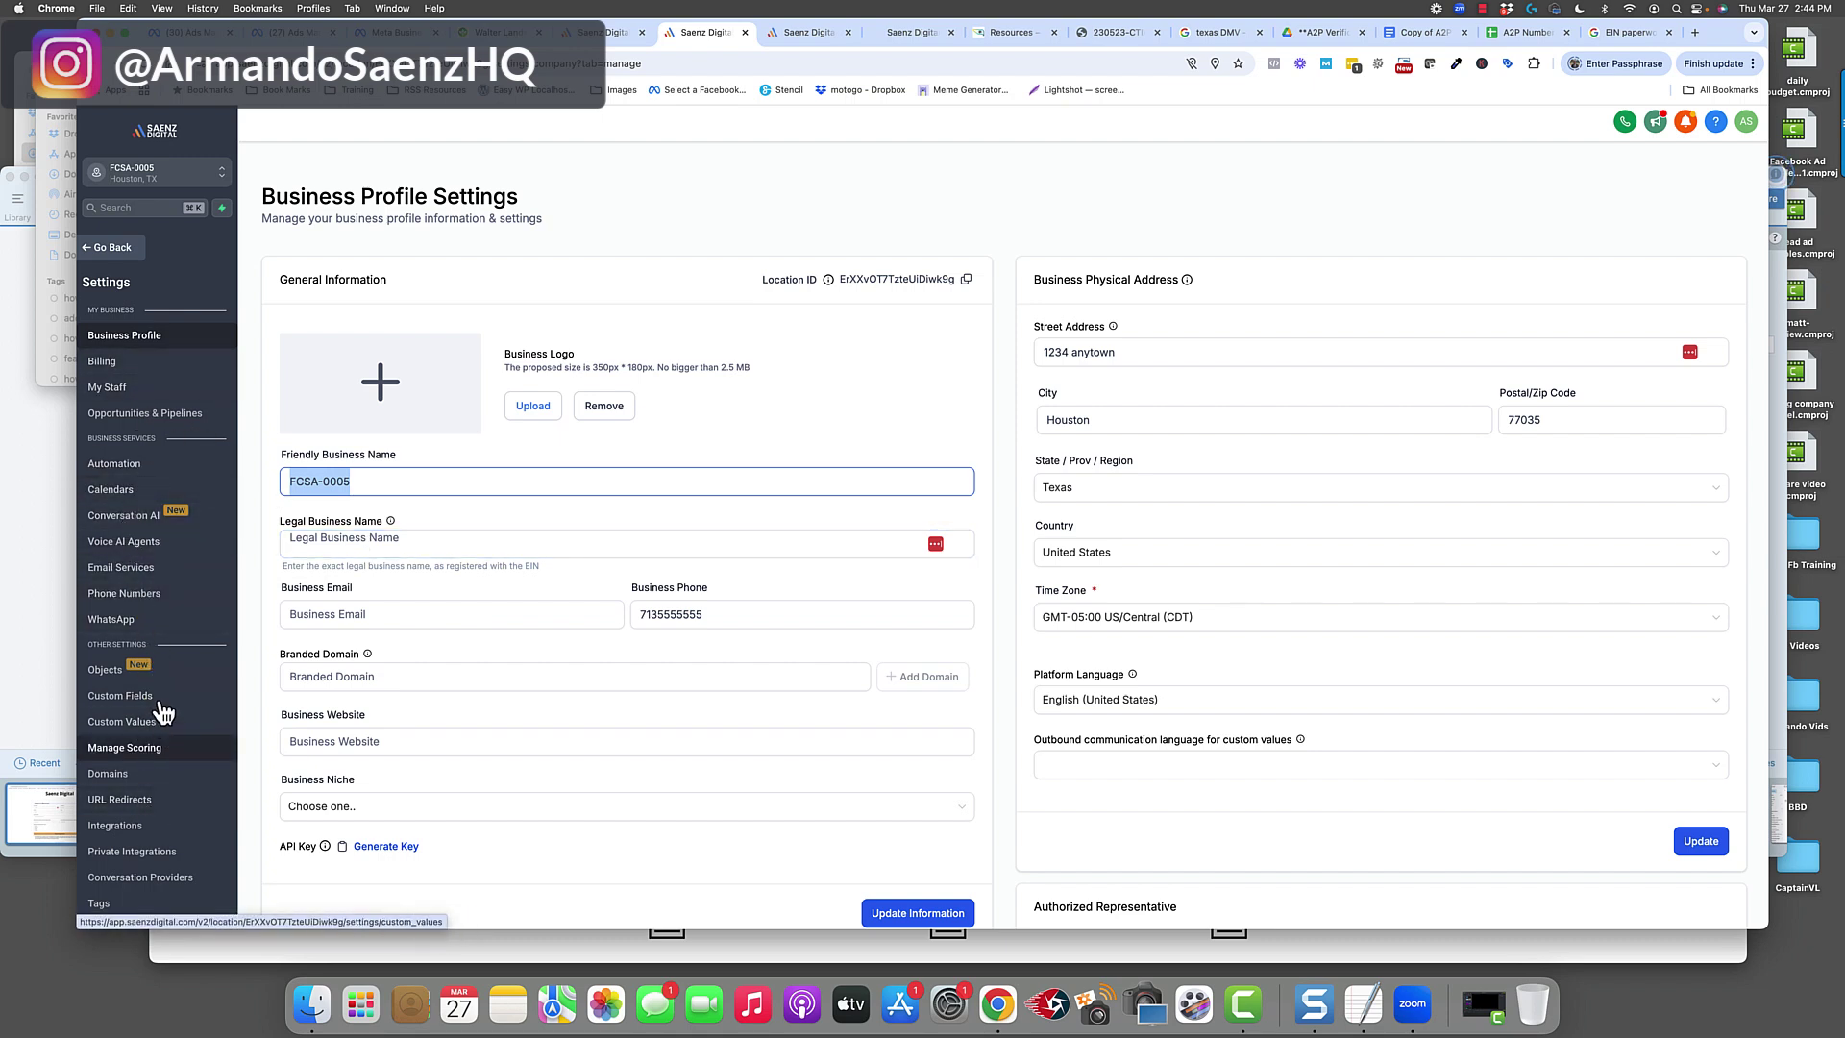
Buy a new phone number filtered to toll-free only, excluding local numbers.
click(138, 596)
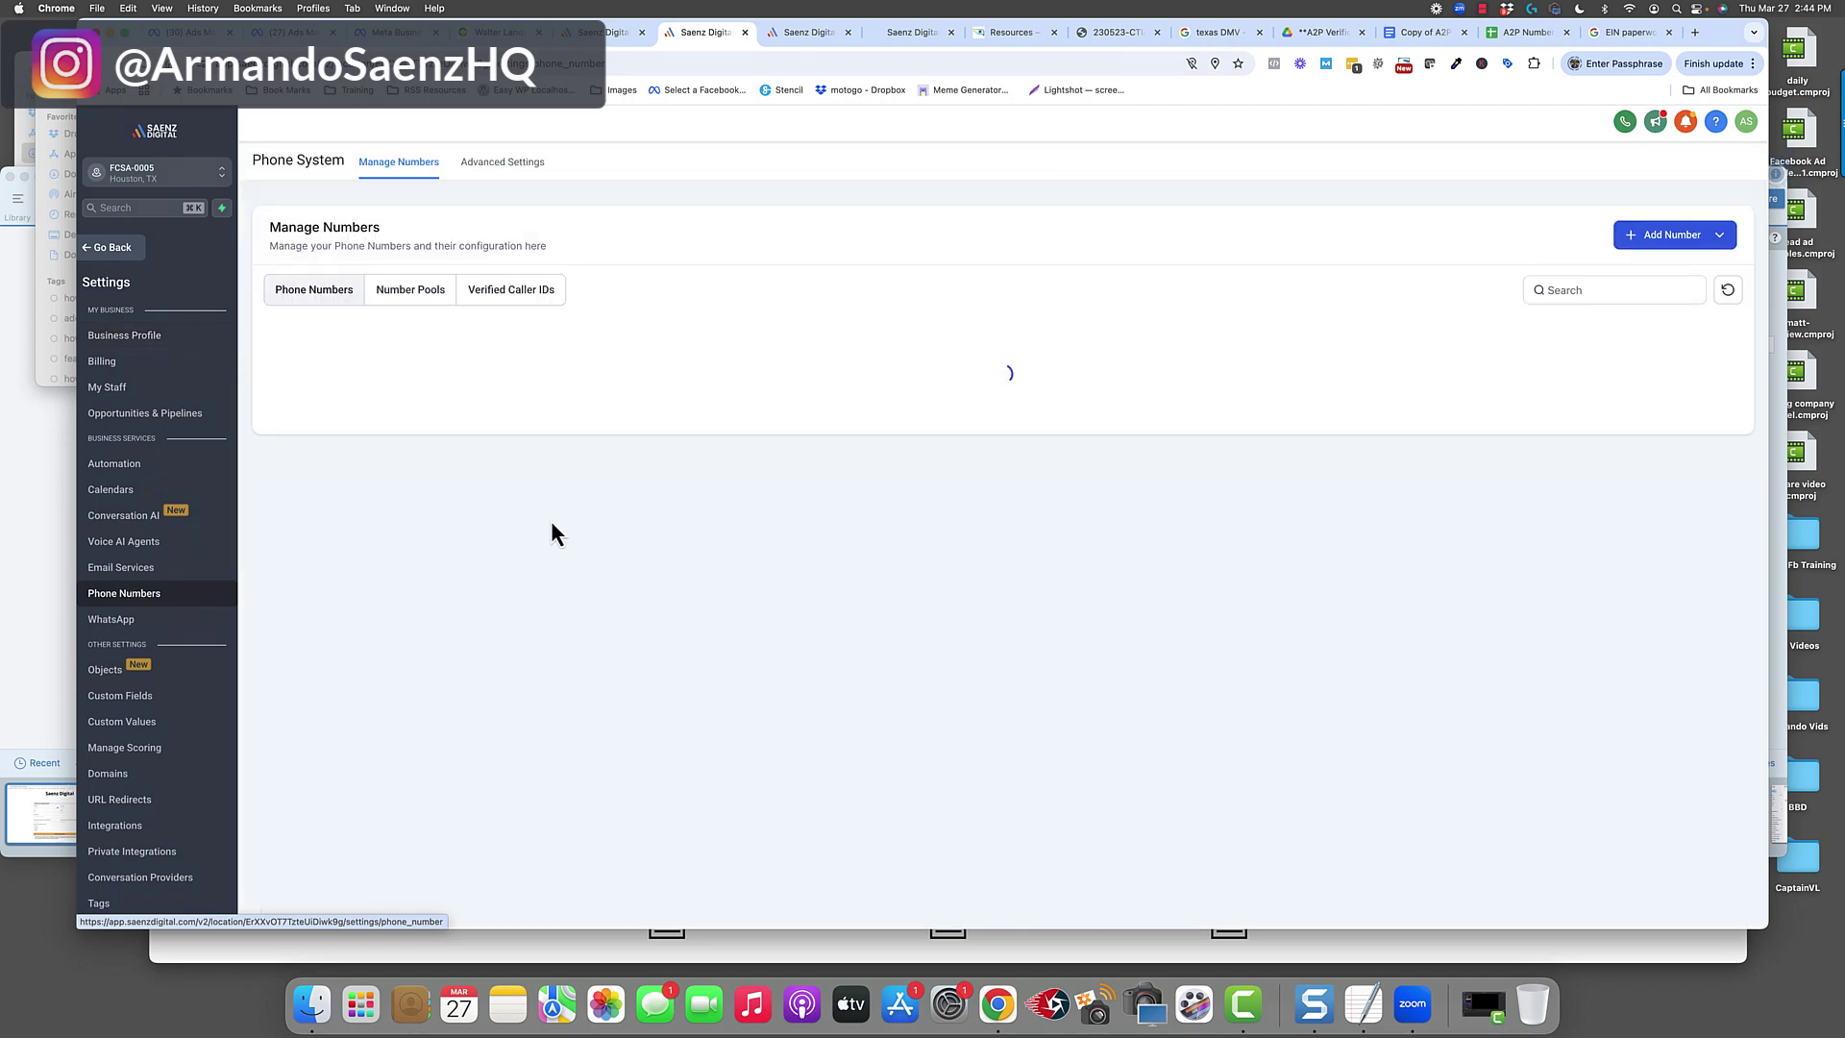
click(1668, 240)
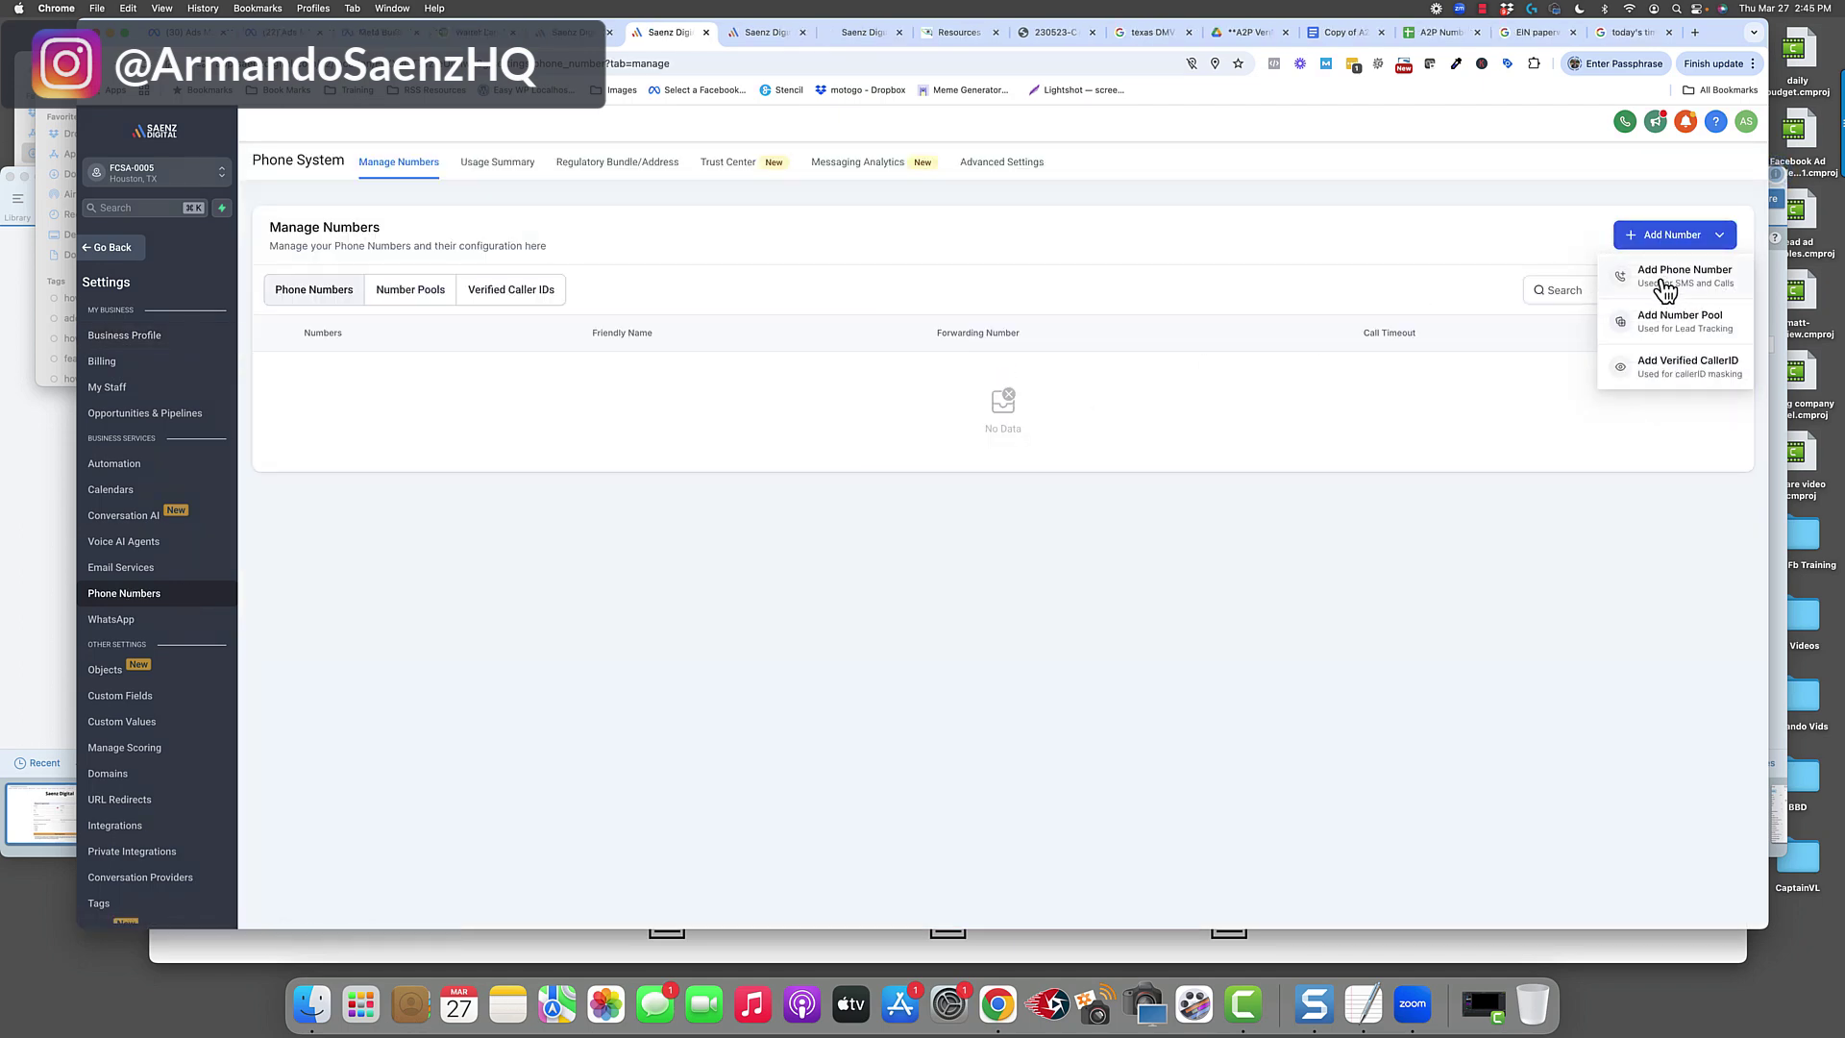
click(1661, 279)
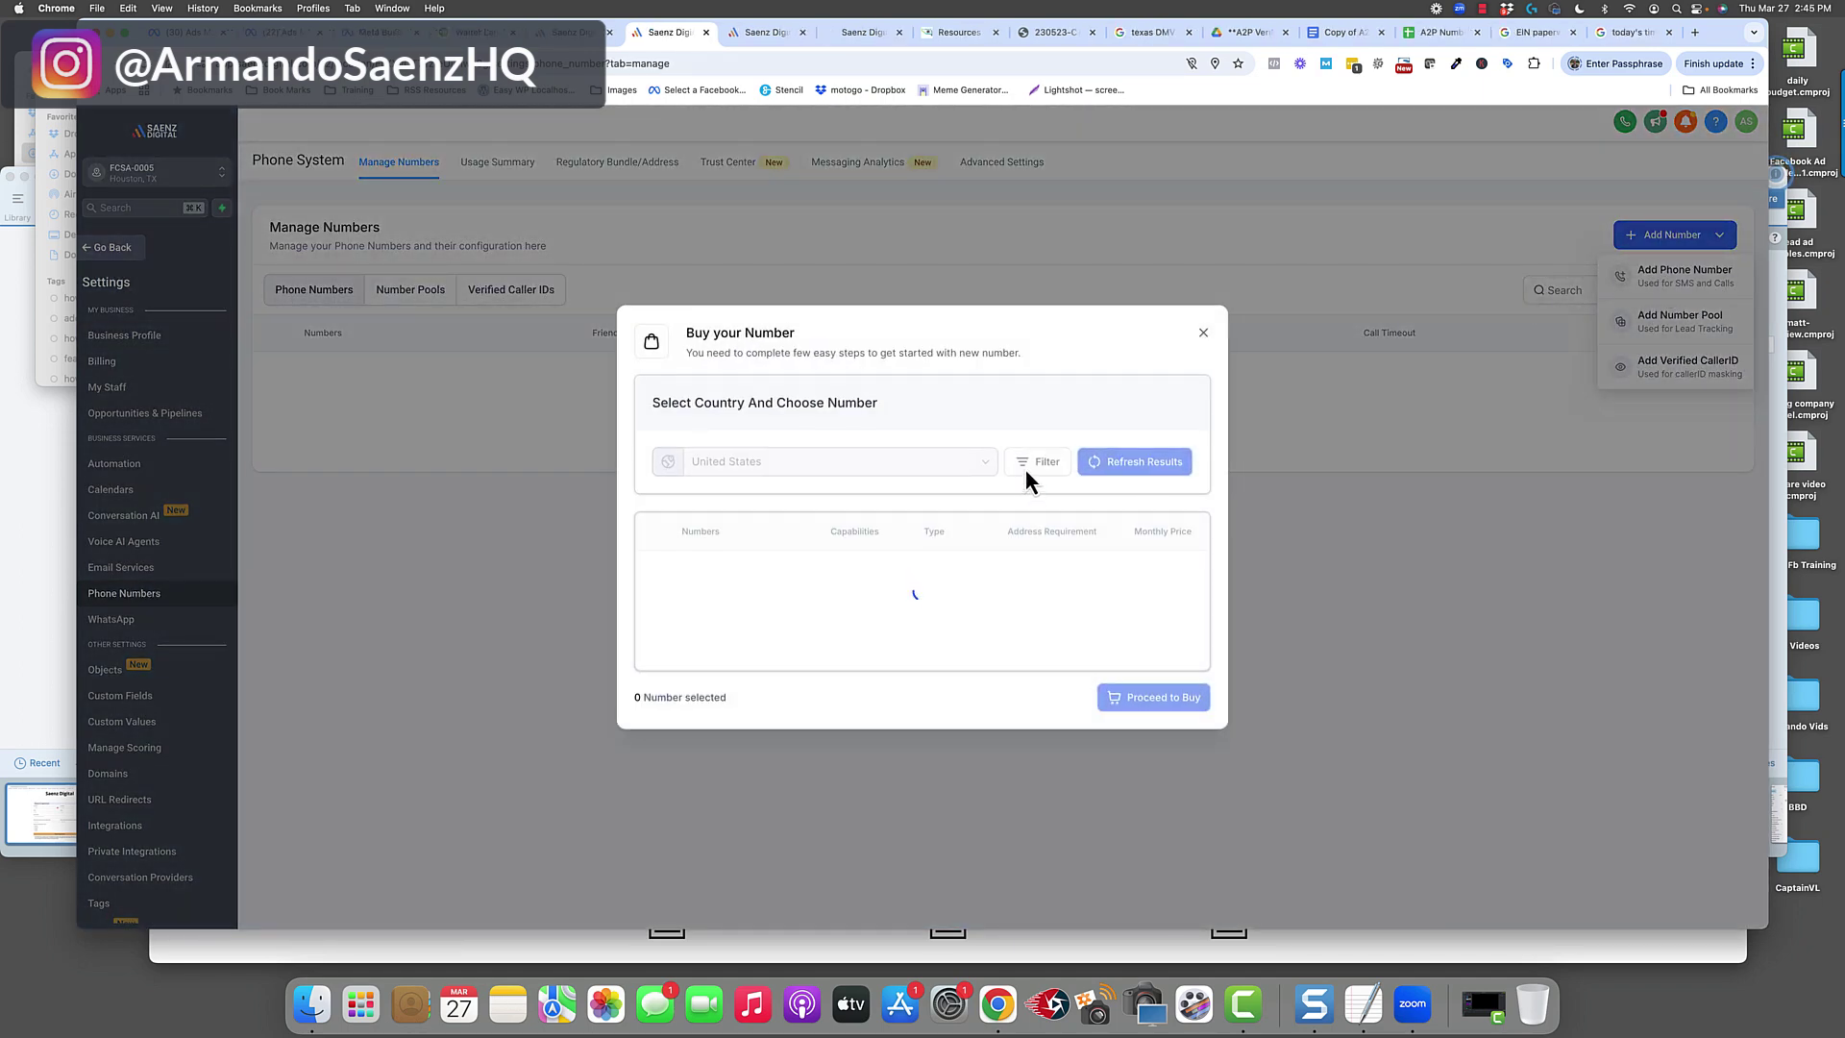
click(1043, 358)
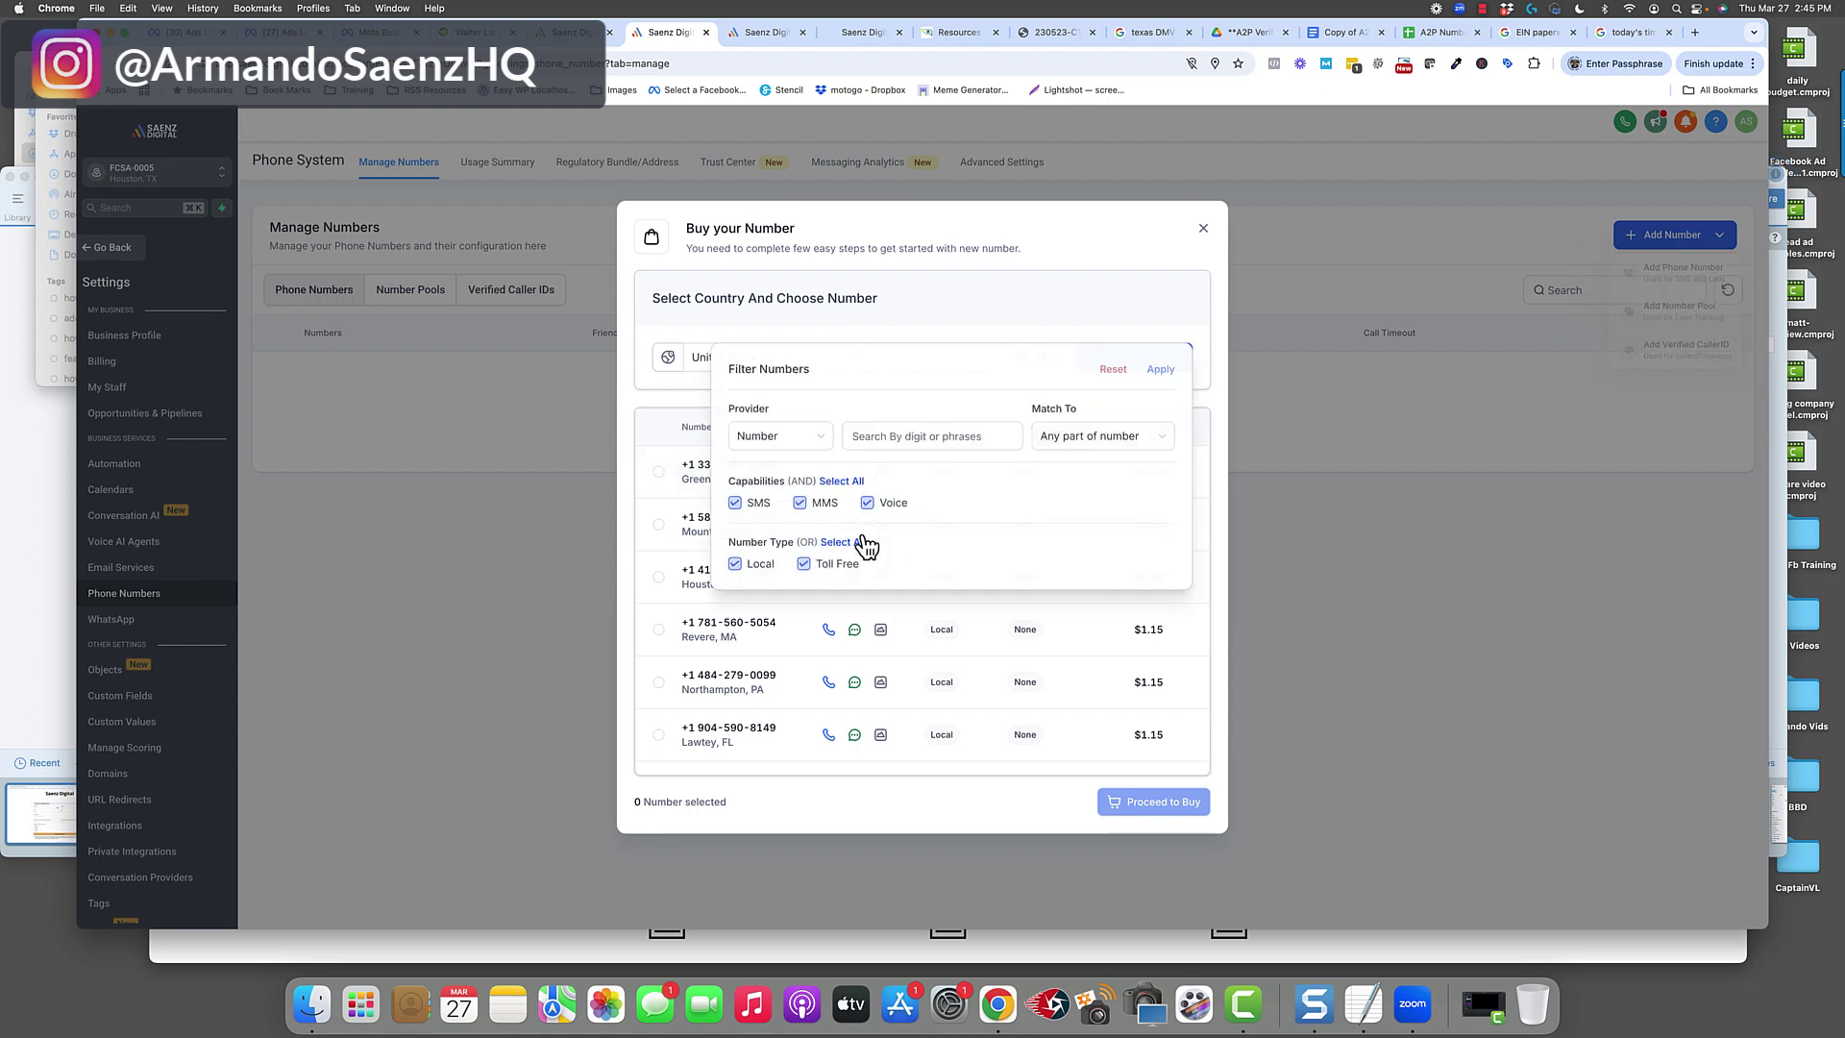
click(736, 566)
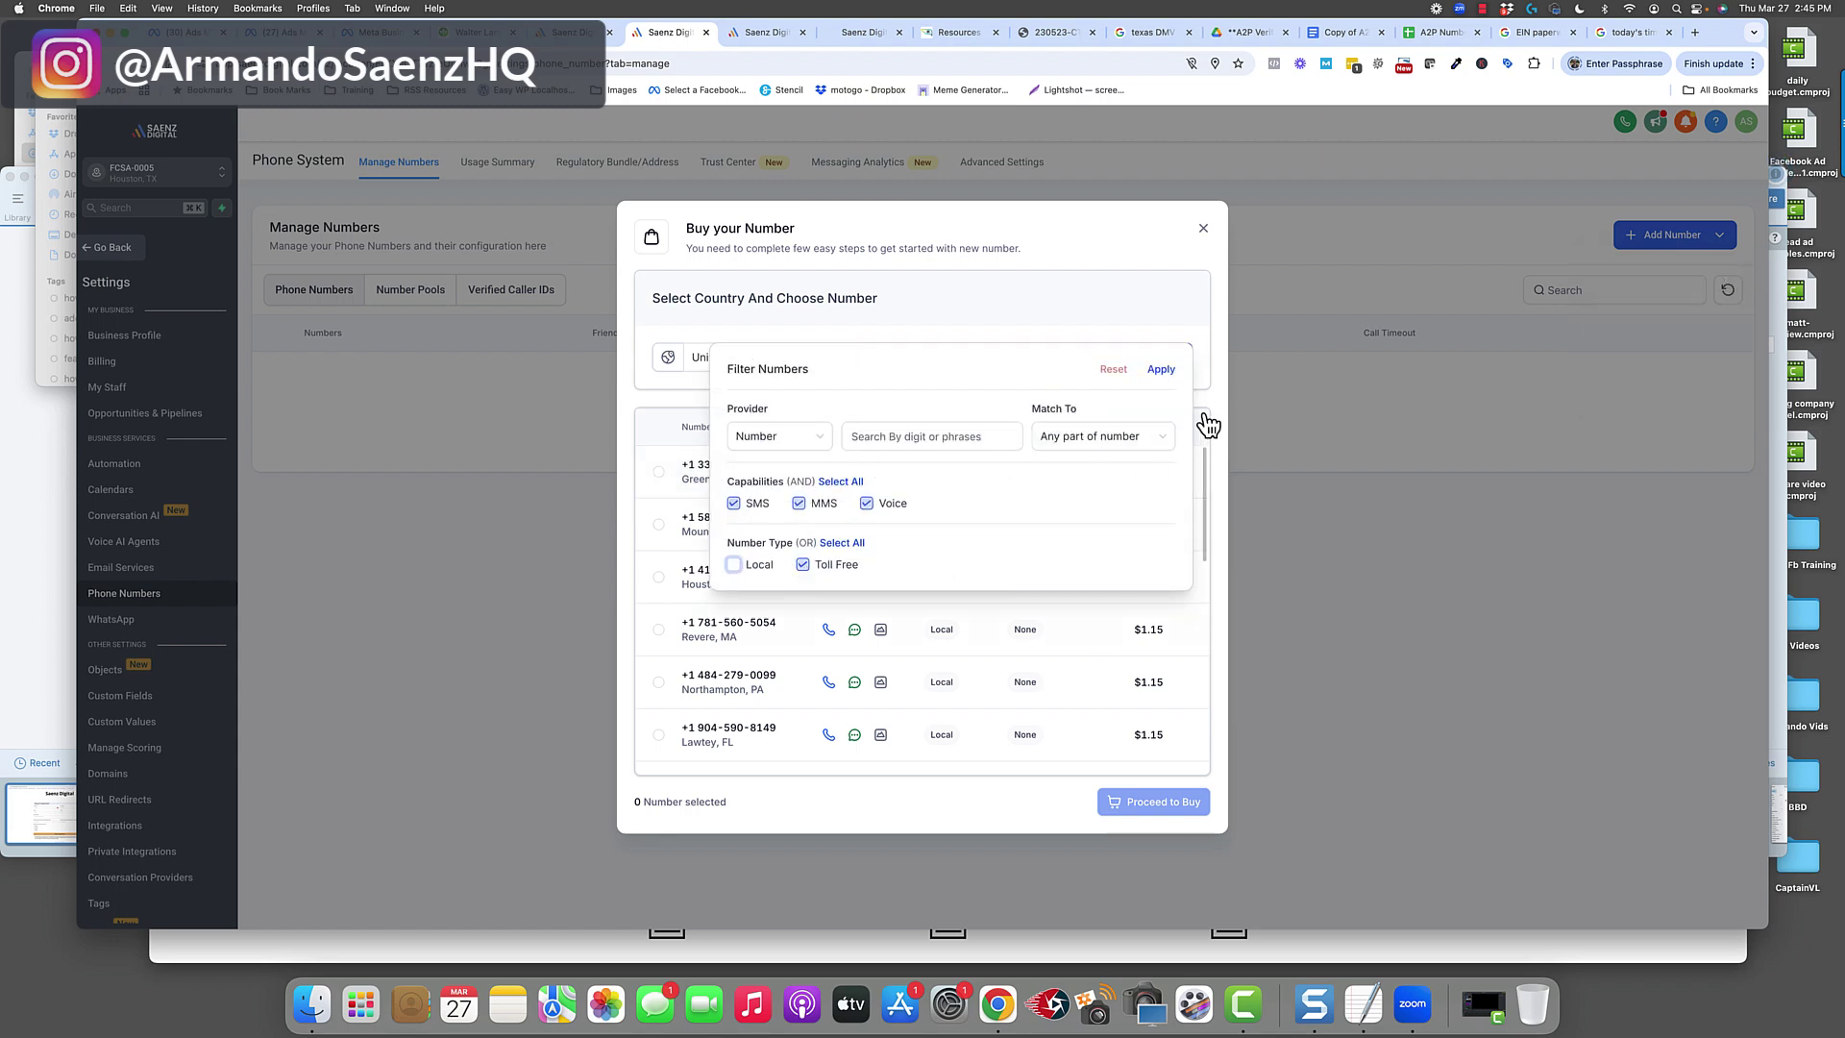
click(1158, 371)
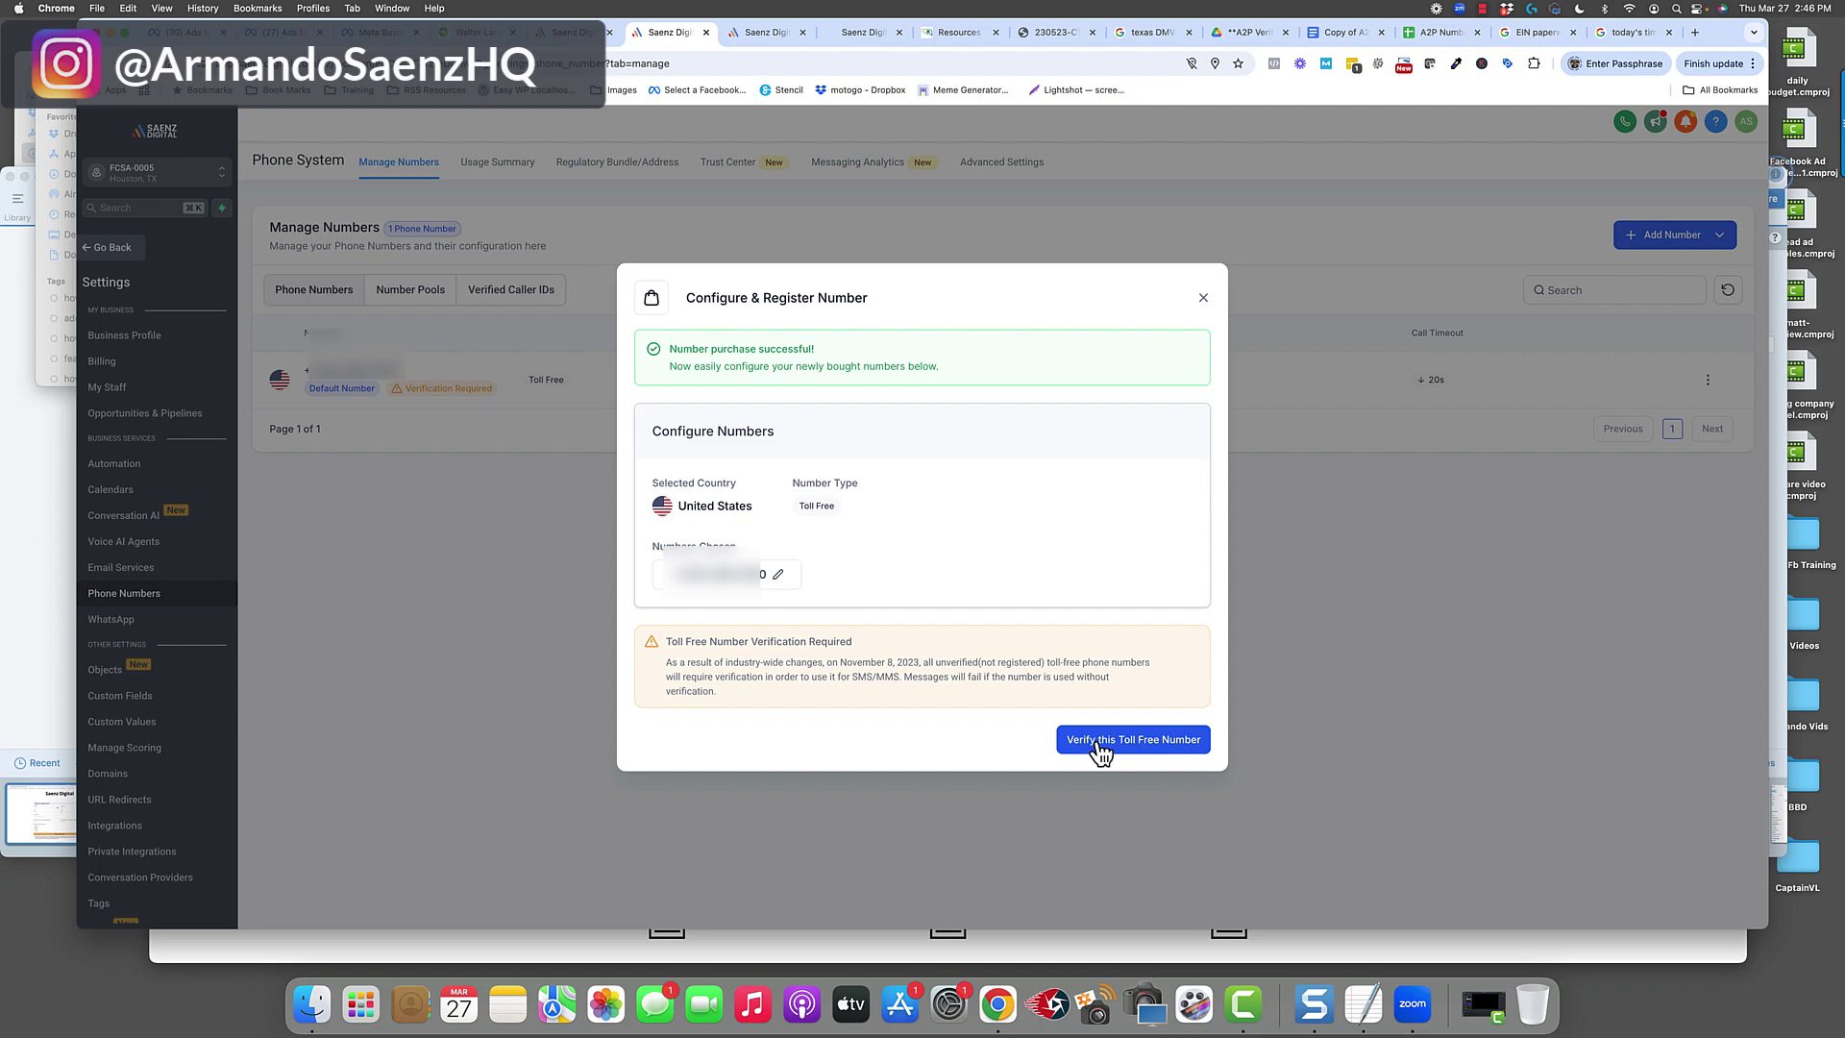
click(1204, 299)
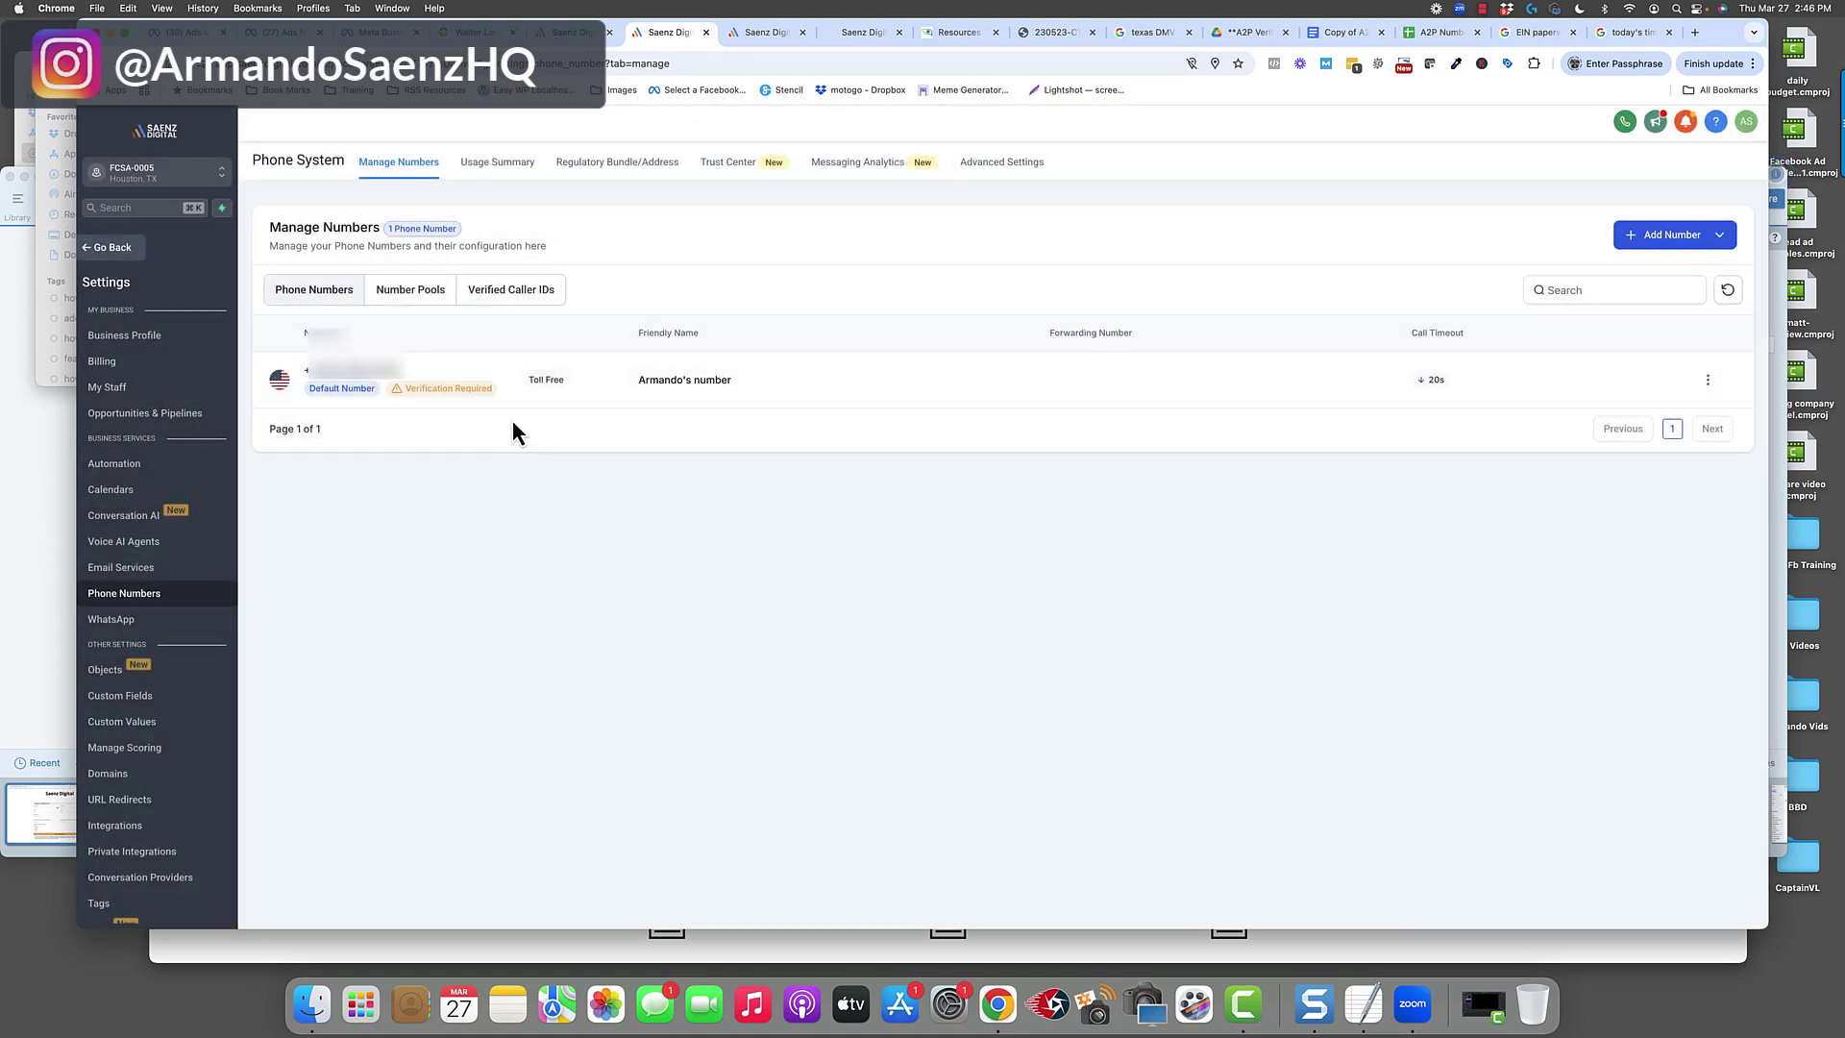
Open toll-free verification for the new number from its Verification Required badge.
click(440, 390)
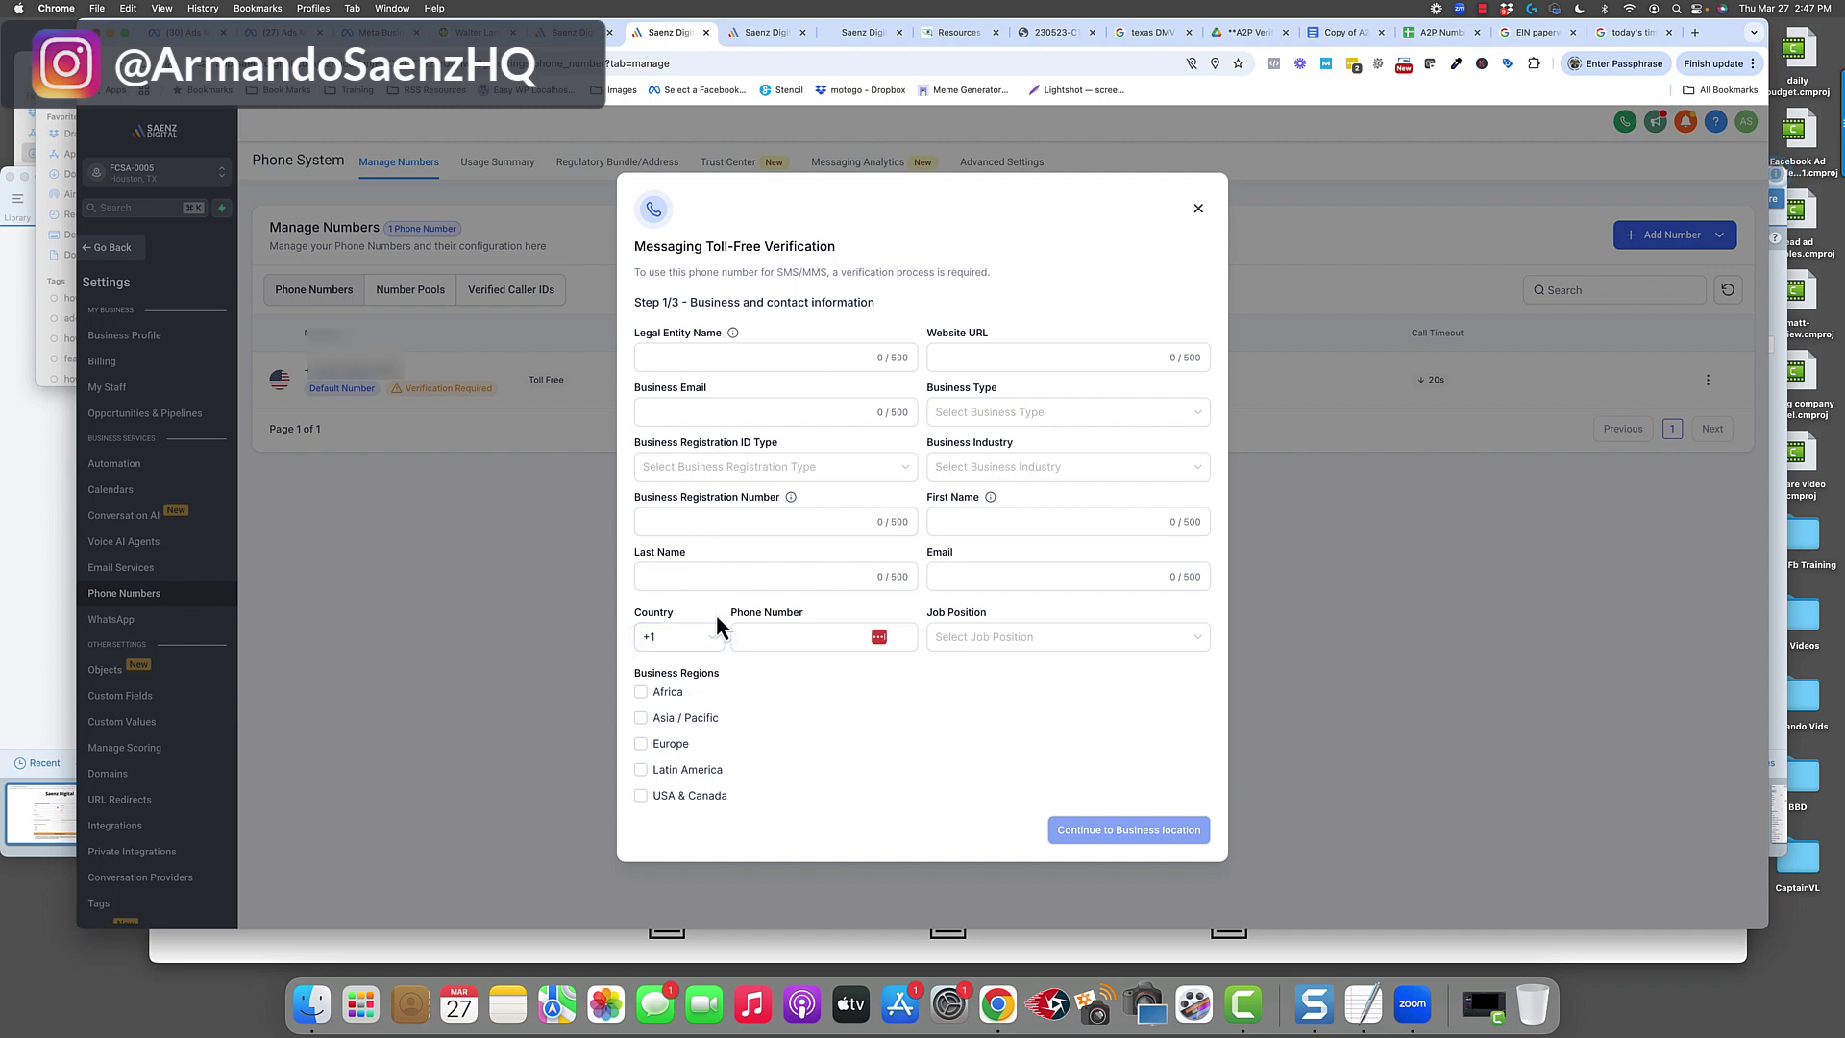
Fill in the legal entity name and business details, then continue to the Messaging use case step.
click(776, 358)
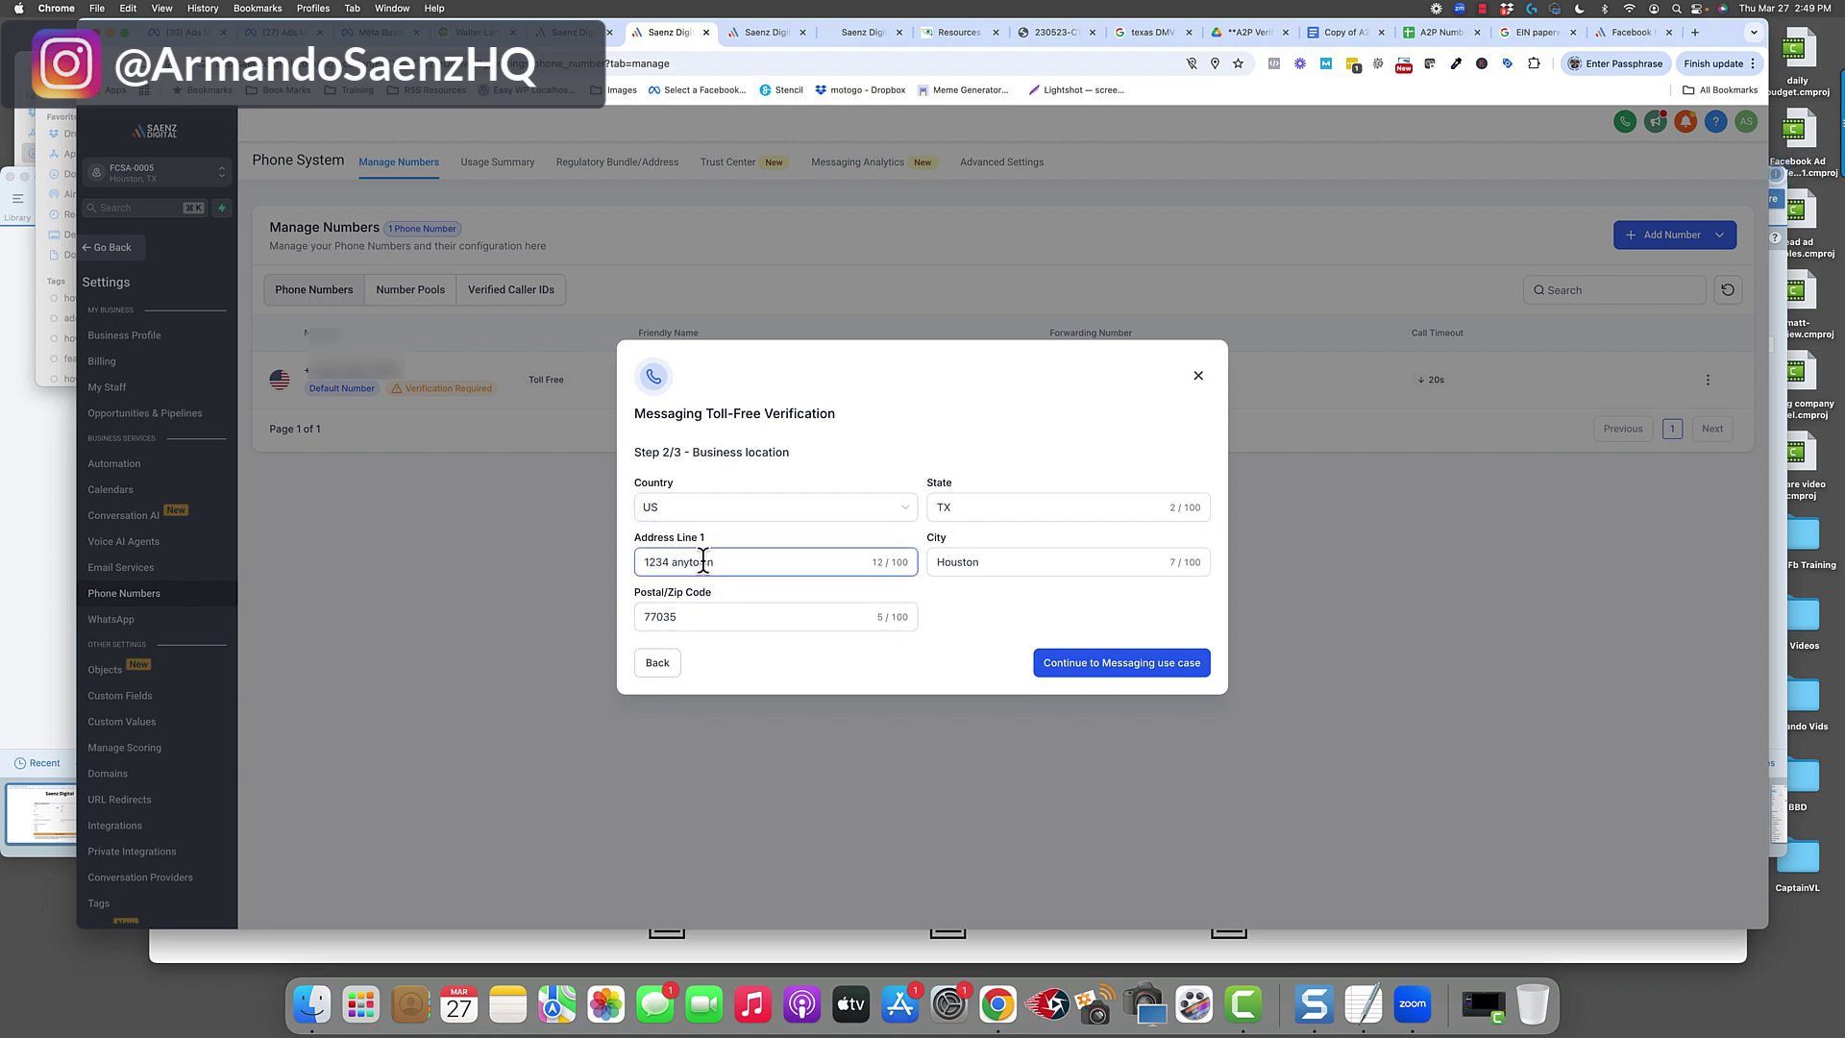
click(1077, 663)
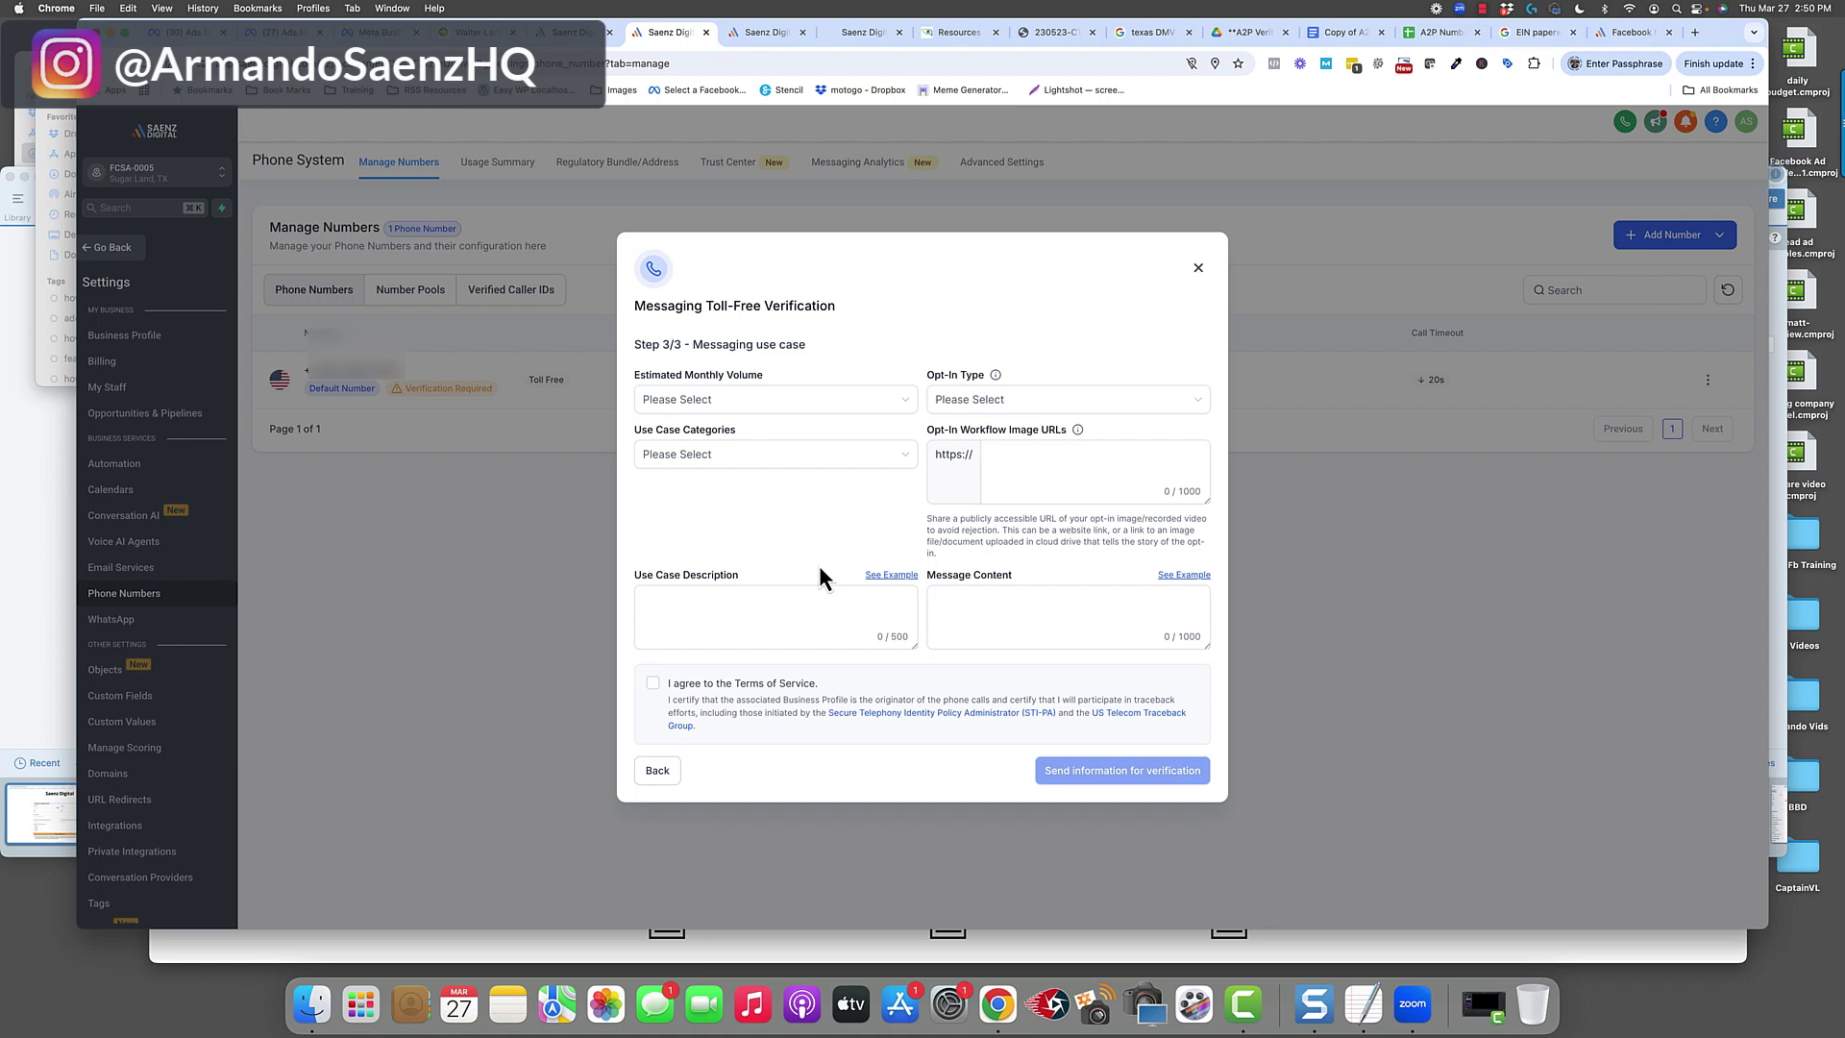
Set monthly volume to 1,000, use case to Customer Care and opt-in type to Web Form.
click(865, 404)
click(667, 487)
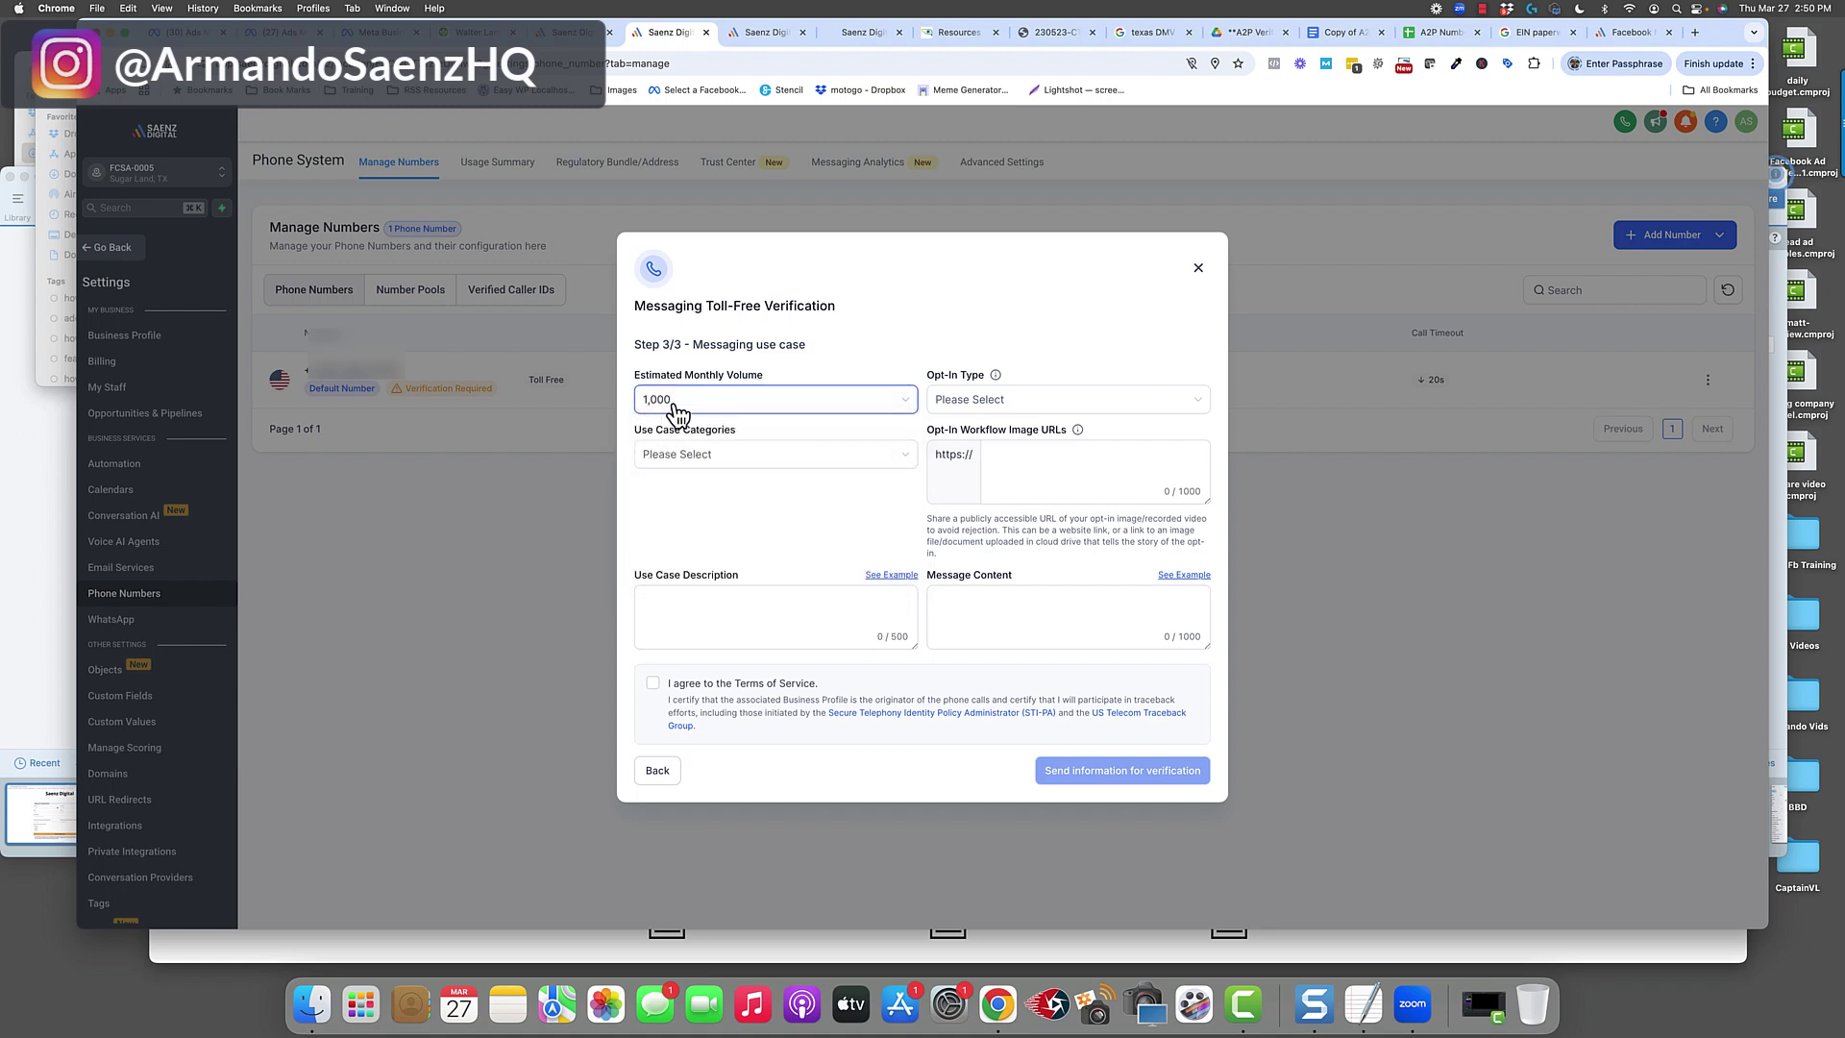
click(725, 459)
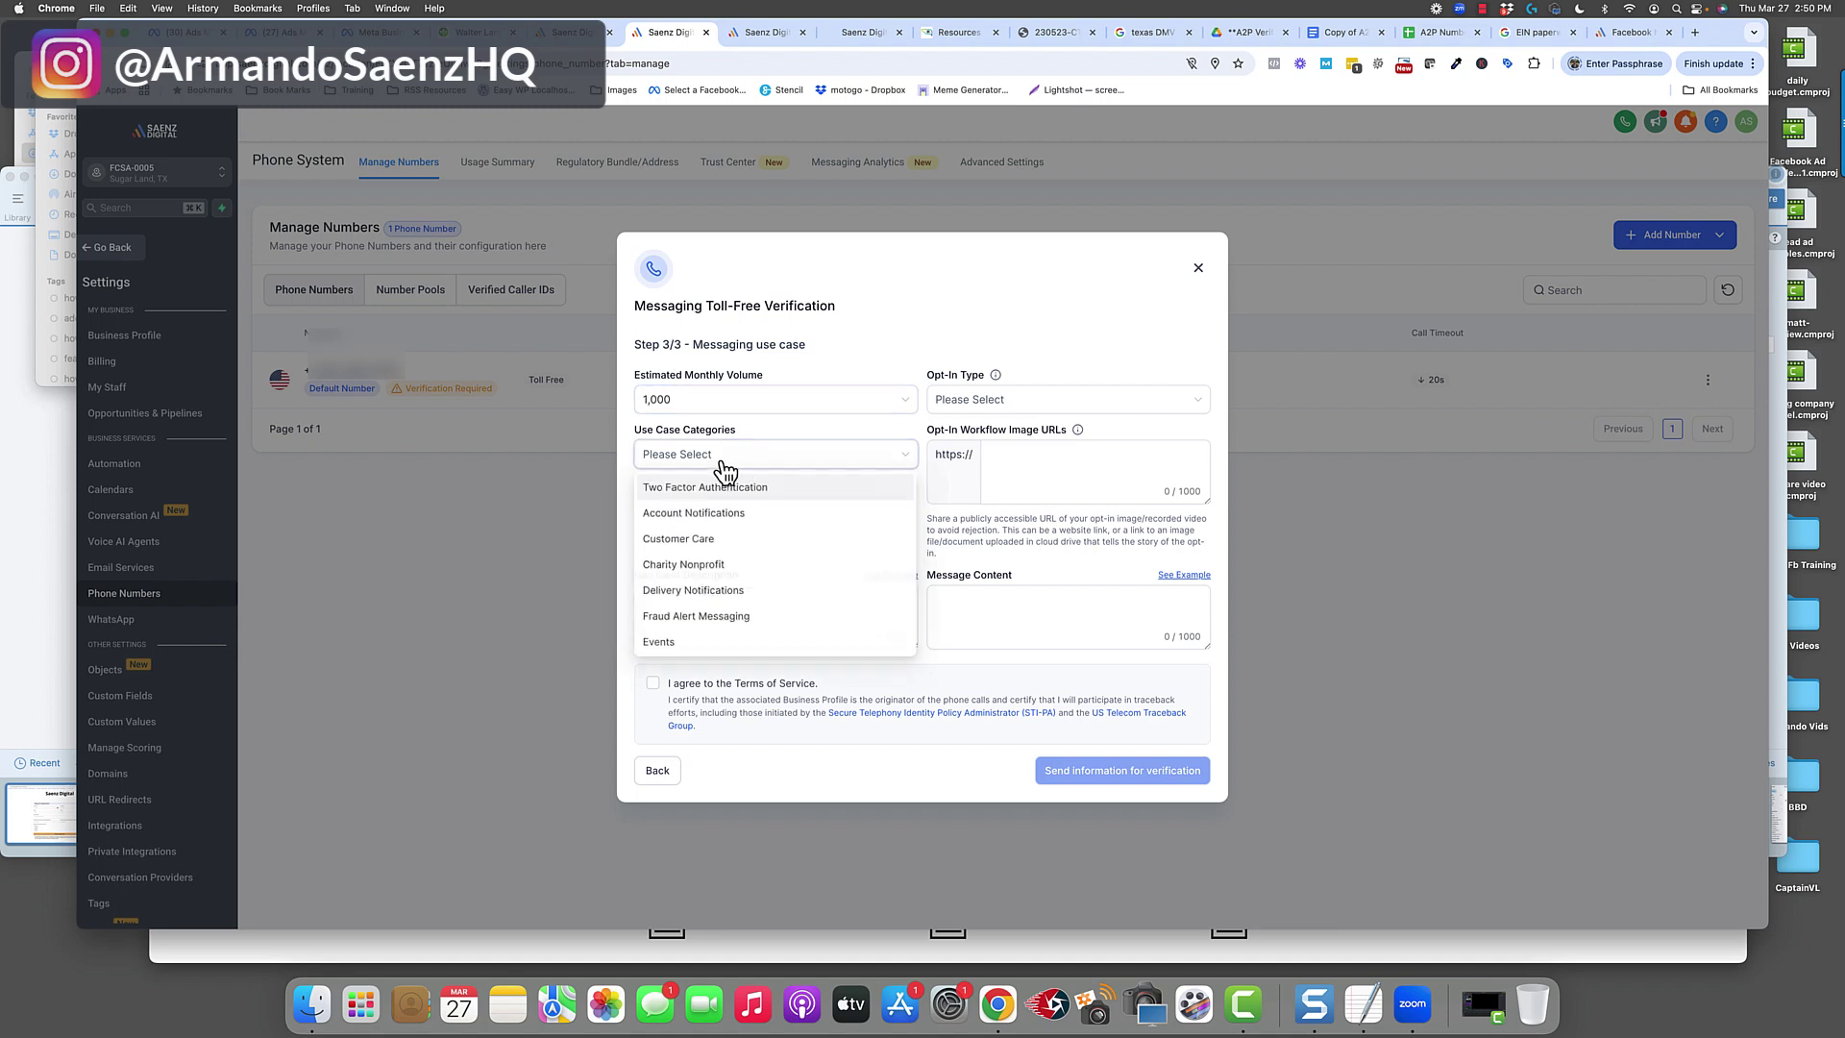
click(688, 542)
click(1036, 402)
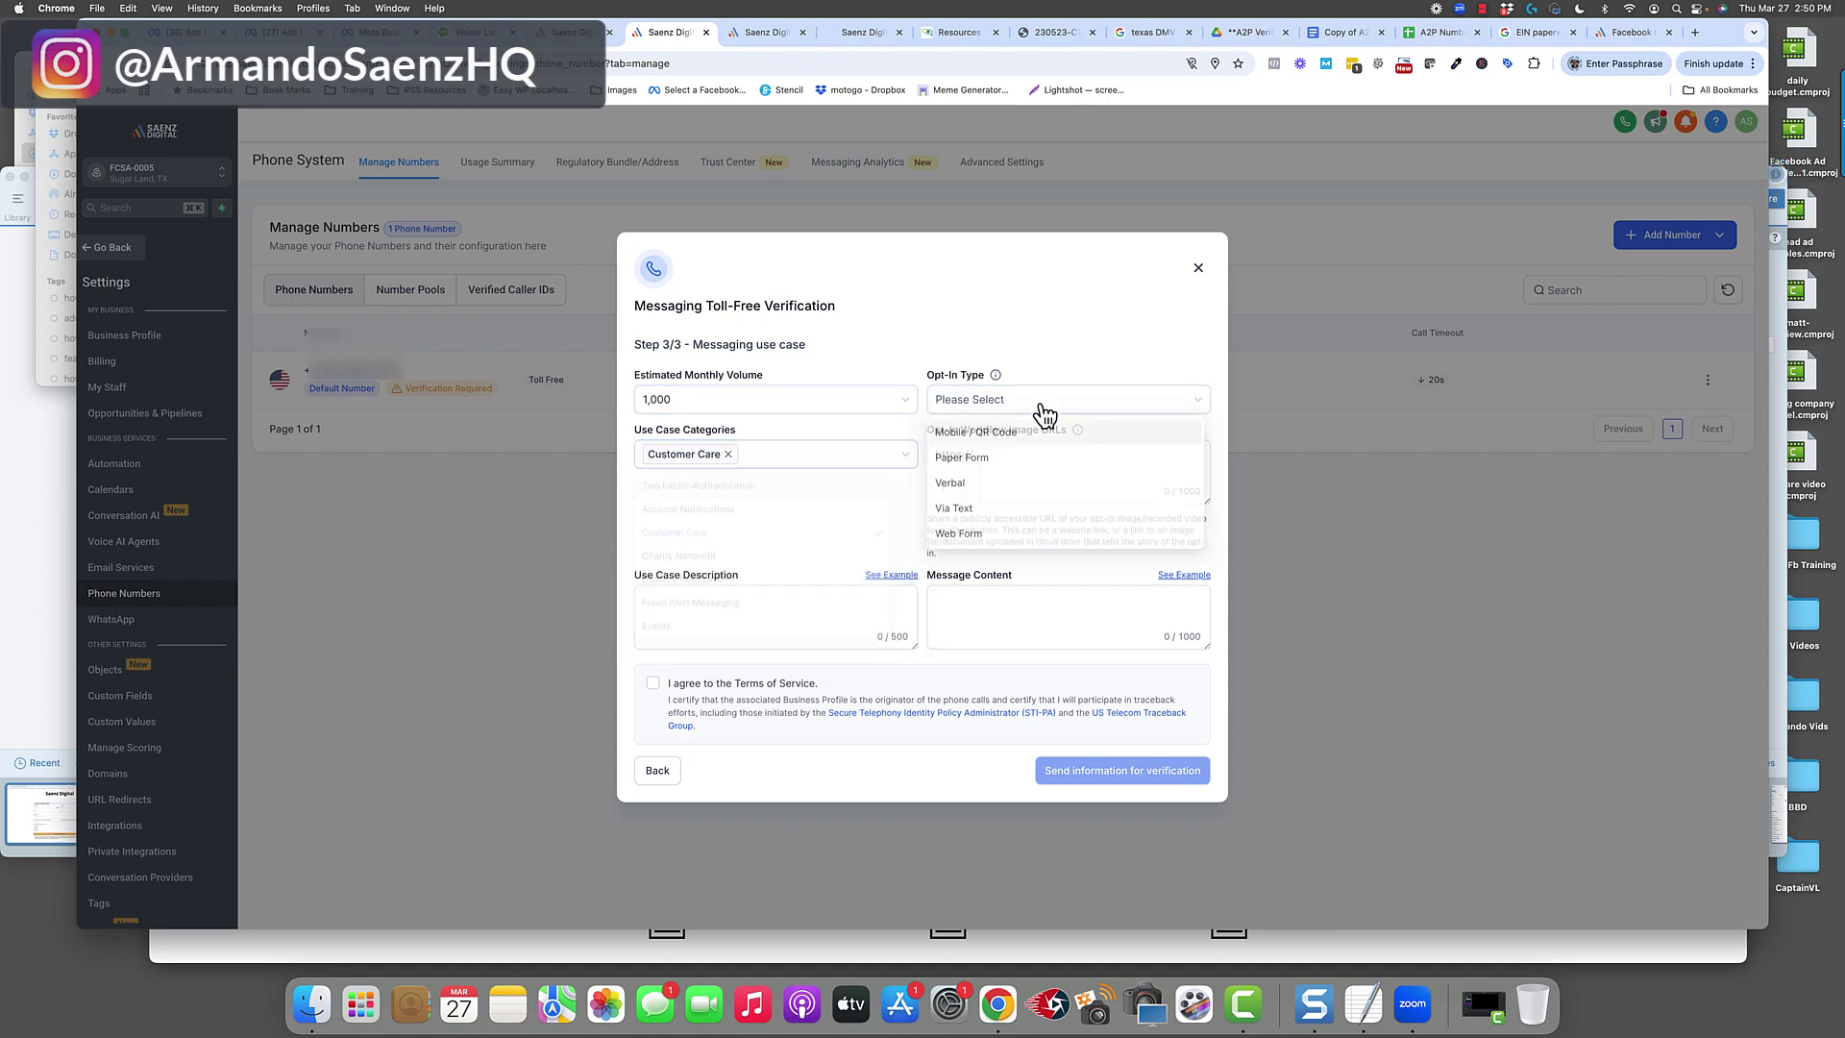
click(971, 539)
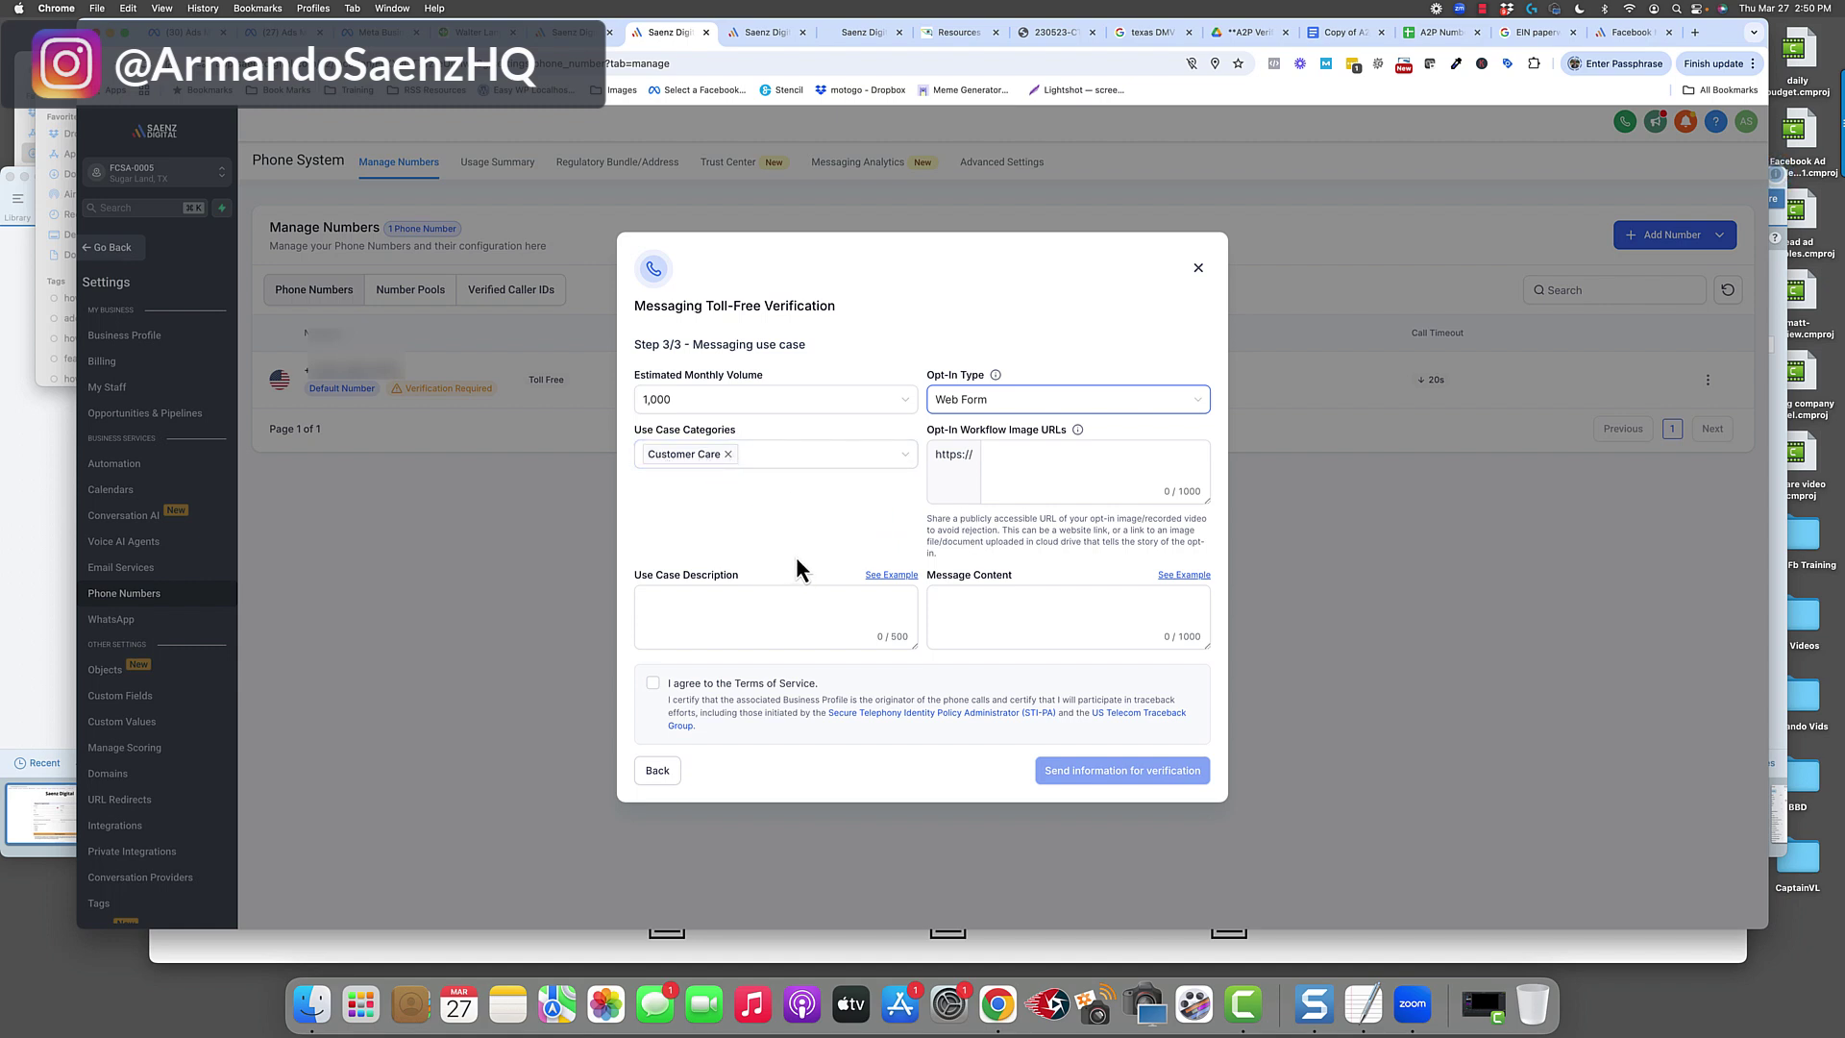
click(865, 464)
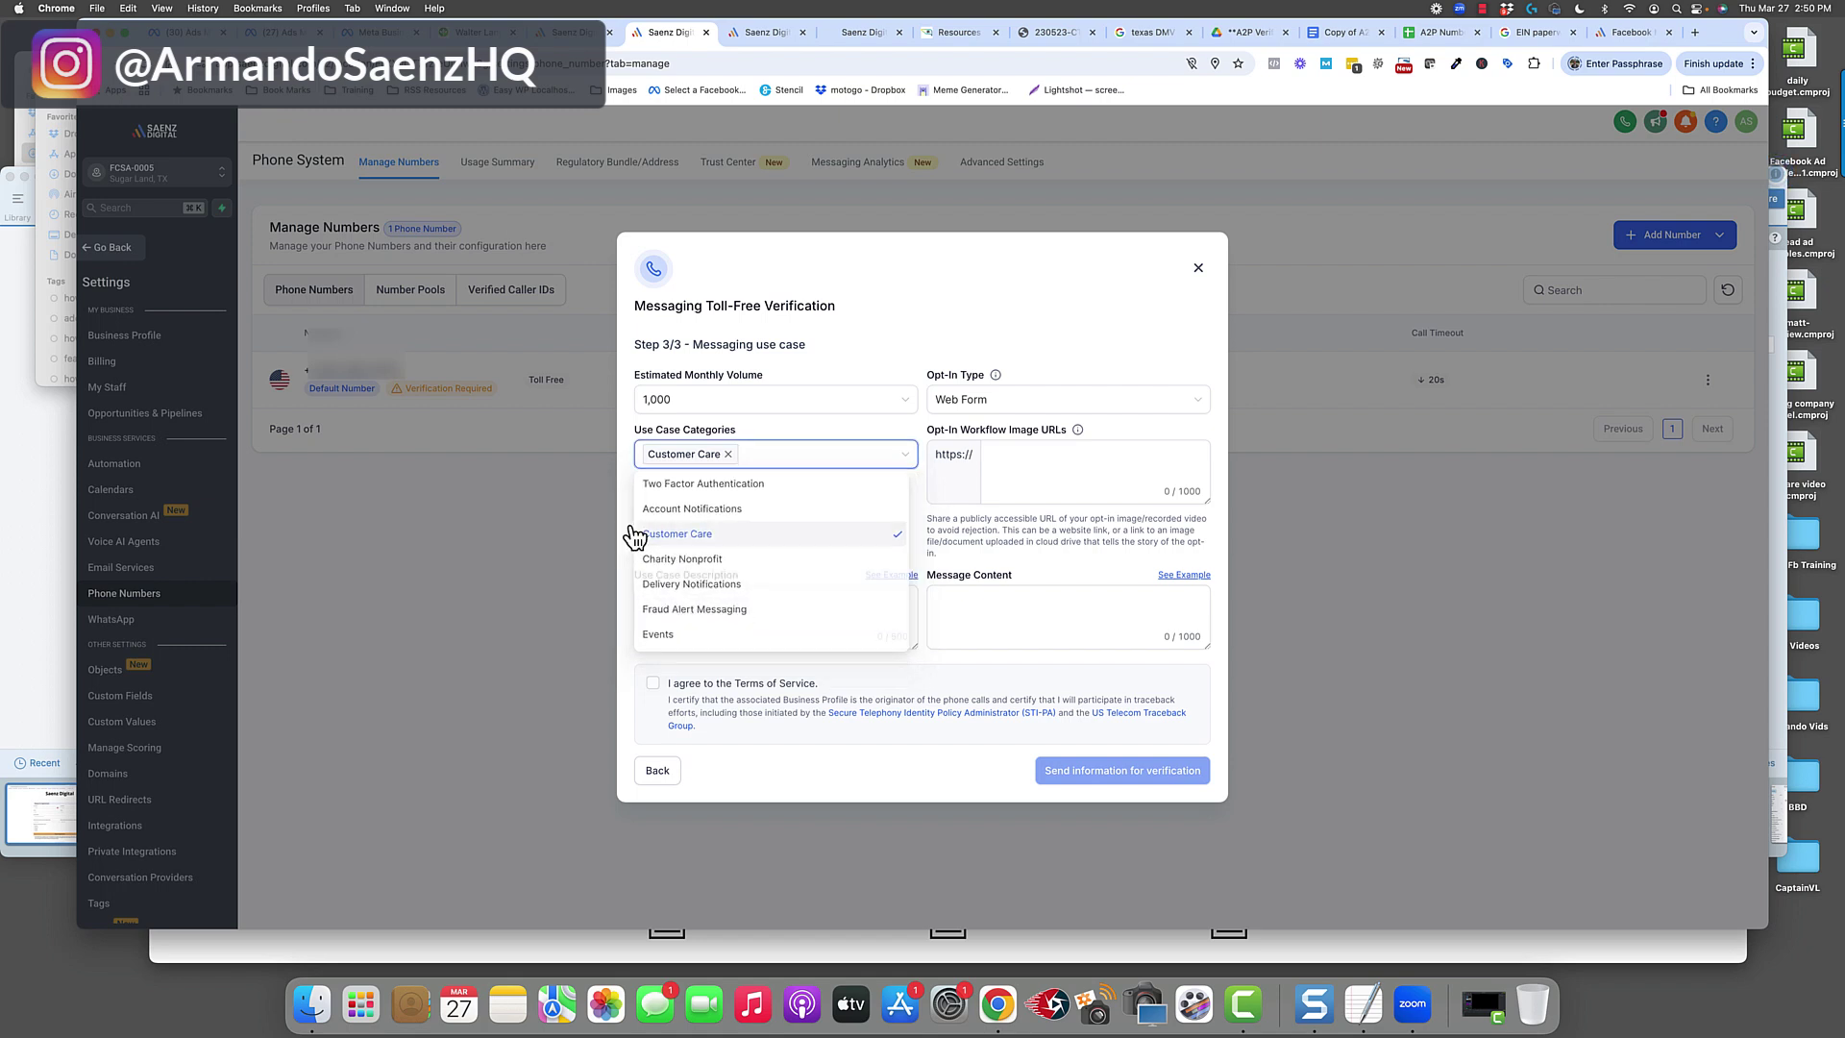
click(629, 539)
click(852, 610)
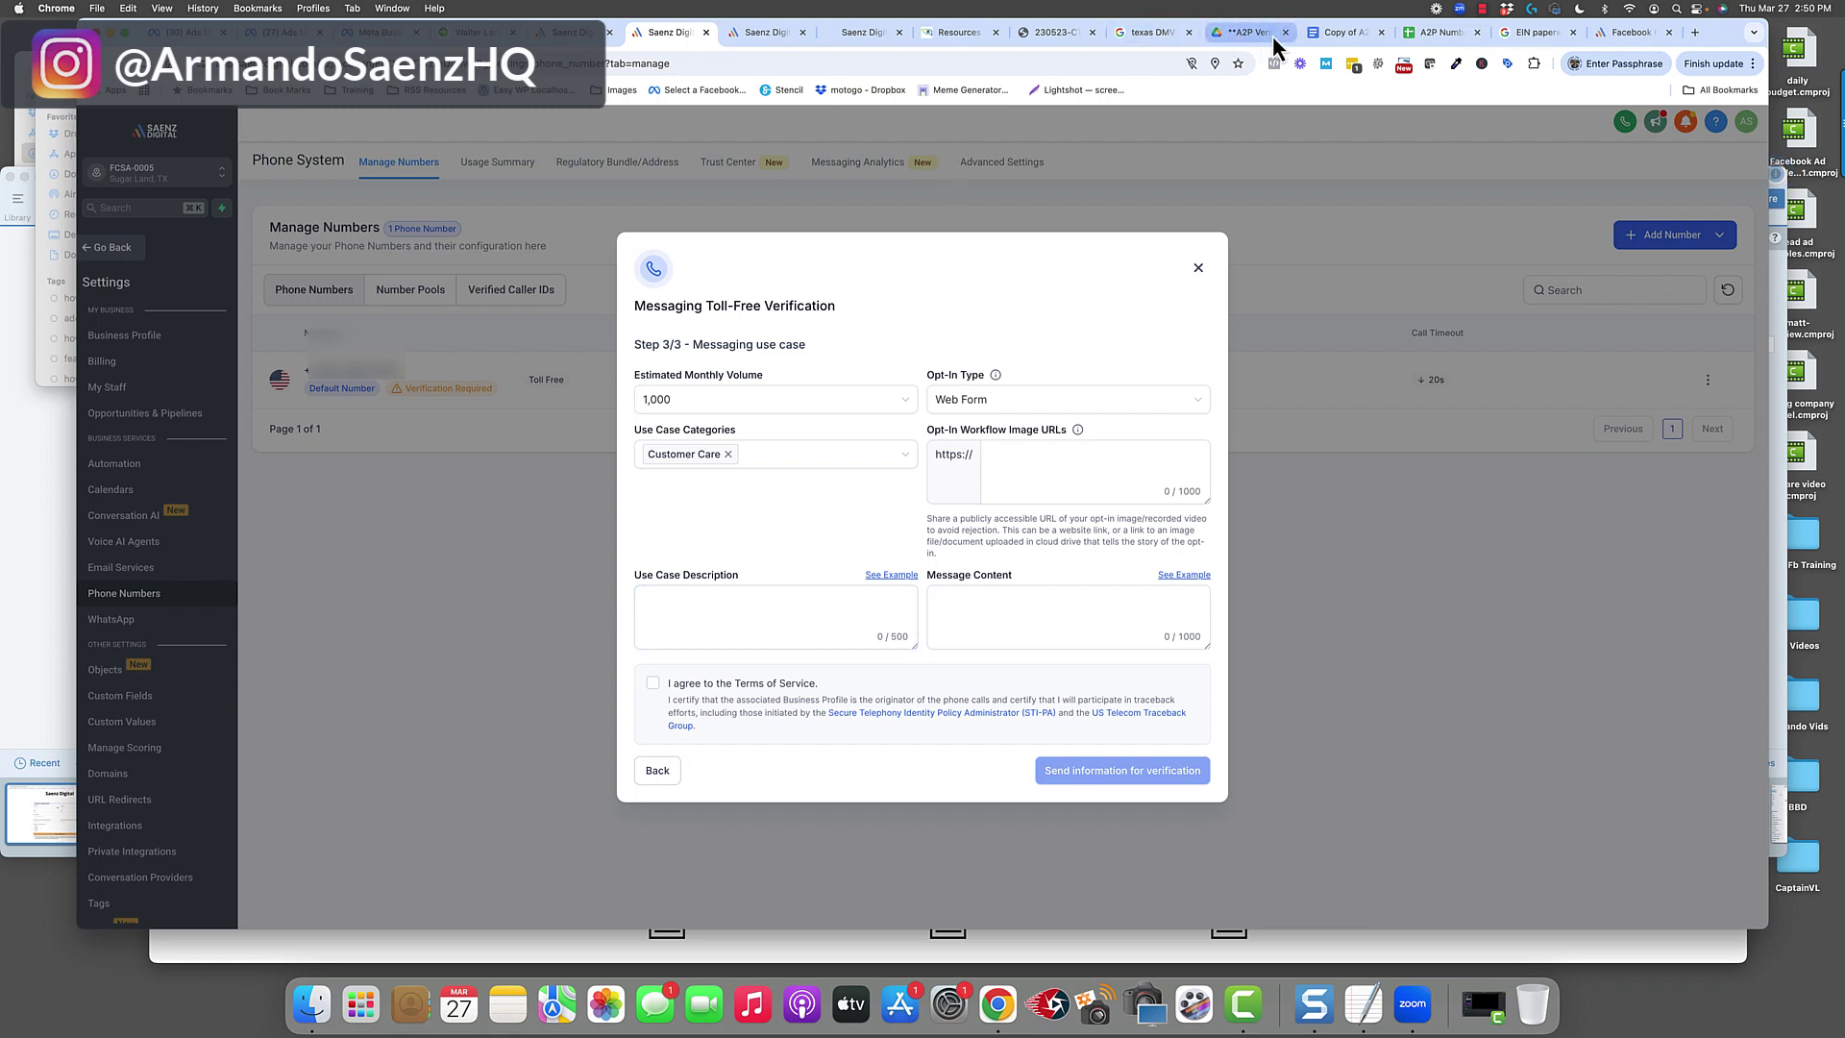
Paste the doc's sample use case paragraph into Use Case Description, replacing [YOUR_COMPANY] with Saenz Digital LLC.
click(1326, 37)
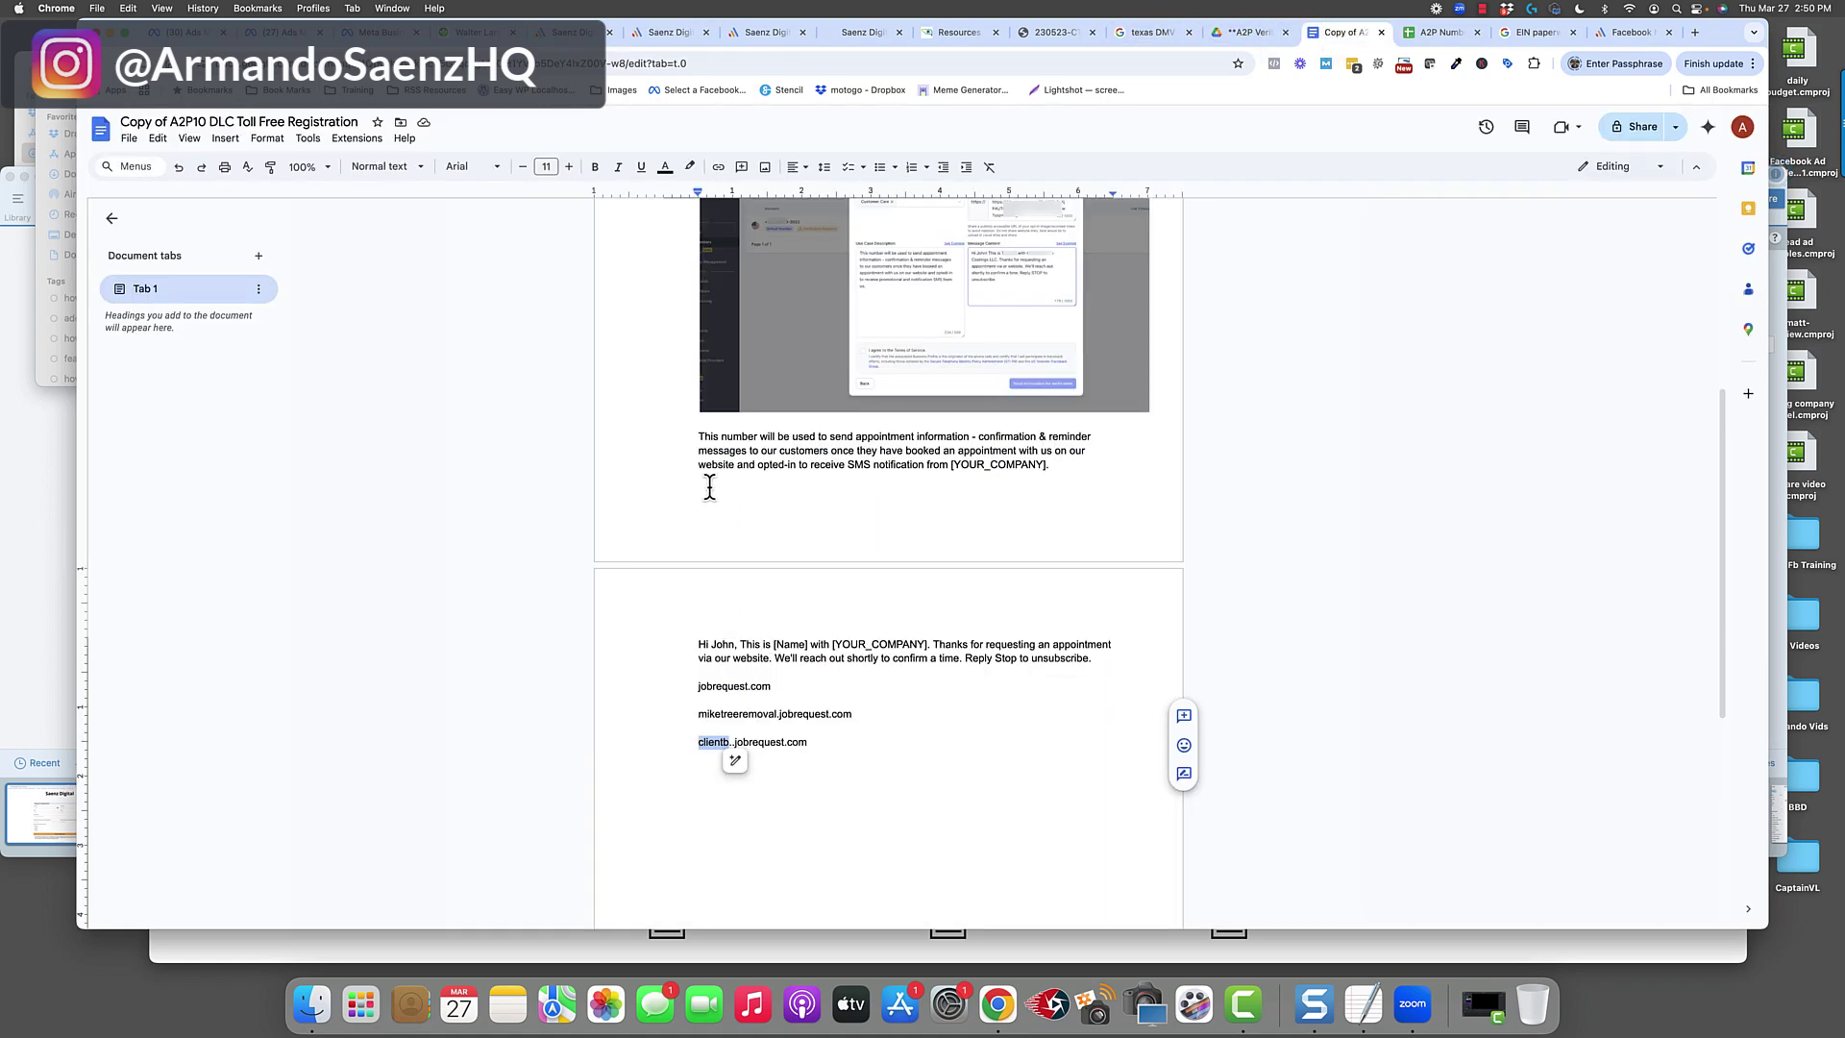
drag(699, 438, 1052, 468)
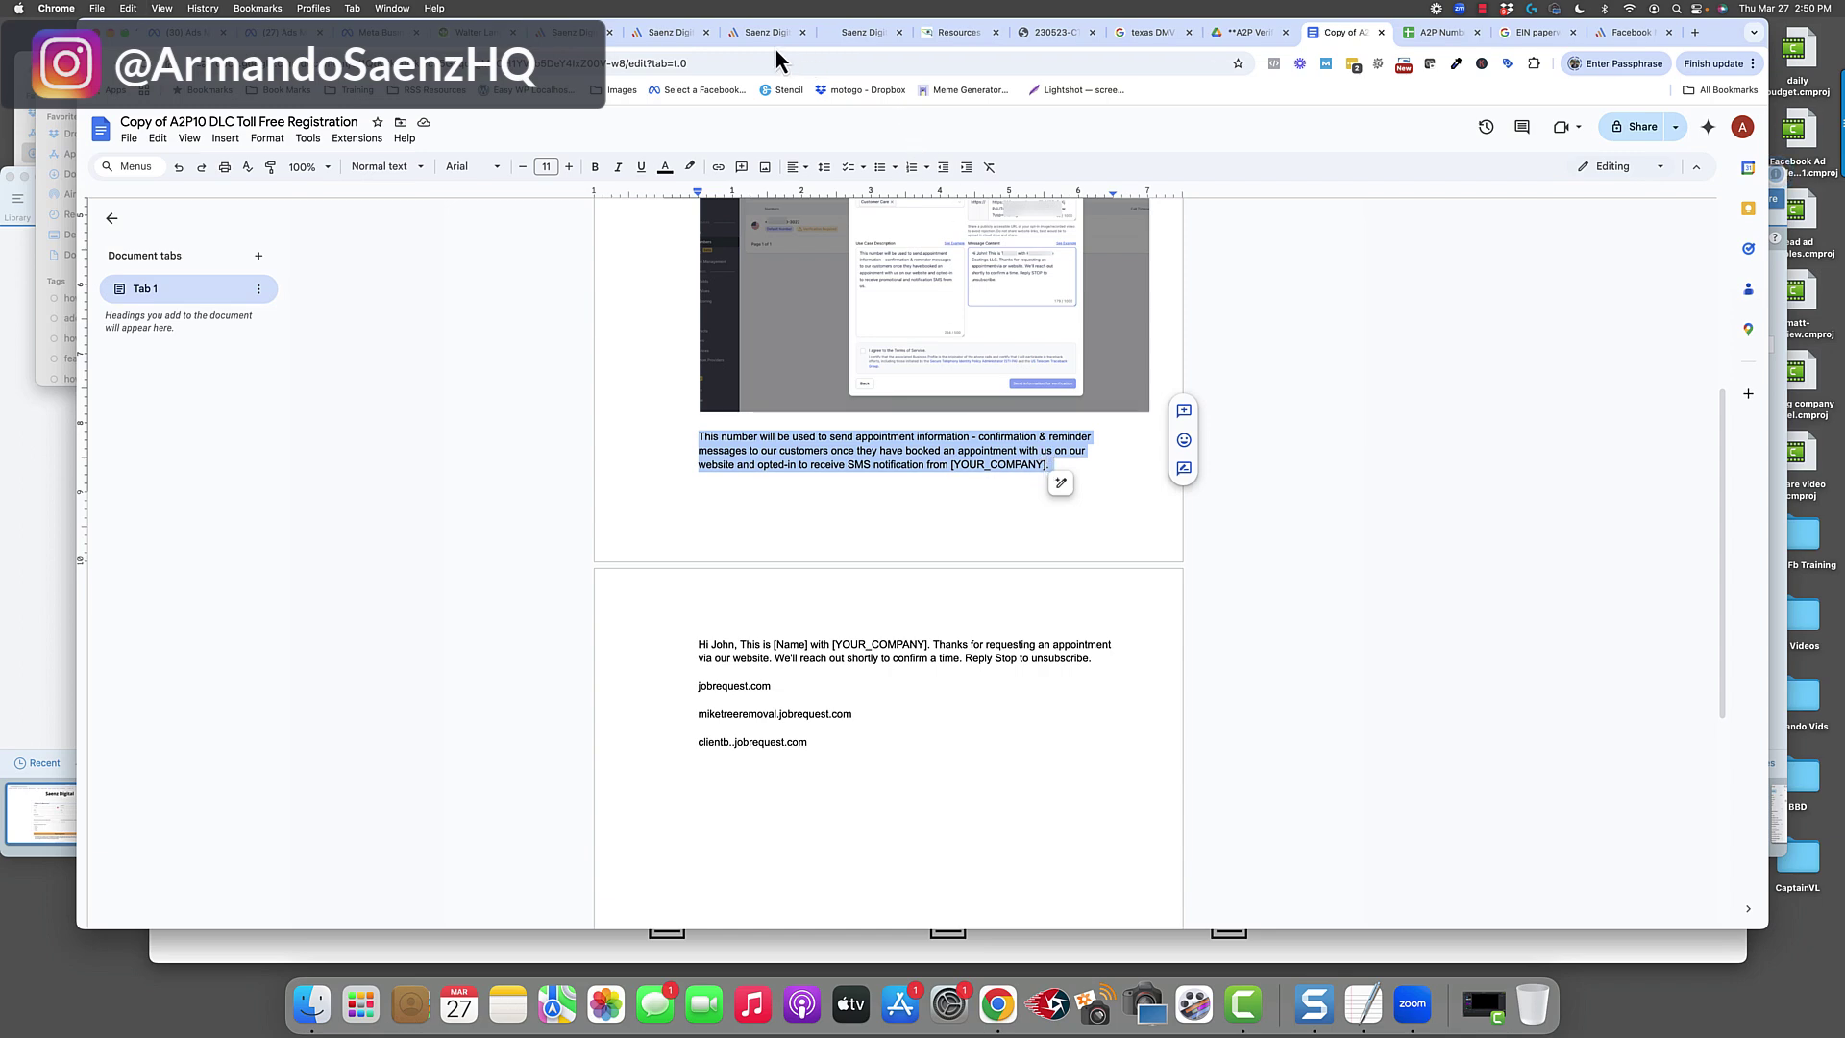
click(677, 36)
click(711, 593)
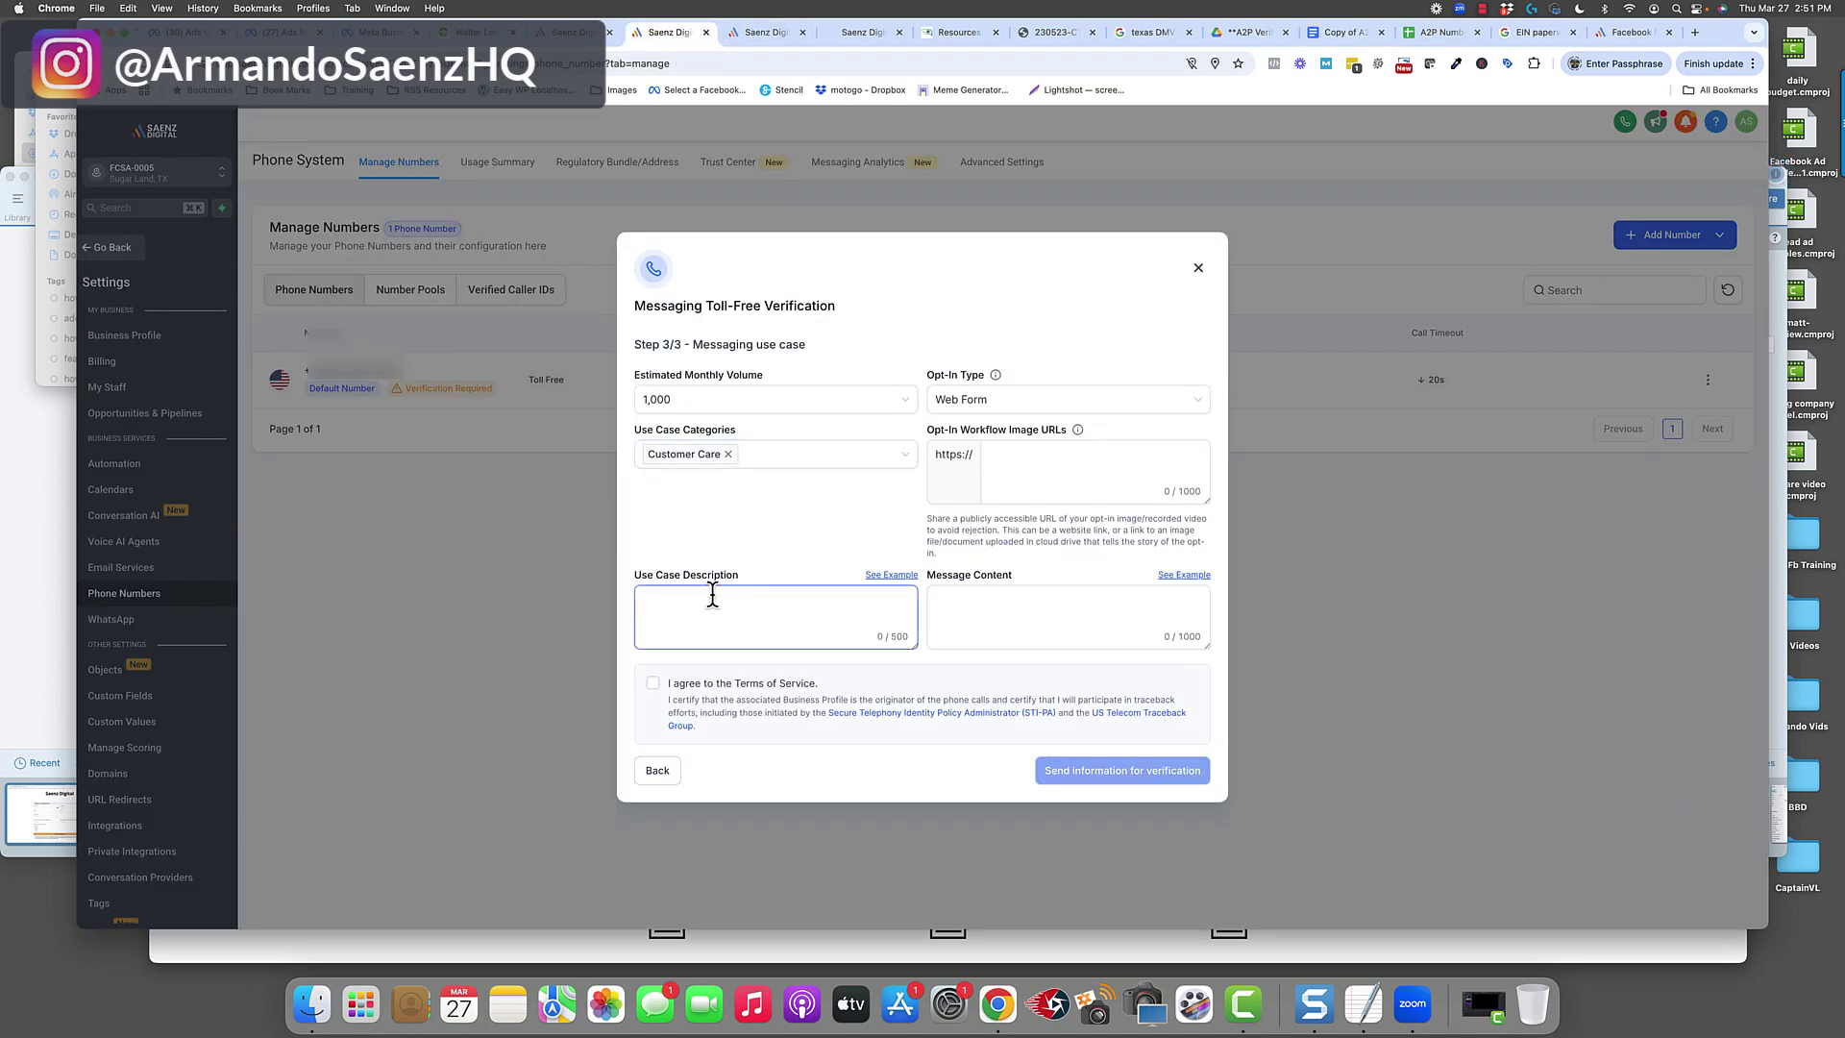
key(cmd+v)
drag(910, 644, 913, 684)
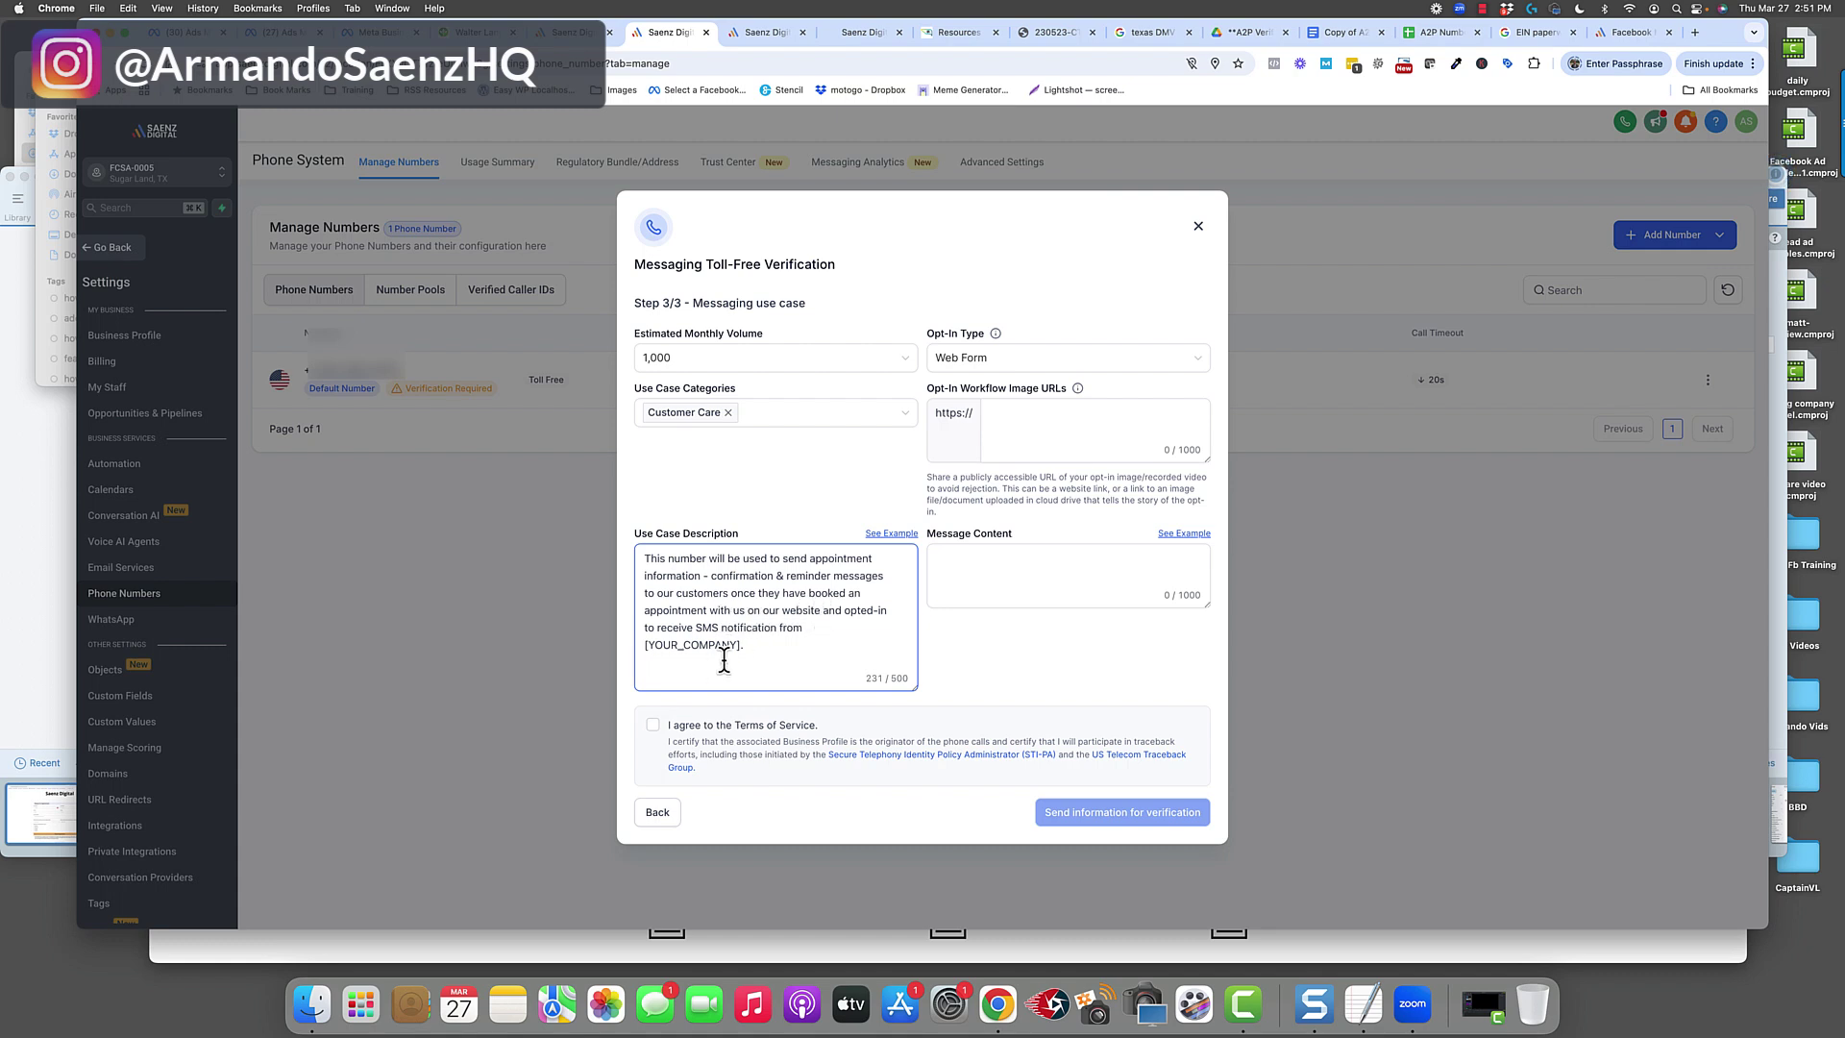
drag(748, 649, 647, 649)
key(BackSpace)
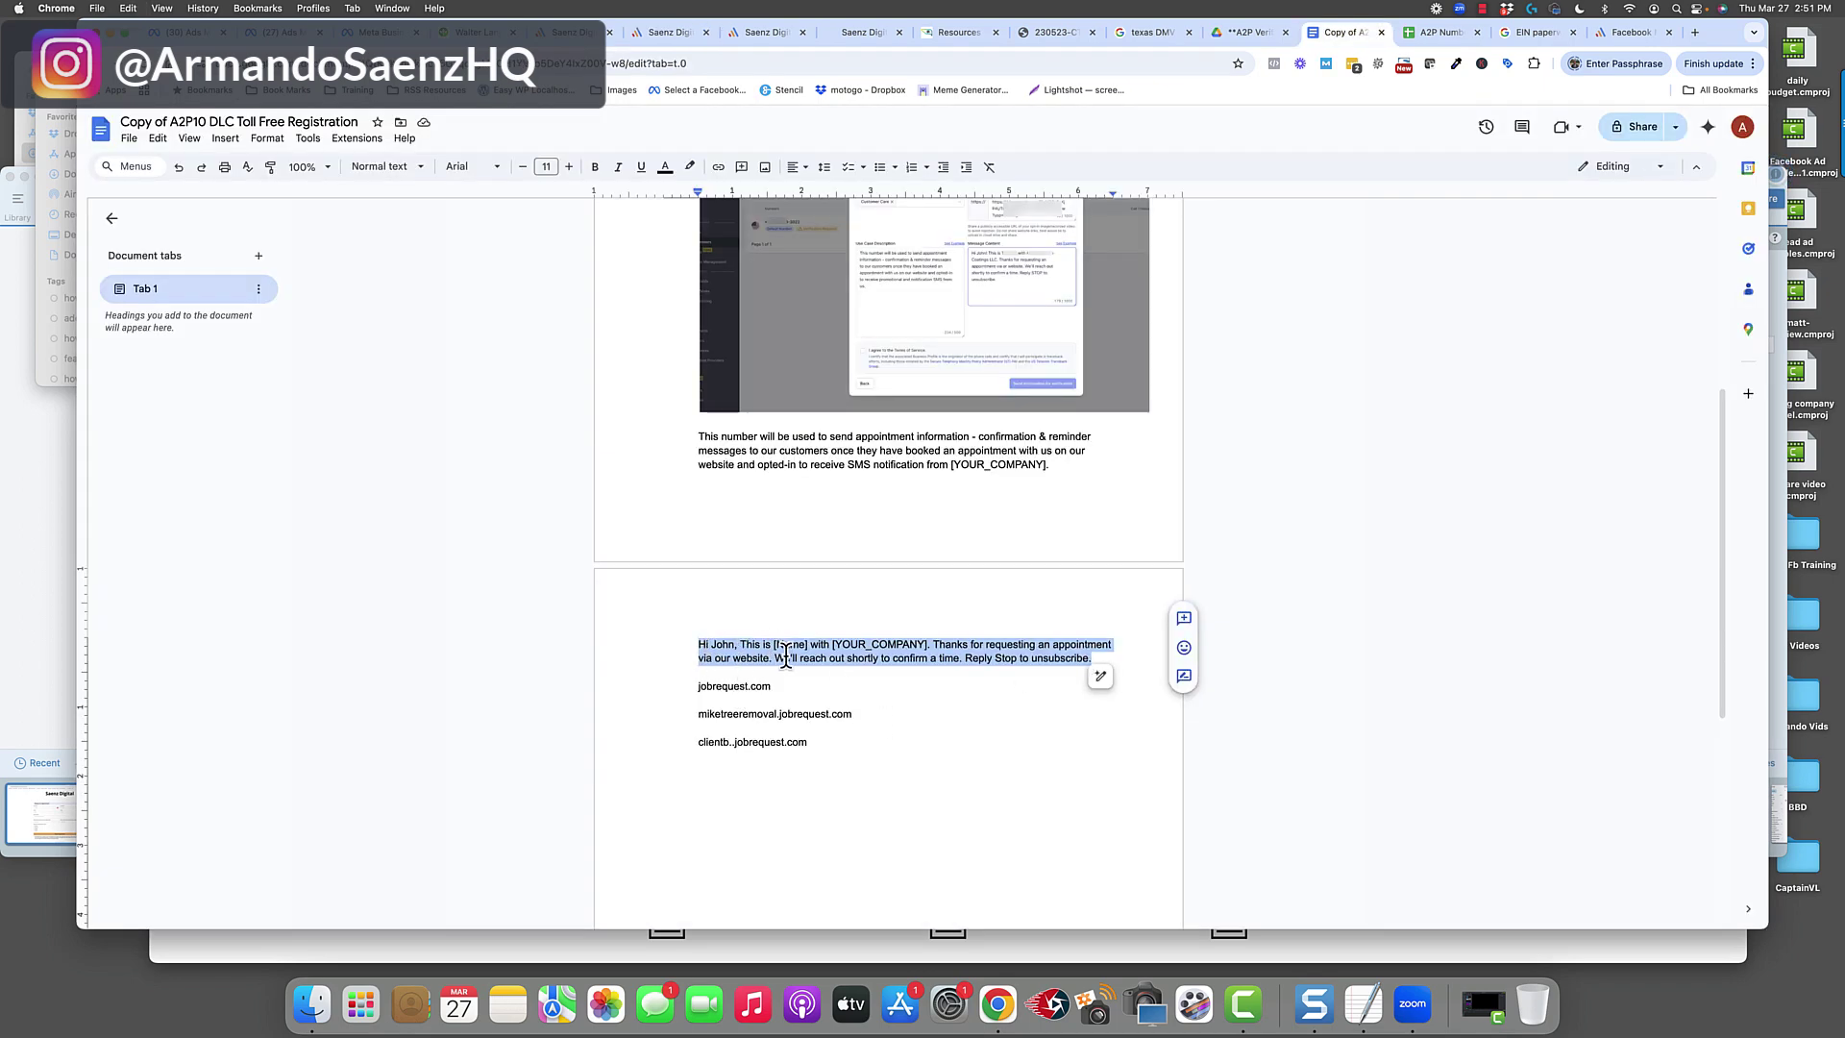
Paste the sample 'Hi John' appointment message into Message Content and enlarge the box.
click(676, 38)
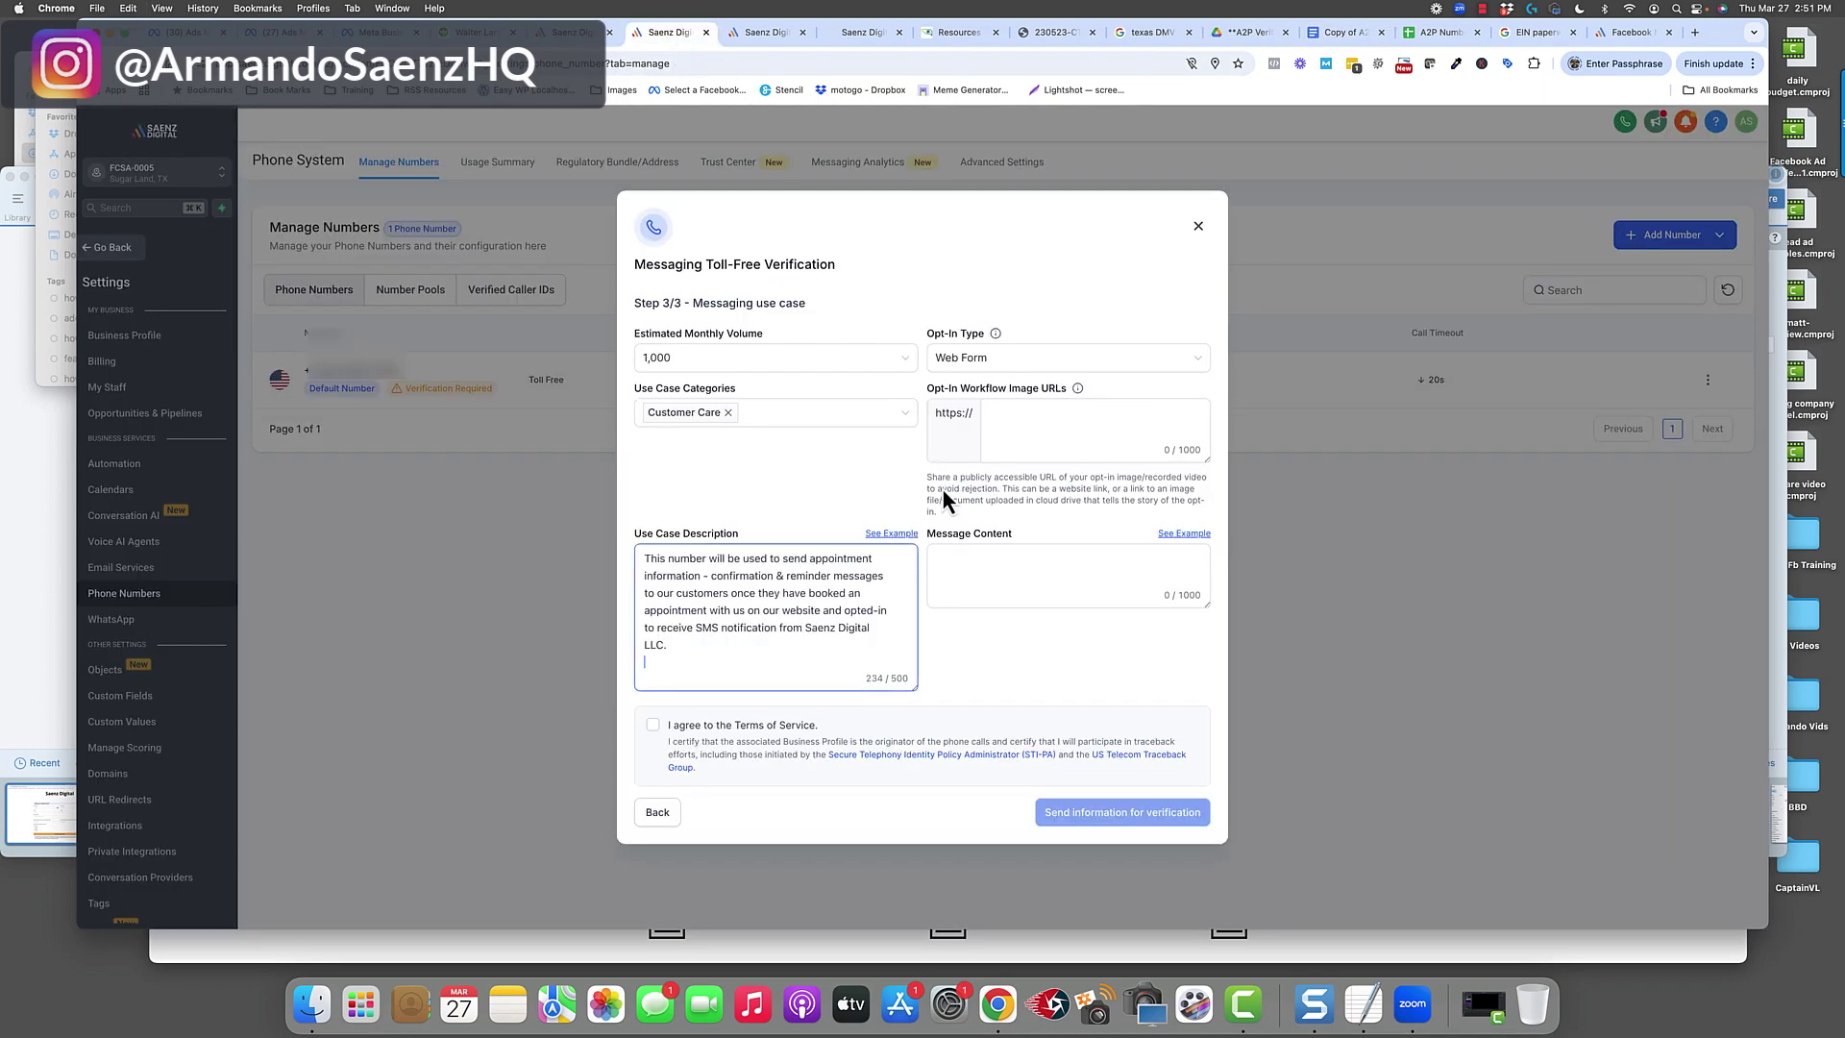
click(960, 564)
text(Hi John, This is [Name] with [YOUR_COMPANY]. Thanks for requesting an appointment via our website. We'll reach out shortly to confirm a time. Reply Stop to unsubscribe.)
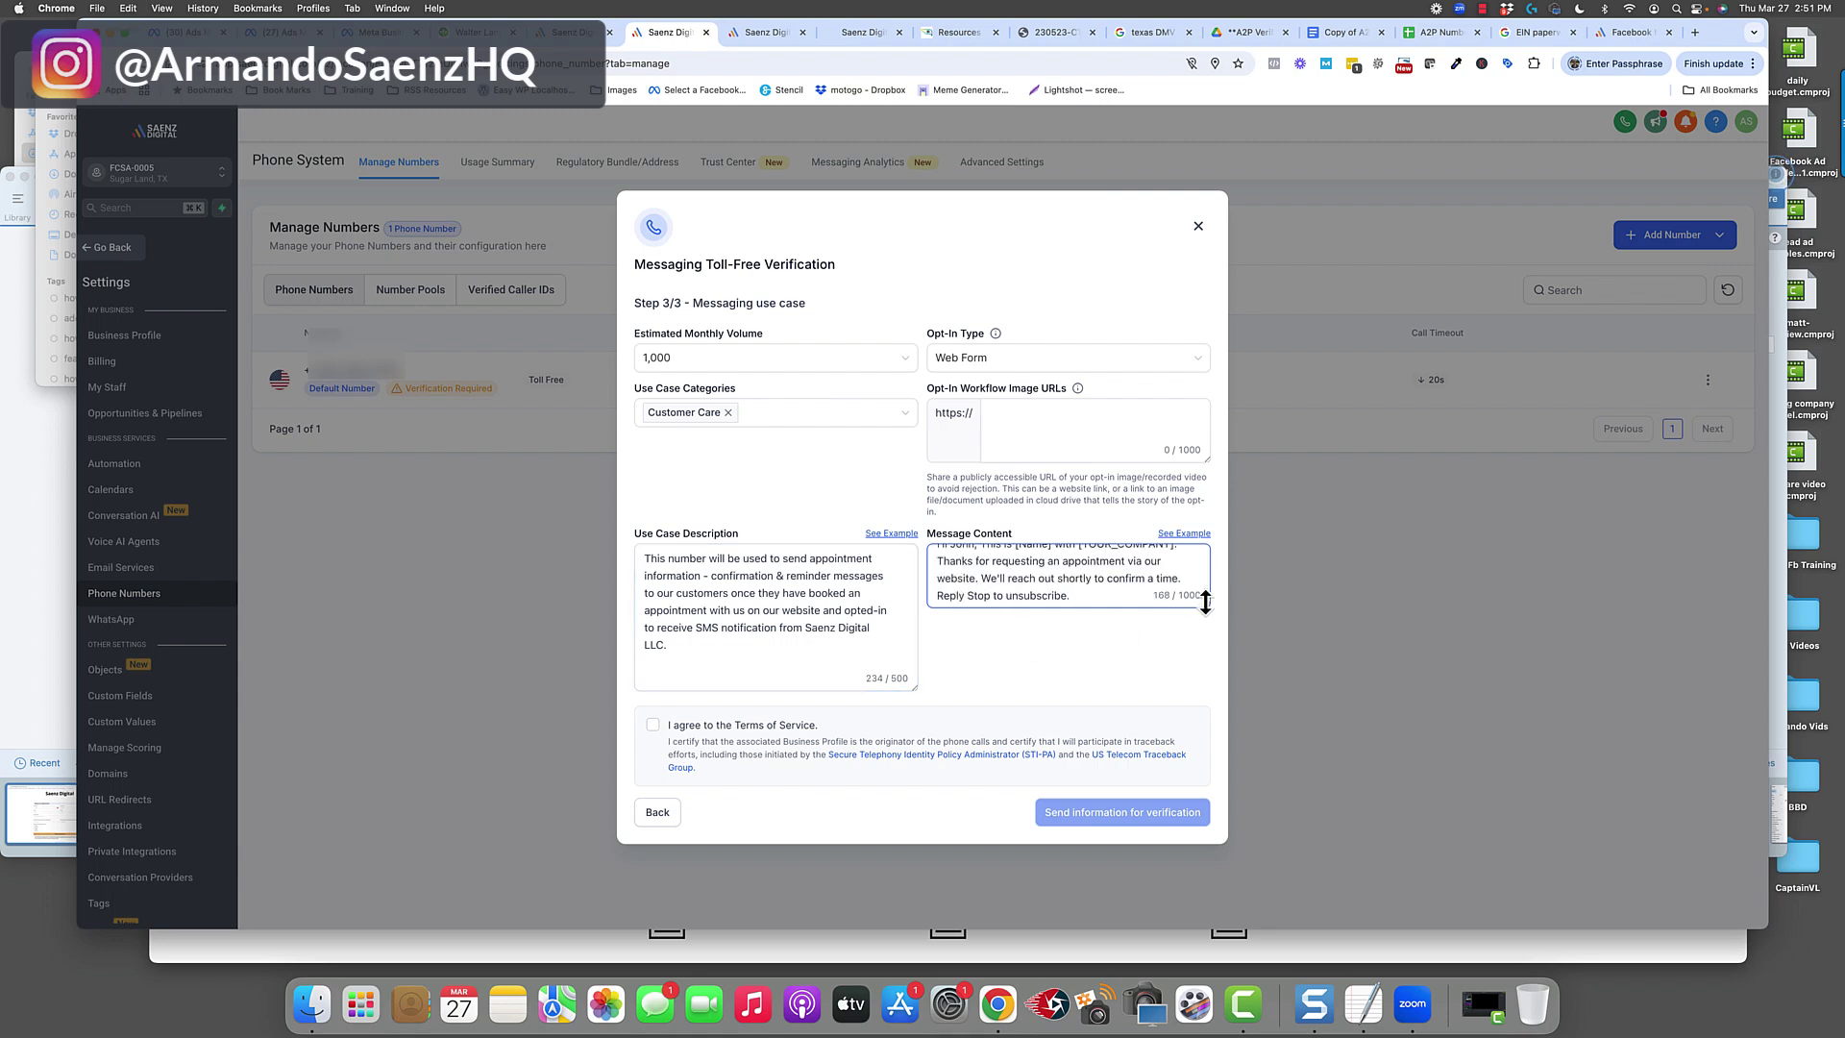
drag(1206, 604, 1206, 679)
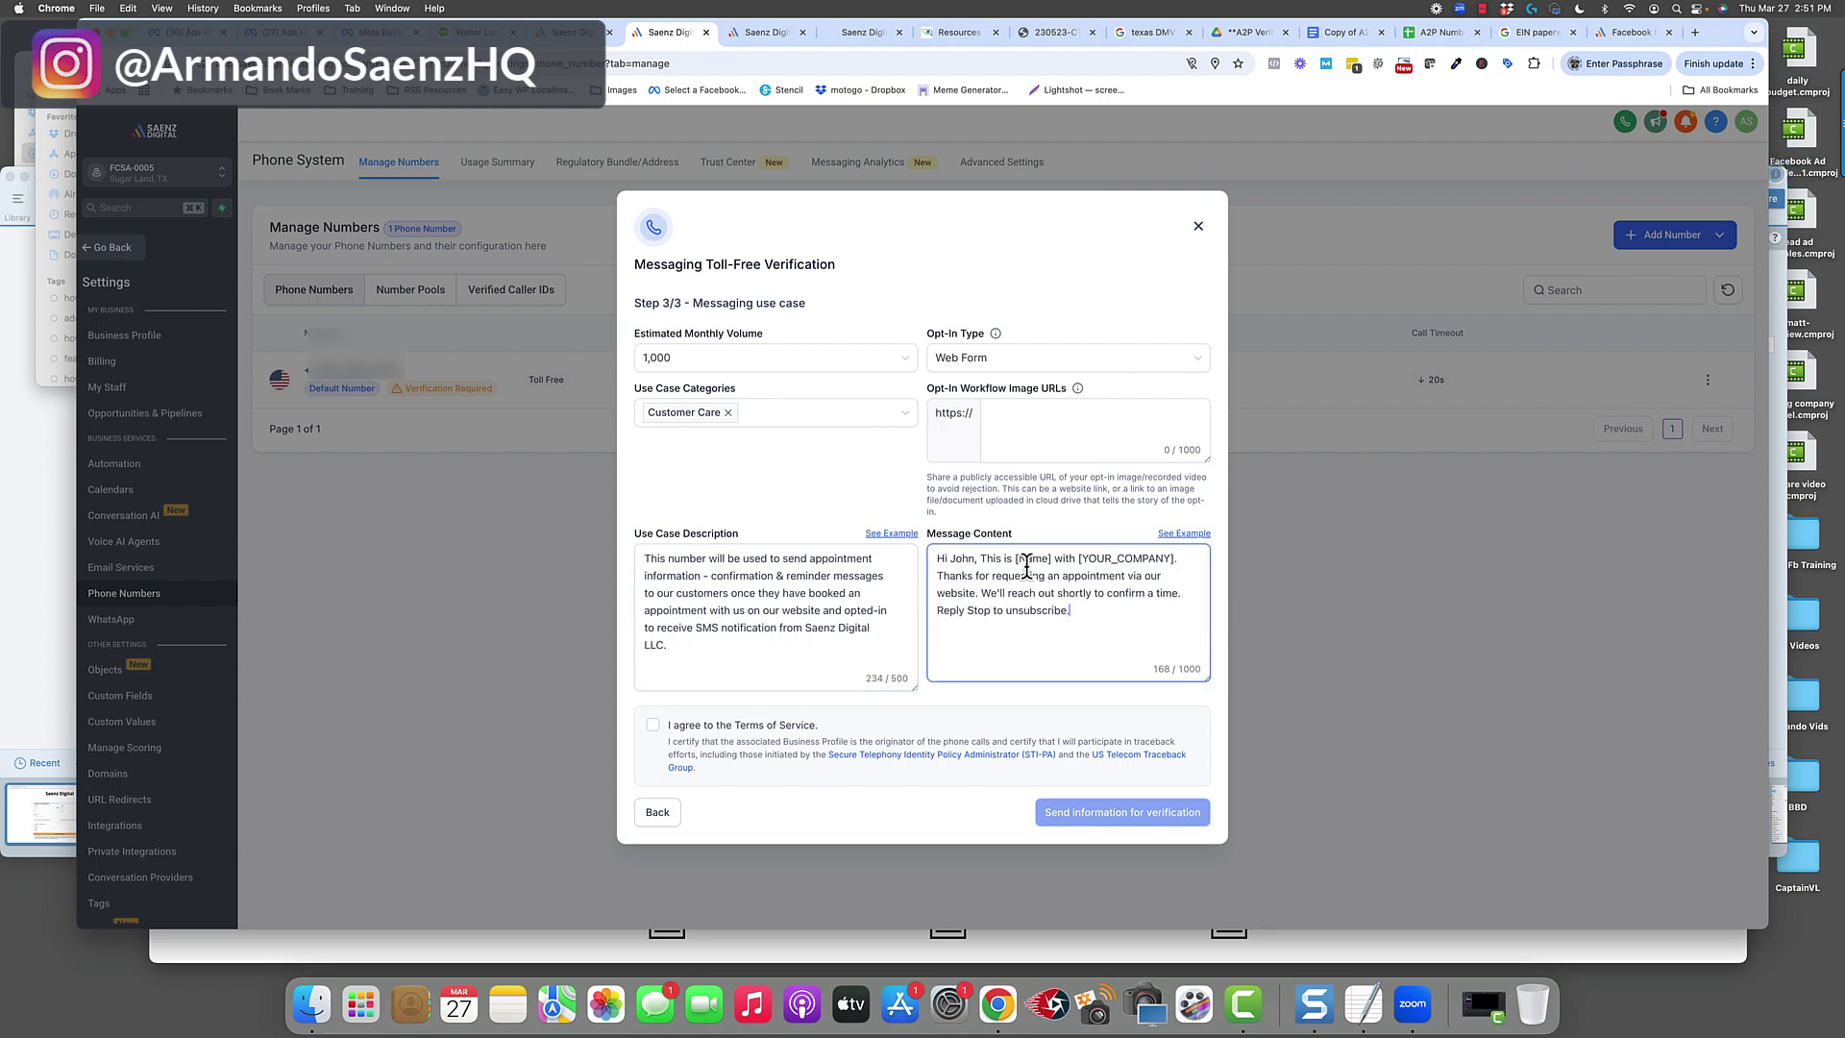
Replace [Name] with the sender's first name and [YOUR_COMPANY] with Saenz Digital LLC.
drag(1053, 561, 1022, 562)
text(Armando)
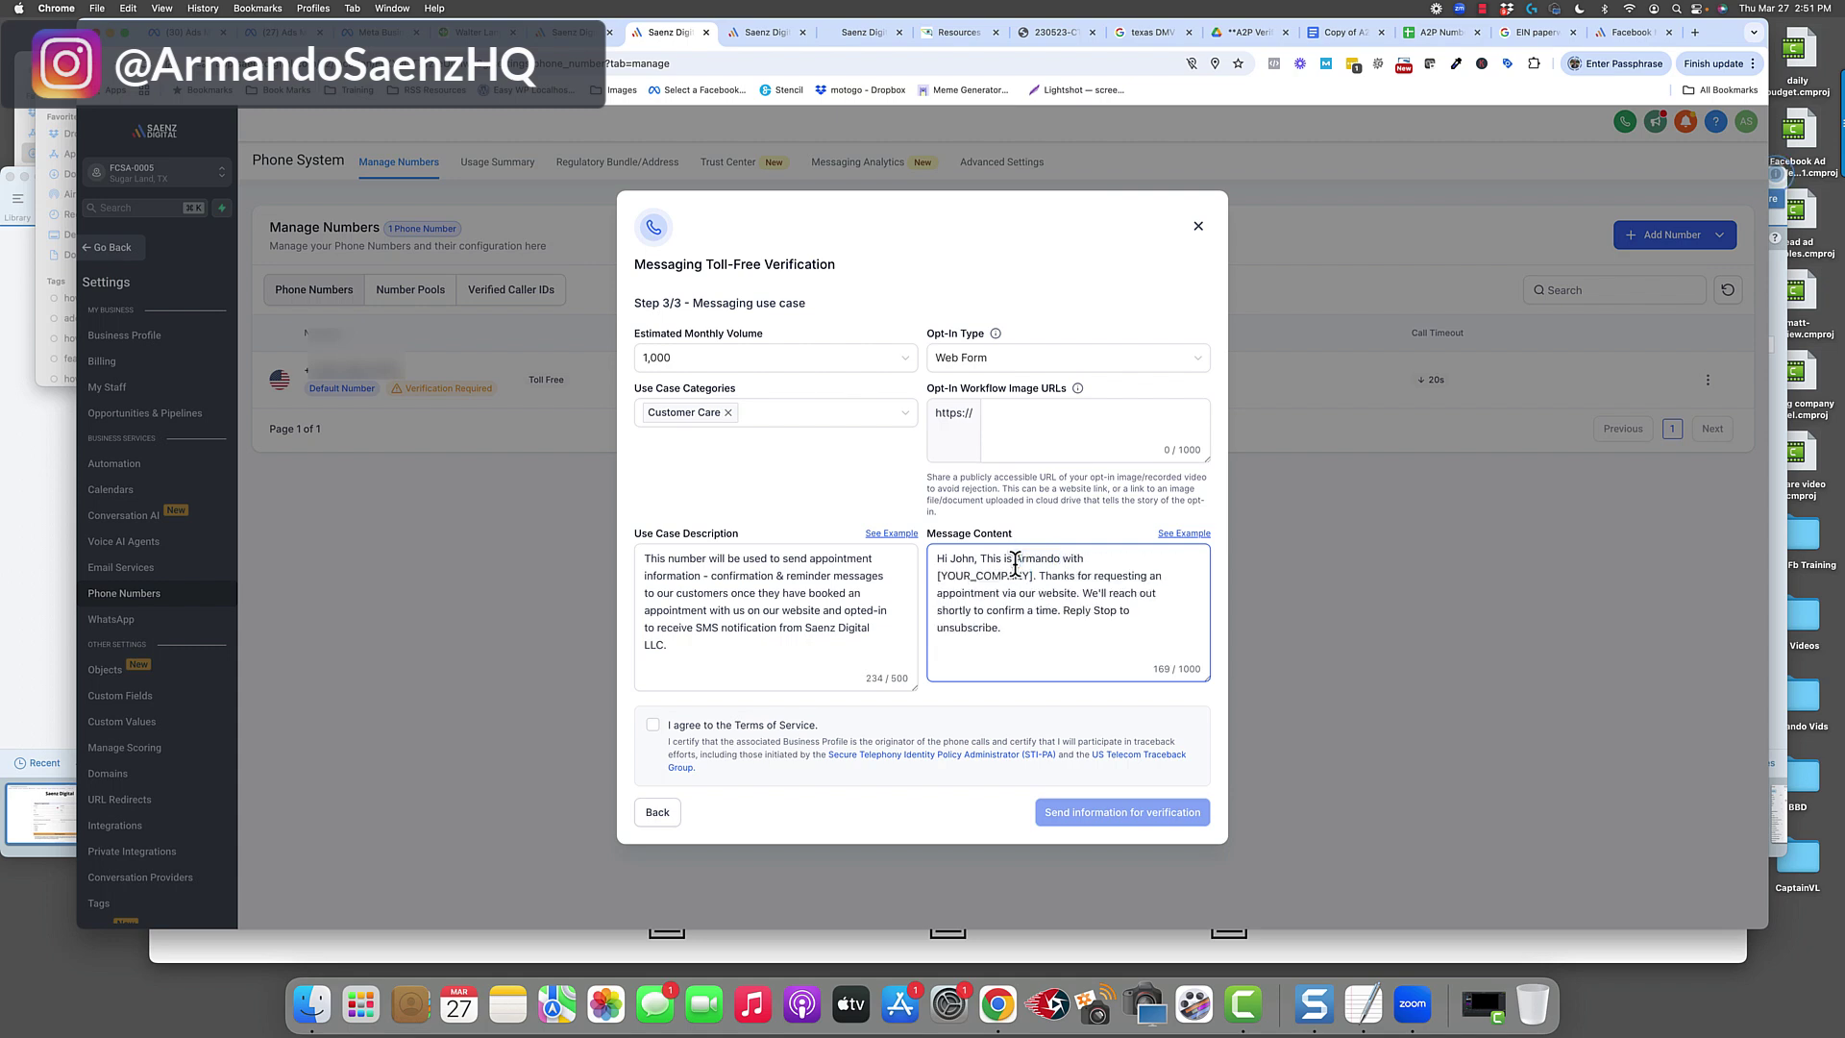
drag(1033, 576, 938, 579)
text(Saenz)
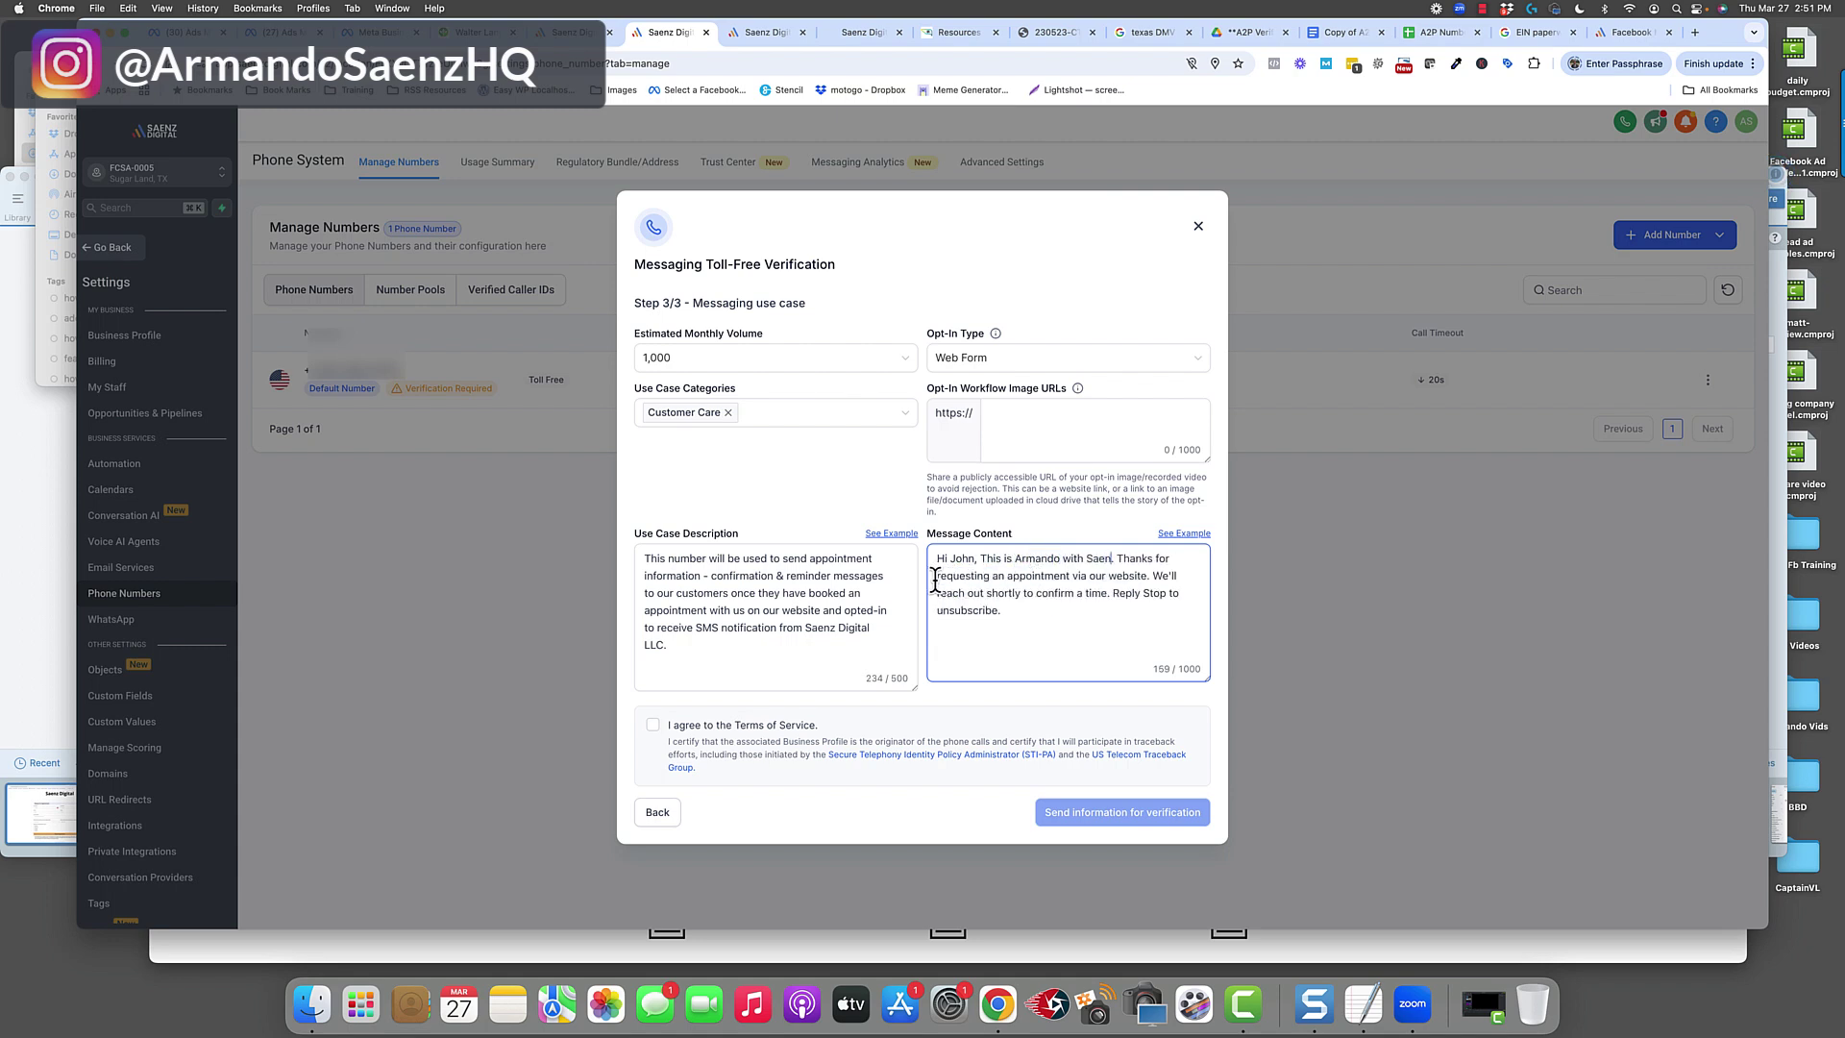
text( D.)
click(672, 633)
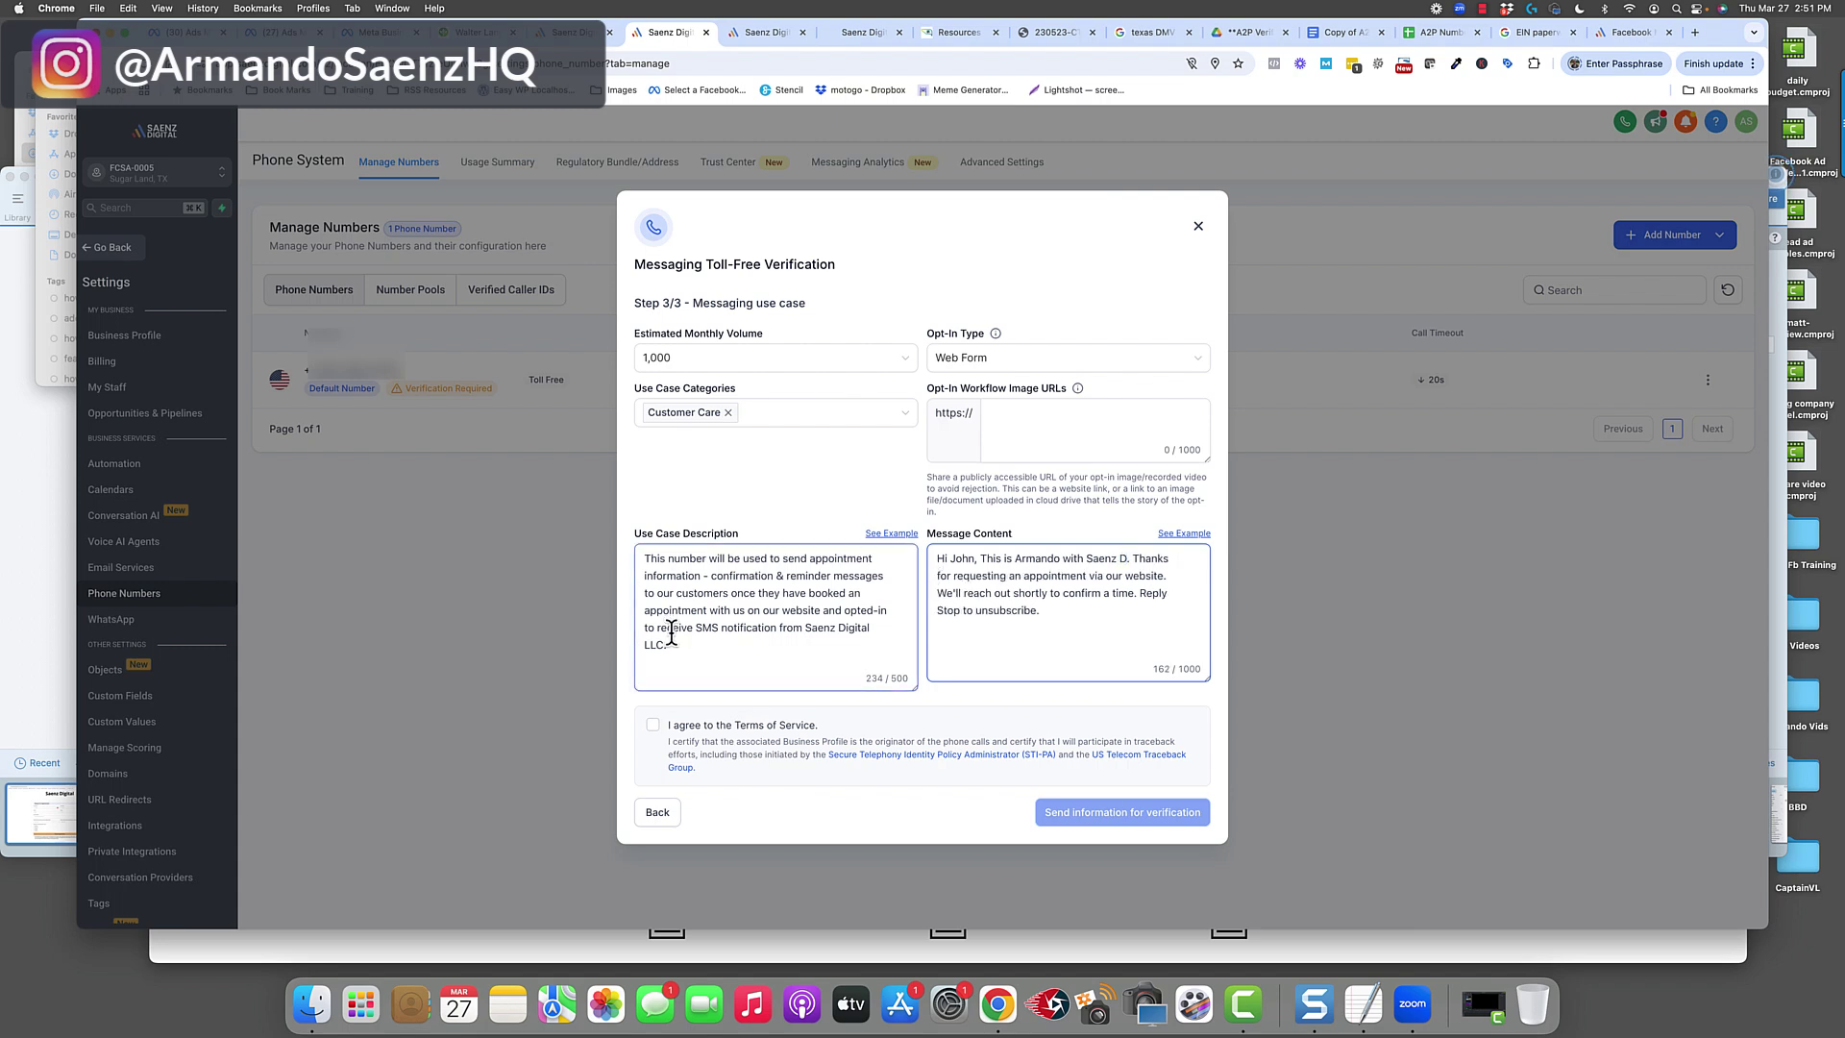
drag(805, 629, 809, 646)
key(super+c)
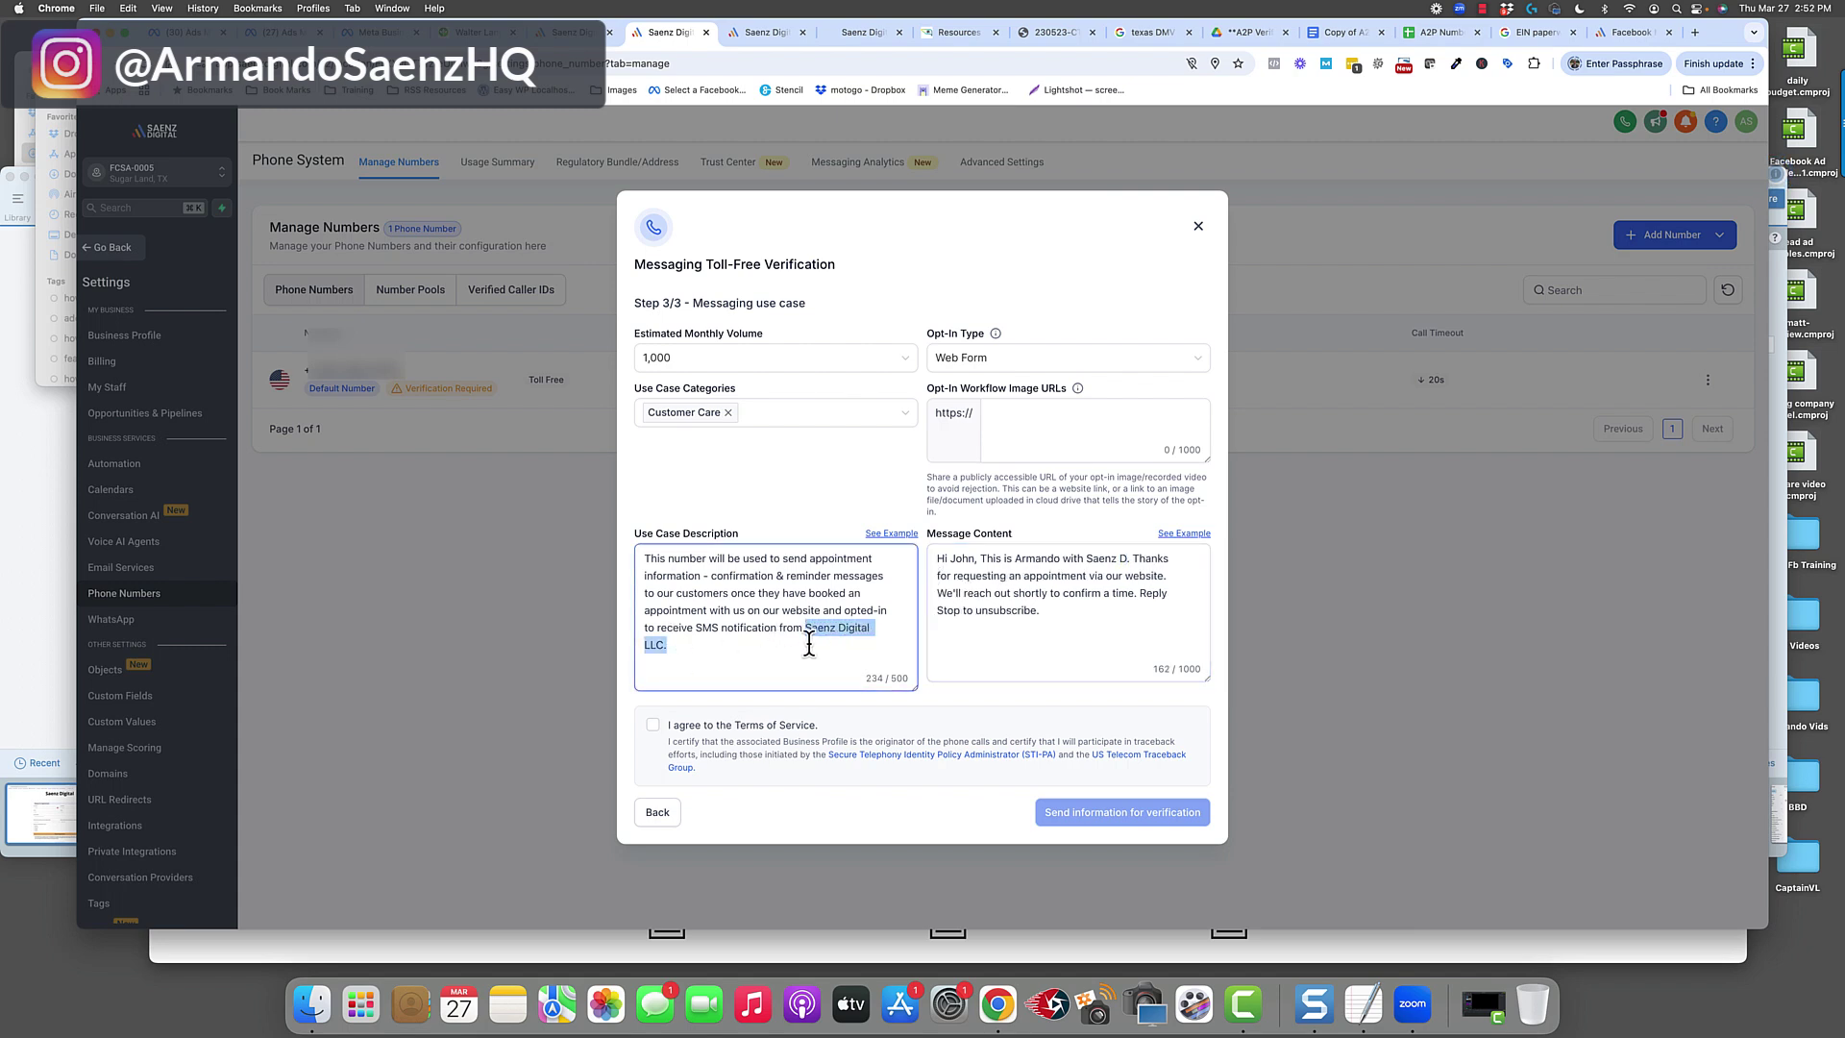
click(1126, 558)
drag(1125, 559, 1087, 561)
key(super+v)
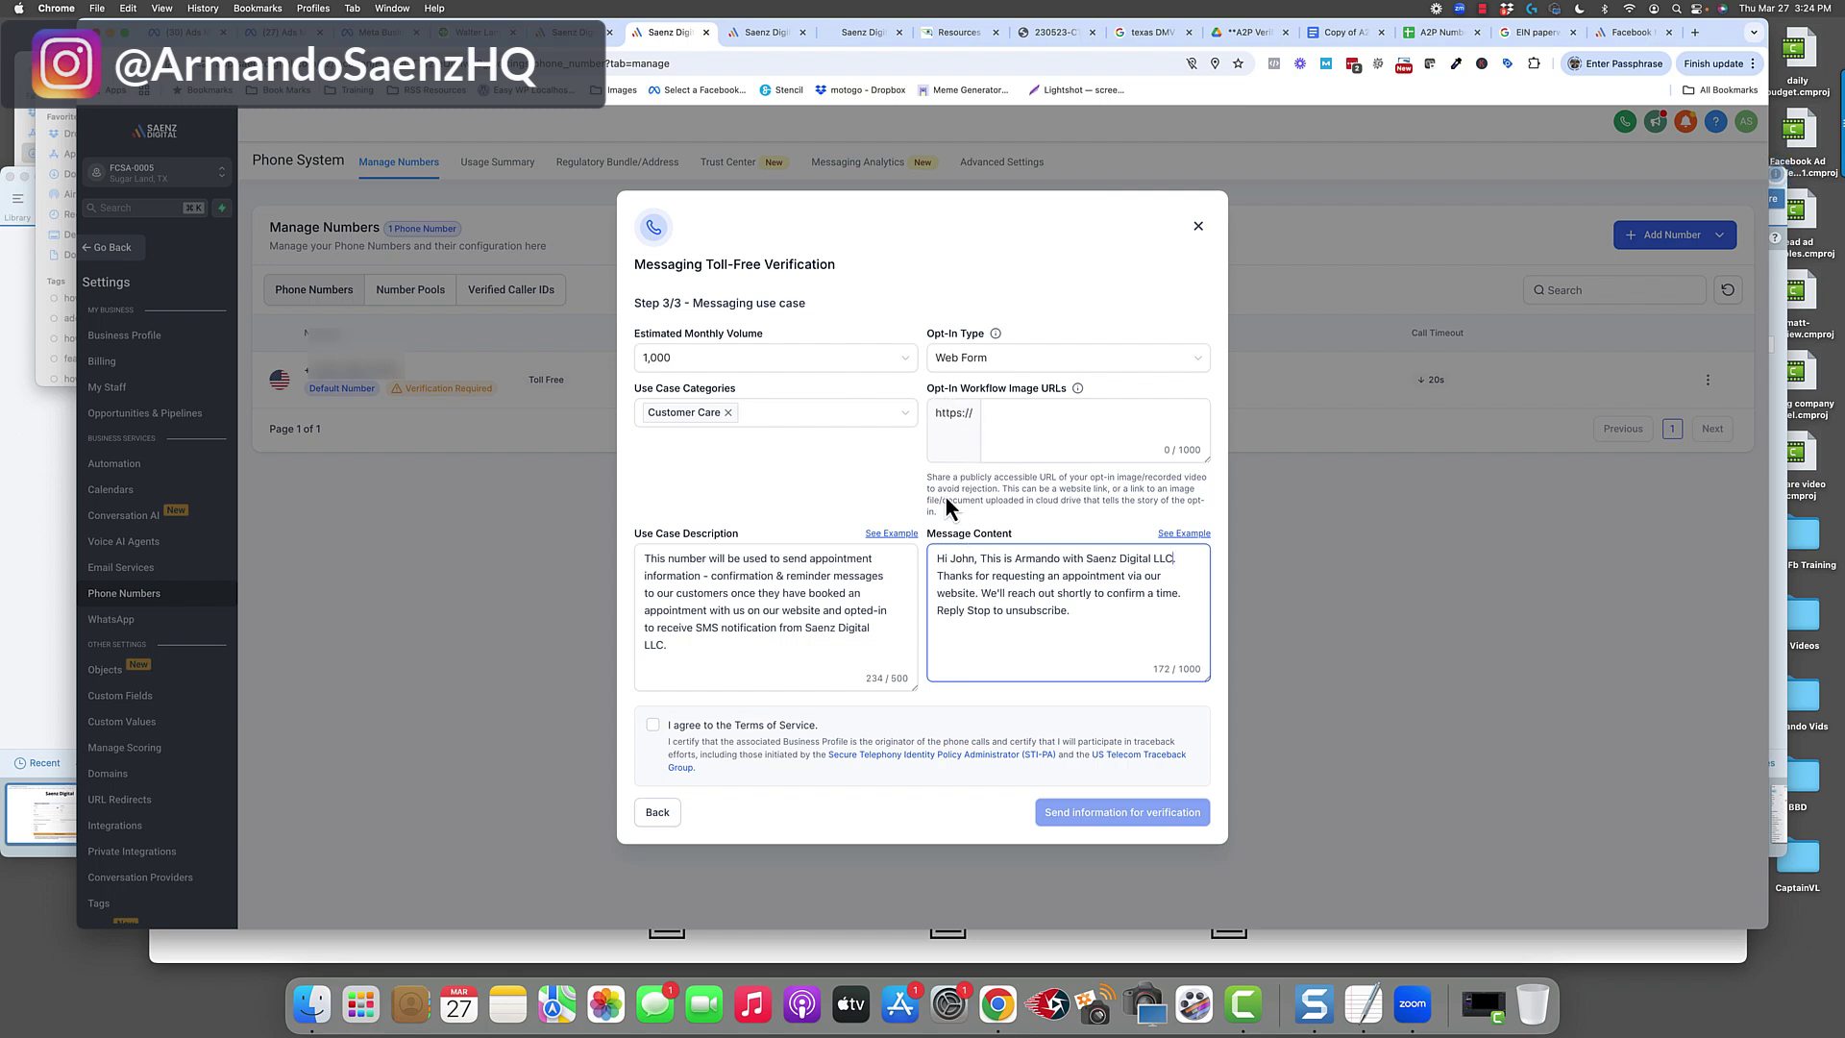
drag(928, 478, 1079, 480)
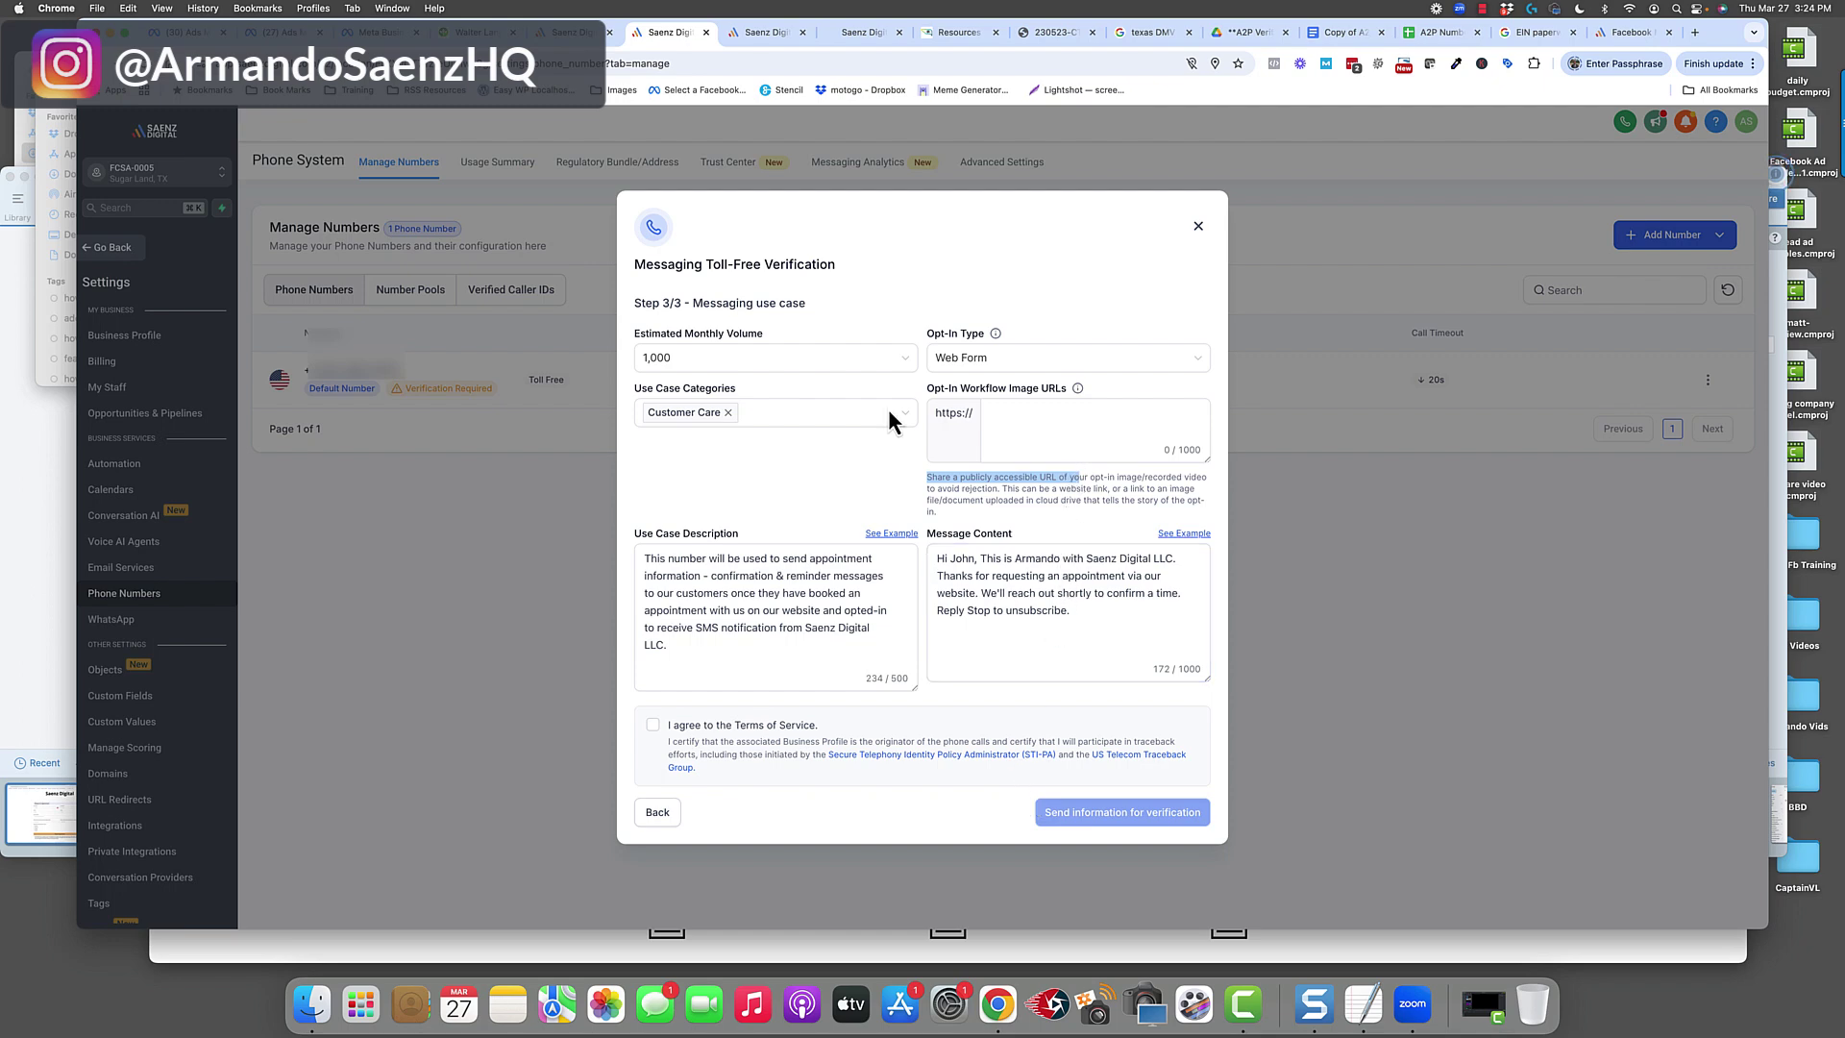
Review the arrow-marked Snagit capture of the appointment form, then open the A2P Verification Drive folder.
click(865, 39)
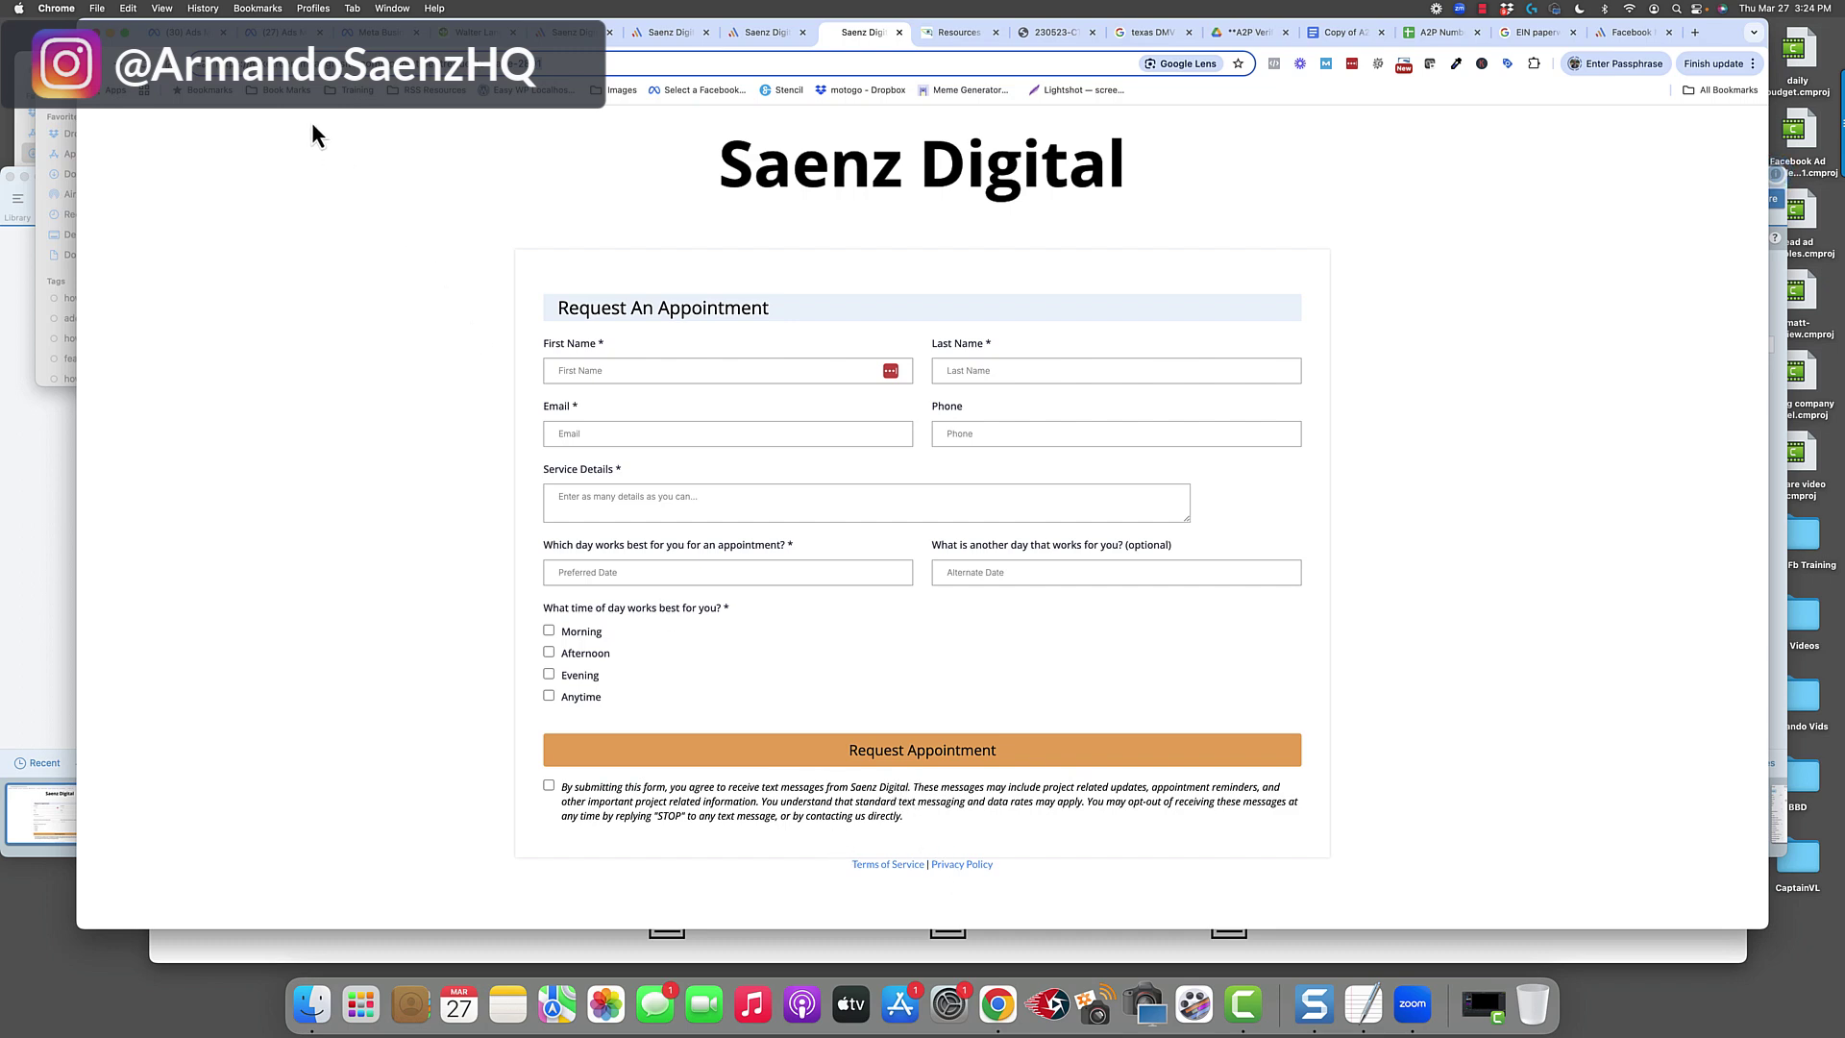
key(super+Tab)
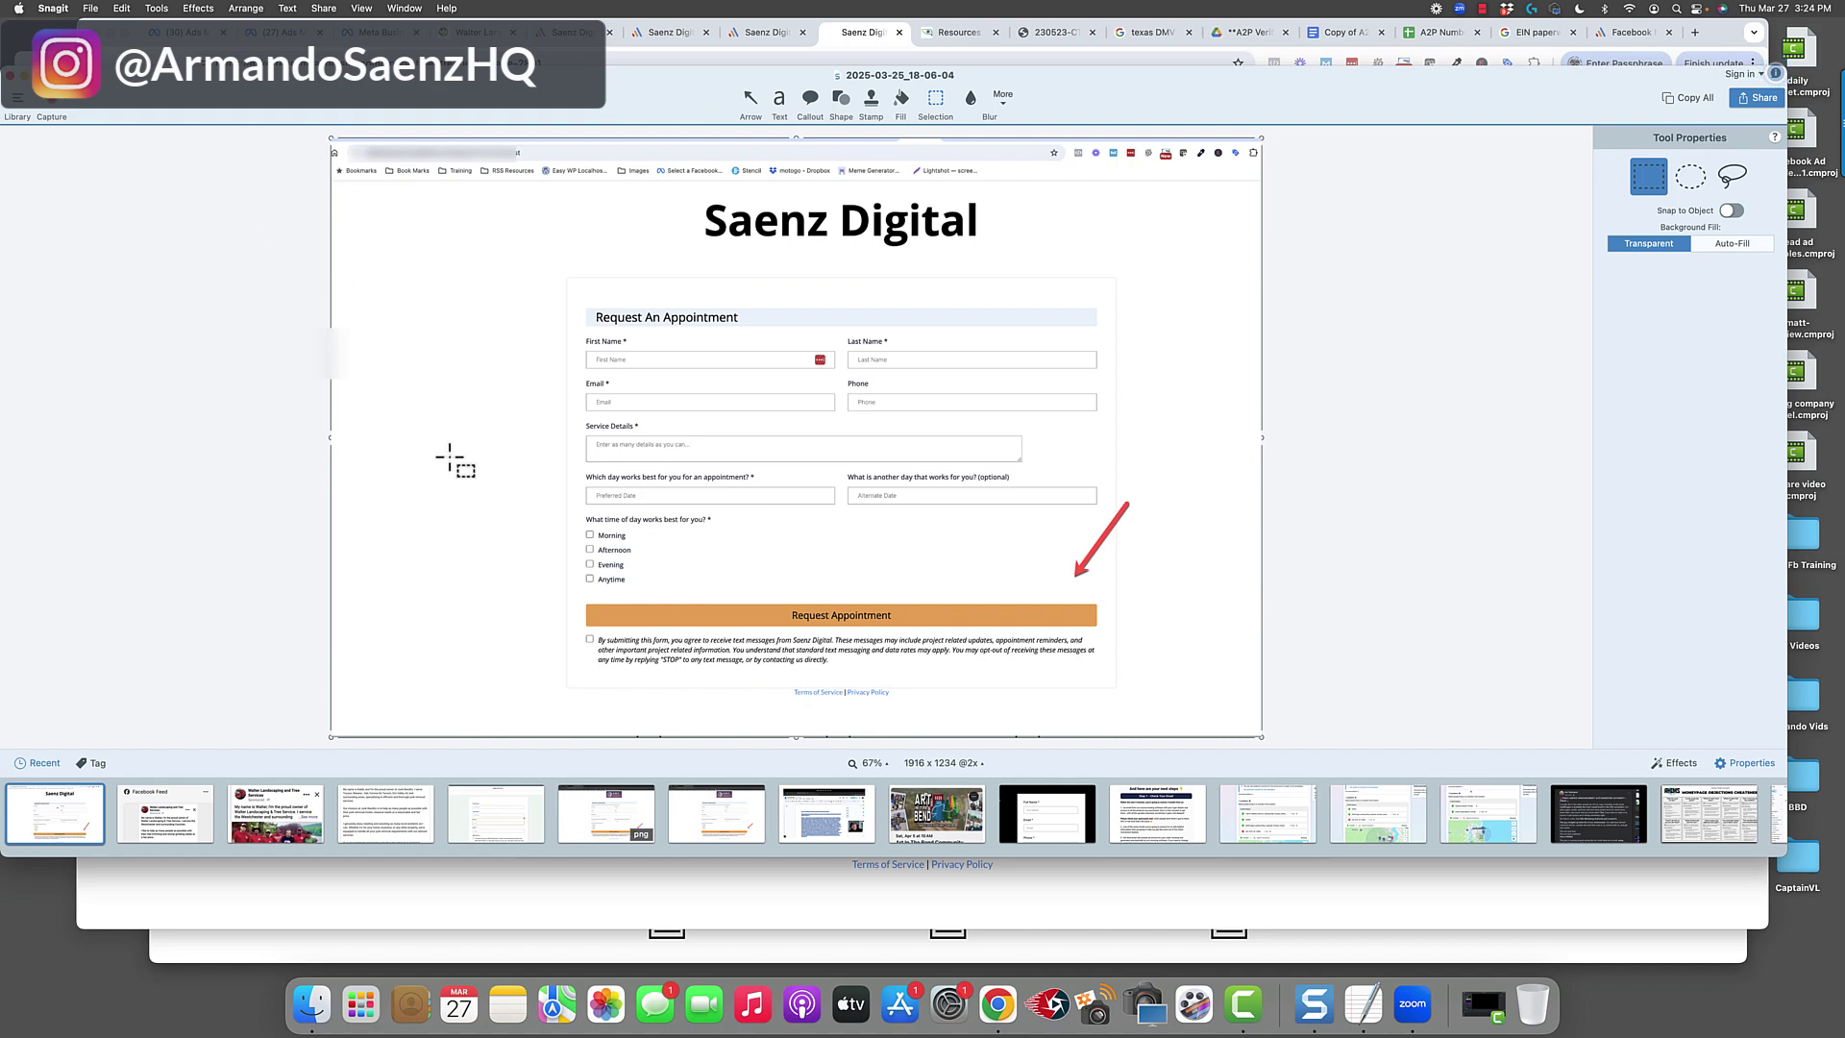
click(1240, 35)
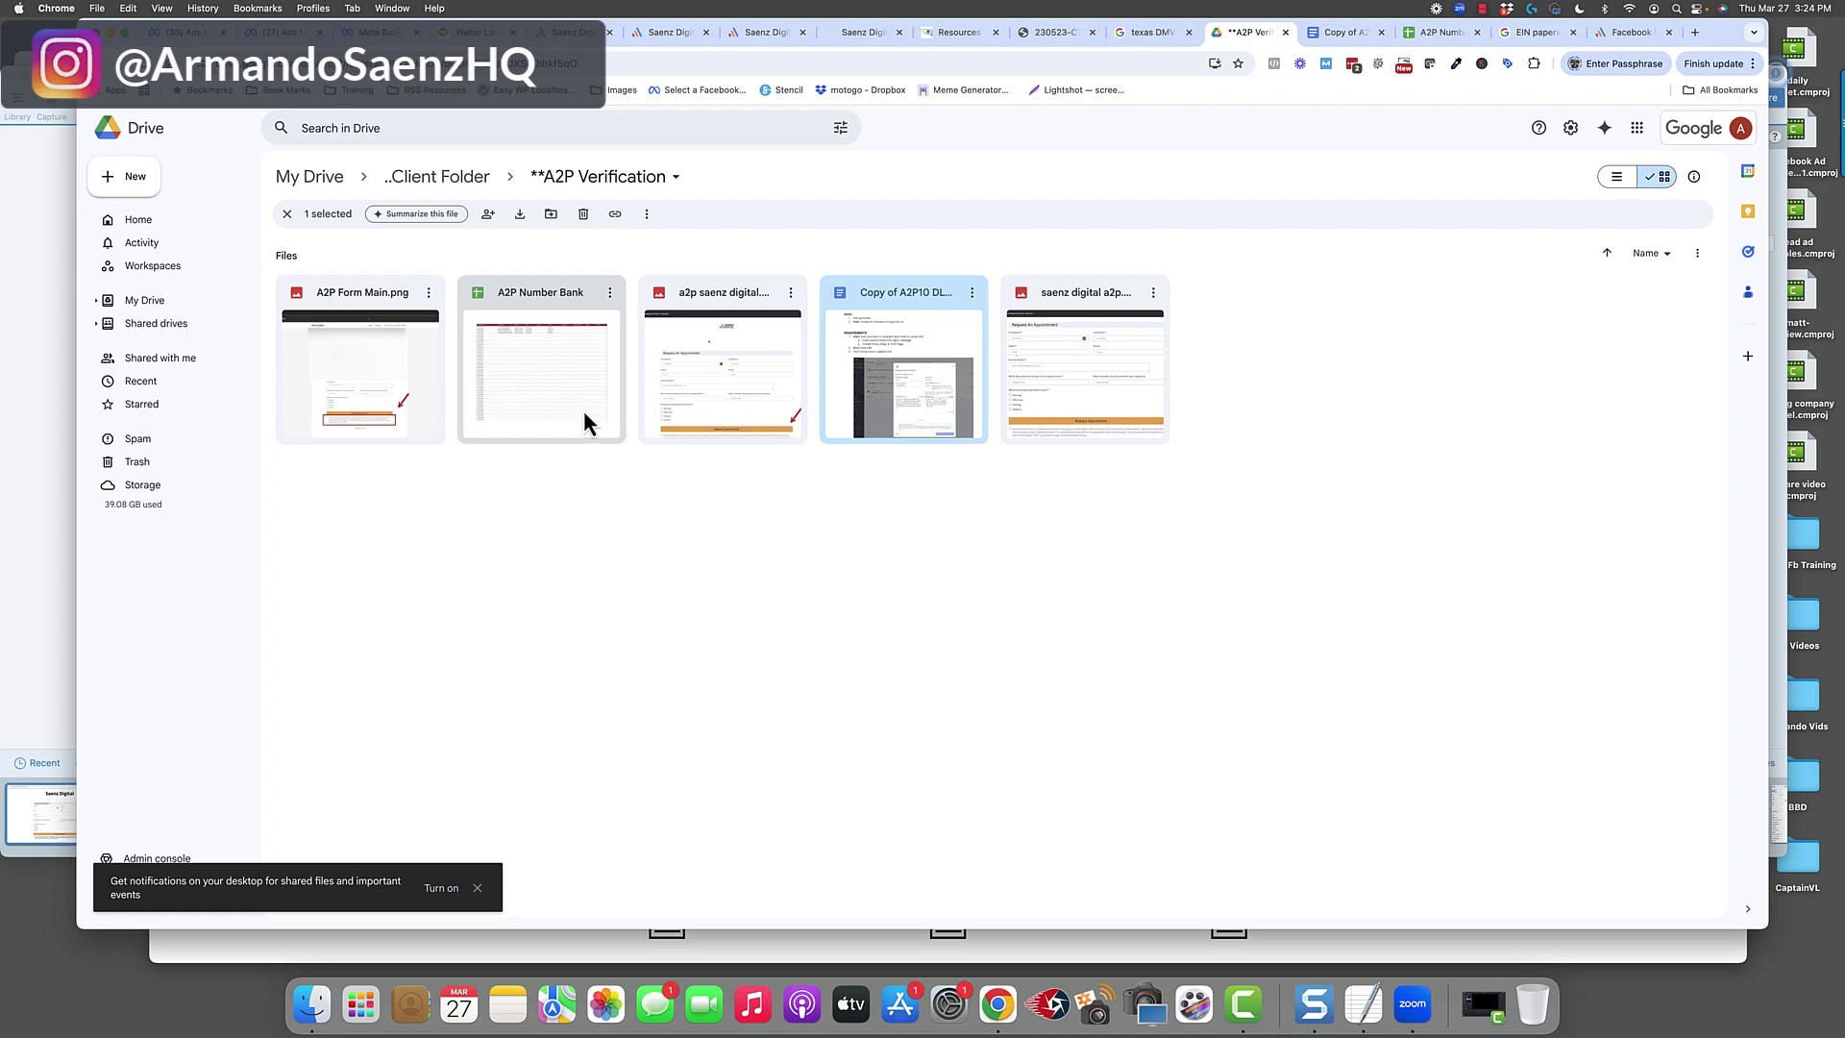
Share a2p saenz digital.png with anyone with the link and copy its link.
click(792, 295)
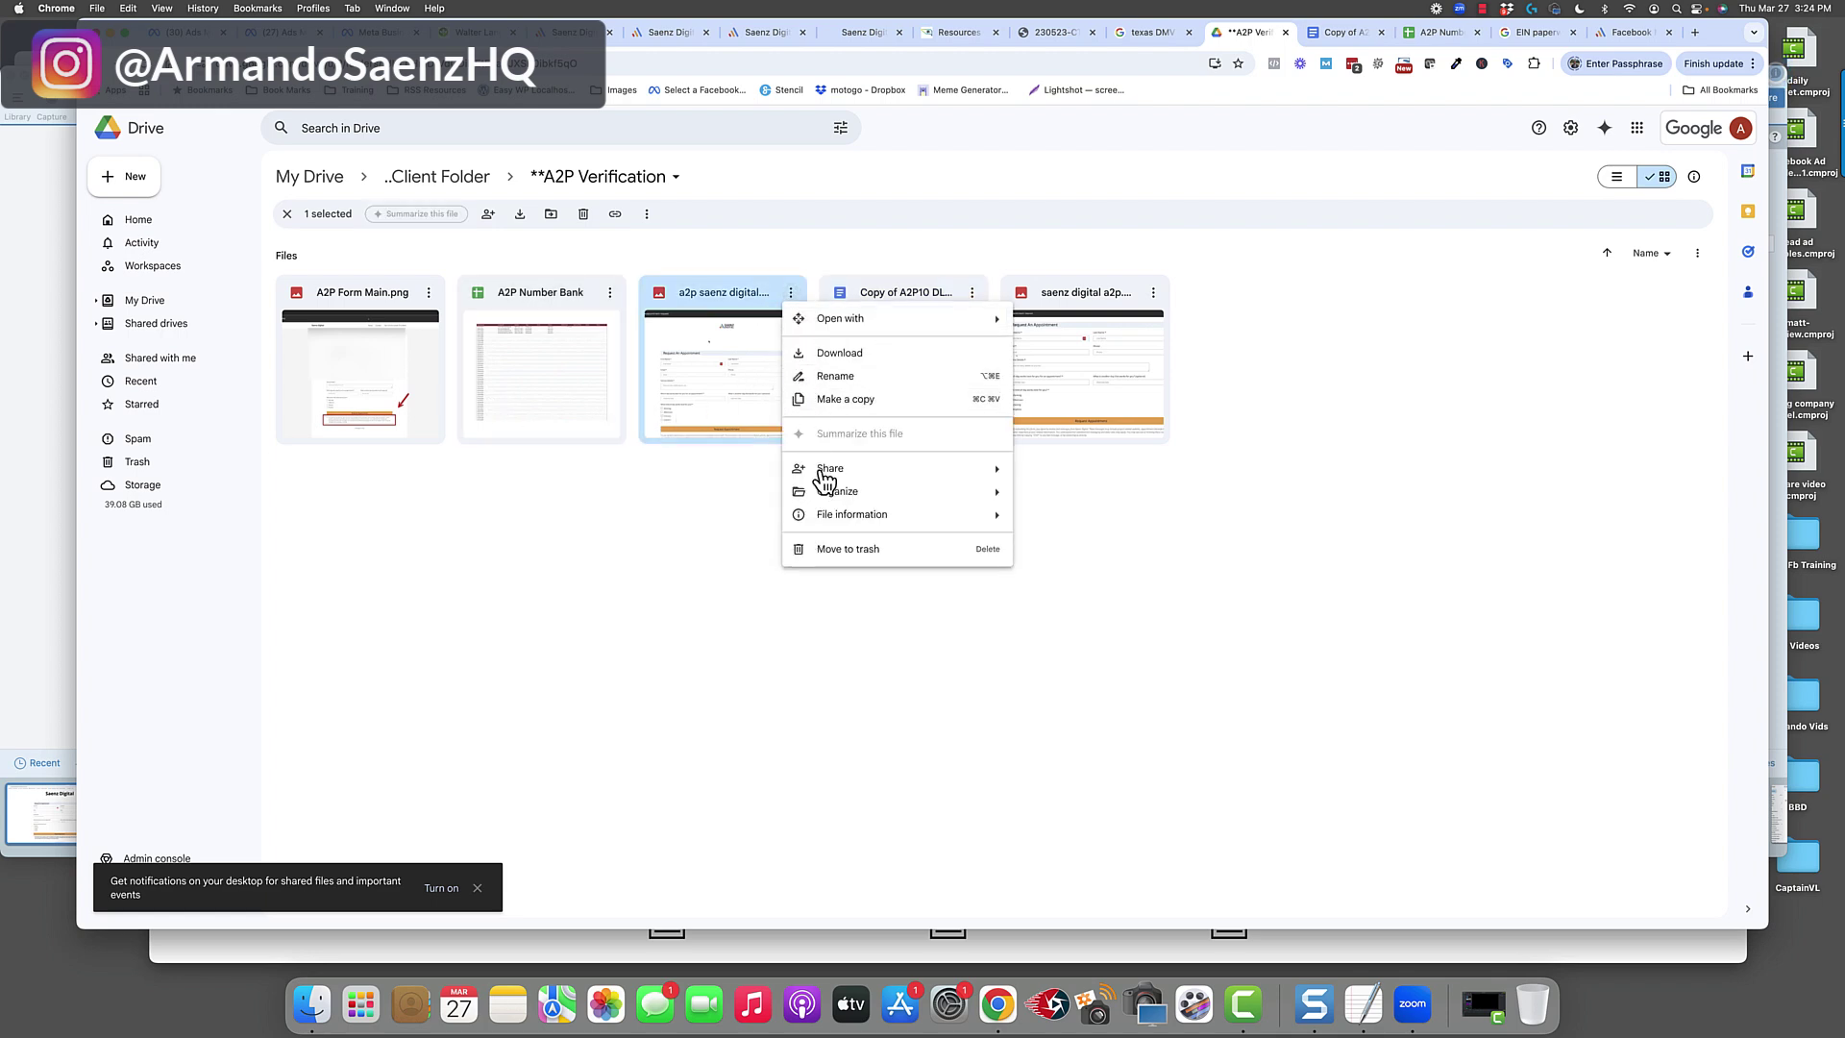
mouse_move(833, 474)
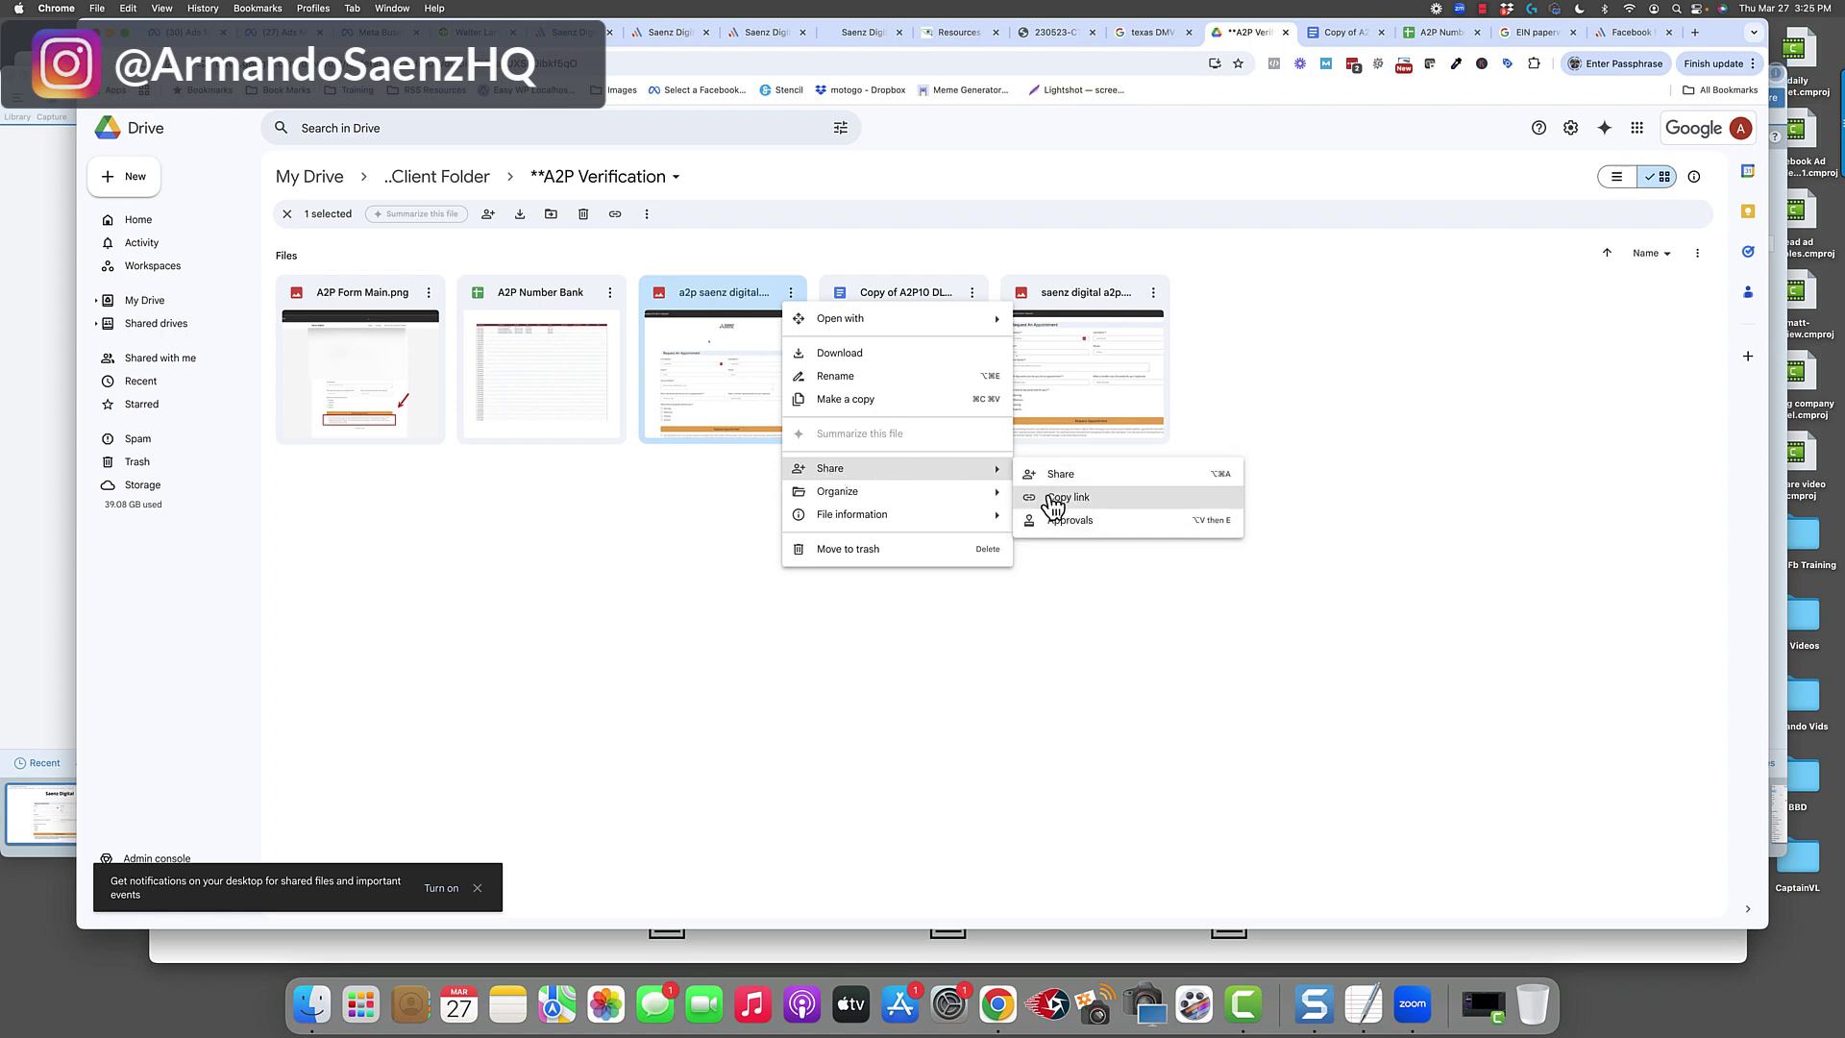
click(1056, 481)
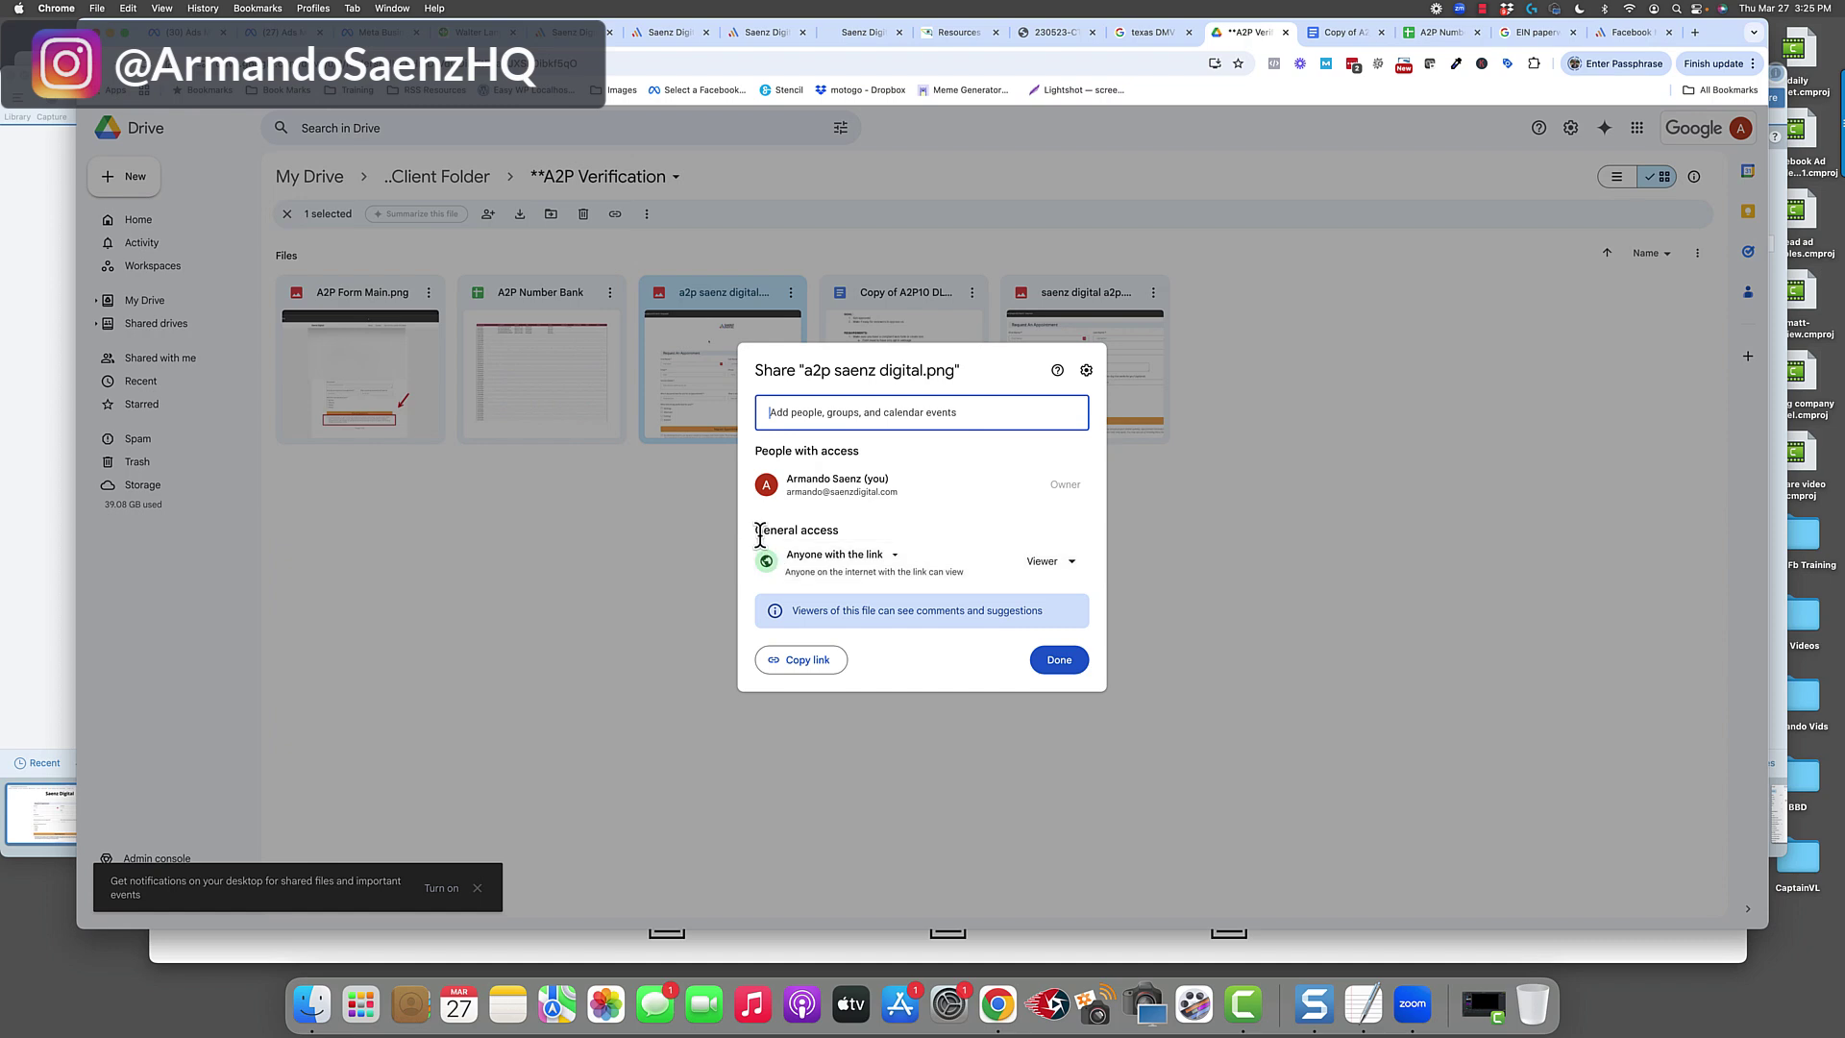
click(898, 558)
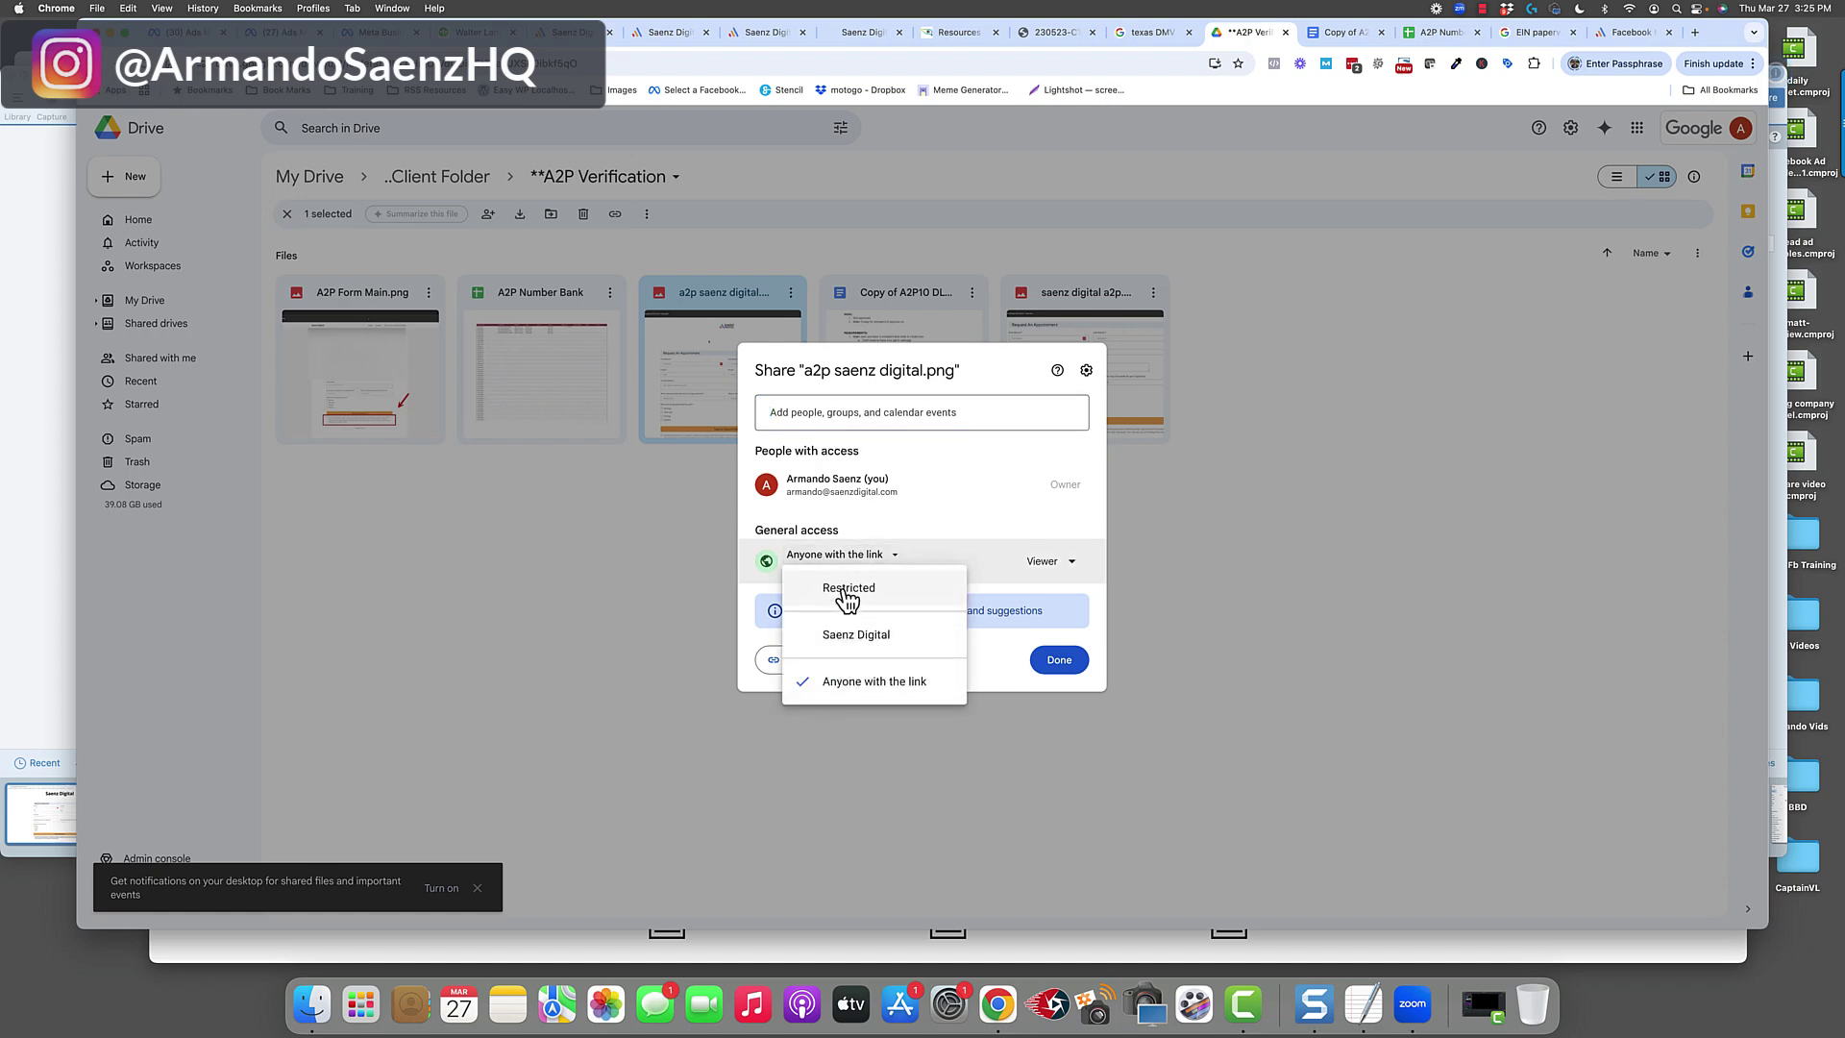
click(847, 682)
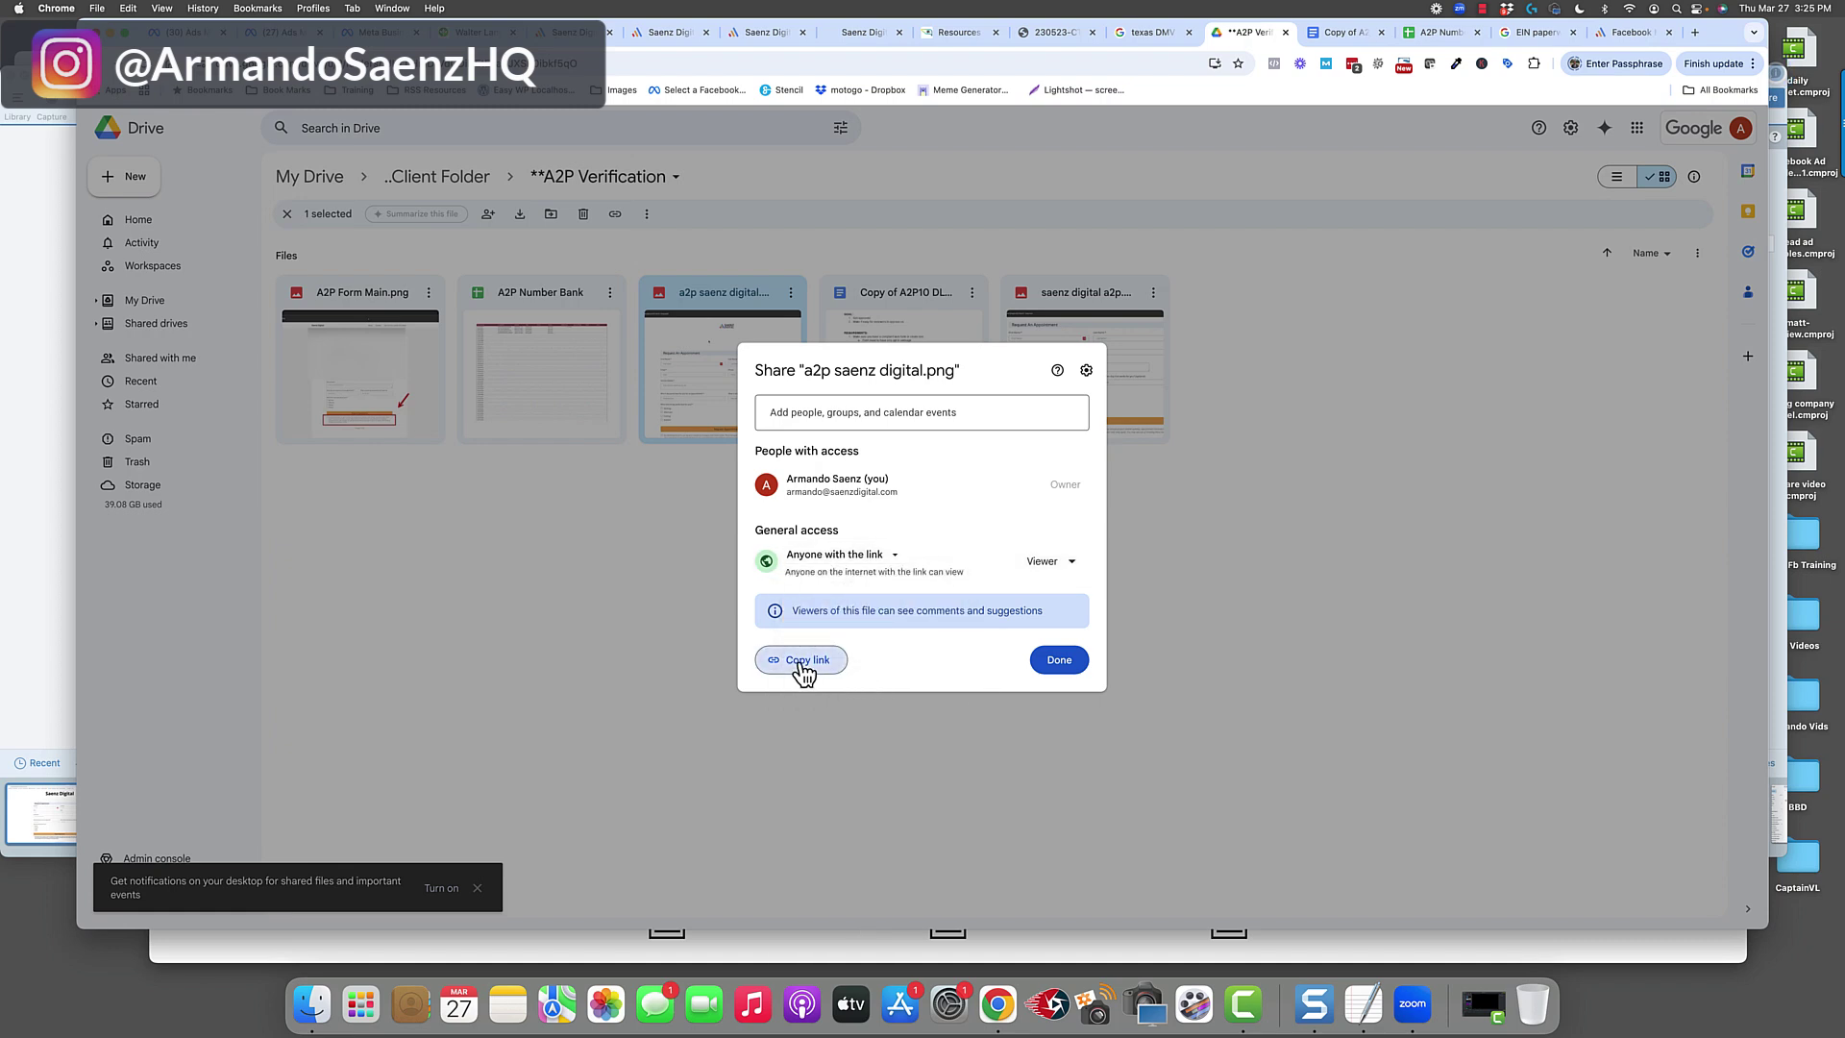
click(803, 663)
key(Escape)
Test the shared link in an Incognito window, then return to the verification form.
click(1753, 64)
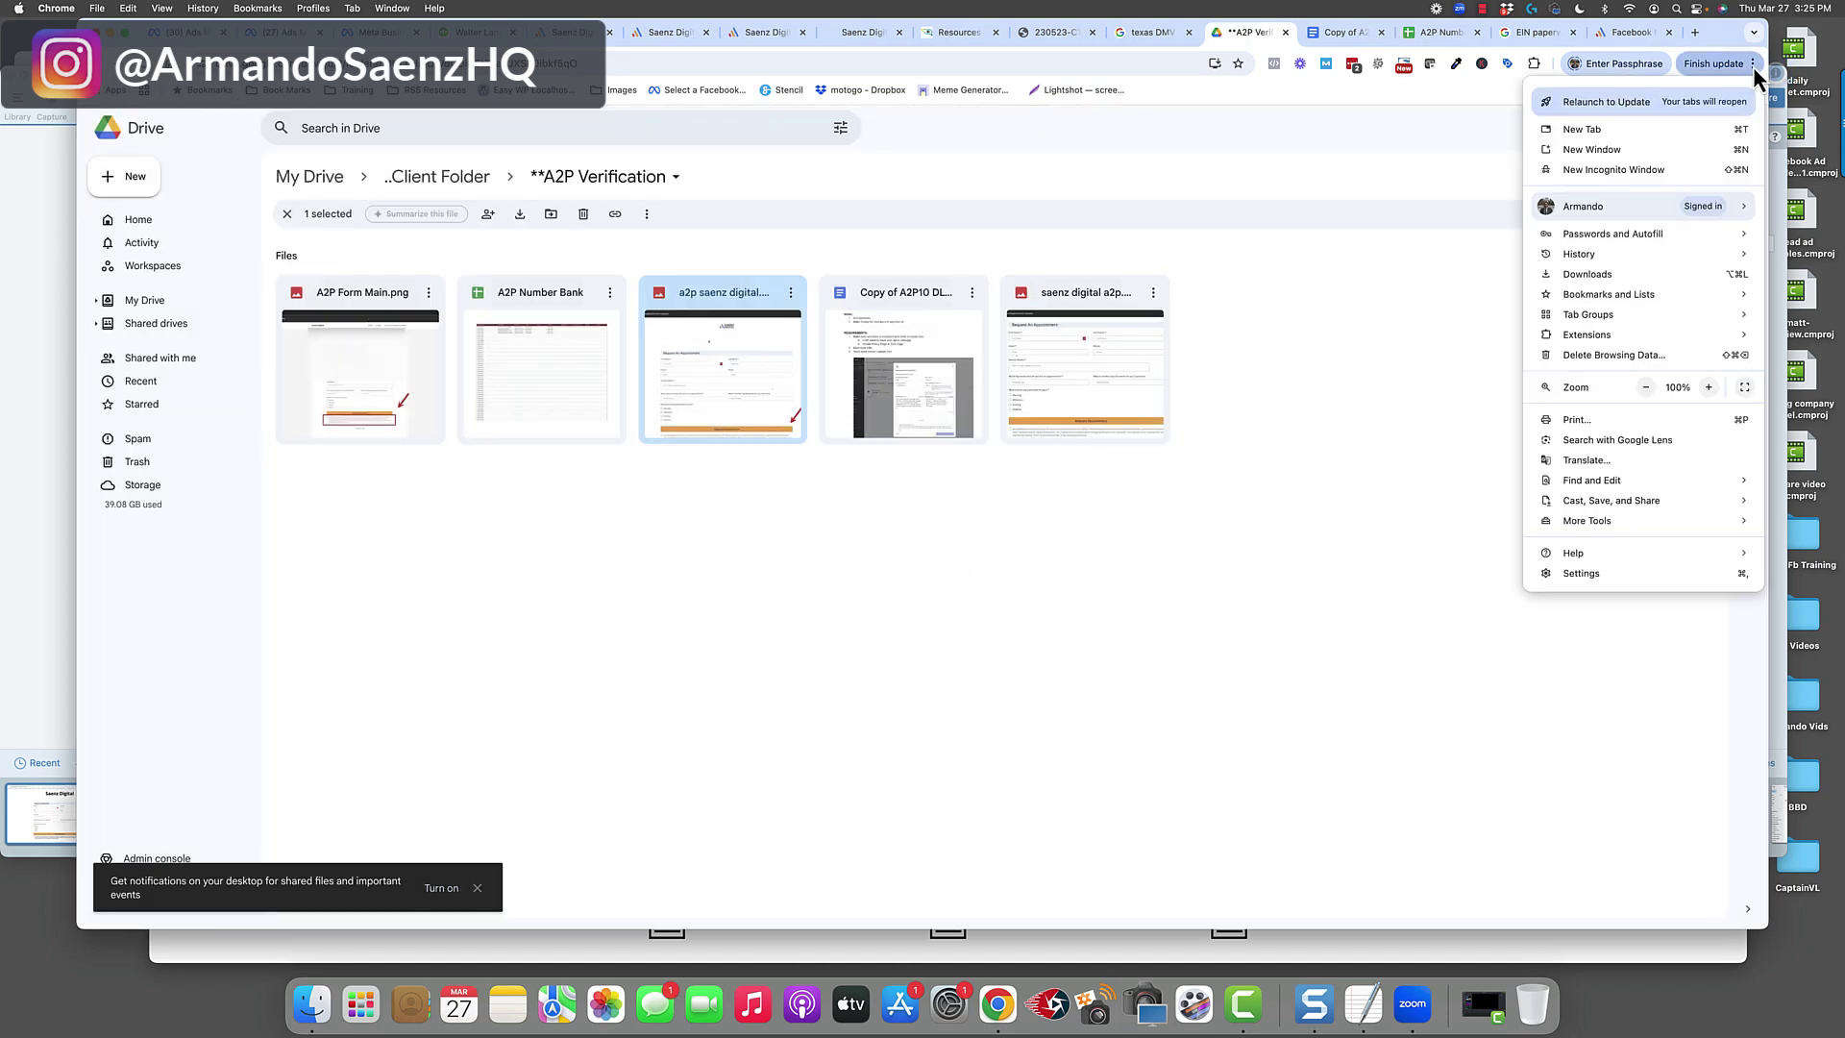
click(1641, 172)
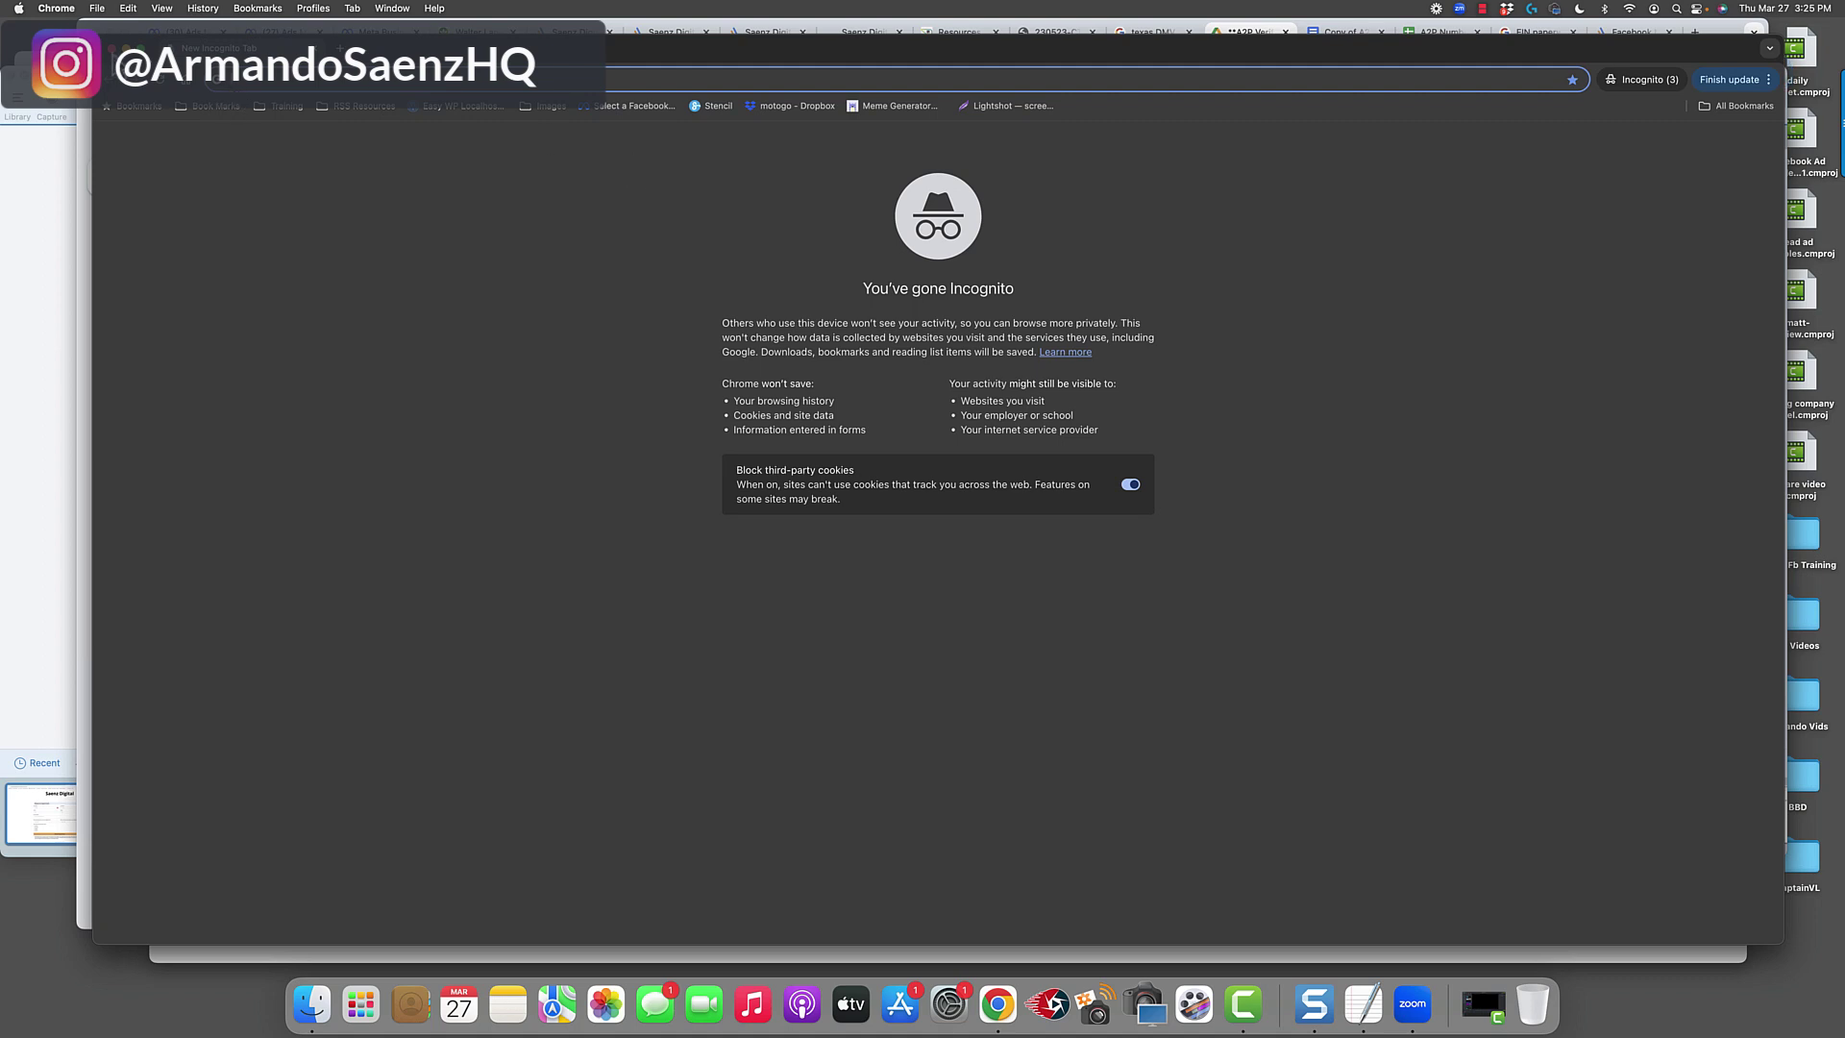
click(112, 50)
click(662, 34)
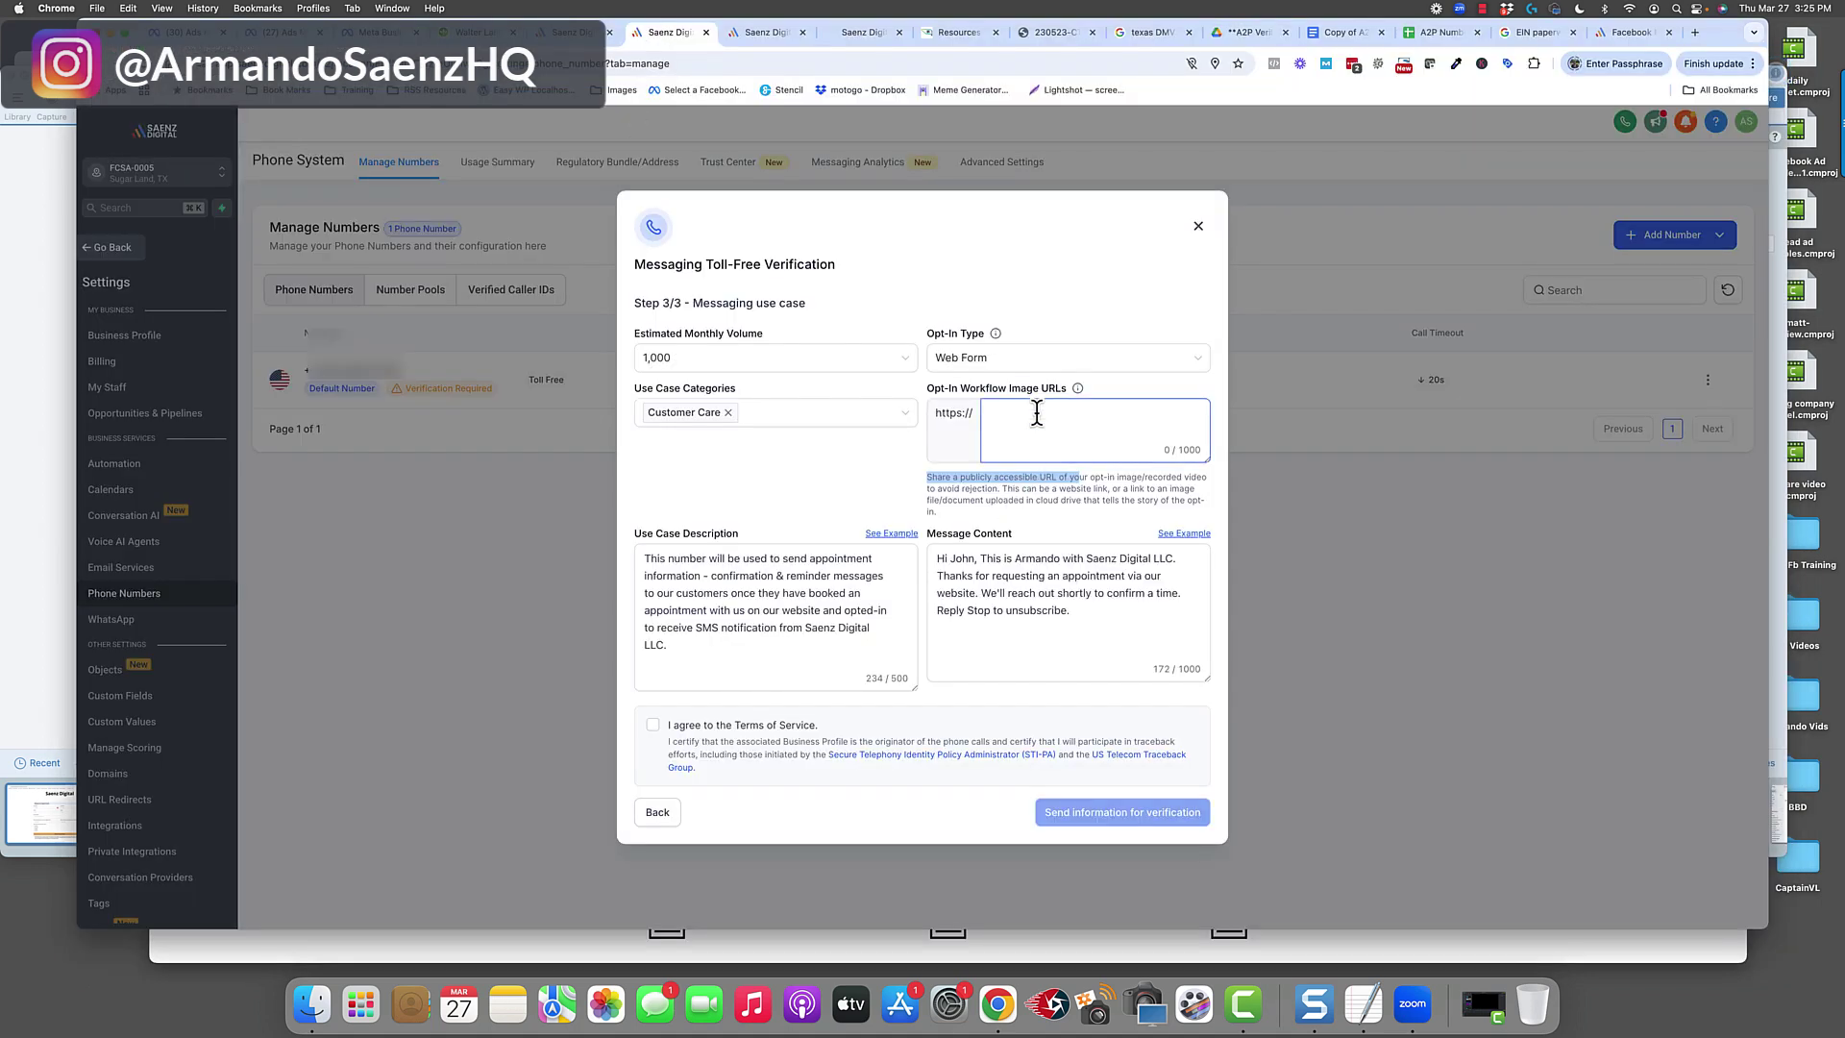
Paste the Drive link into Opt-In Workflow Image URLs, accept the Terms of Service, and submit.
click(1037, 414)
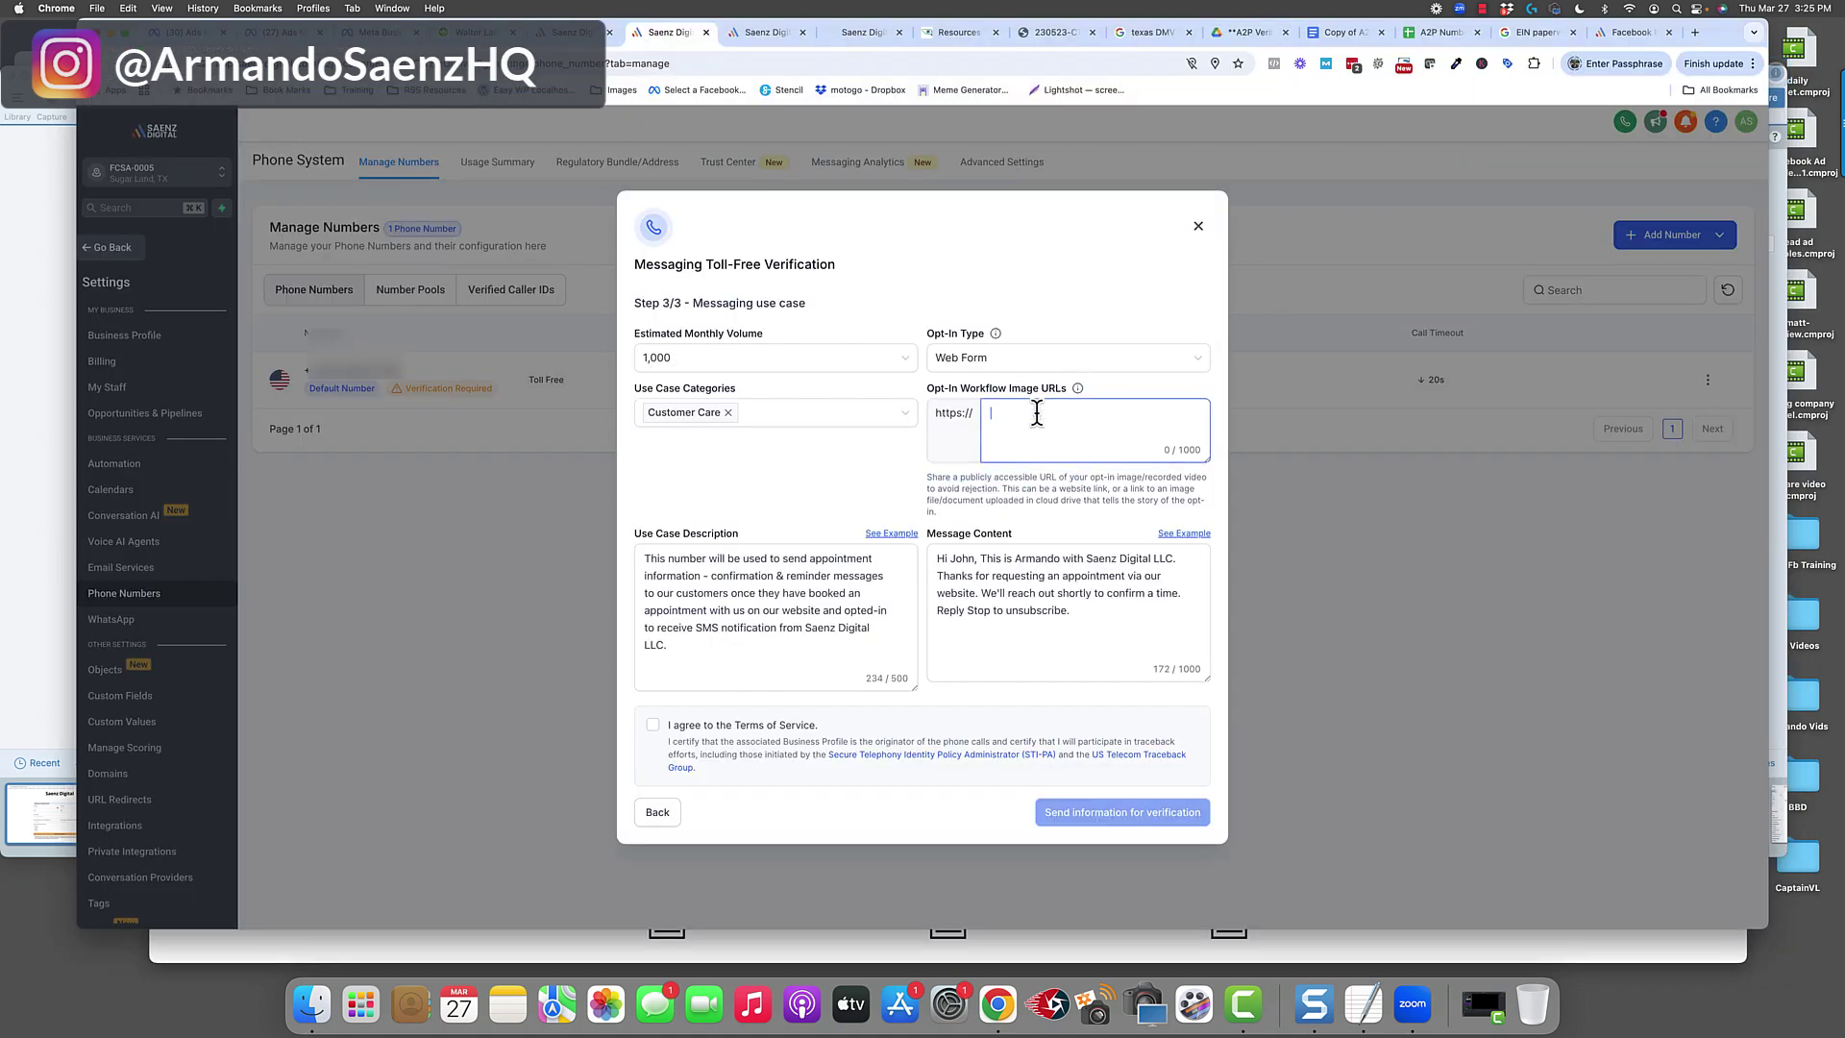
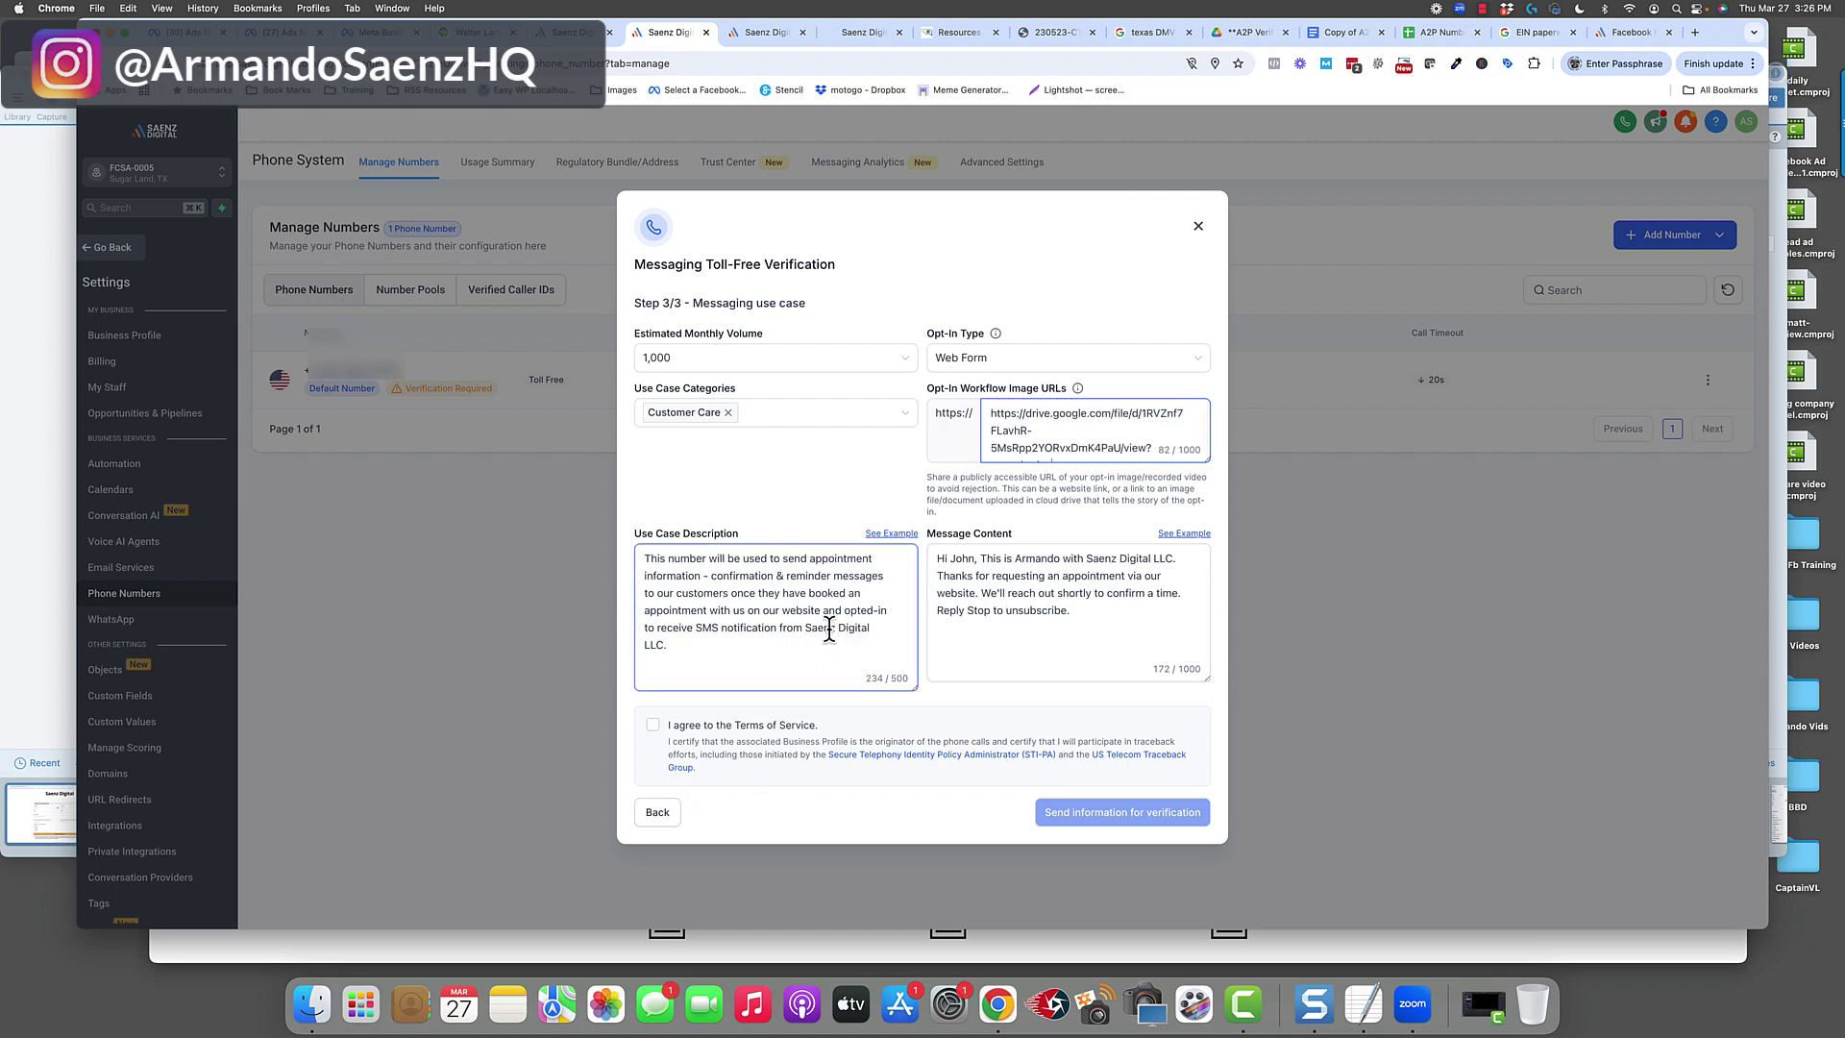
click(653, 726)
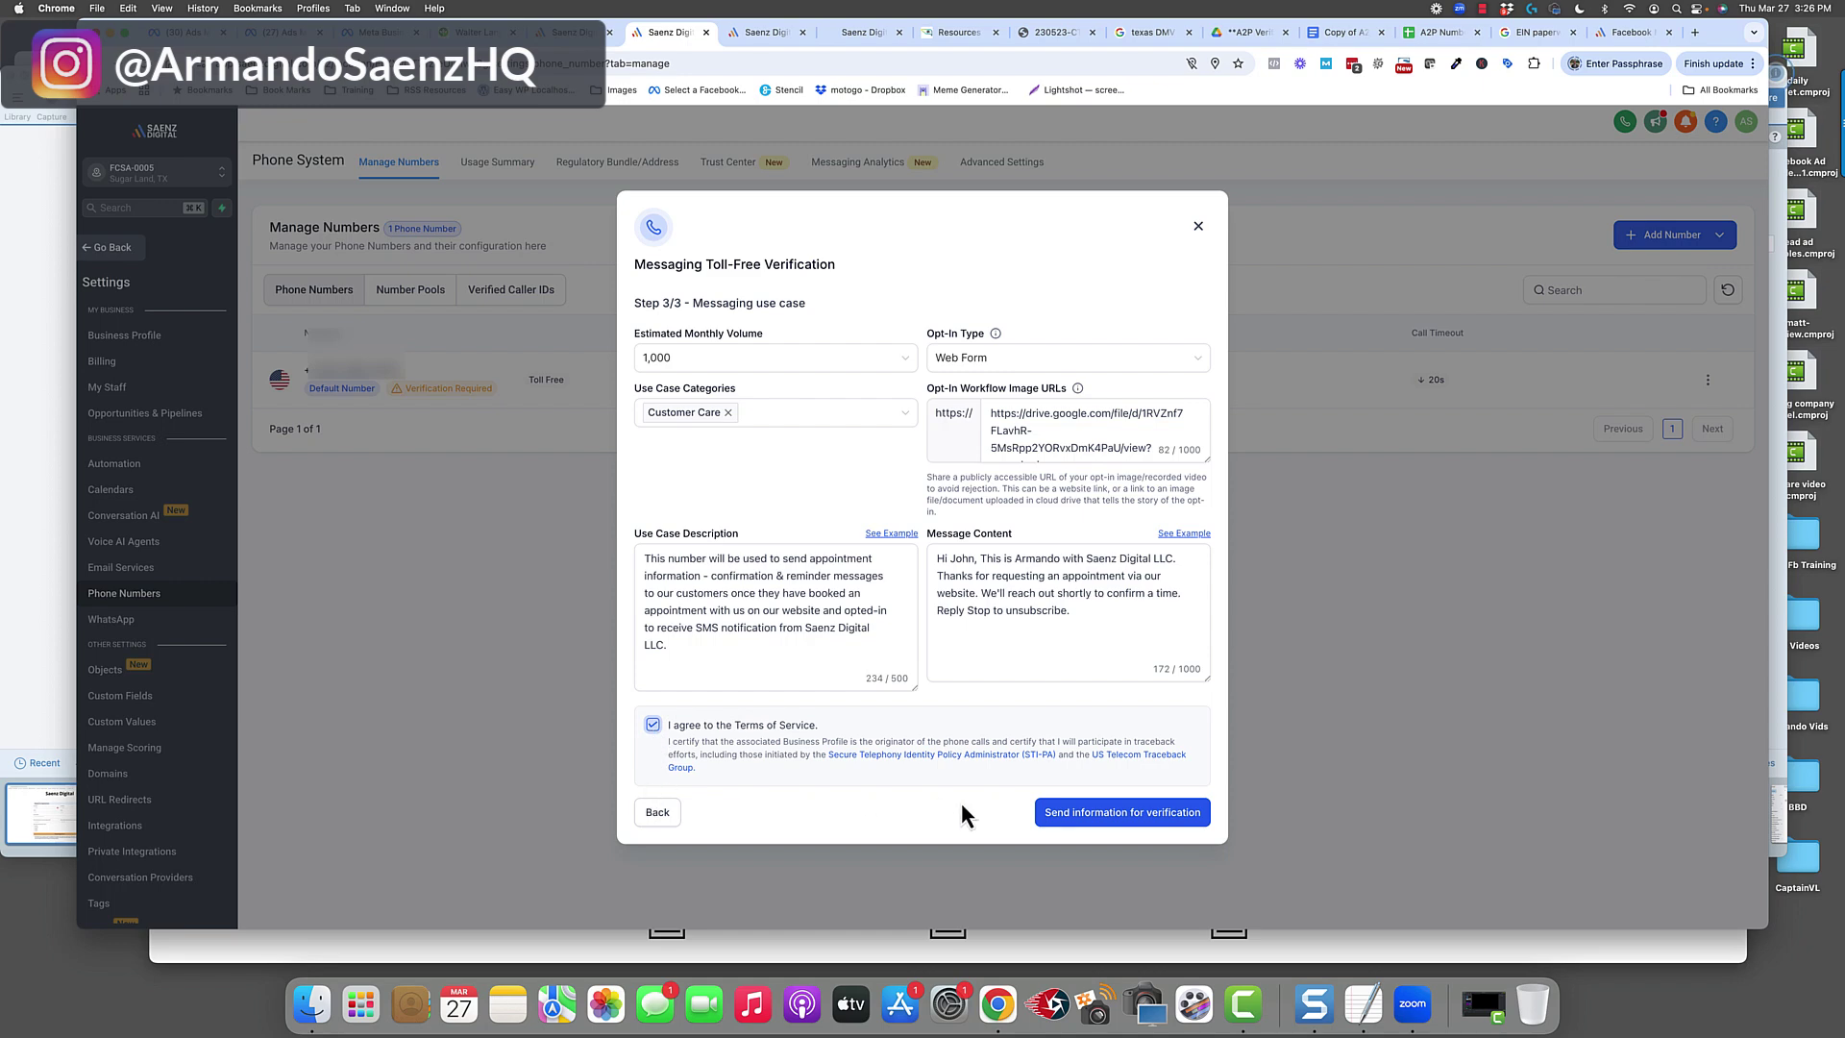
click(1130, 827)
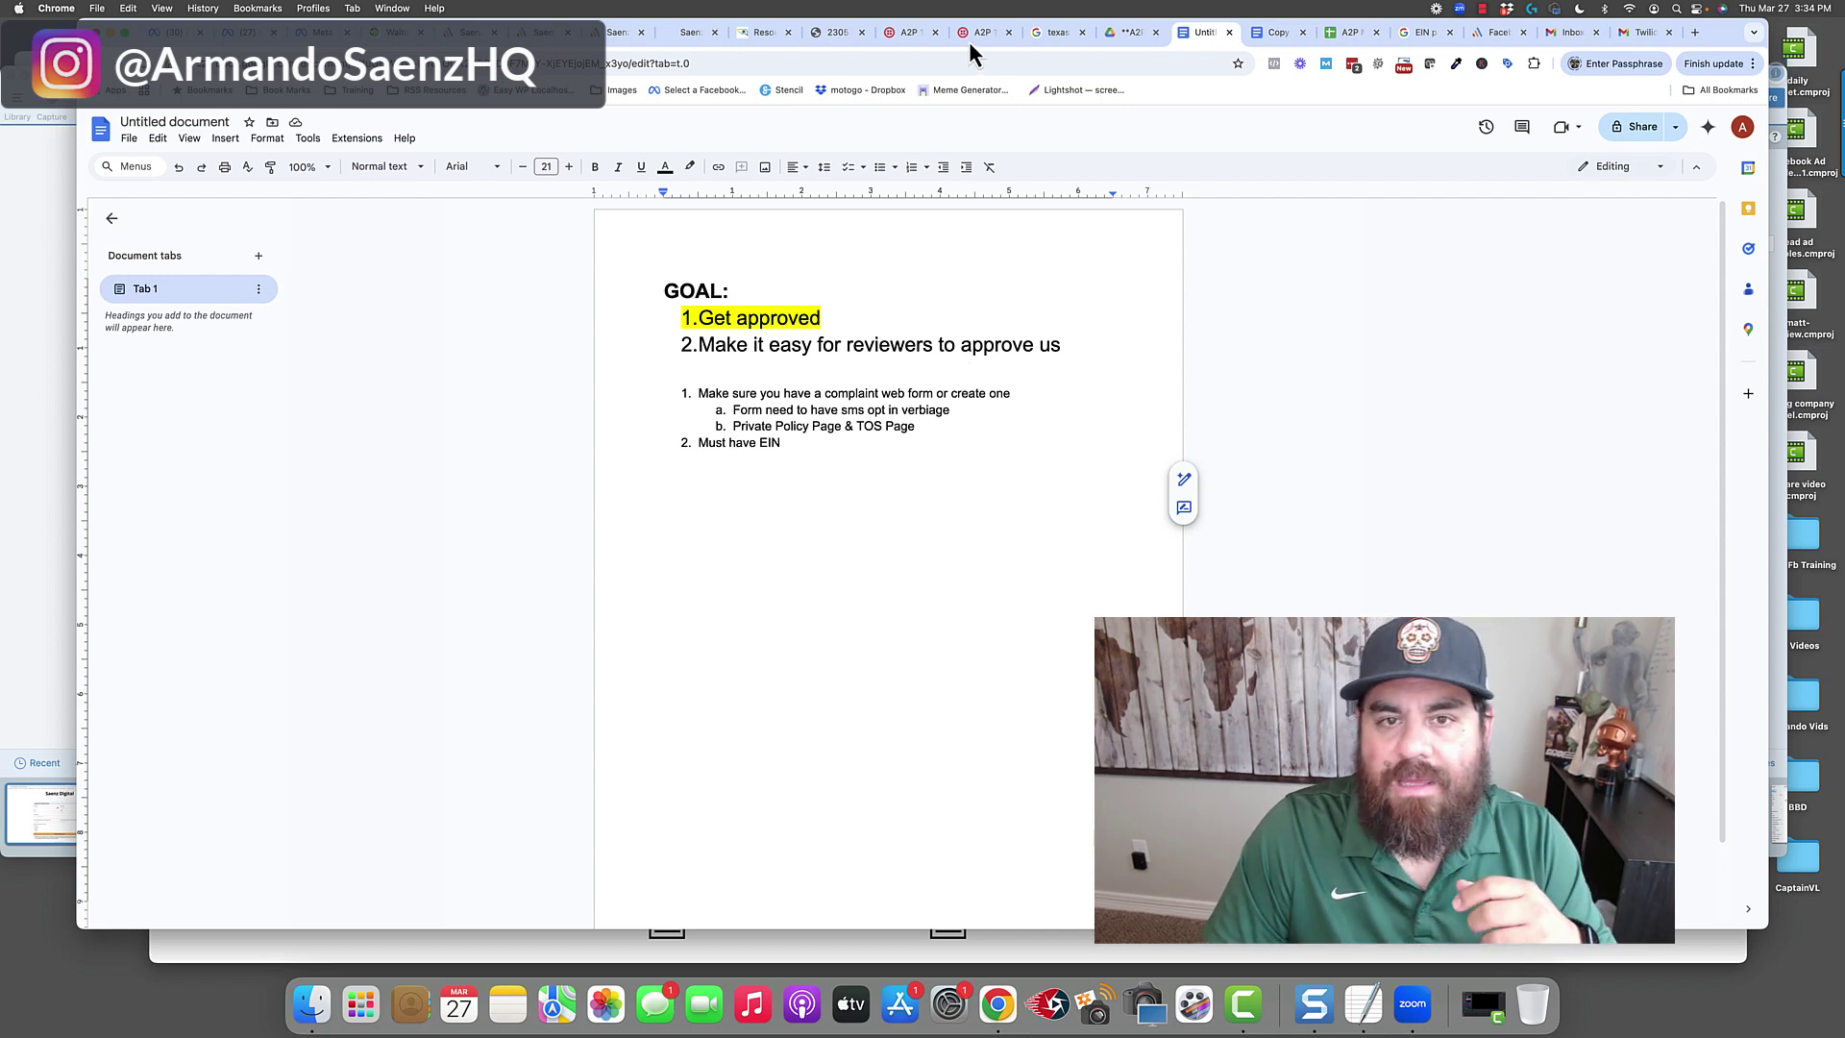
Switch to the Twilio A2P 10DLC Campaign Vetting FAQ tab and scroll to its top.
click(913, 35)
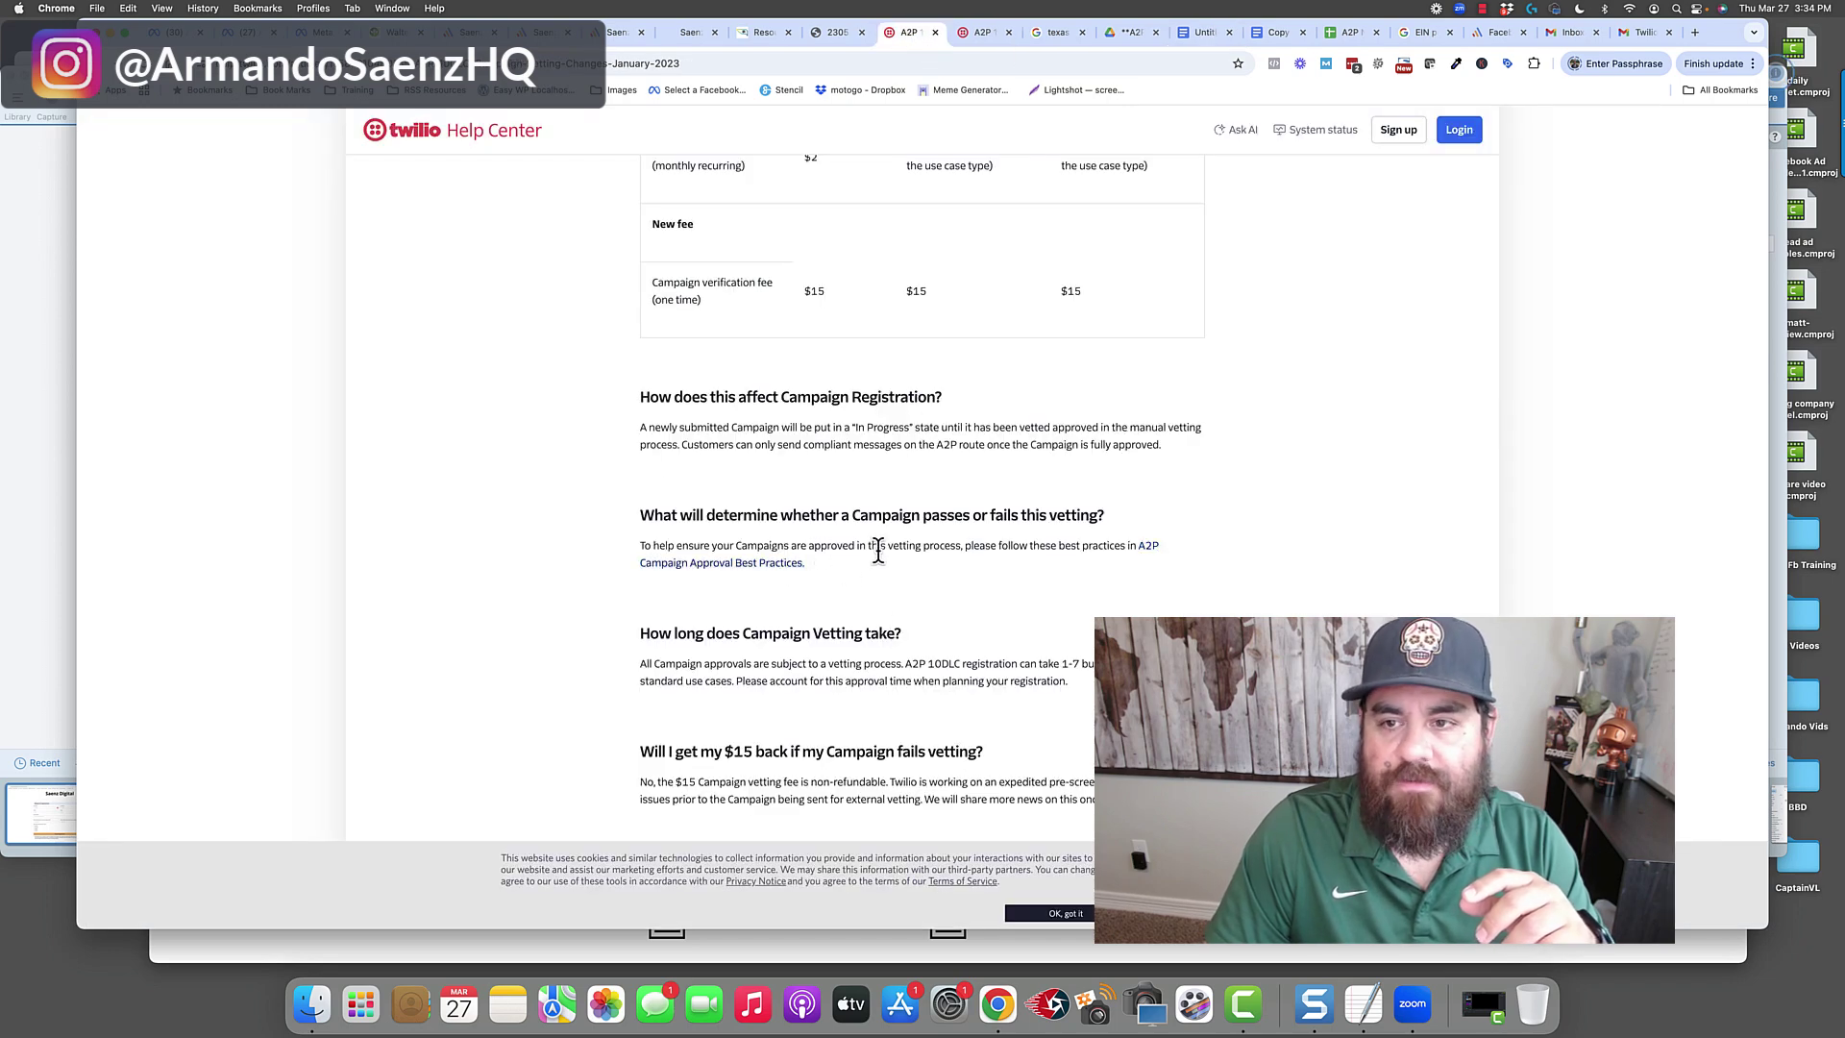
scroll(898, 567, up, 5)
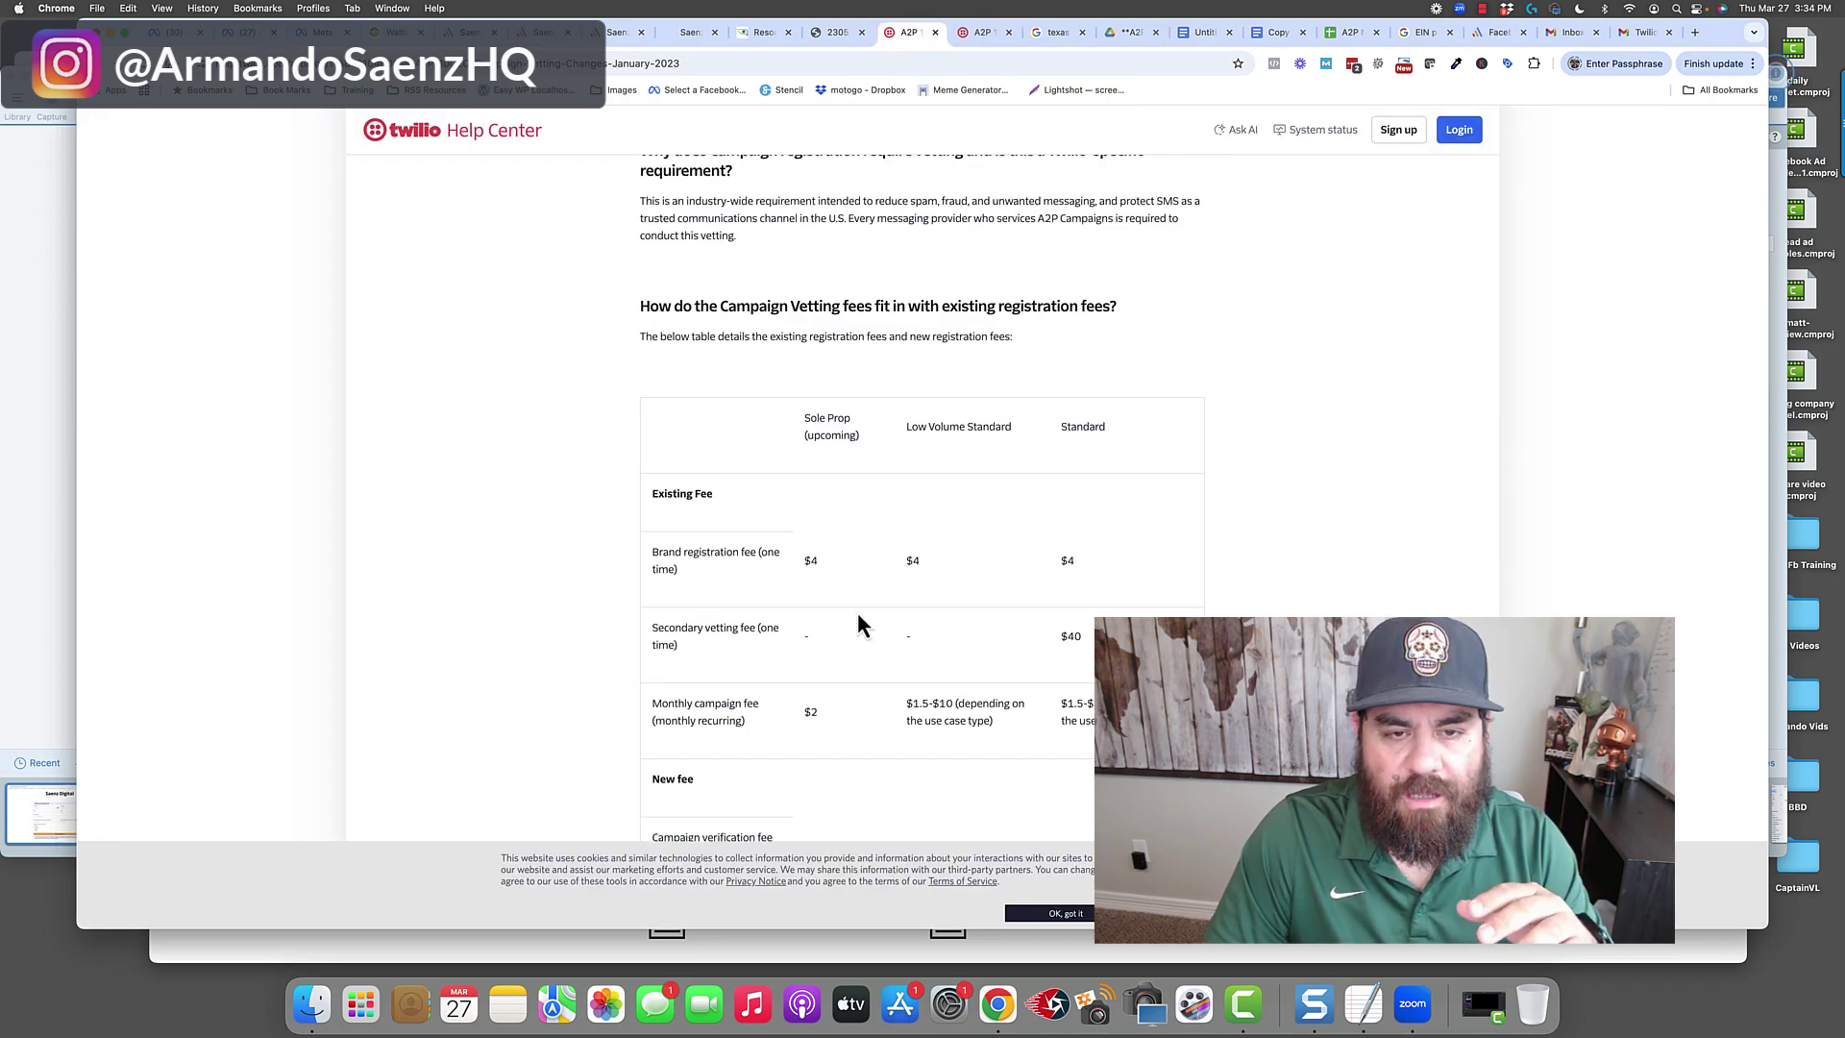
scroll(865, 635, up, 5)
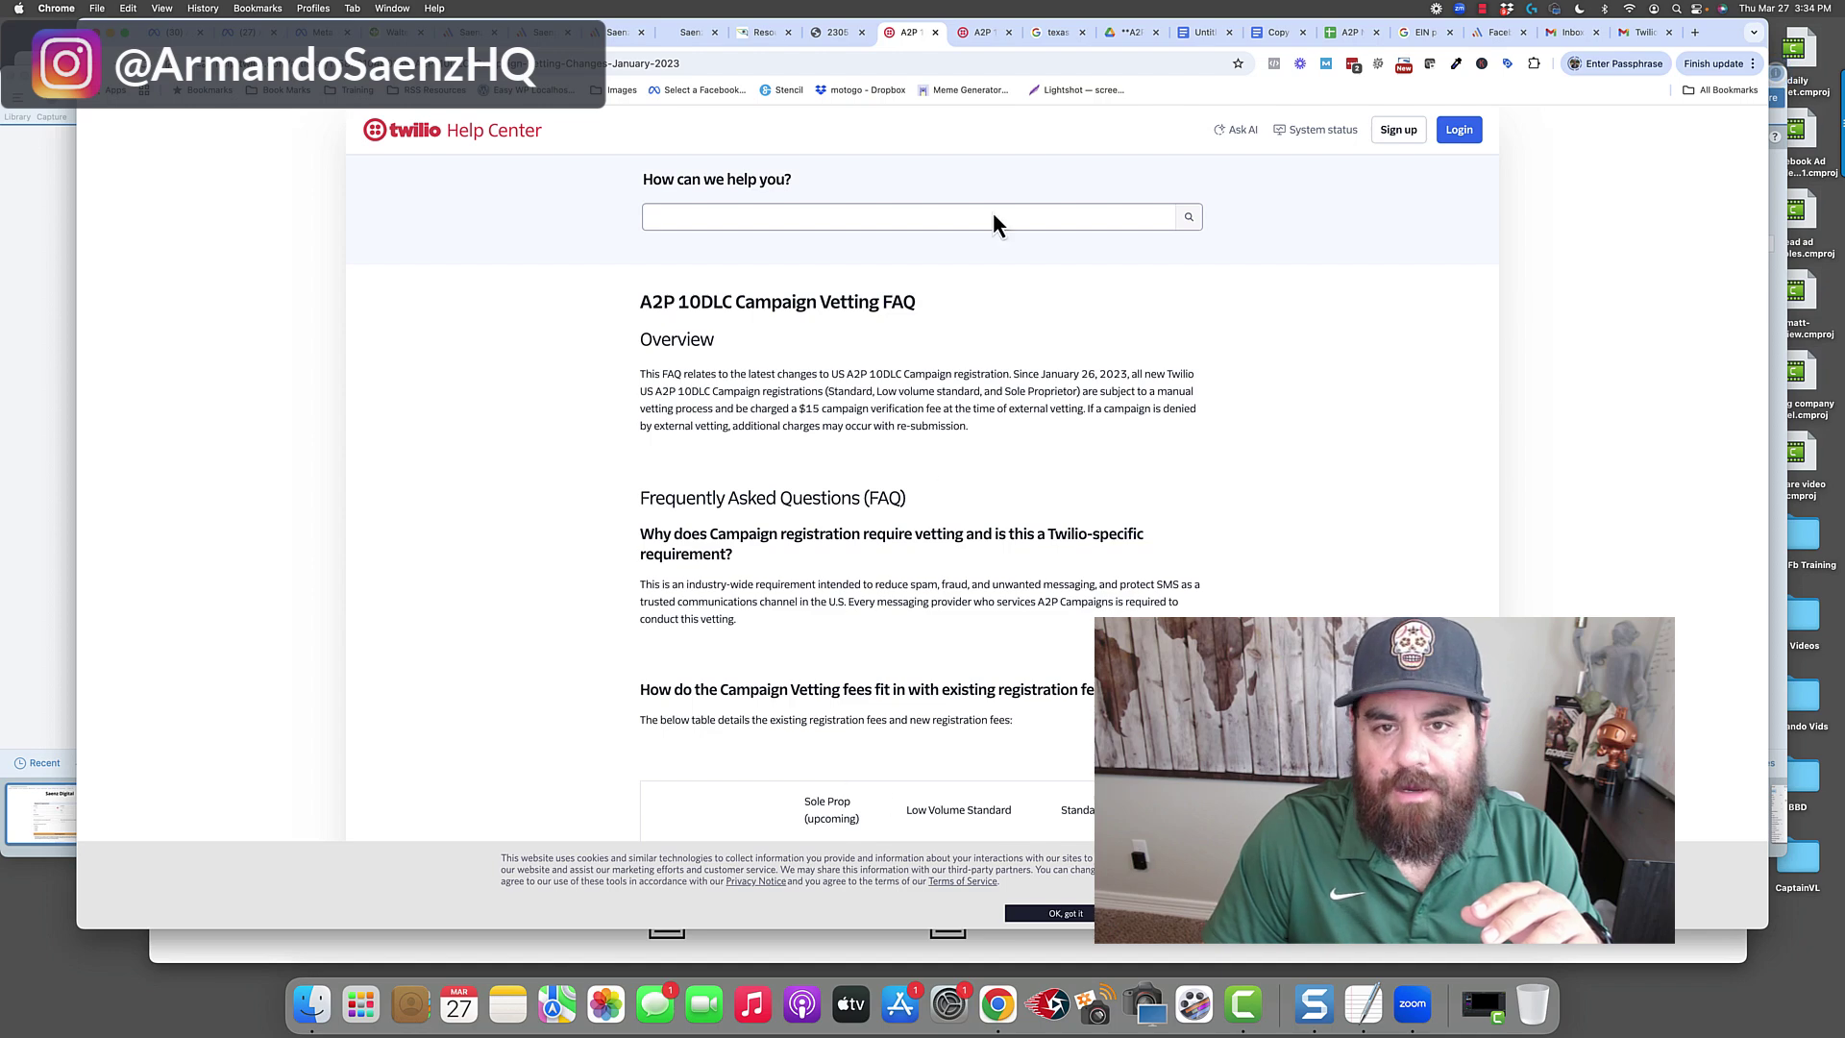
Open the Campaign Approval Requirements page and highlight its title and the Message Flow requirement.
click(981, 39)
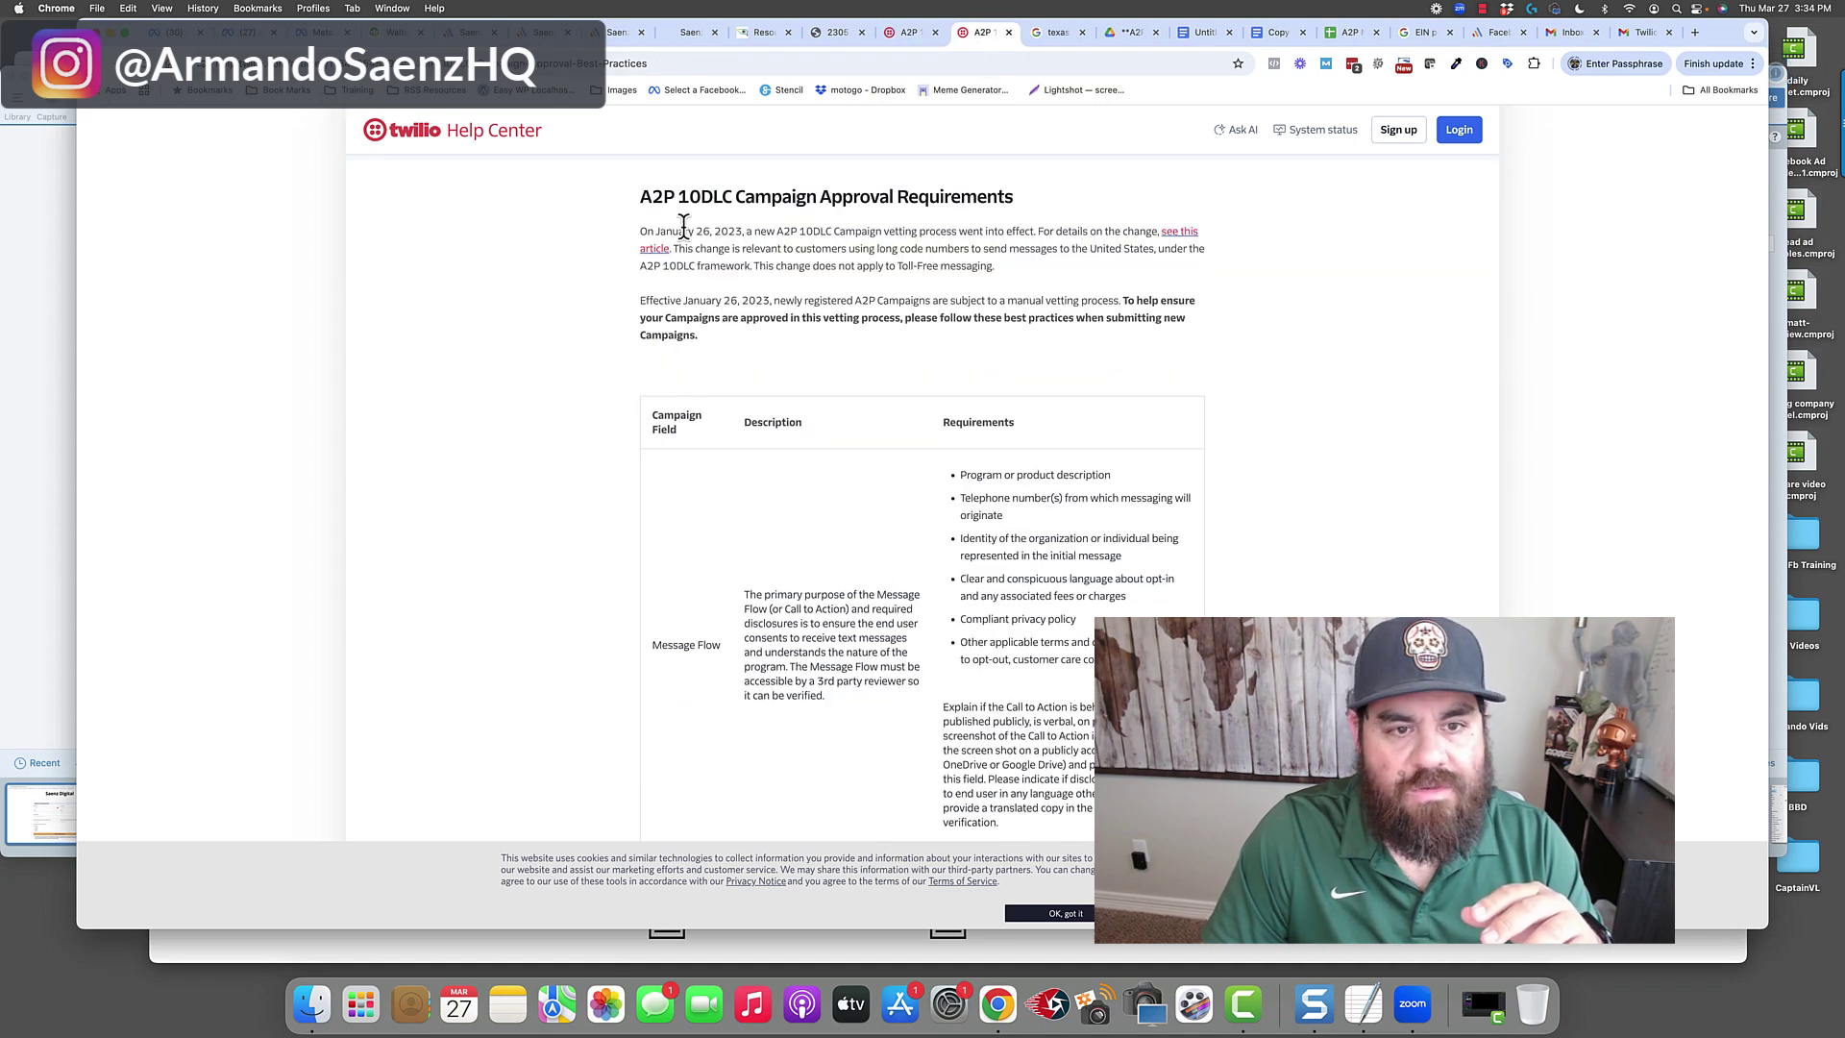
drag(642, 196, 985, 198)
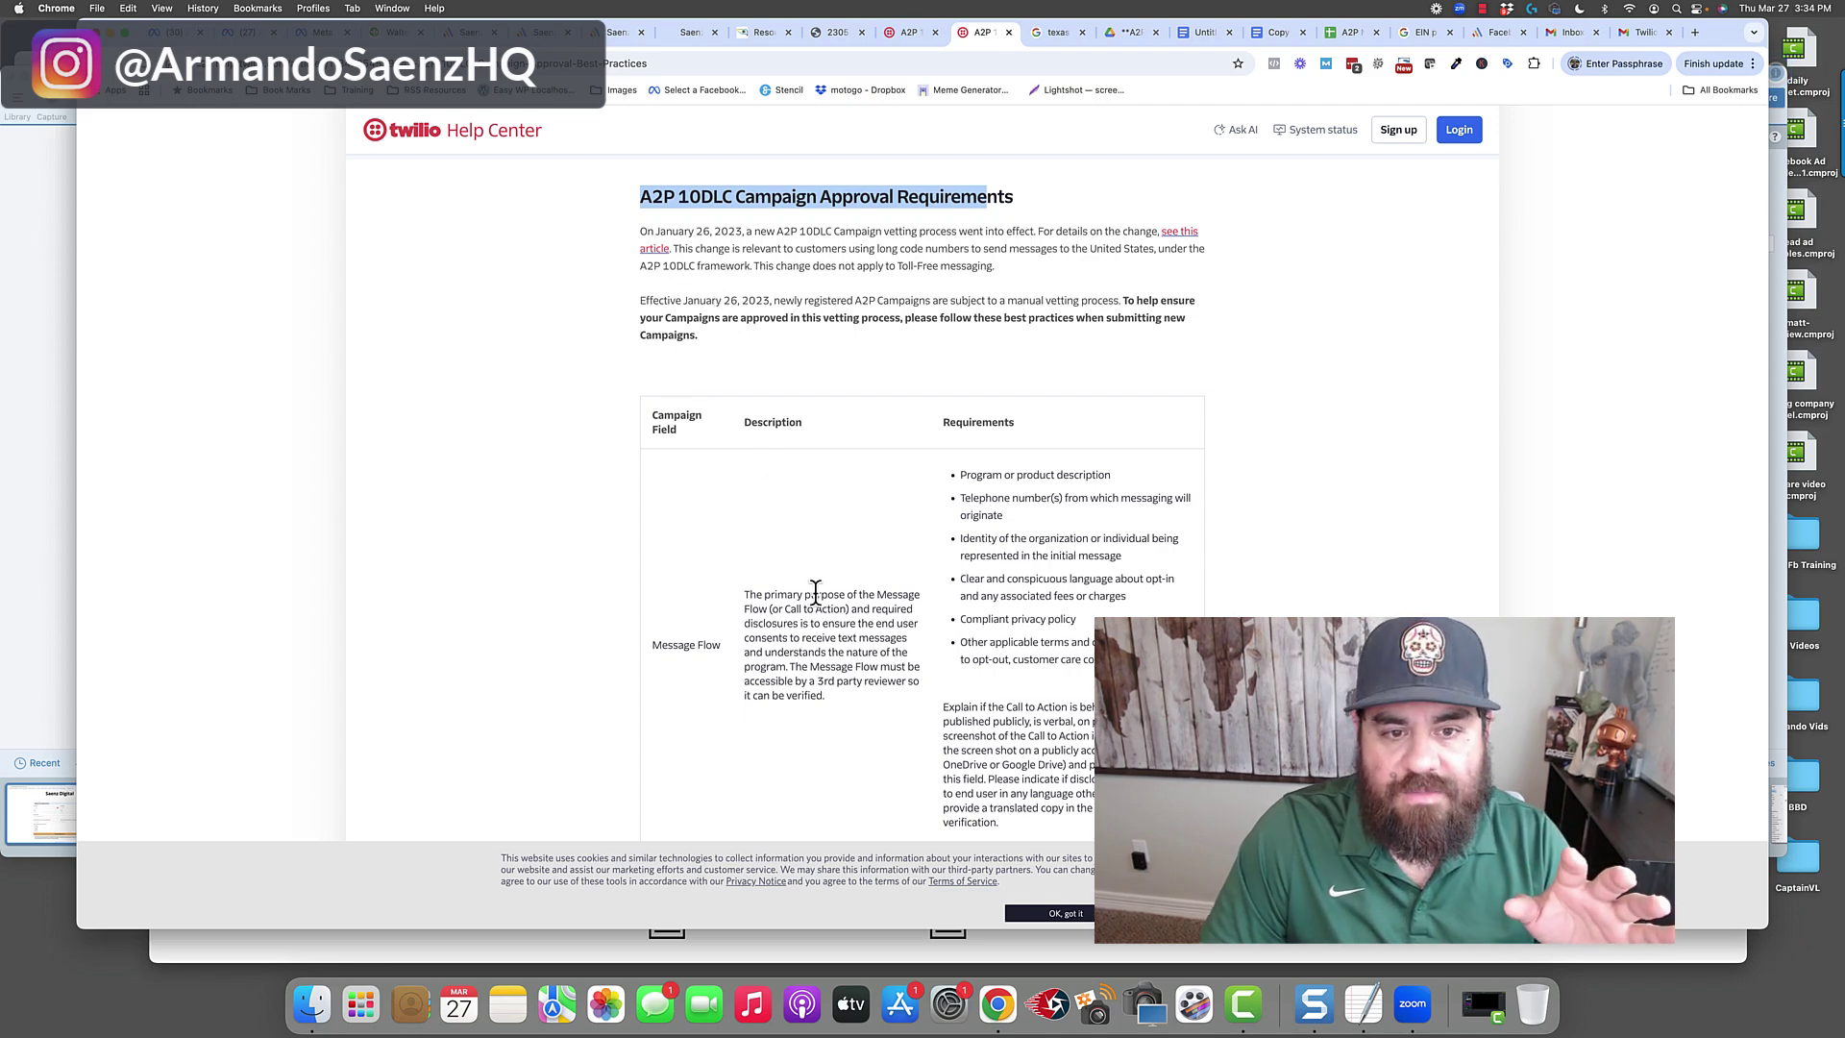
scroll(811, 571, down, 3)
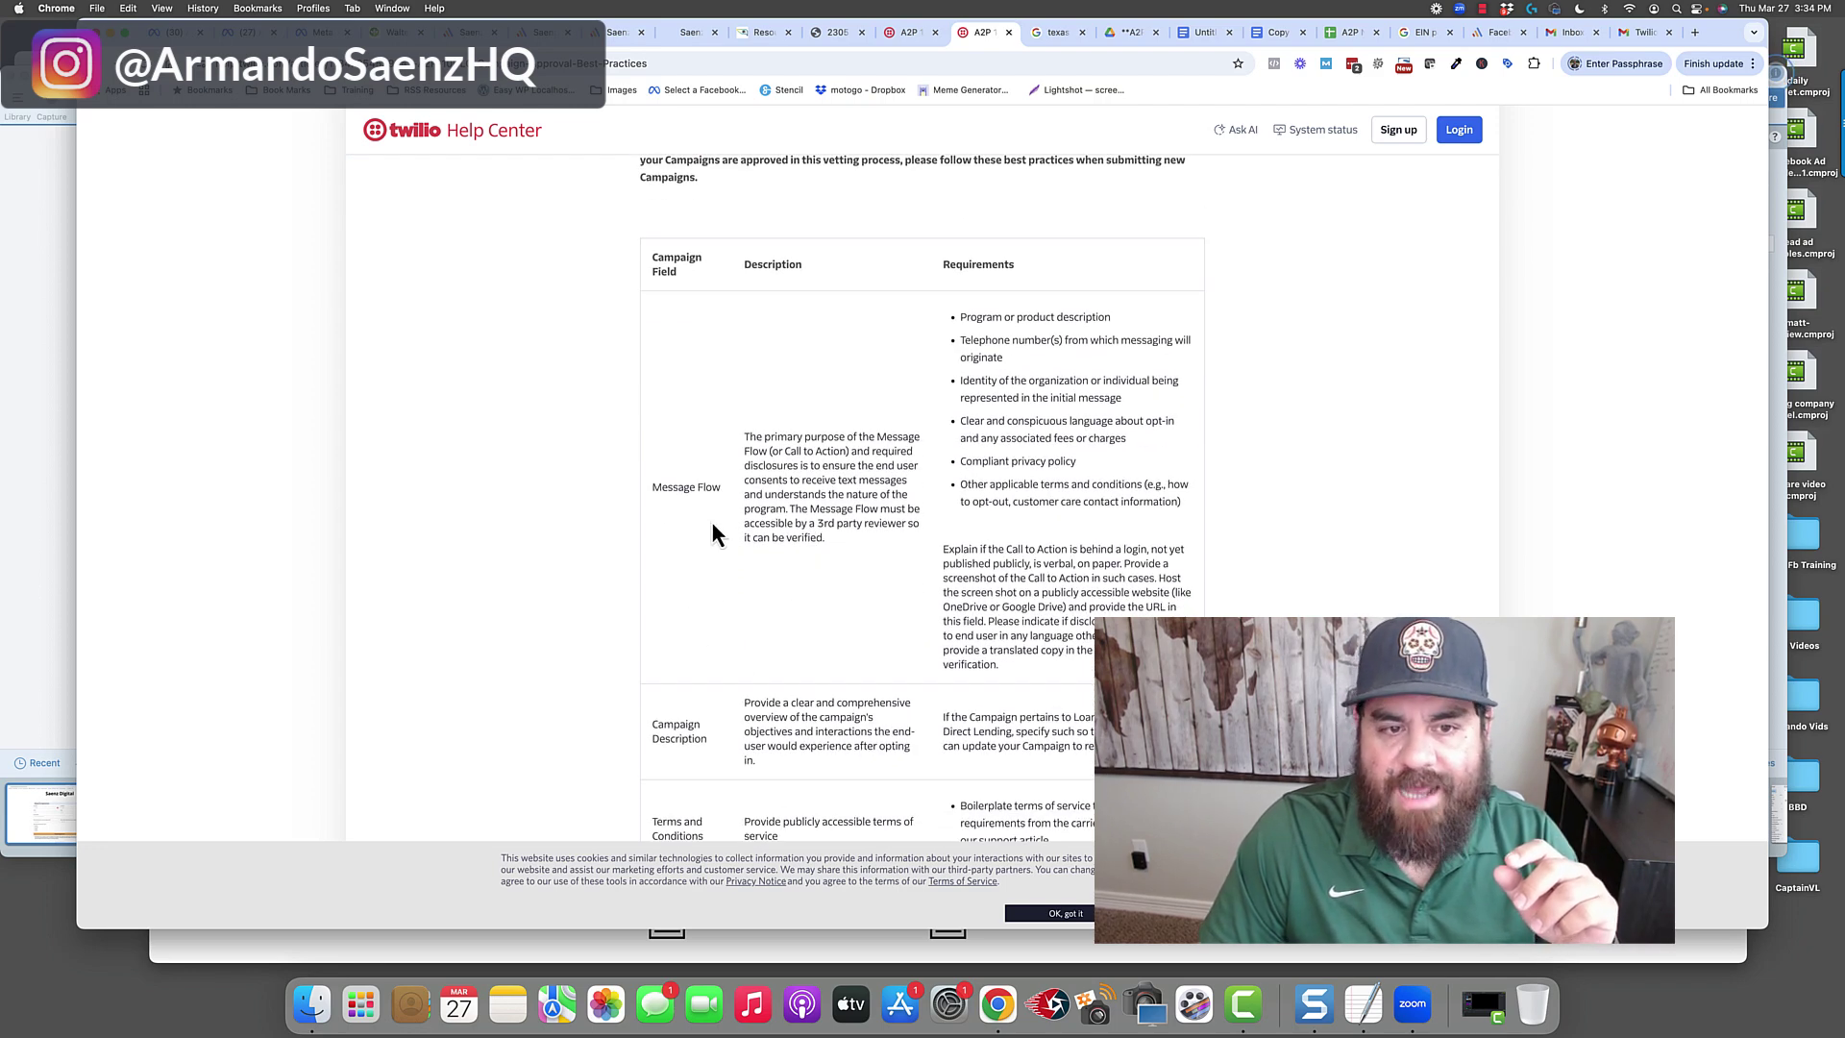
drag(698, 487, 652, 488)
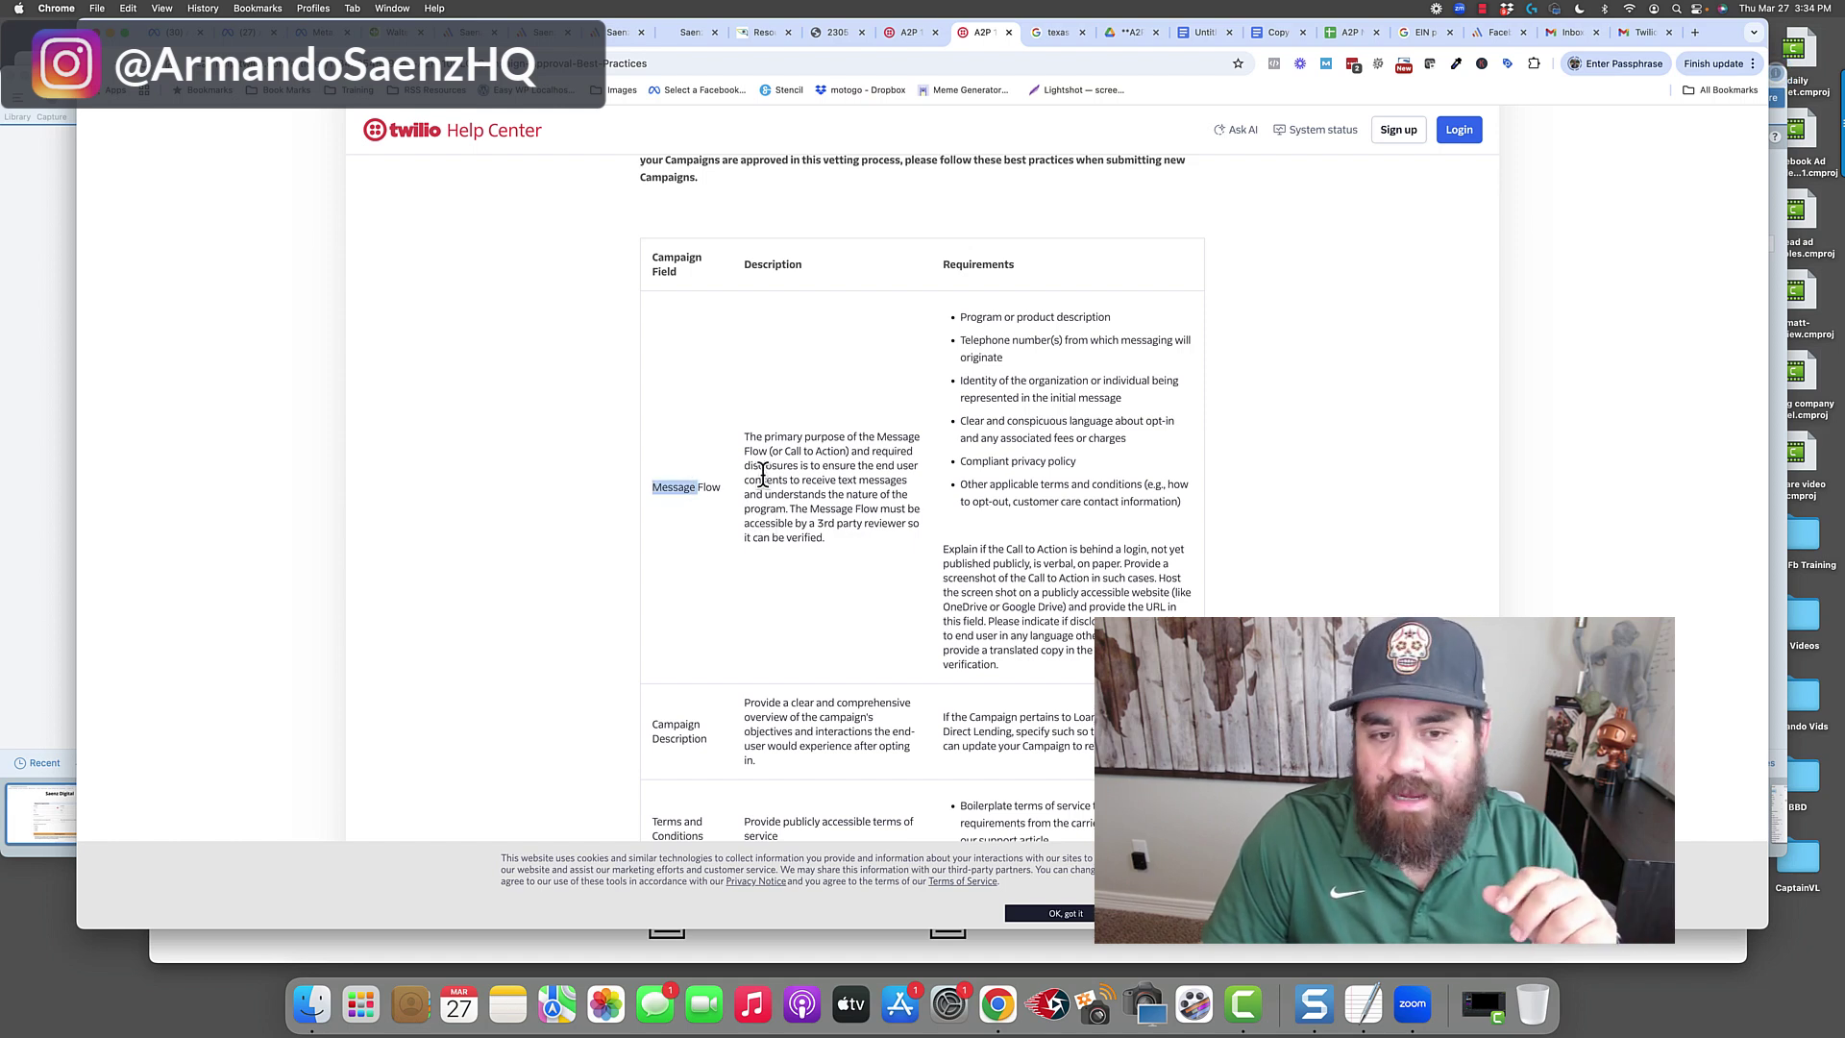
drag(749, 437, 896, 463)
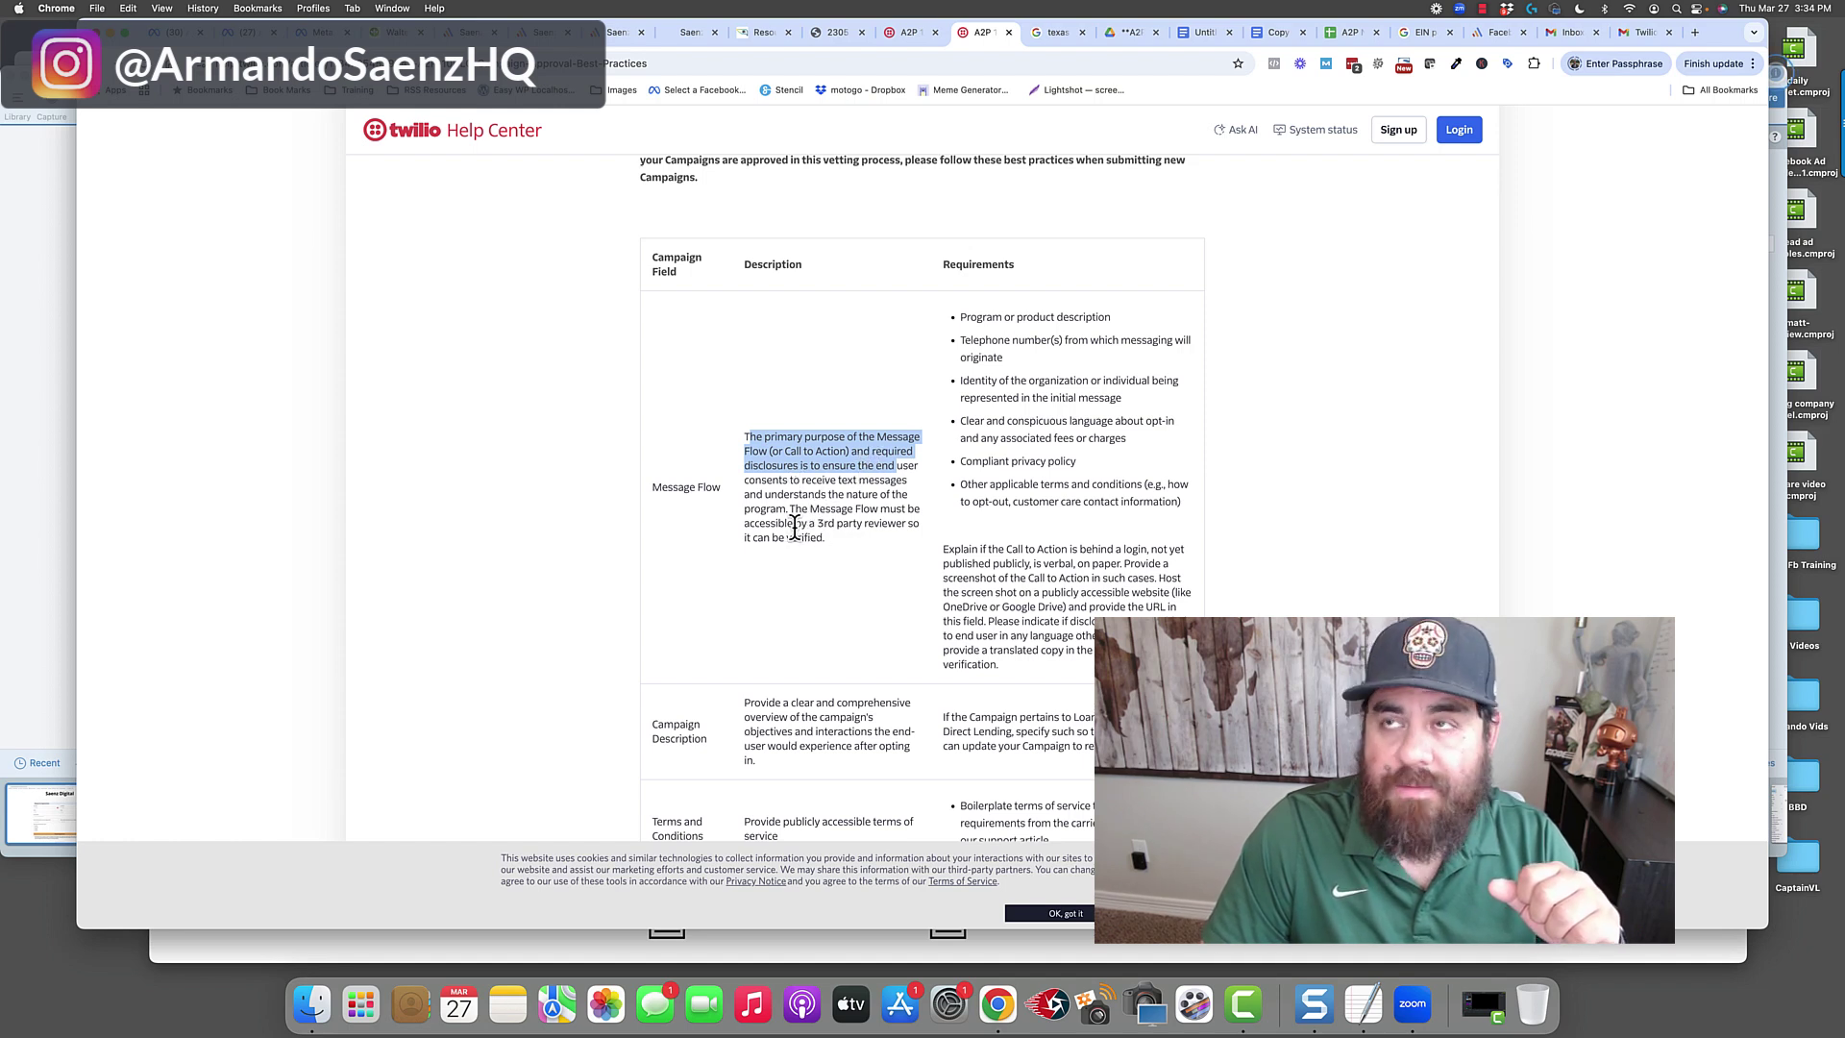
click(789, 476)
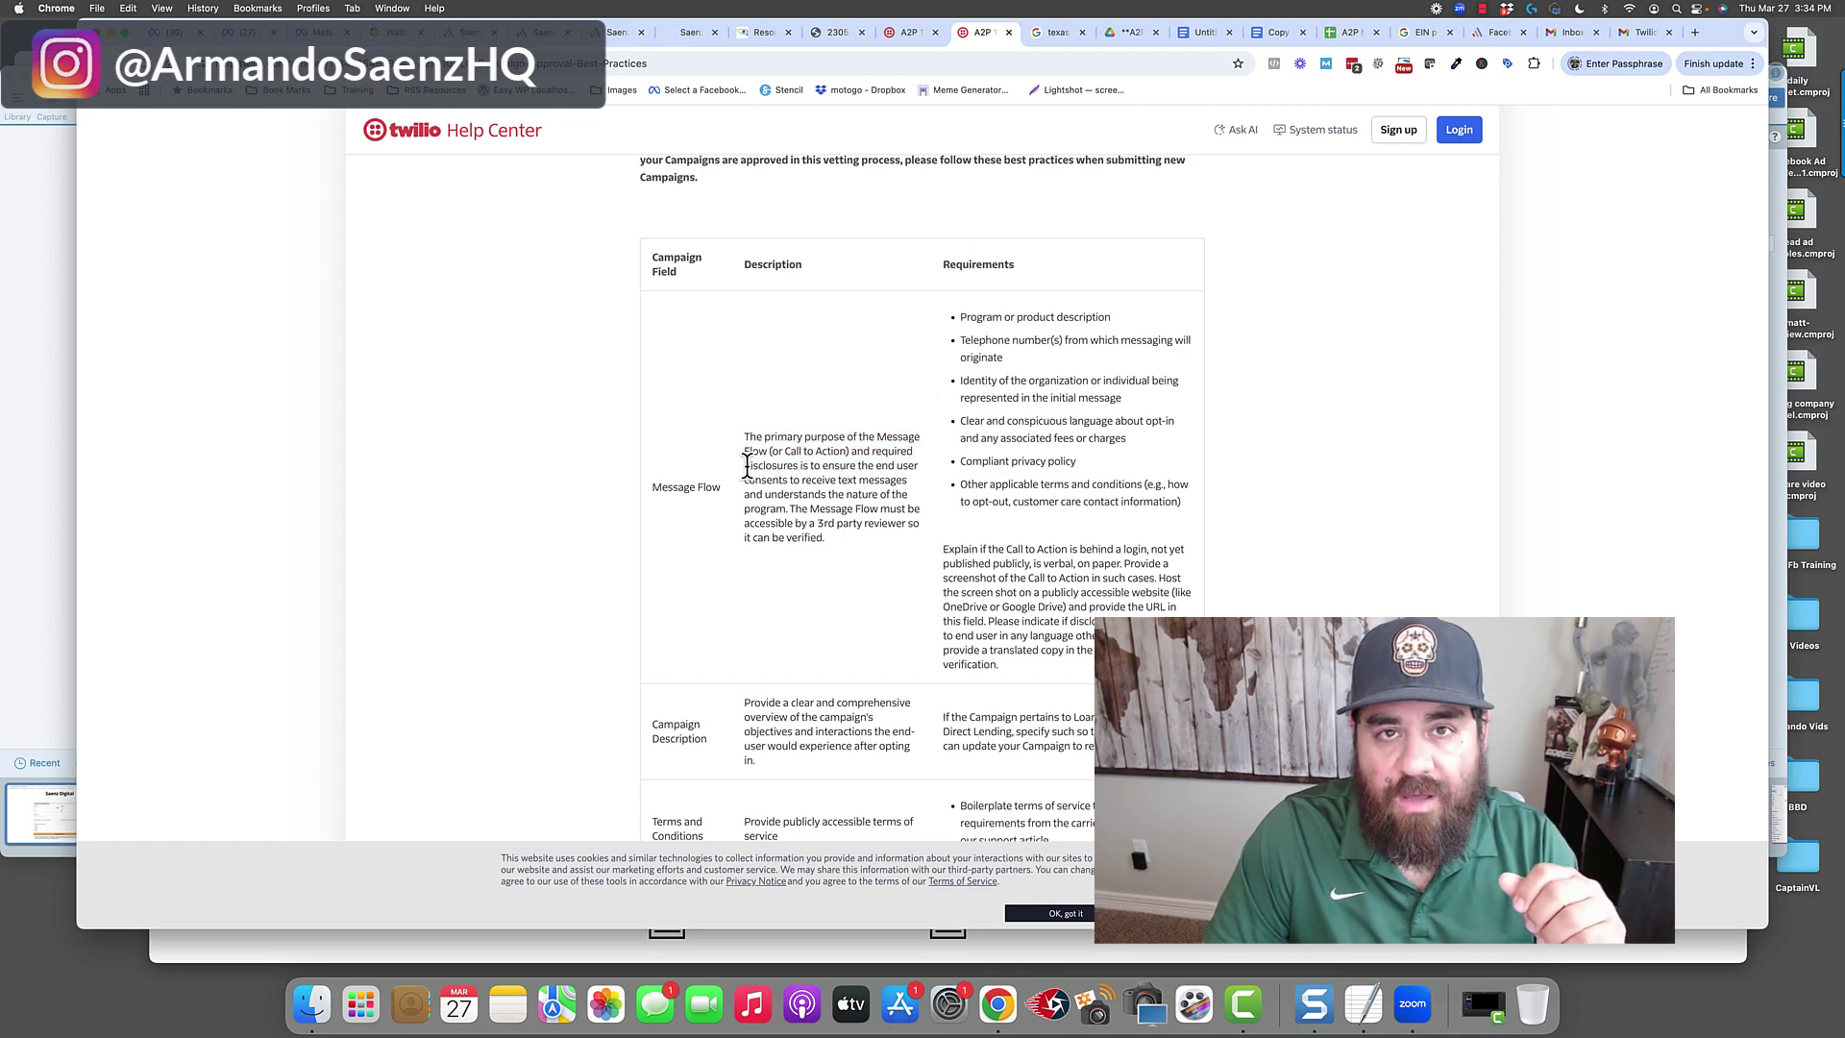
Scroll down the requirements table and highlight the Campaign Description explanation.
scroll(746, 507, down, 2)
scroll(720, 576, down, 2)
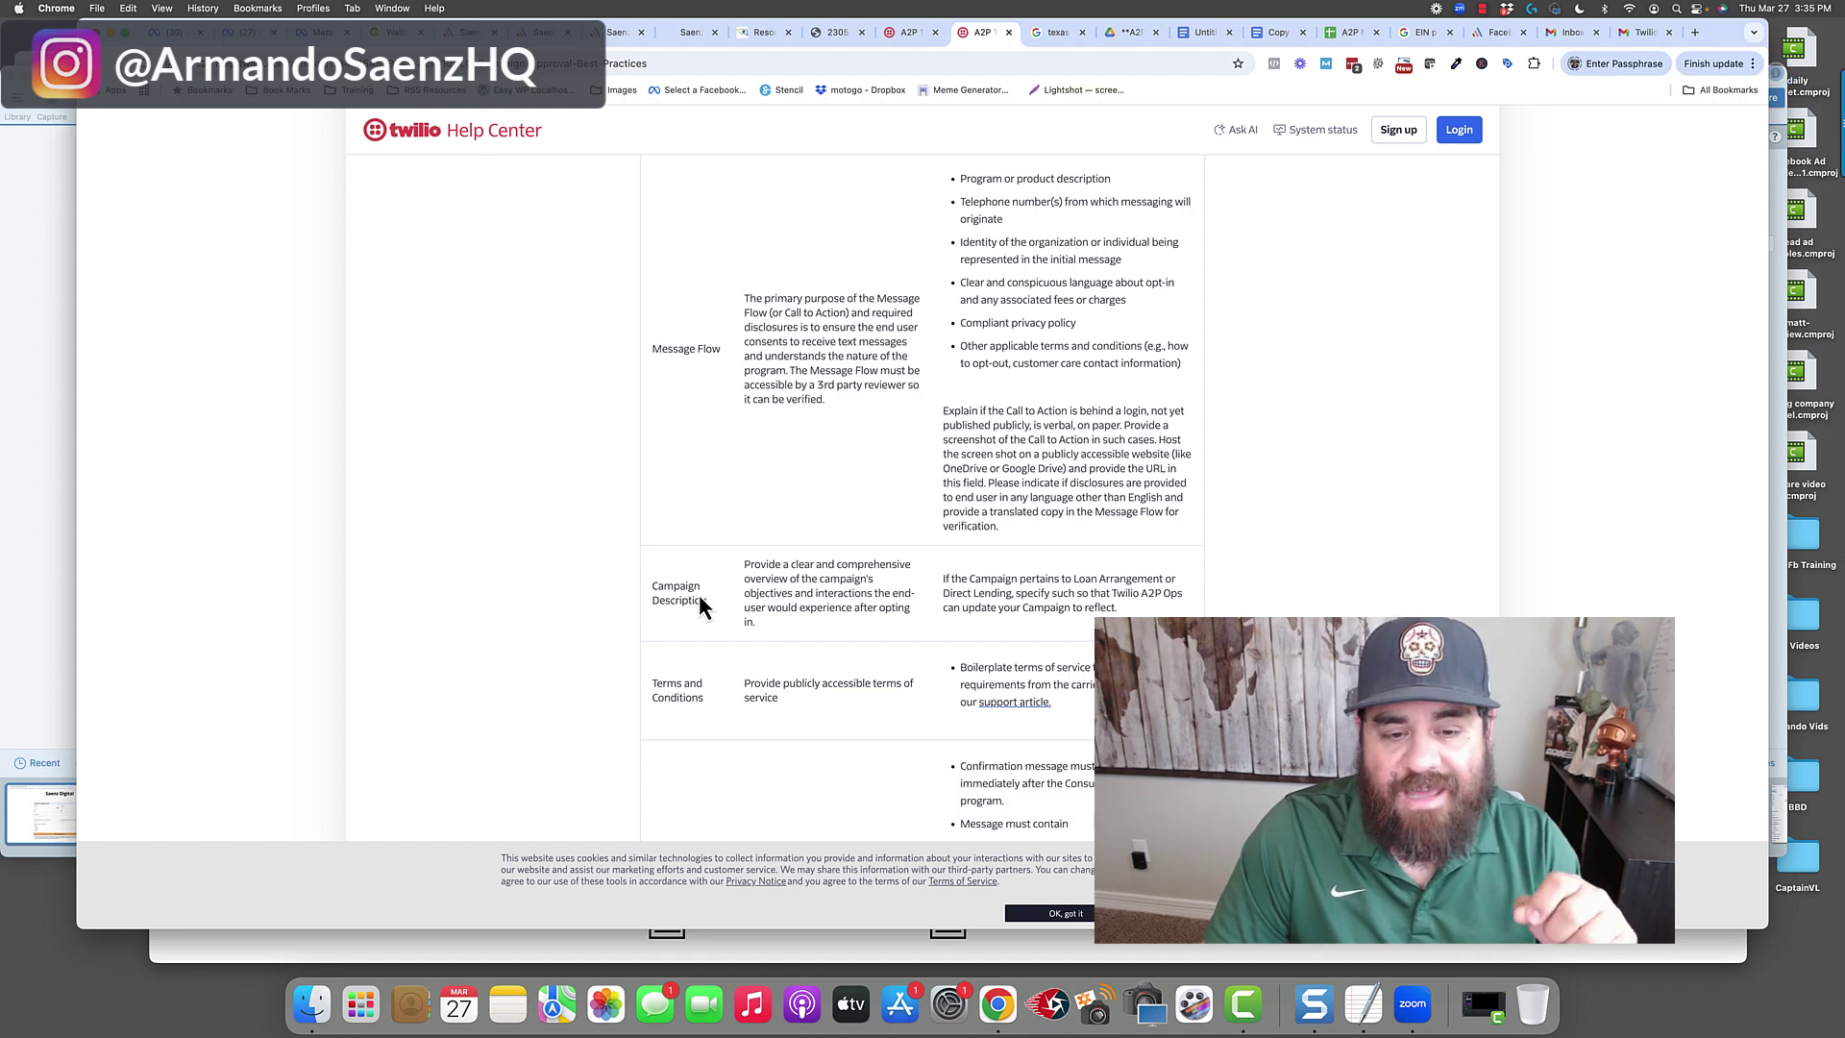
drag(744, 564, 767, 607)
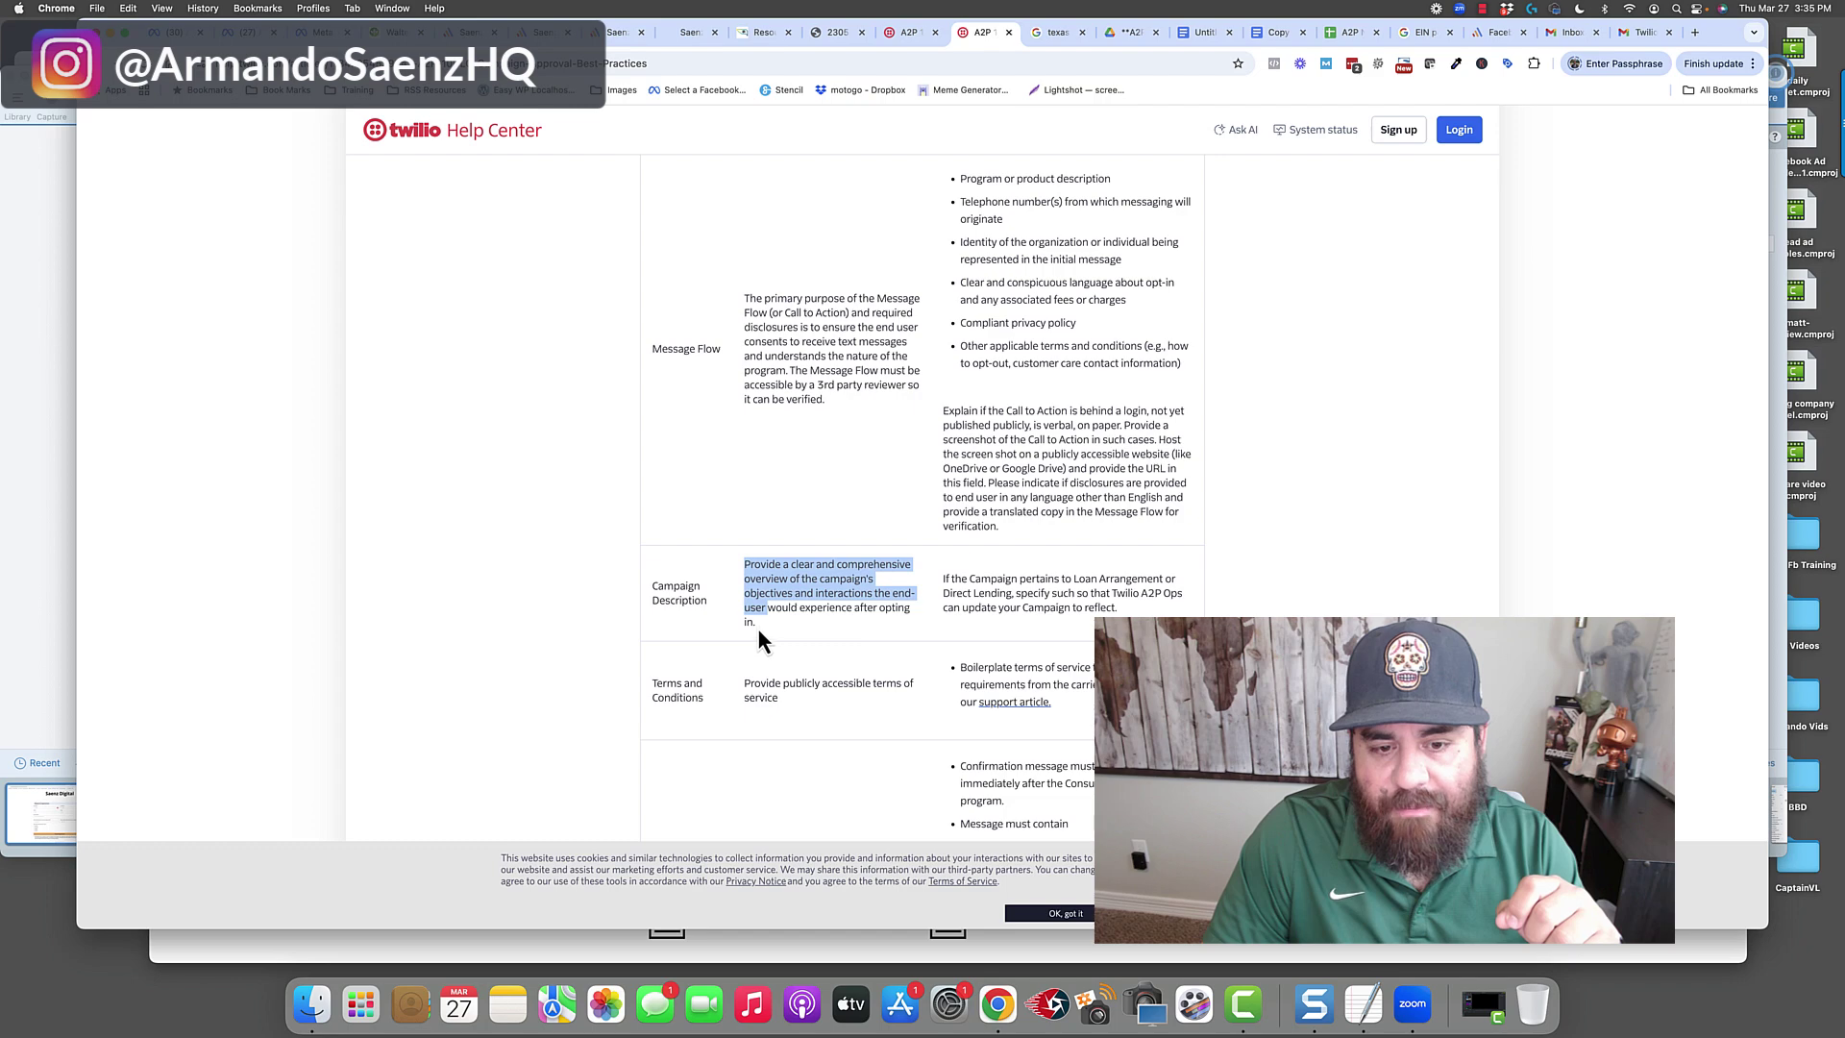
click(811, 679)
scroll(945, 603, down, 1)
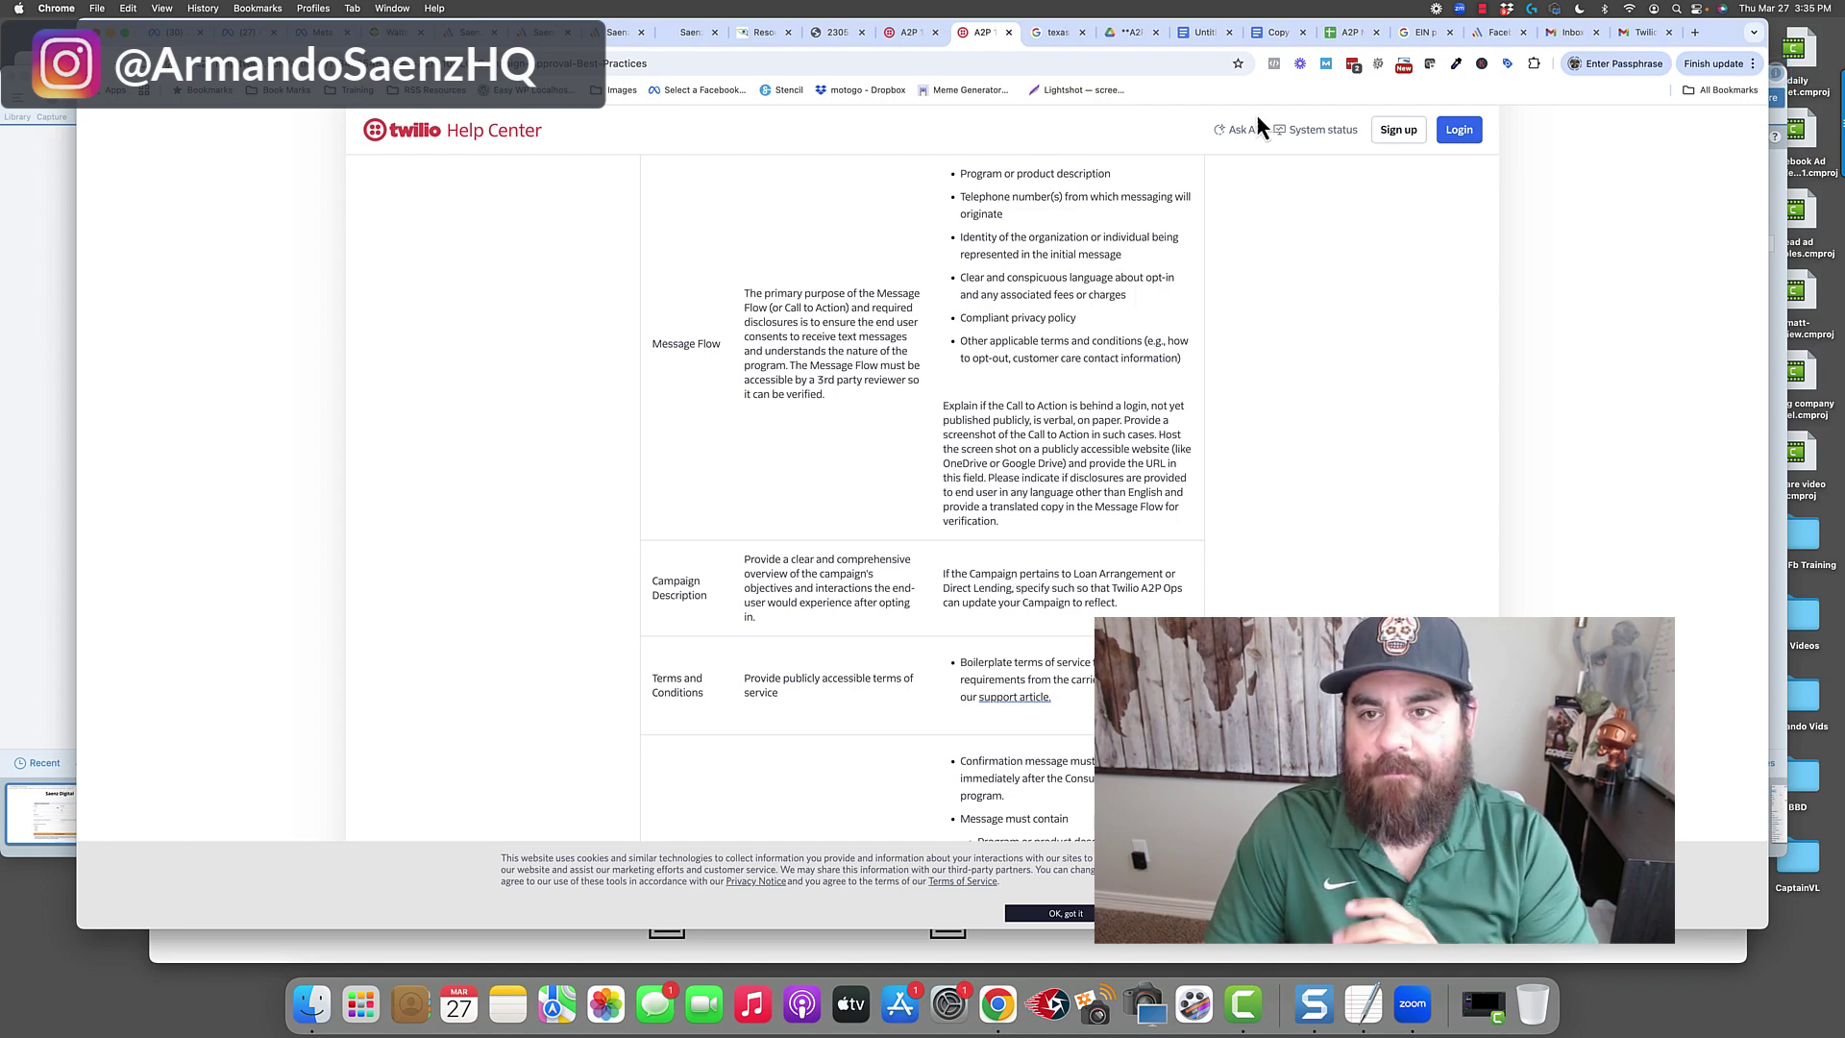
click(1266, 37)
scroll(846, 760, down, 5)
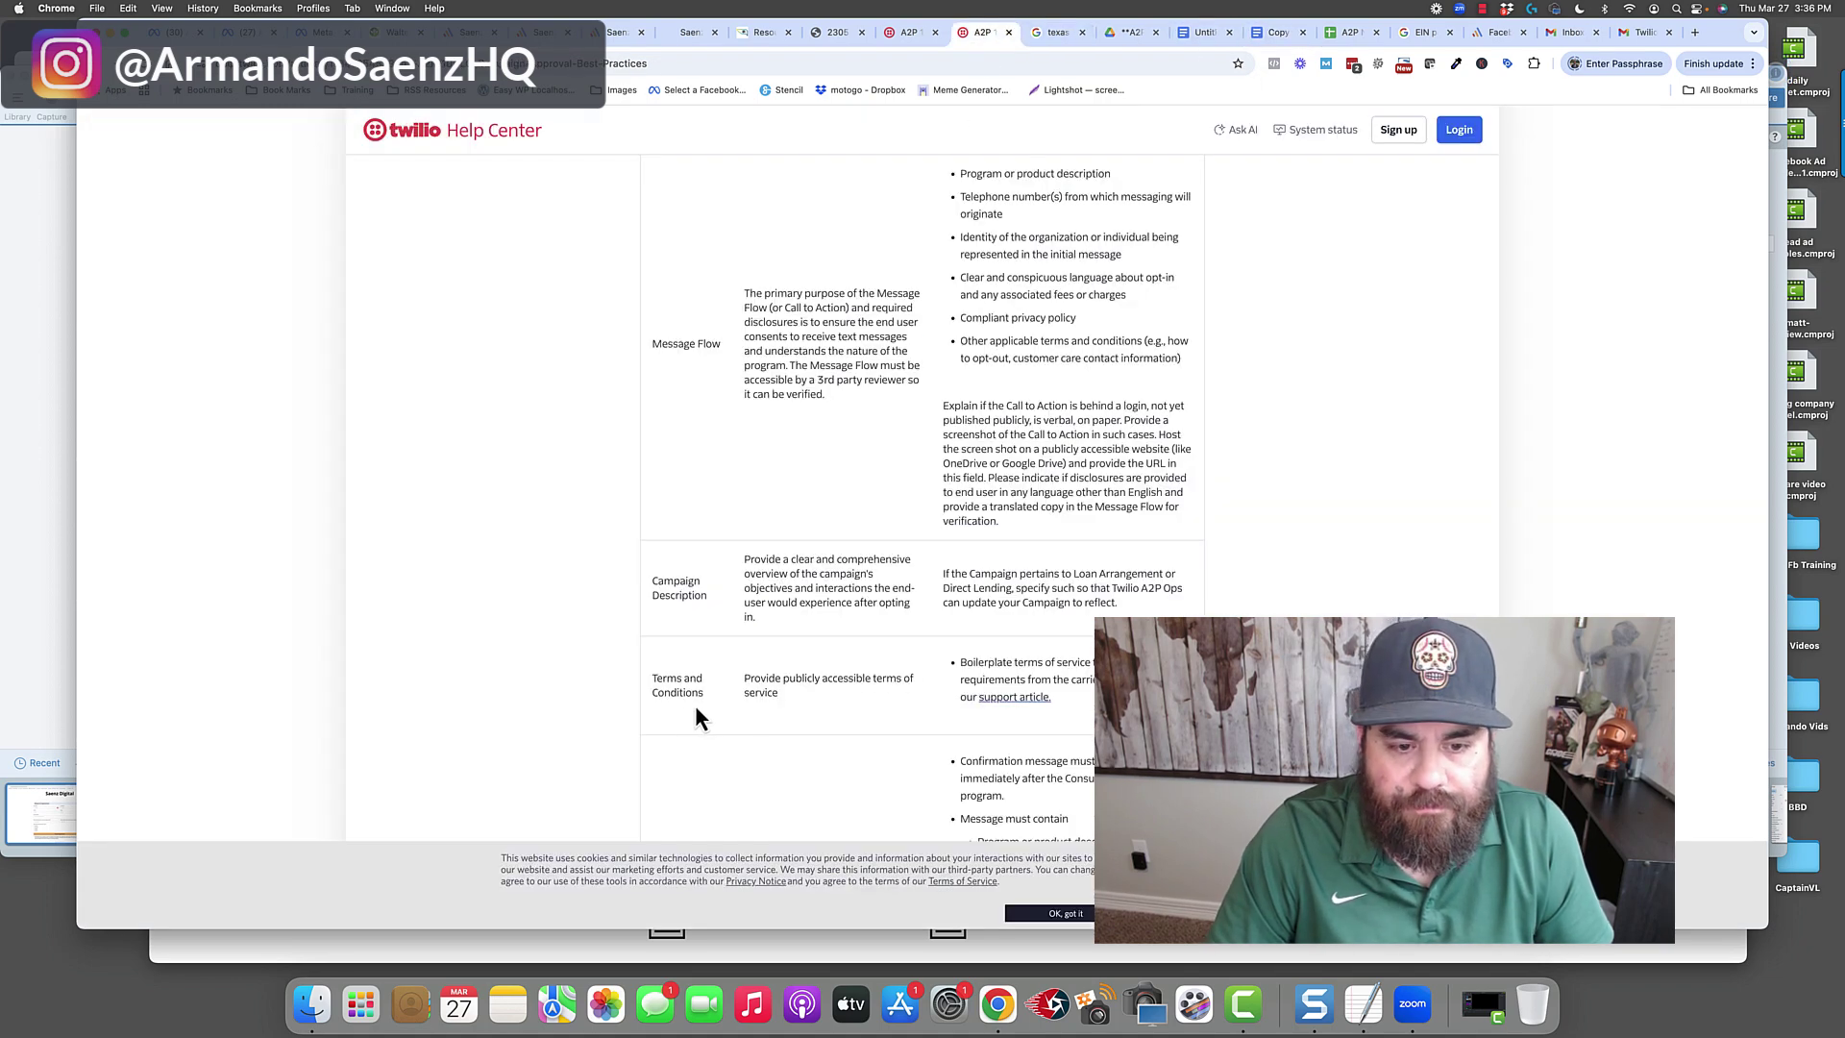
Highlight the Terms and Conditions and immediate Opt-in Message Confirmation requirements.
scroll(728, 739, down, 2)
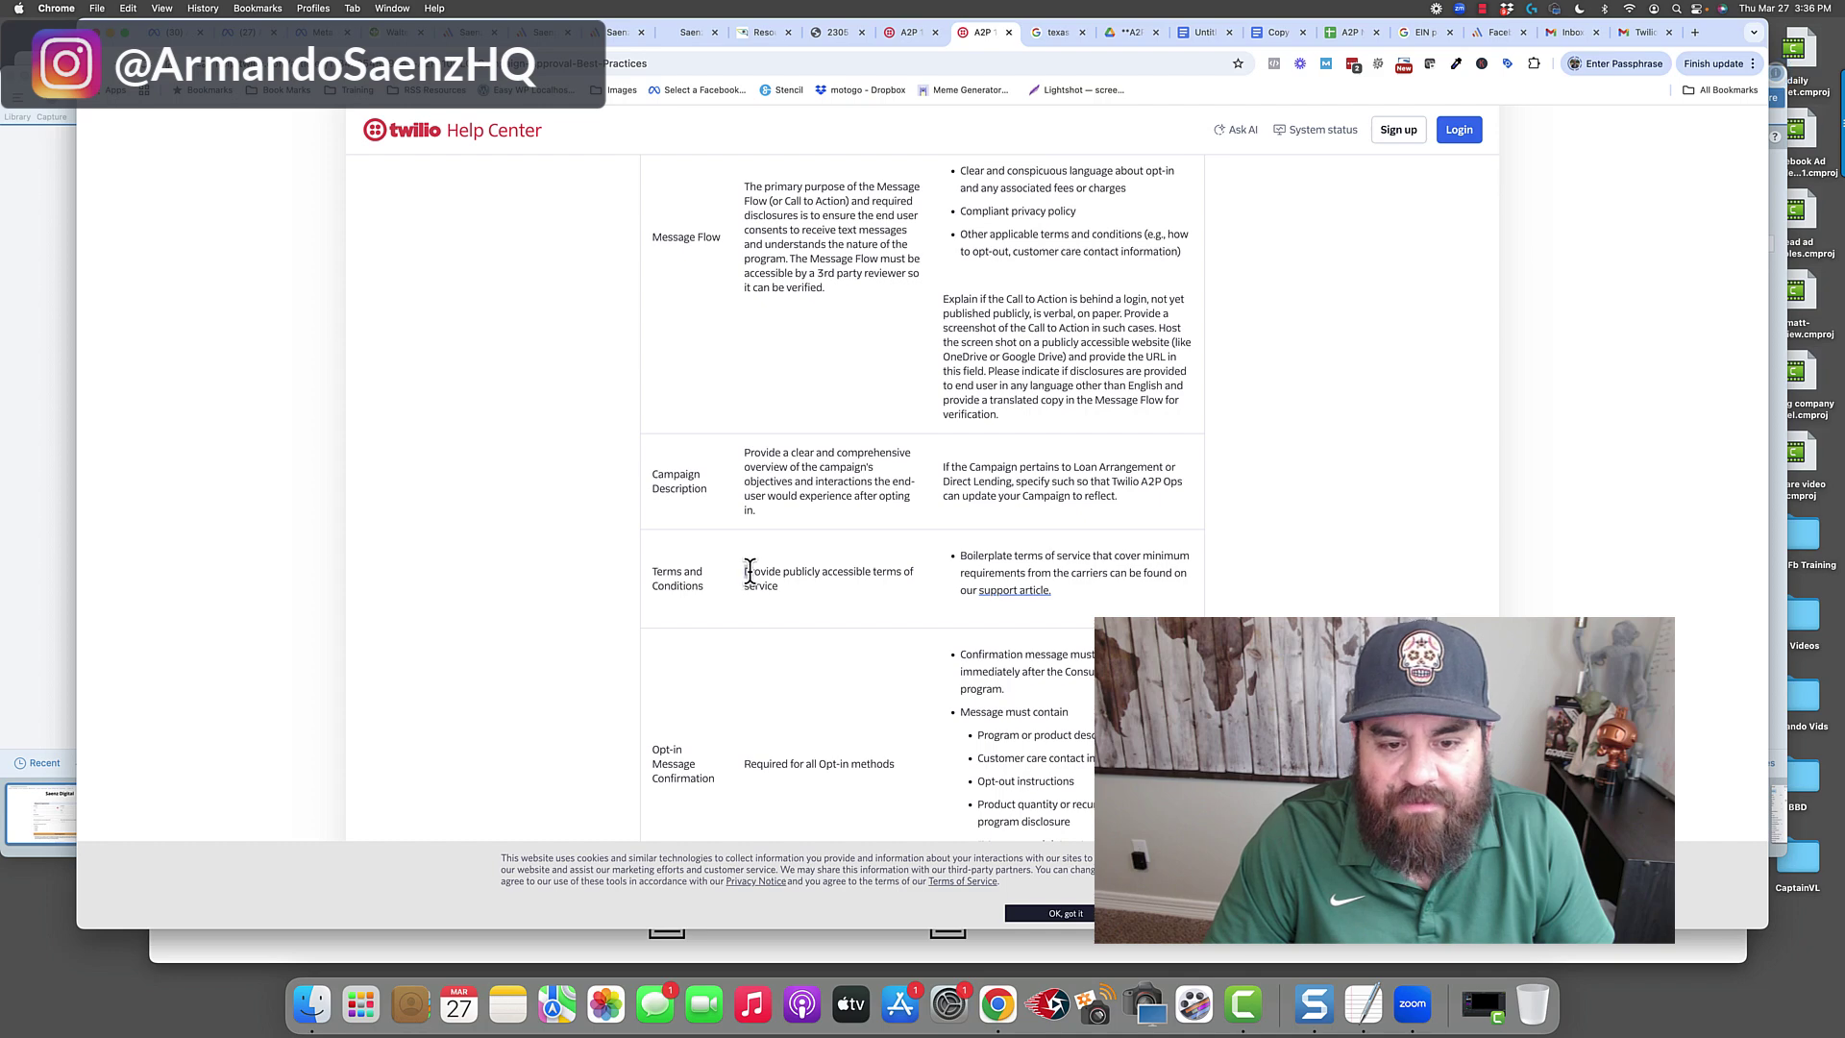
drag(749, 571, 915, 568)
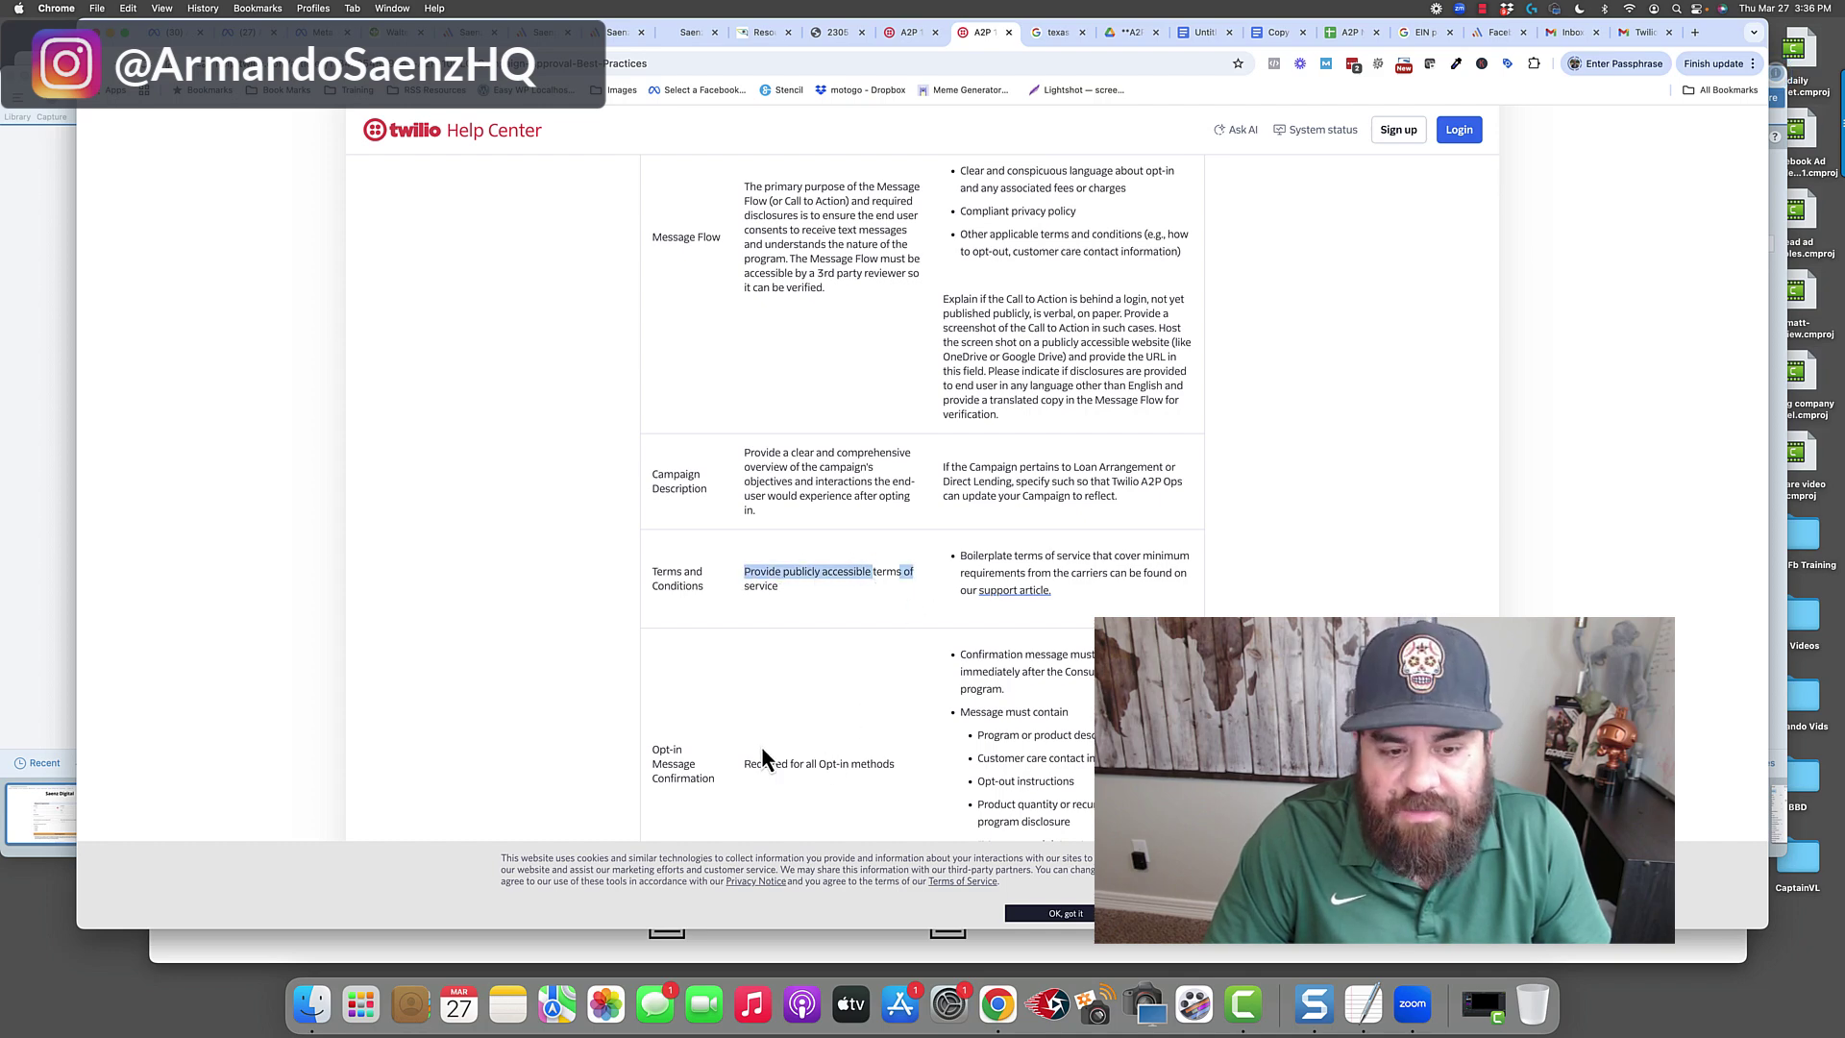
scroll(764, 750, down, 2)
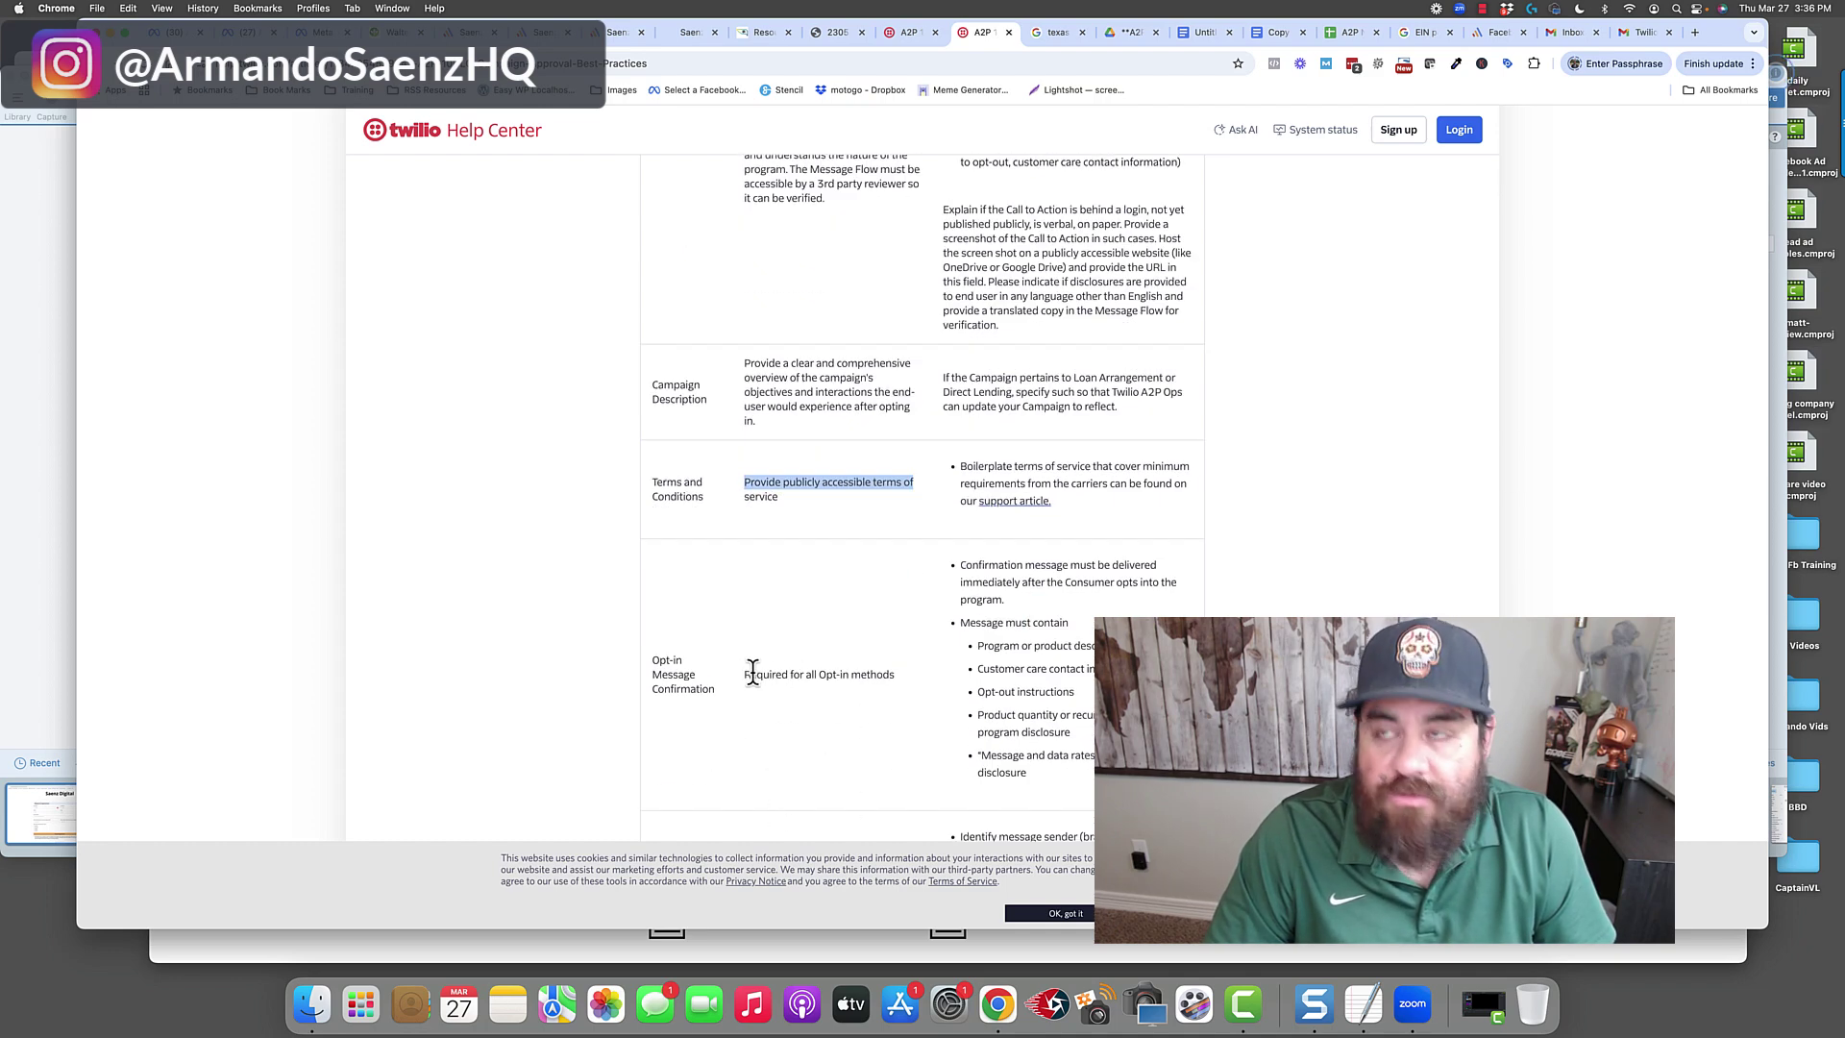
drag(746, 672, 869, 673)
click(973, 678)
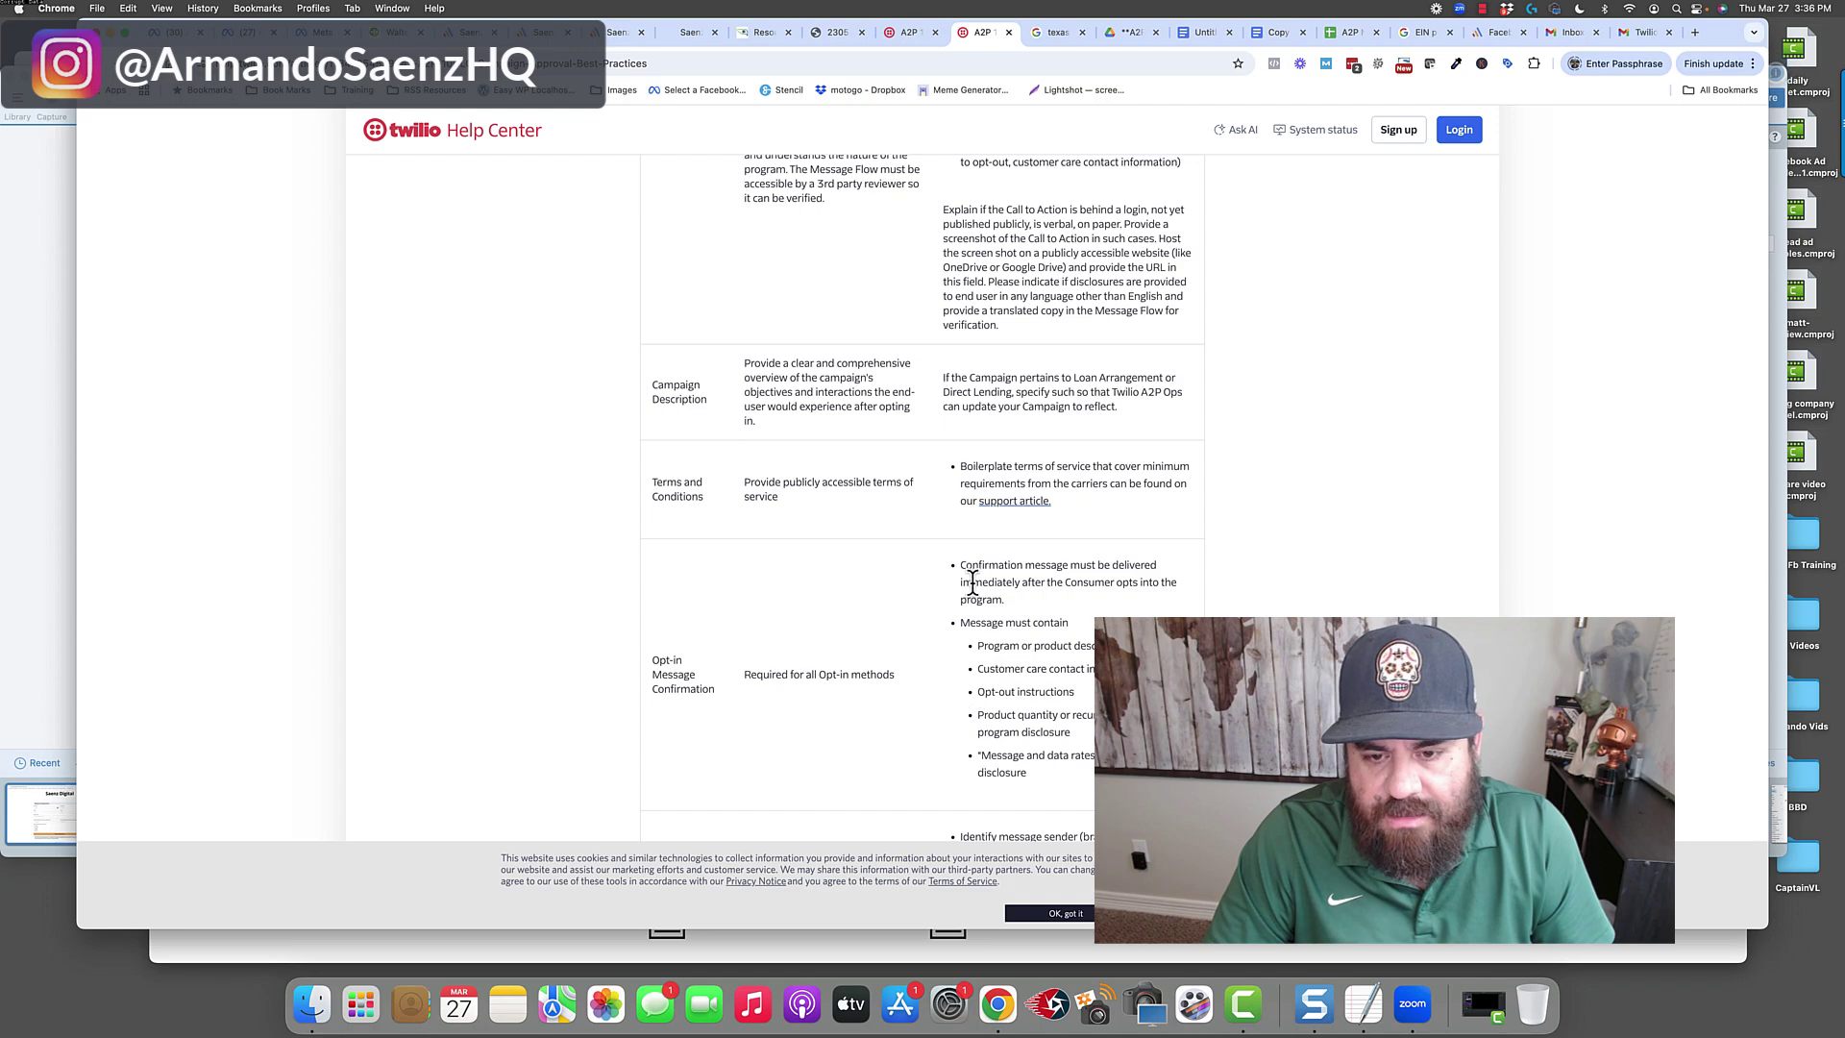
drag(971, 582, 1006, 600)
Scroll down to the campaign description examples and highlight the failed example.
scroll(946, 707, down, 2)
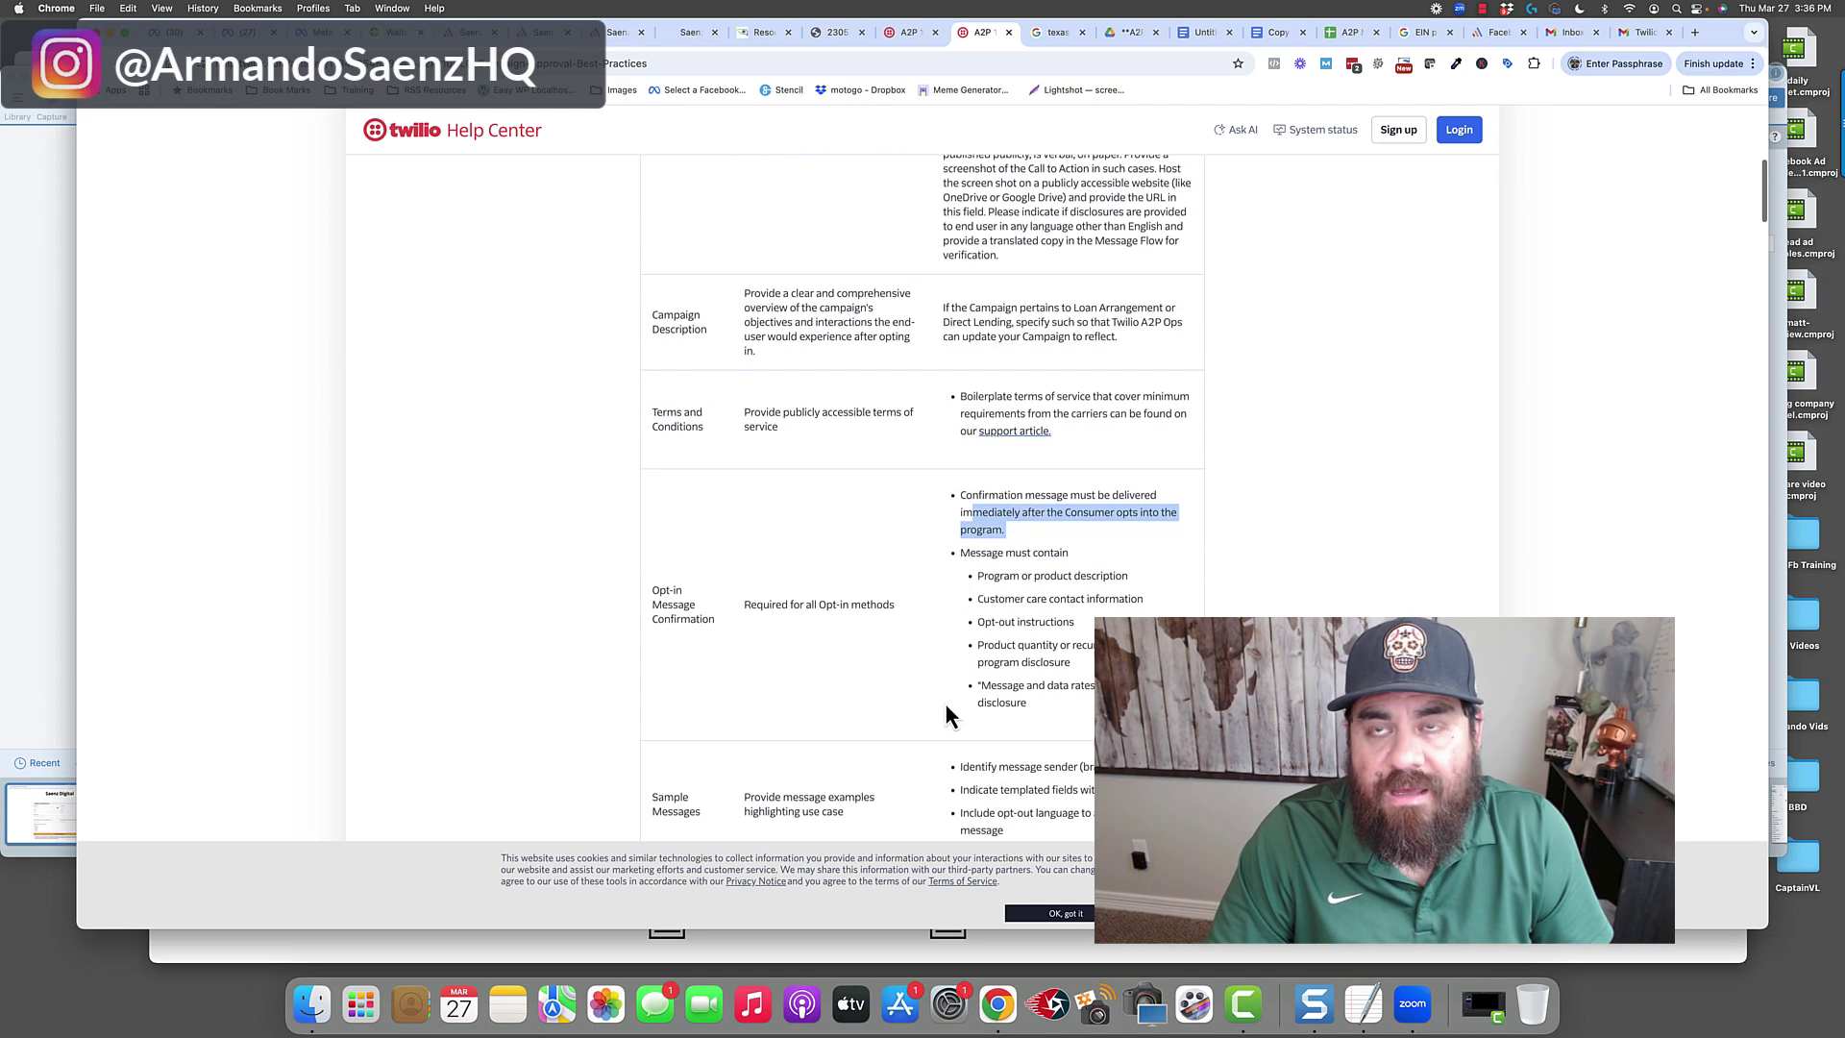
drag(980, 662, 1086, 663)
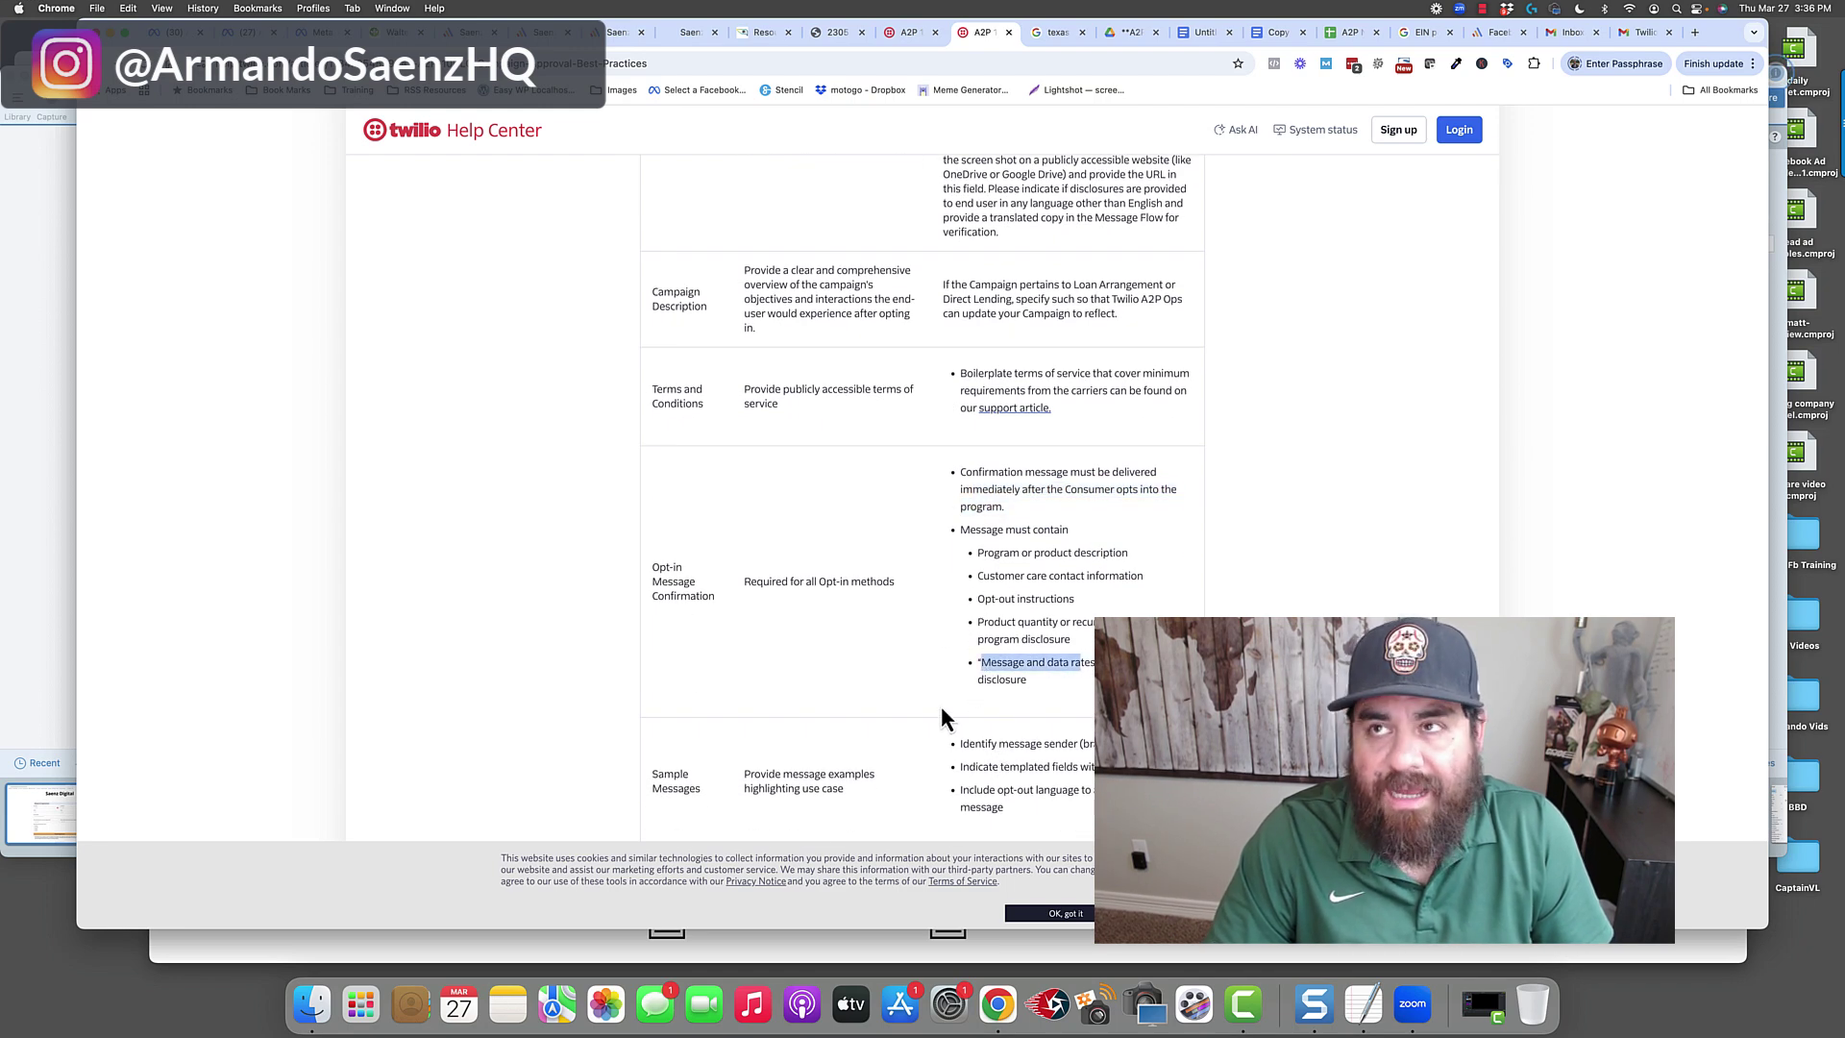
scroll(803, 759, down, 2)
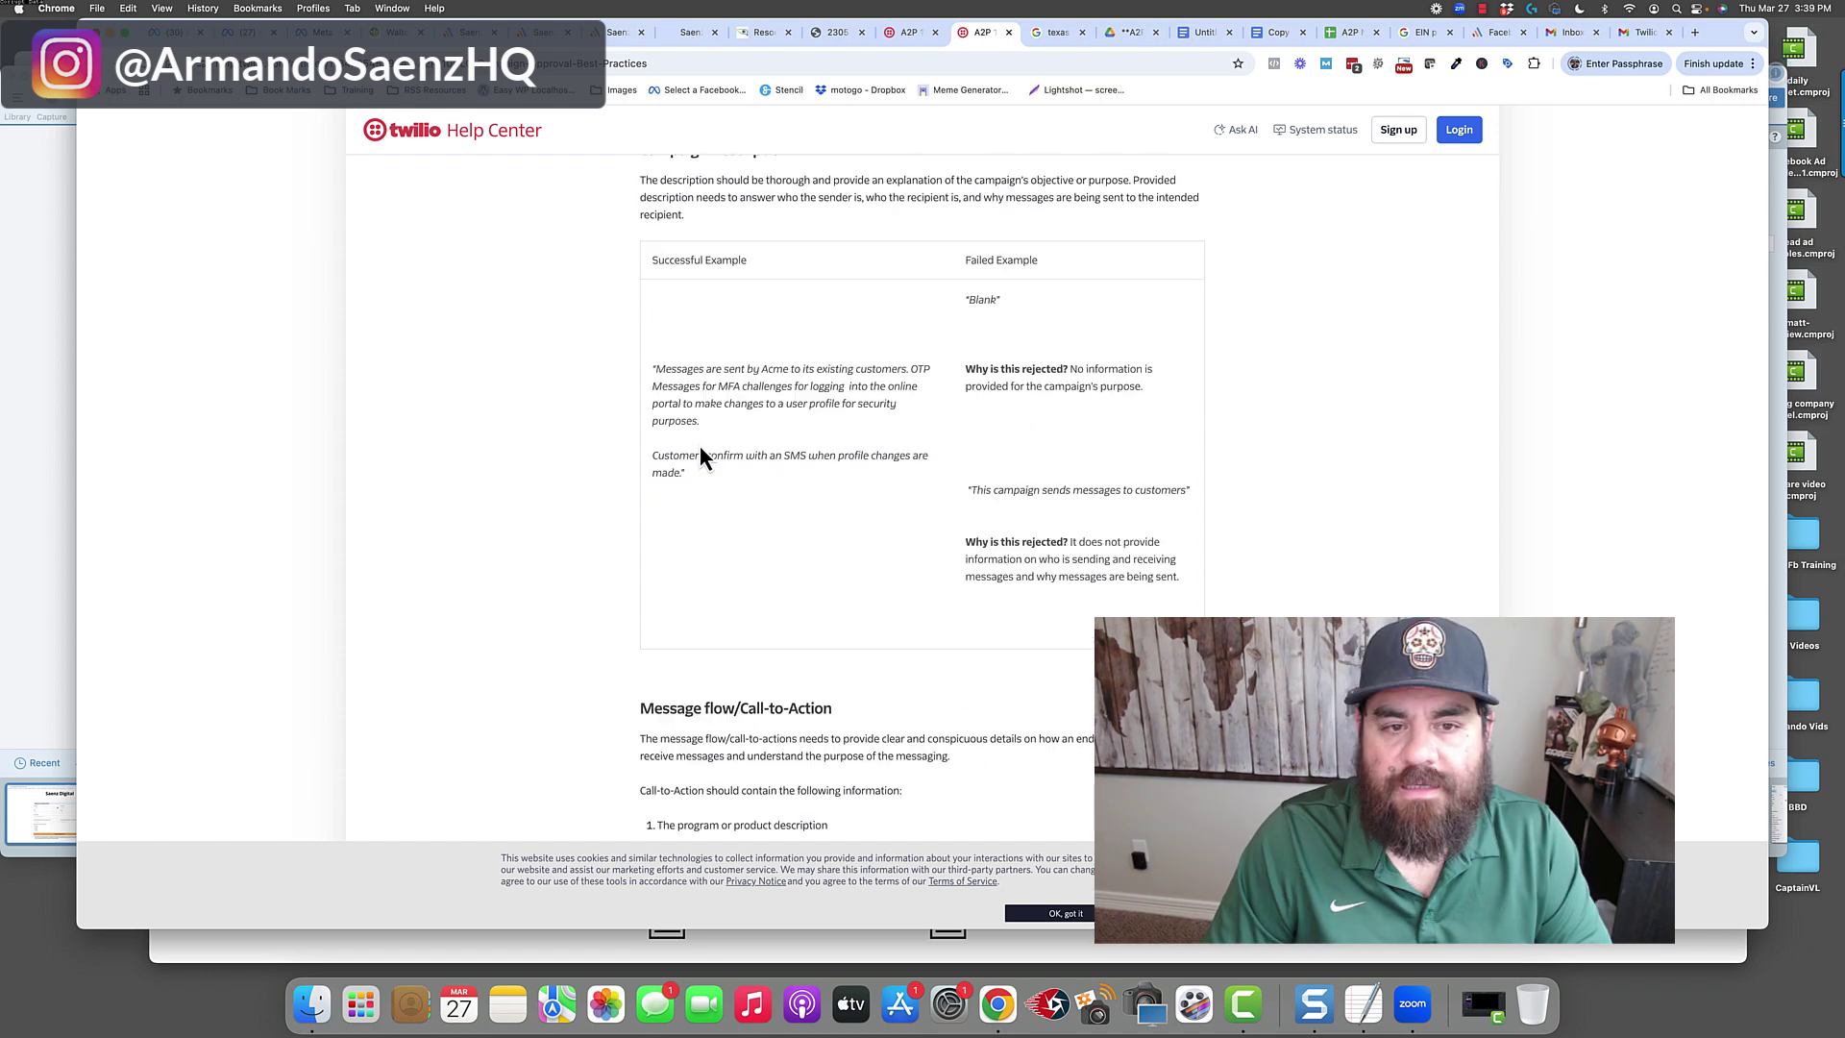
scroll(700, 385, down, 1)
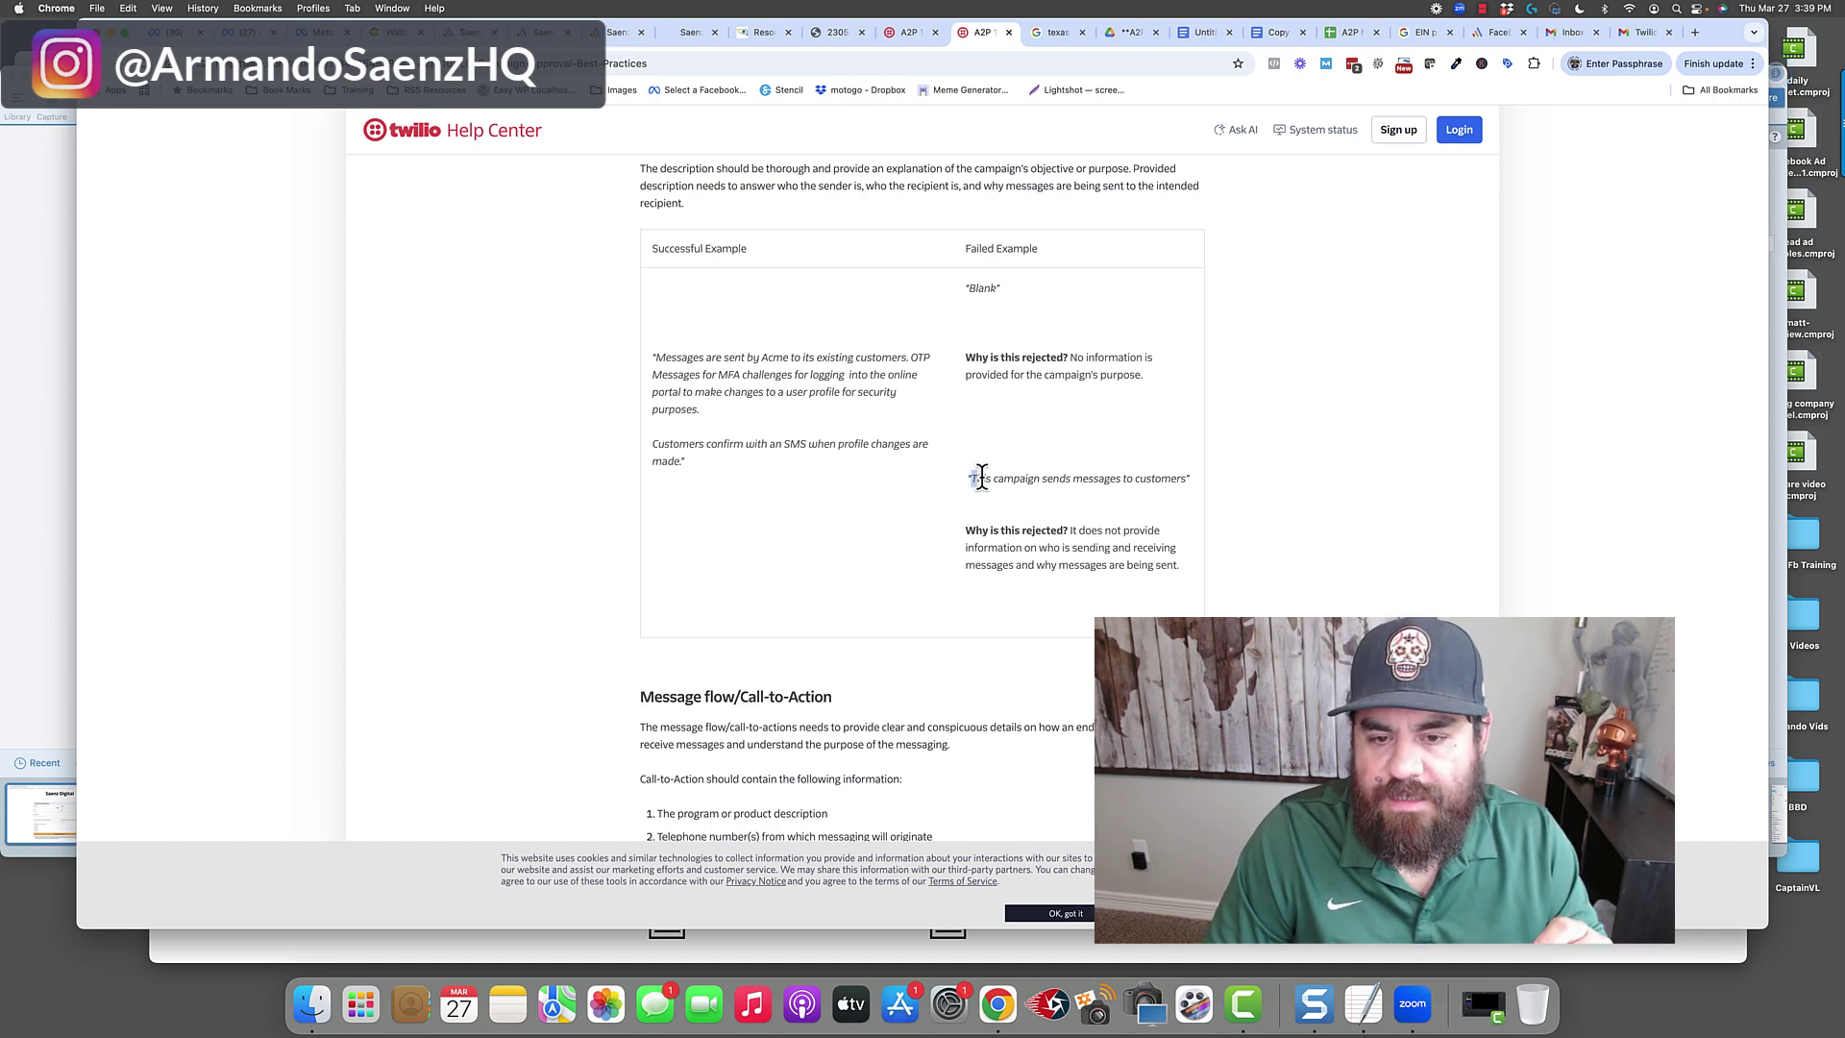
drag(1062, 478, 1154, 479)
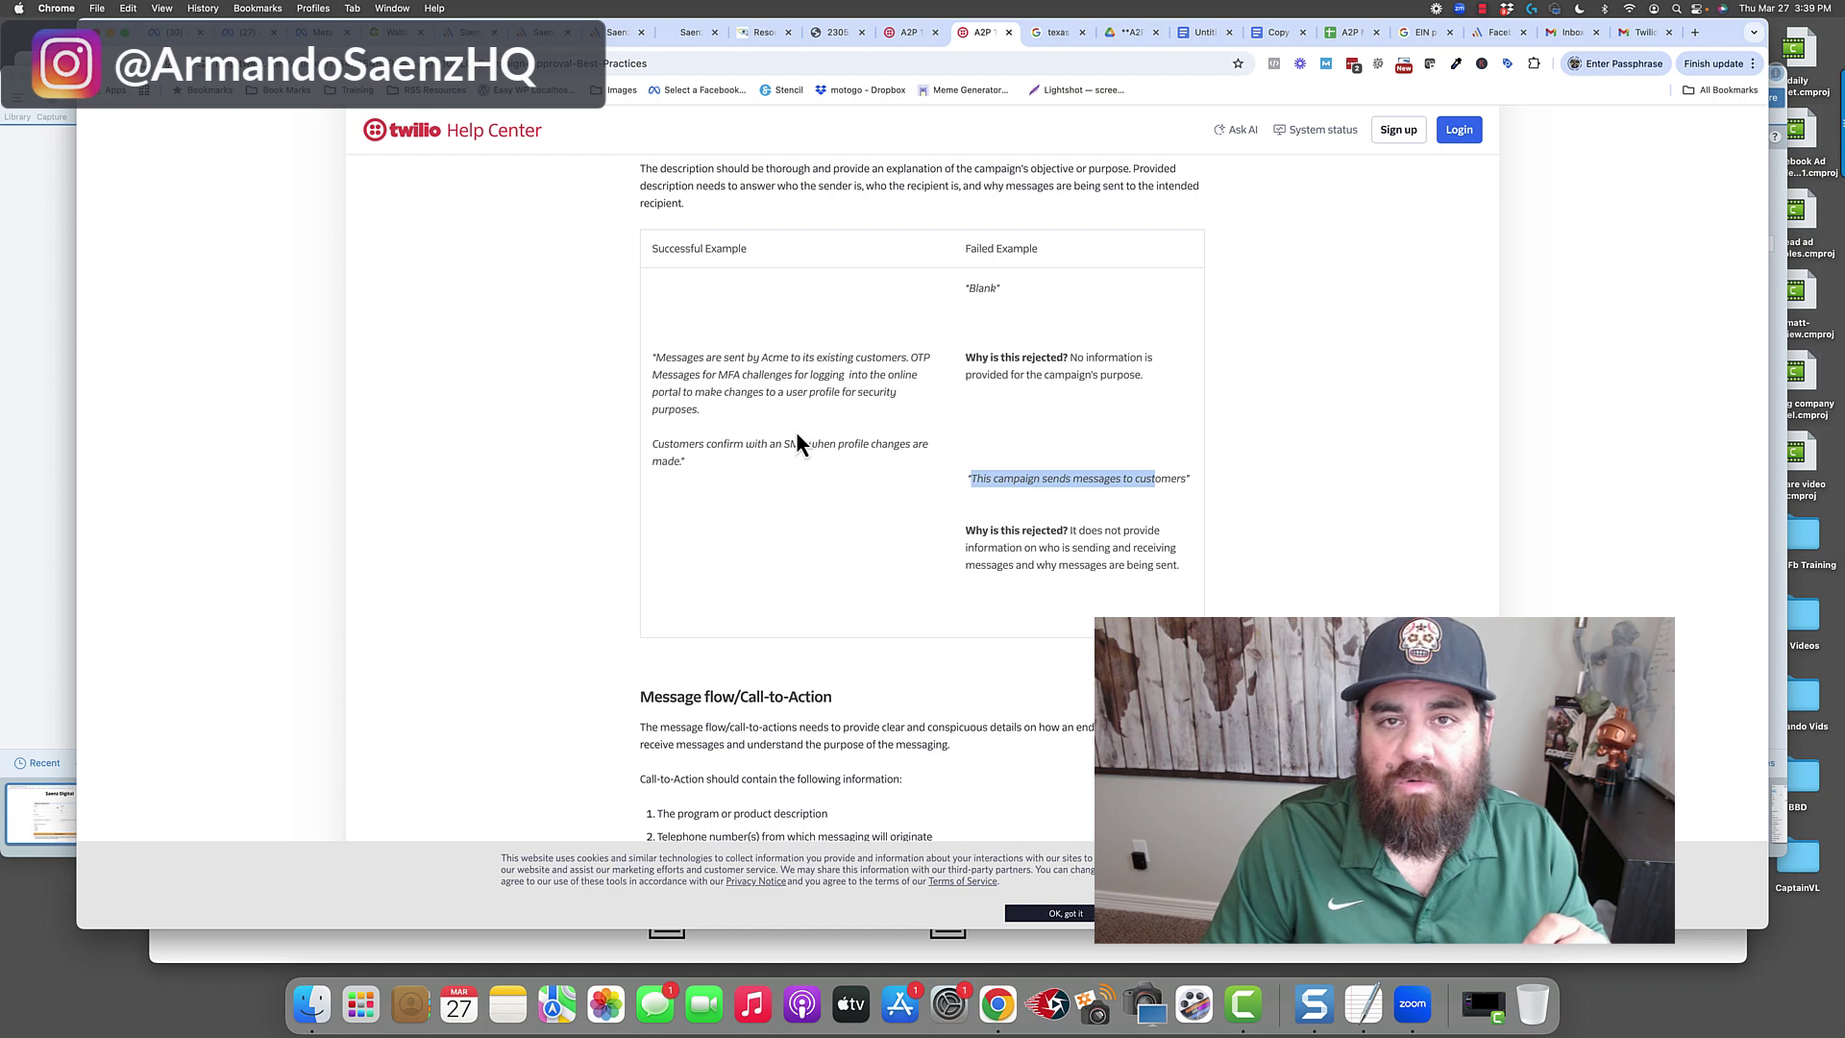